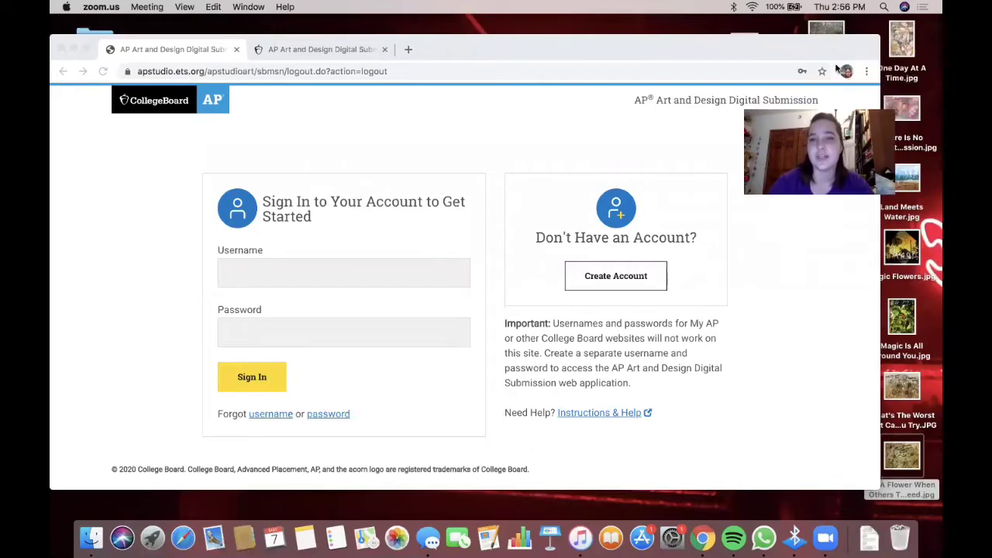
- Move the browser window into place and sign in with the student's username and password
{"action": "left_click_drag", "start_coordinate": [831, 48], "coordinate": [871, 44]}
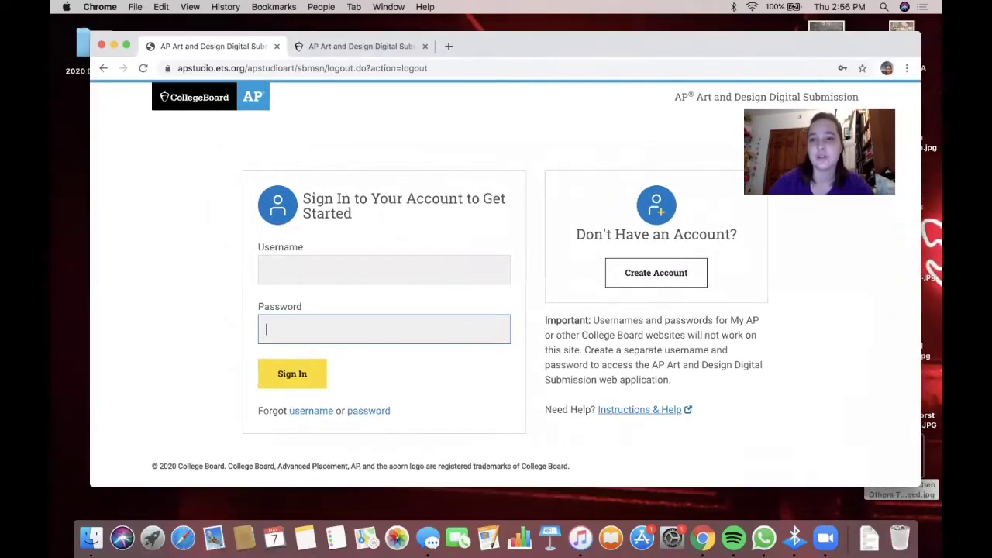
{"action": "left_click_drag", "start_coordinate": [863, 107], "coordinate": [873, 127]}
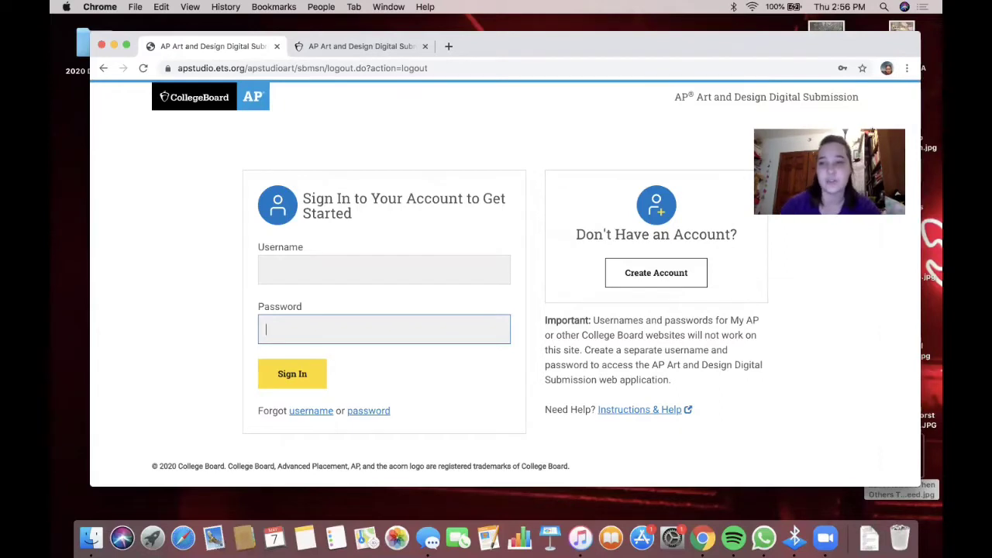
{"action": "left_click", "coordinate": [458, 271]}
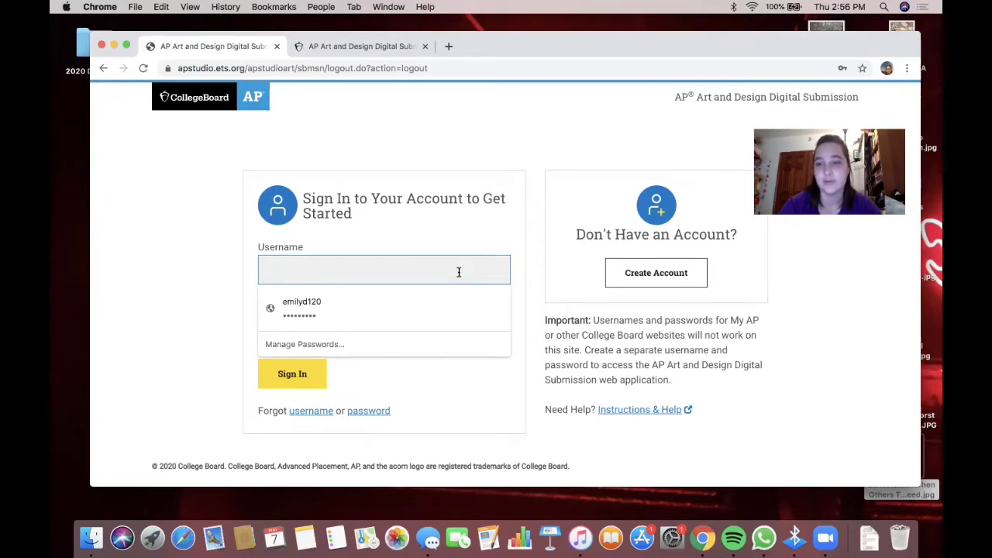
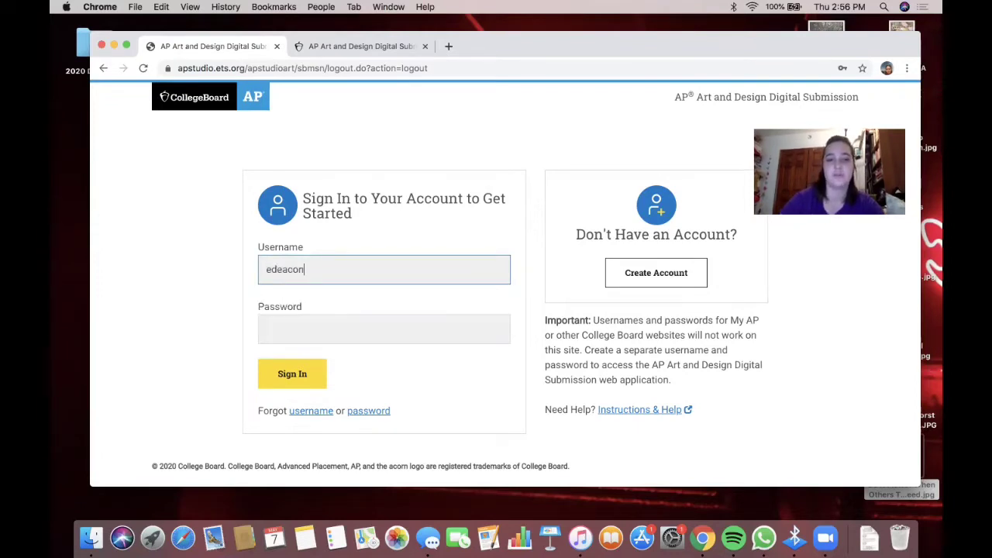
{"action": "key", "text": "Tab"}
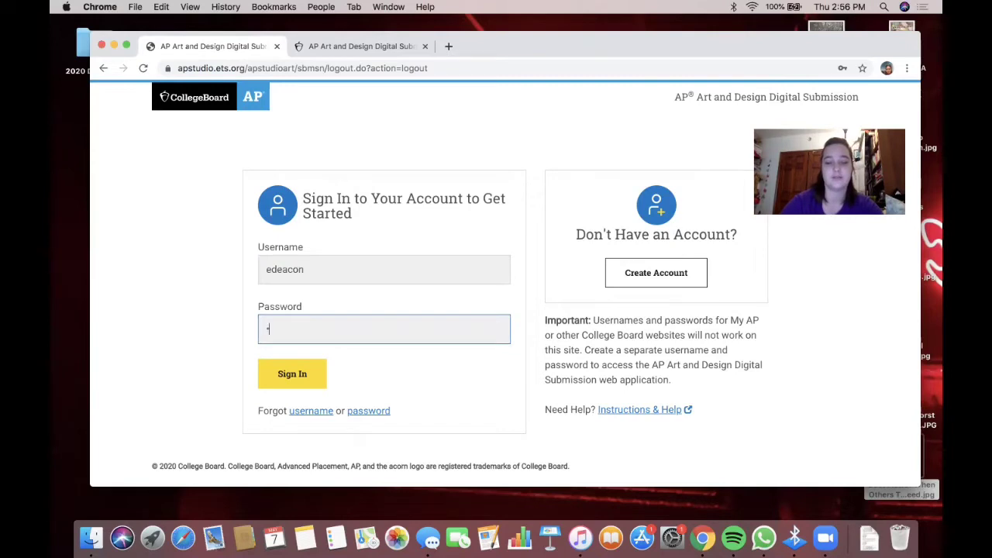
{"action": "type", "text": "•••••••••"}
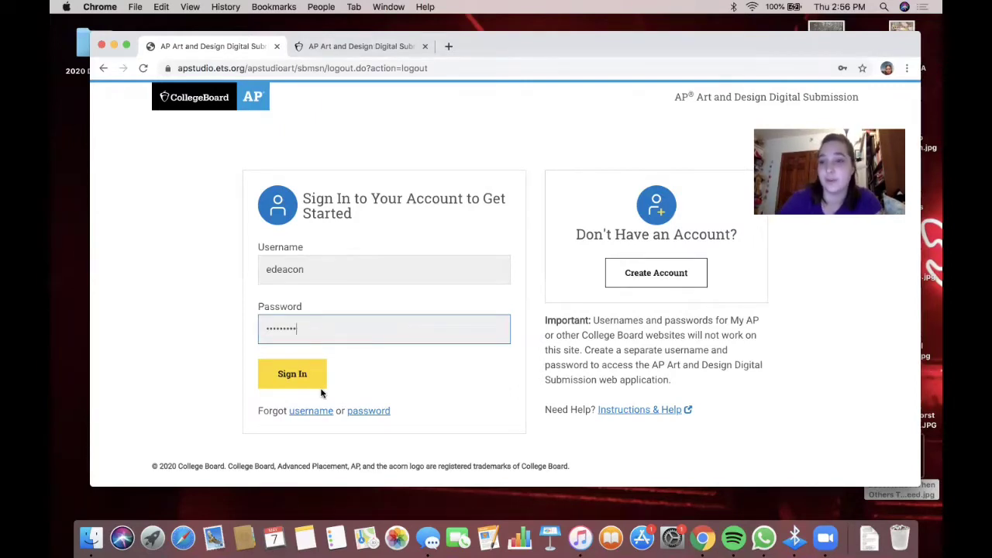
{"action": "left_click", "coordinate": [299, 379]}
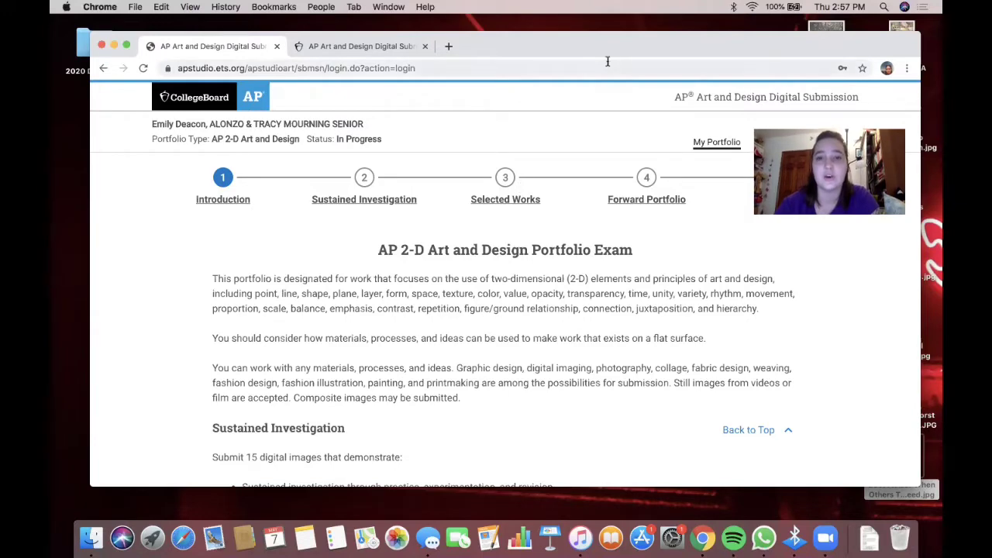
{"action": "left_click_drag", "start_coordinate": [608, 53], "coordinate": [632, 44]}
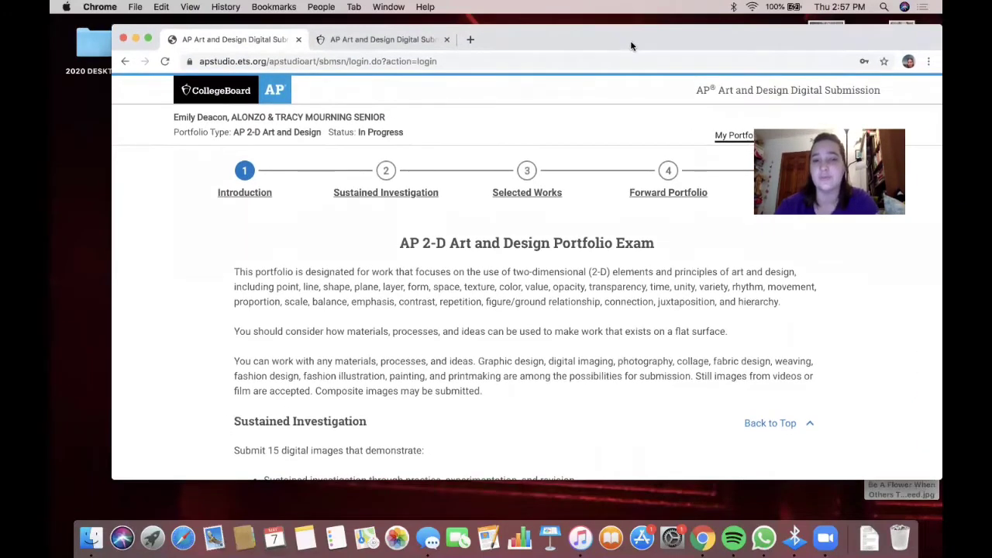
{"action": "scroll", "coordinate": [471, 284], "scroll_direction": "down", "scroll_amount": 3}
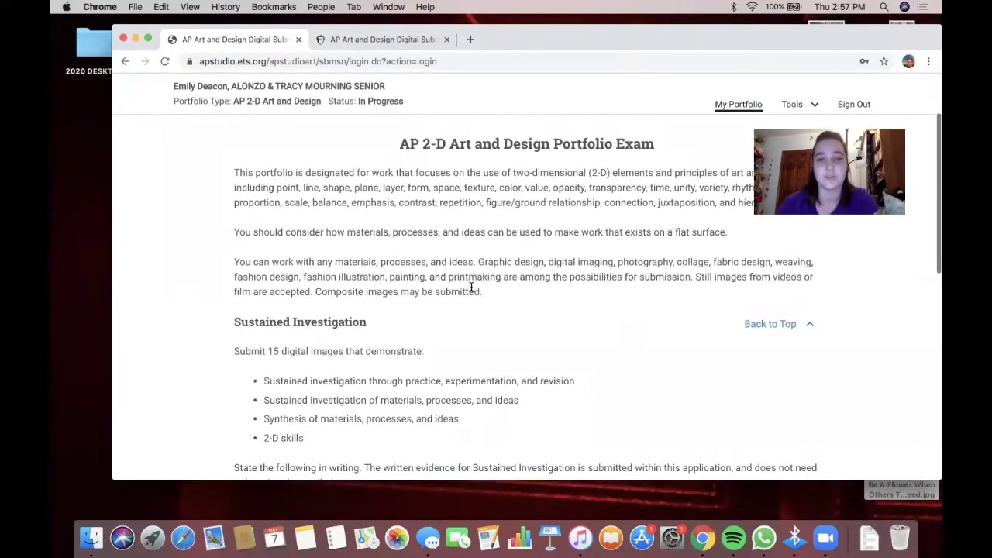
{"action": "scroll", "coordinate": [508, 246], "scroll_direction": "up", "scroll_amount": 3}
{"action": "scroll", "coordinate": [508, 247], "scroll_direction": "up", "scroll_amount": 1}
{"action": "left_click_drag", "start_coordinate": [682, 40], "coordinate": [655, 39]}
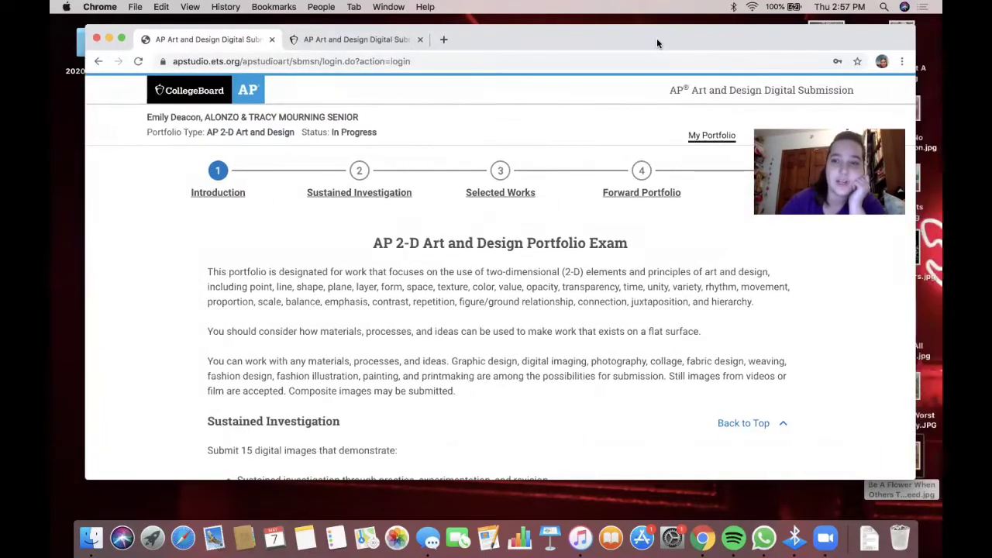
{"action": "scroll", "coordinate": [502, 291], "scroll_direction": "down", "scroll_amount": 2}
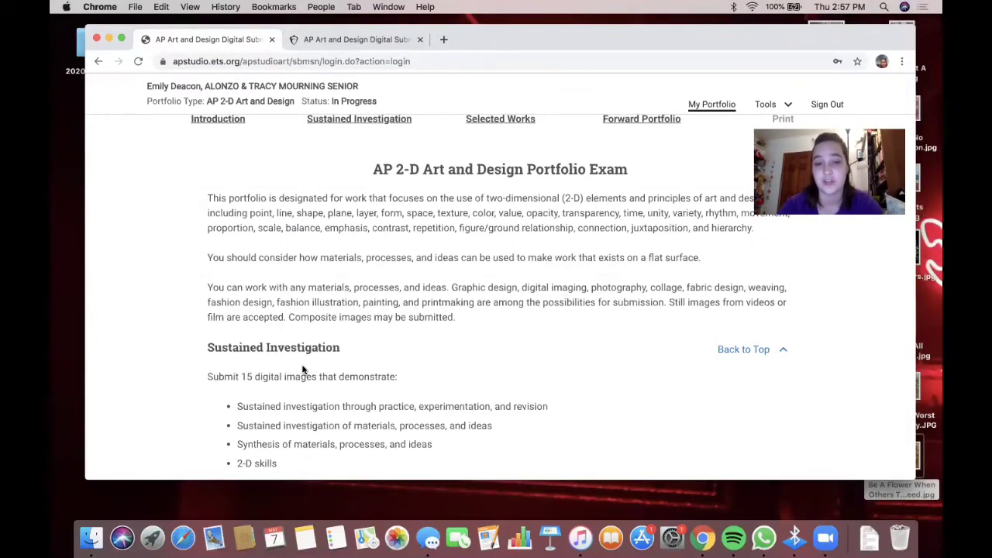
{"action": "scroll", "coordinate": [303, 370], "scroll_direction": "down", "scroll_amount": 1}
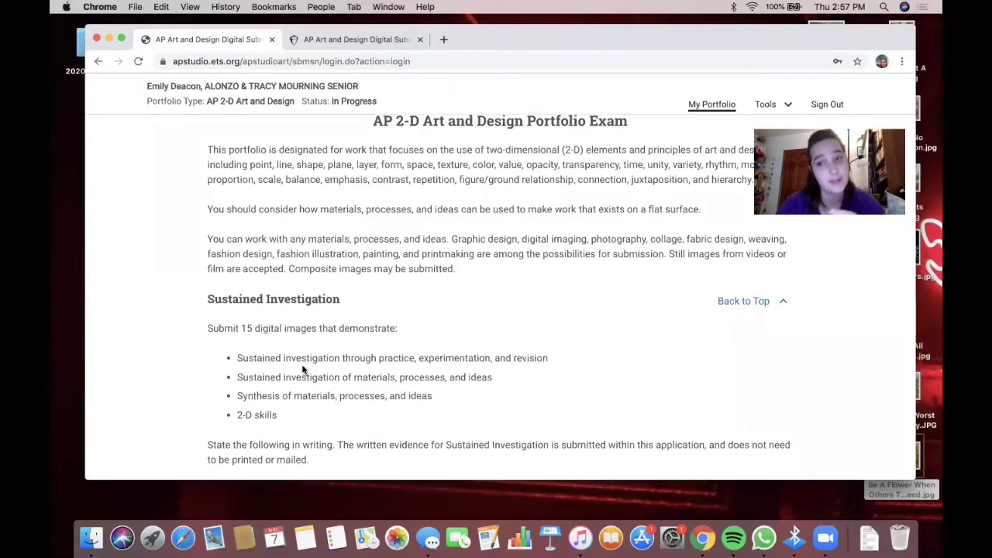
{"action": "scroll", "coordinate": [303, 370], "scroll_direction": "down", "scroll_amount": 1}
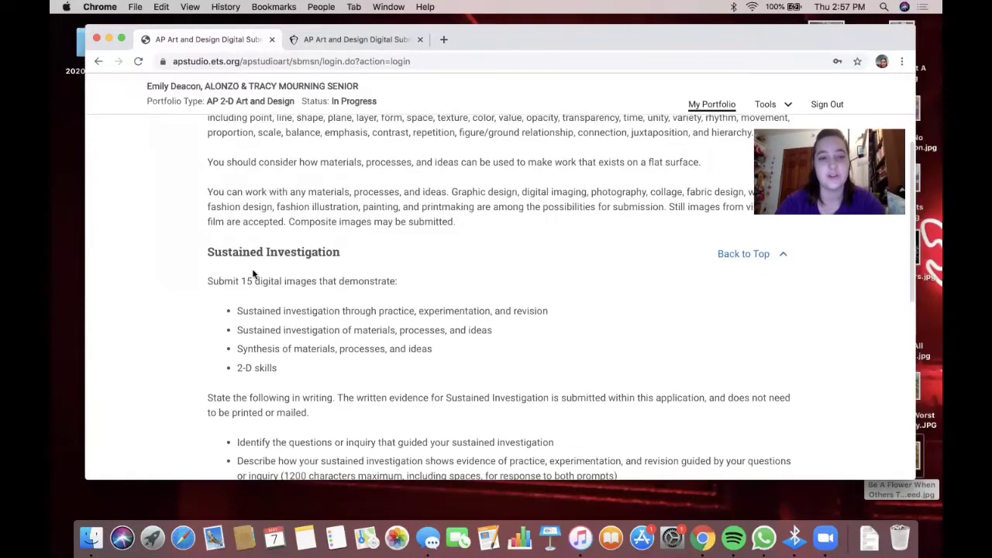
{"action": "left_click_drag", "start_coordinate": [233, 281], "coordinate": [298, 284]}
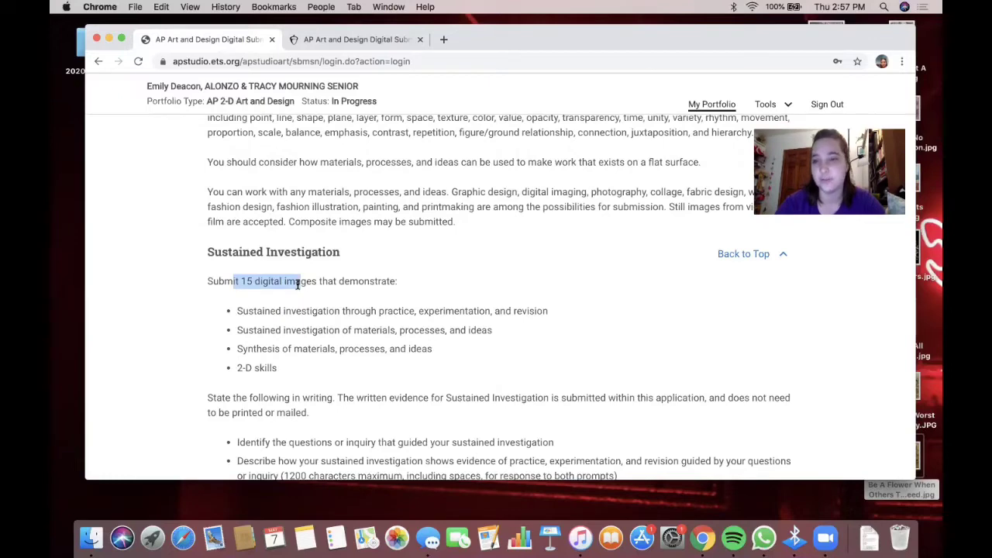
{"action": "scroll", "coordinate": [297, 283], "scroll_direction": "down", "scroll_amount": 6}
{"action": "left_click_drag", "start_coordinate": [233, 360], "coordinate": [293, 358]}
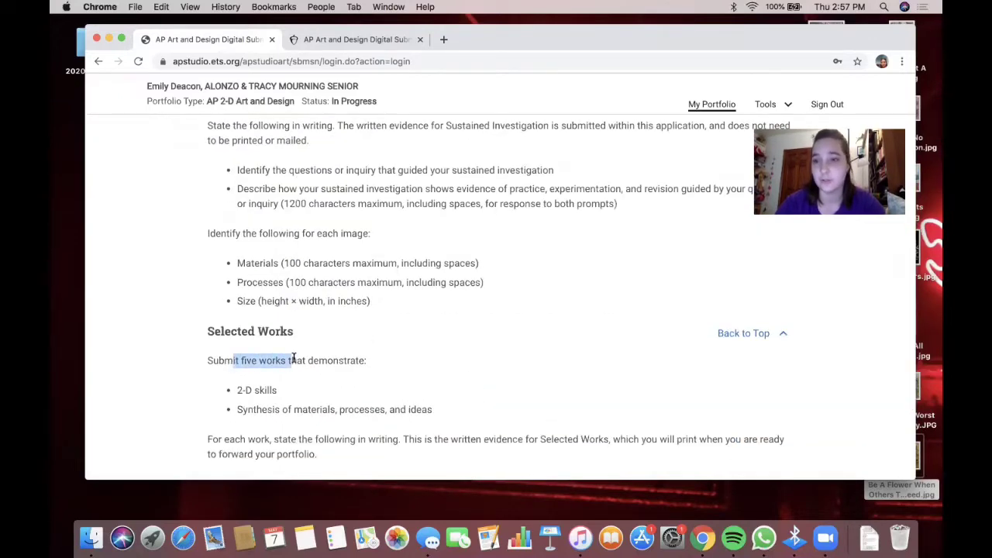
{"action": "scroll", "coordinate": [310, 333], "scroll_direction": "up", "scroll_amount": 15}
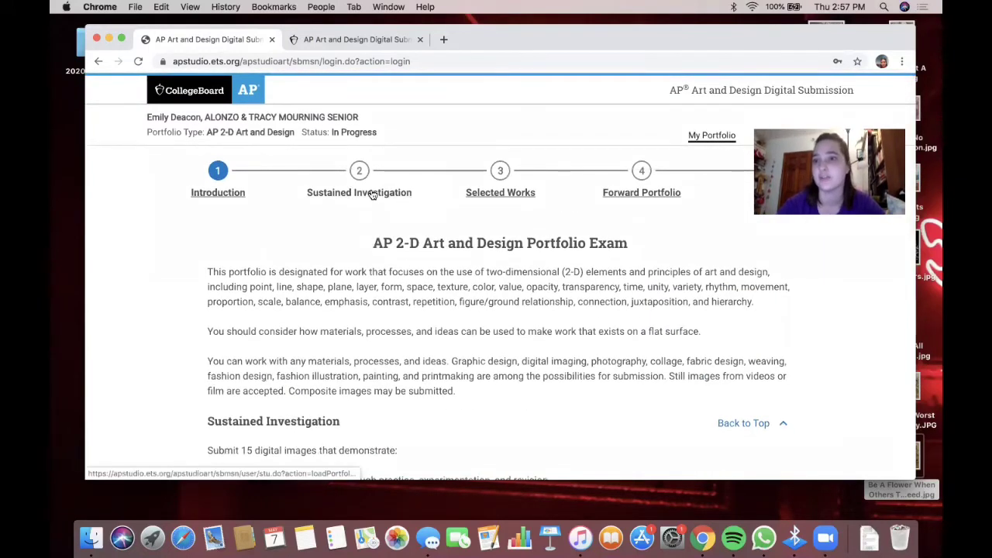
- Go to Sustained Investigation and start a file upload for image slot 1
{"action": "left_click", "coordinate": [372, 193]}
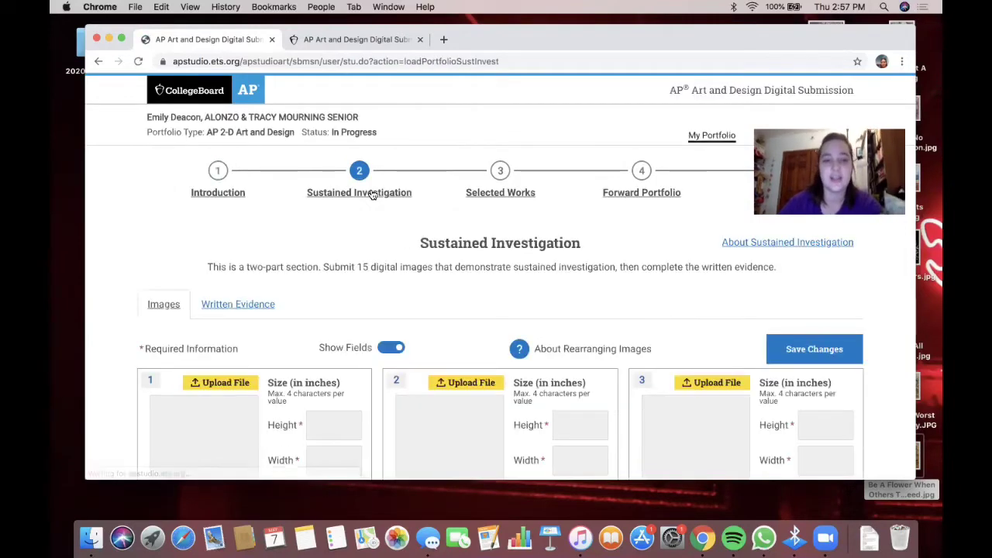
{"action": "scroll", "coordinate": [313, 282], "scroll_direction": "down", "scroll_amount": 3}
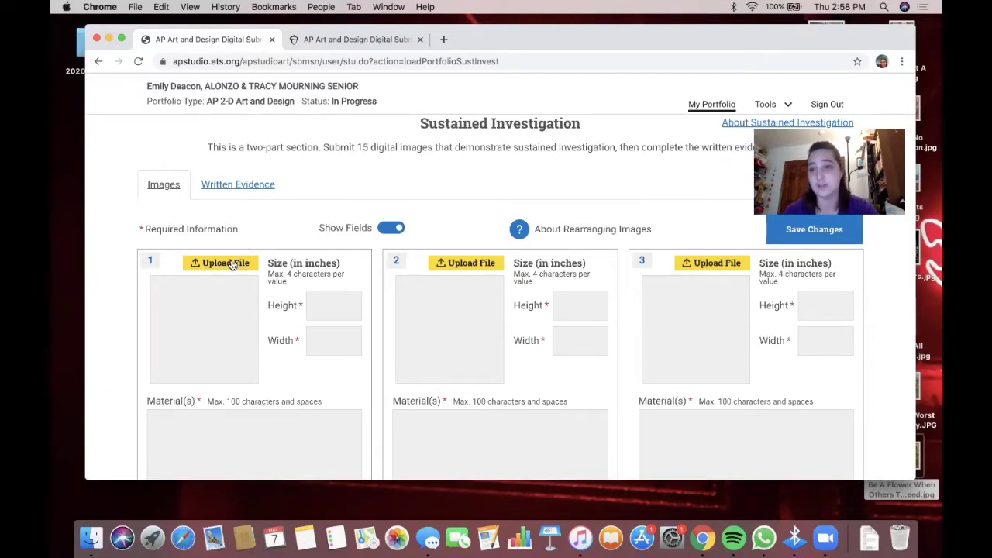
{"action": "left_click", "coordinate": [225, 262]}
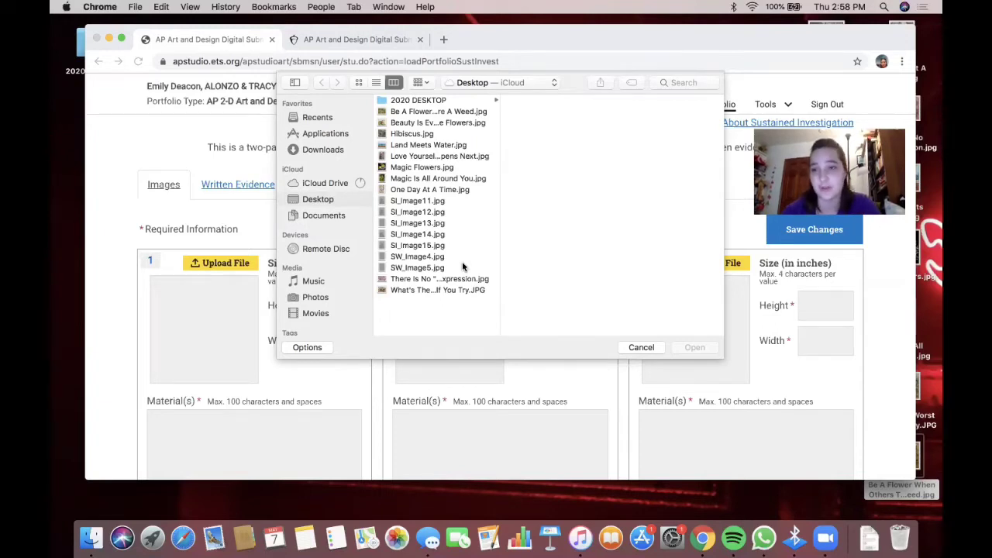
- Compare Desktop artworks, then upload Be A Flower When Others Think You Are A Weed.jpg to slot 1
{"action": "left_click", "coordinate": [439, 124]}
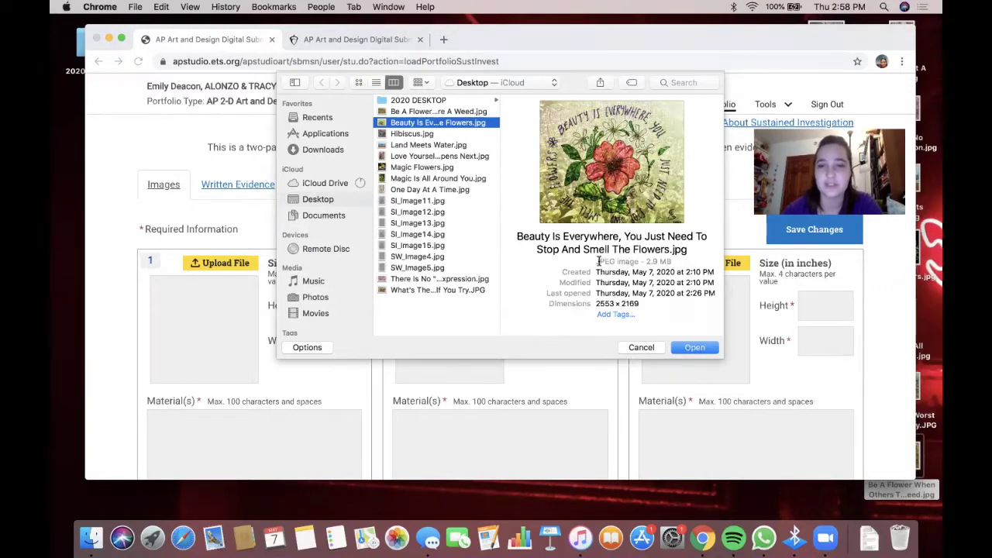
{"action": "left_click_drag", "start_coordinate": [596, 261], "coordinate": [670, 263]}
{"action": "left_click_drag", "start_coordinate": [598, 262], "coordinate": [637, 263]}
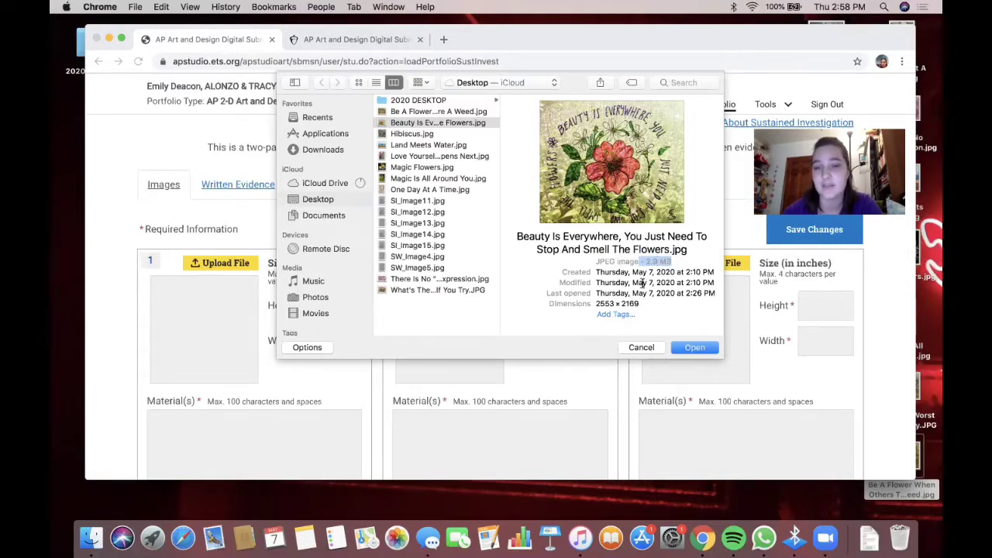
{"action": "left_click", "coordinate": [665, 266]}
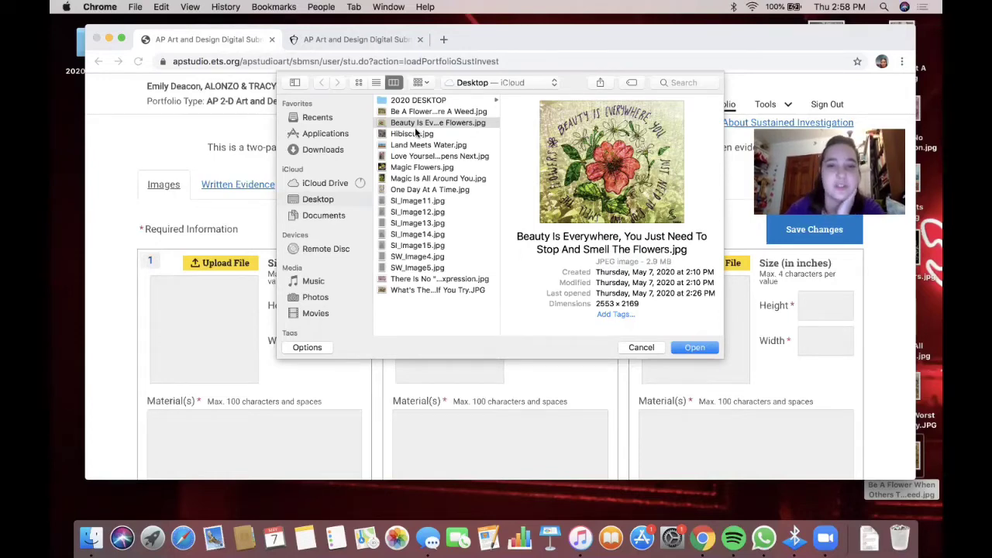
{"action": "left_click", "coordinate": [434, 112]}
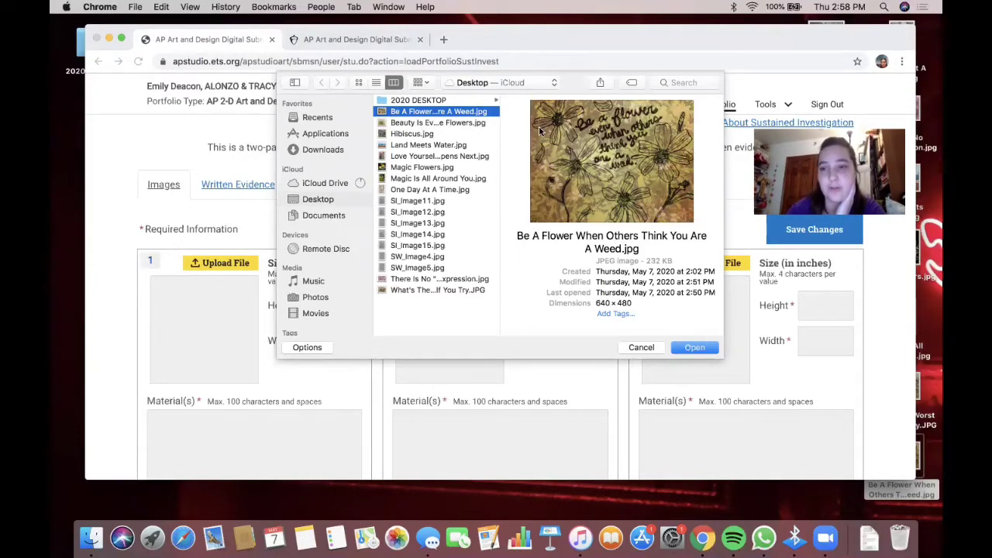
{"action": "left_click", "coordinate": [457, 124]}
{"action": "key", "text": "w"}
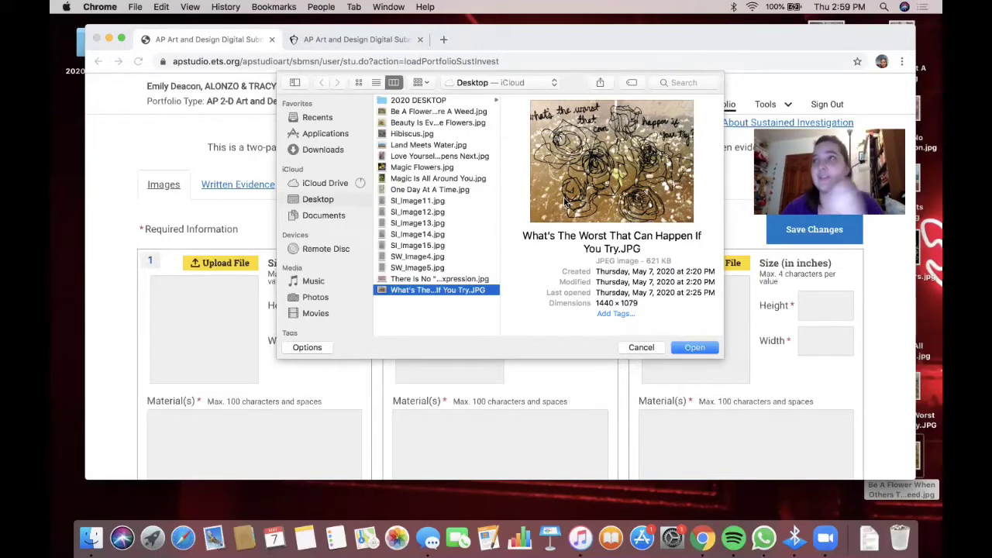
{"action": "left_click", "coordinate": [443, 112]}
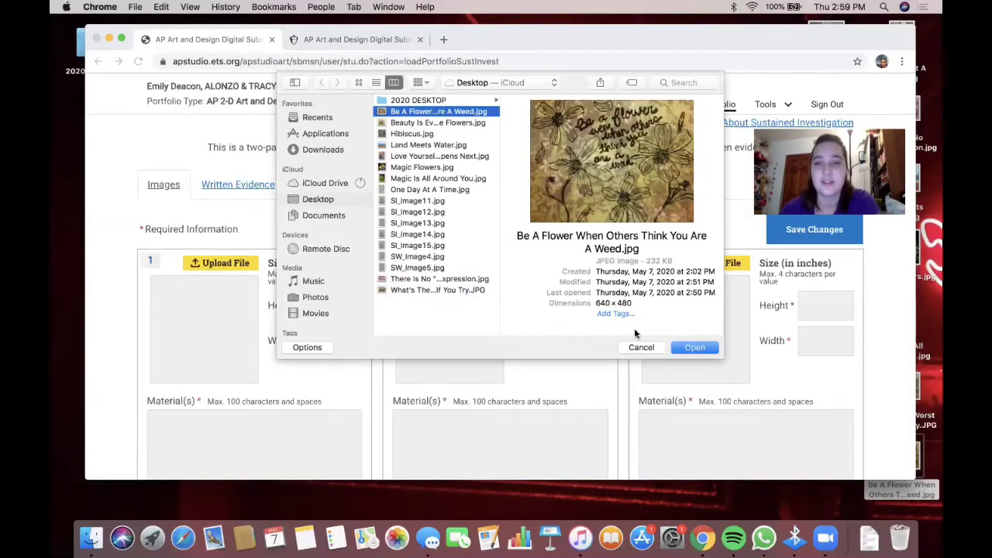
{"action": "left_click", "coordinate": [682, 347]}
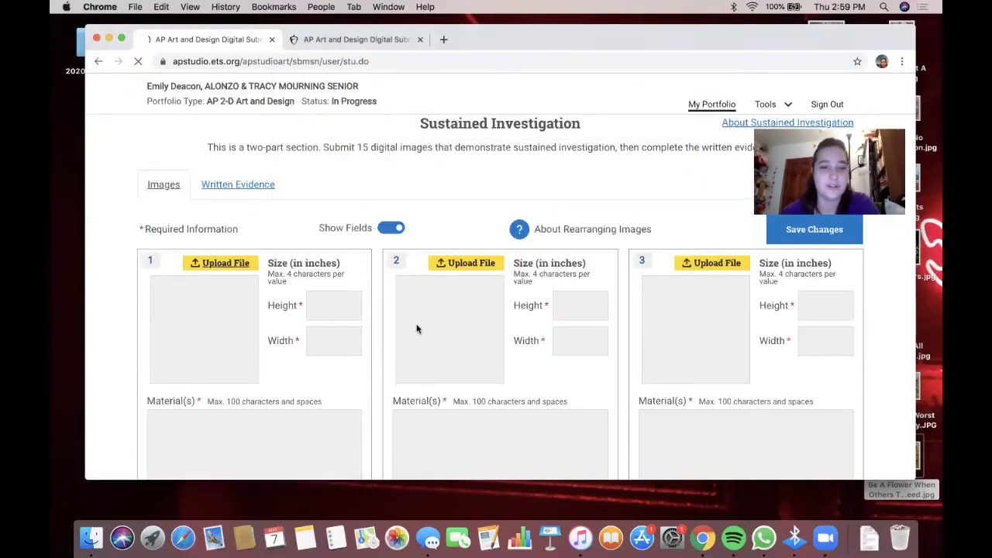
- View the slot 1 Be A Flower artwork enlarged, then close the preview
{"action": "scroll", "coordinate": [314, 346], "scroll_direction": "down", "scroll_amount": 3}
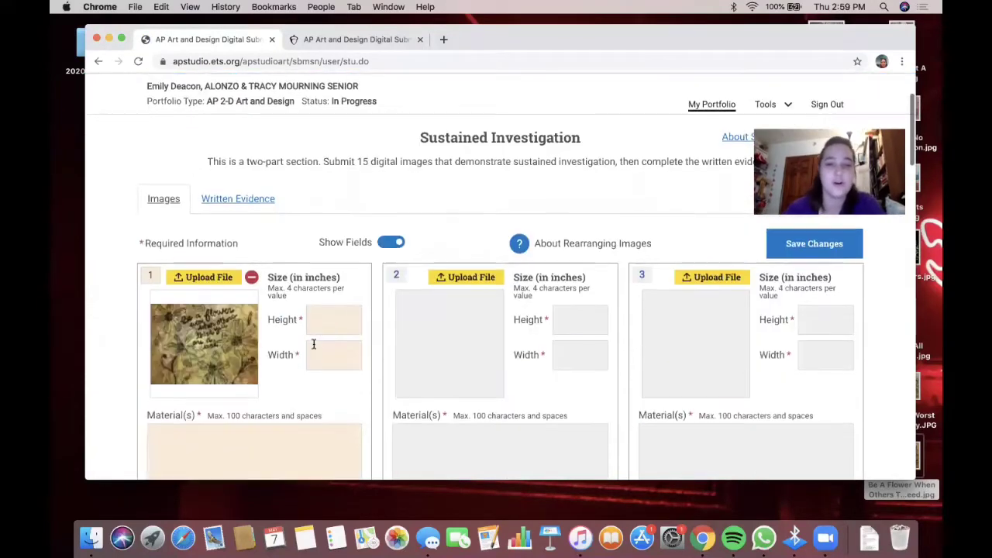
{"action": "scroll", "coordinate": [242, 342], "scroll_direction": "down", "scroll_amount": 1}
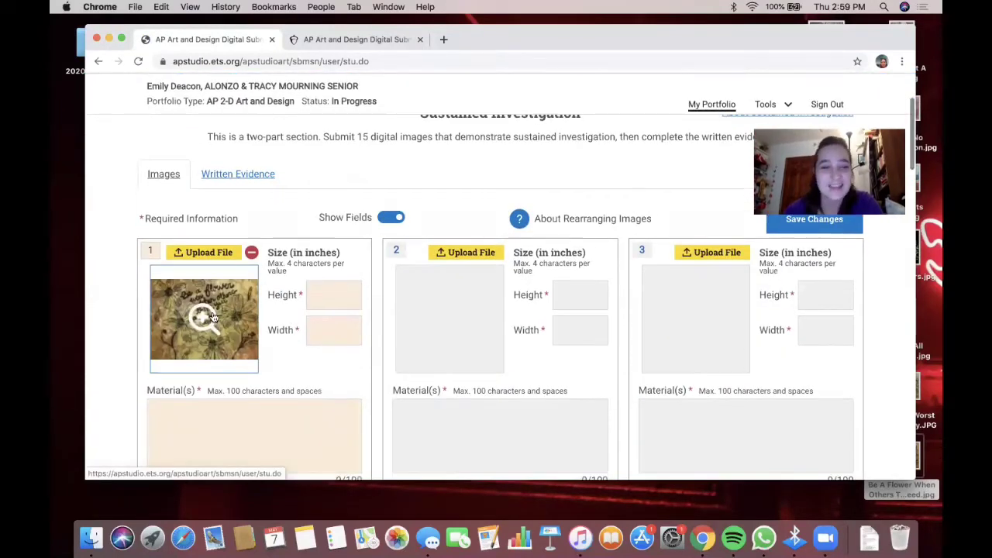
{"action": "left_click", "coordinate": [212, 313]}
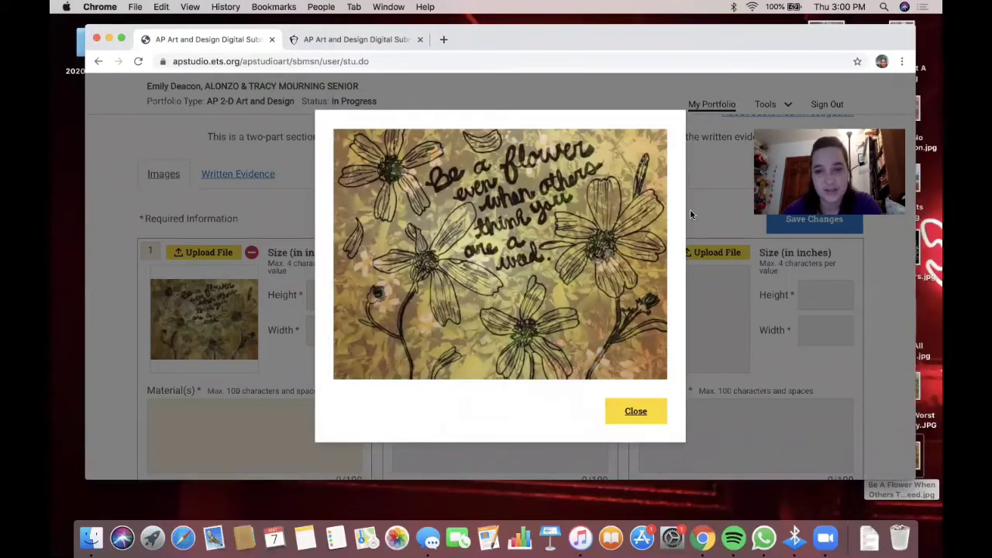
{"action": "left_click", "coordinate": [634, 416]}
- Upload Beauty Is Everywhere, You Just Need To Stop And Smell The Flowers.jpg into slot 2
{"action": "left_click", "coordinate": [470, 259]}
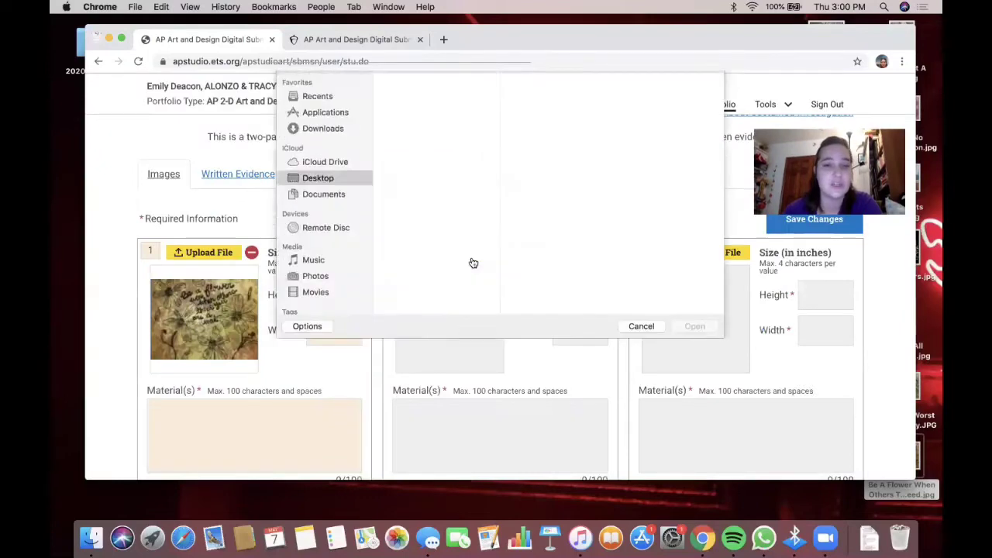
{"action": "left_click", "coordinate": [447, 123]}
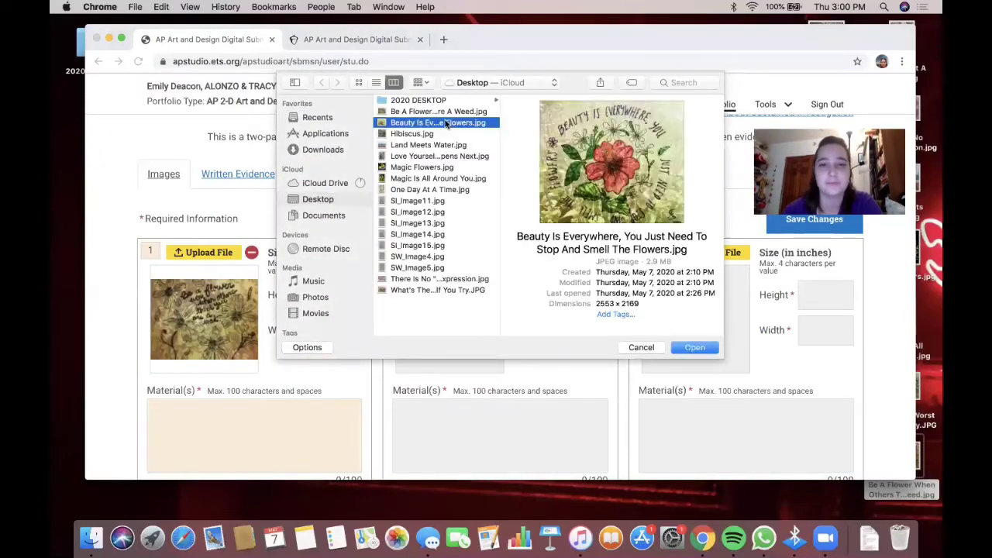
{"action": "left_click", "coordinate": [683, 350]}
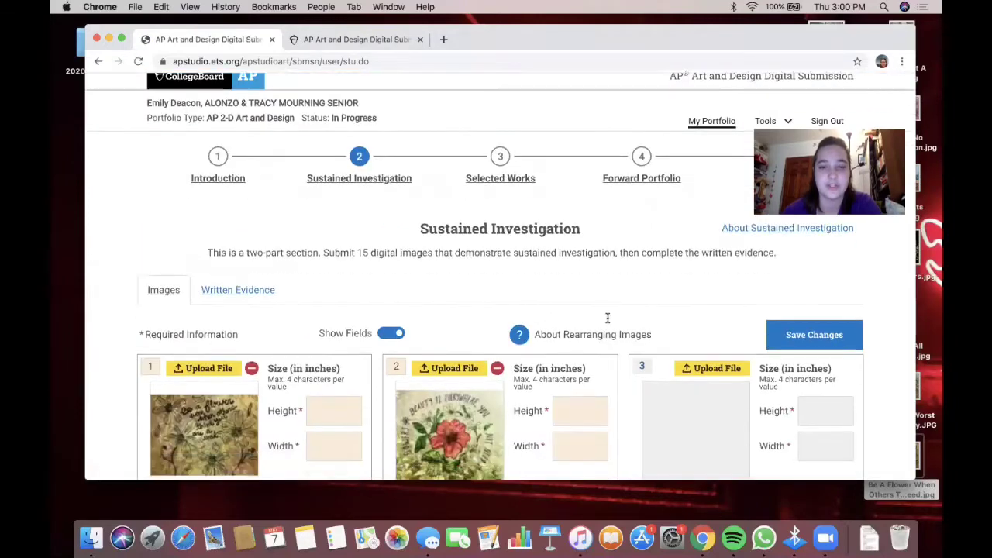
{"action": "scroll", "coordinate": [606, 319], "scroll_direction": "down", "scroll_amount": 5}
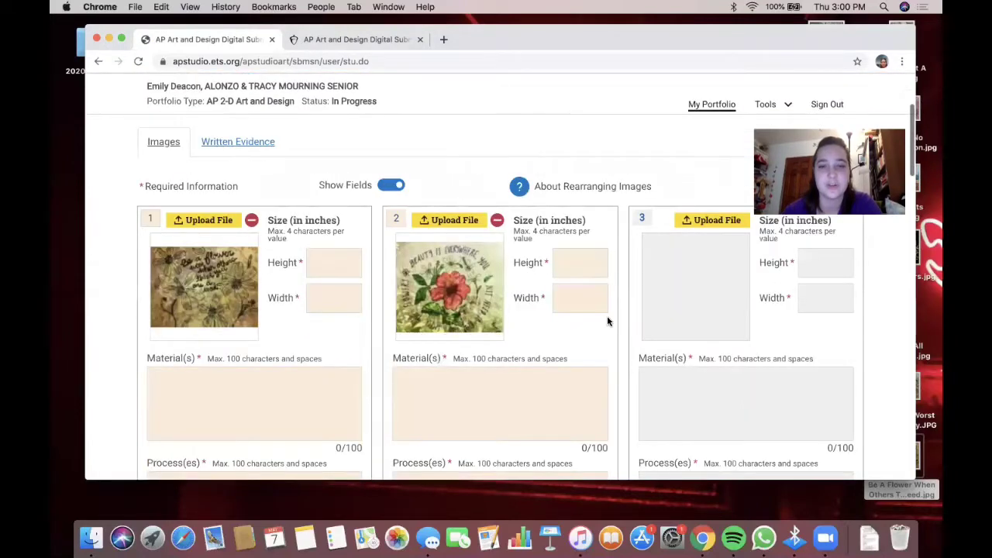
- Upload Magic Flowers.jpg into slot 3 after previewing neighbouring Desktop images
{"action": "left_click", "coordinate": [718, 223]}
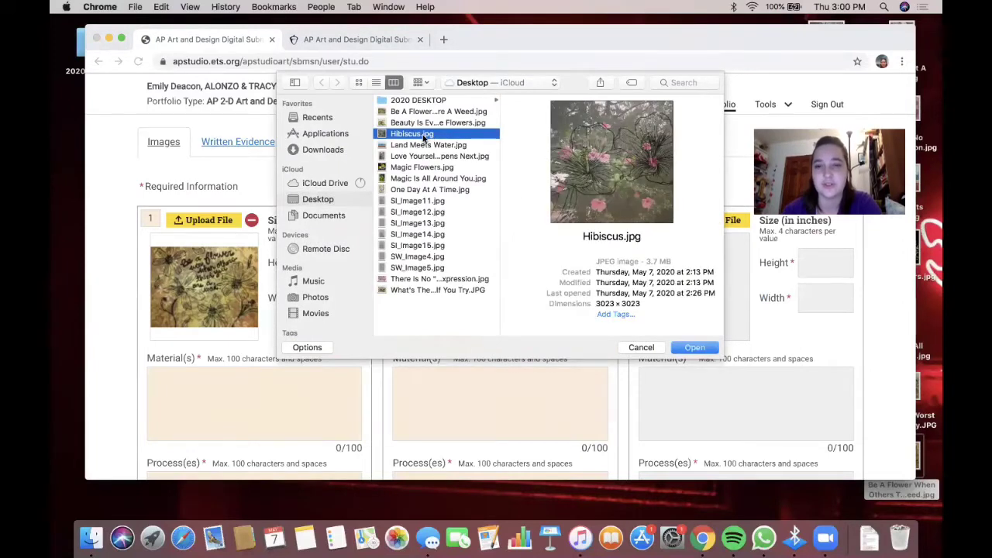
{"action": "left_click", "coordinate": [420, 146]}
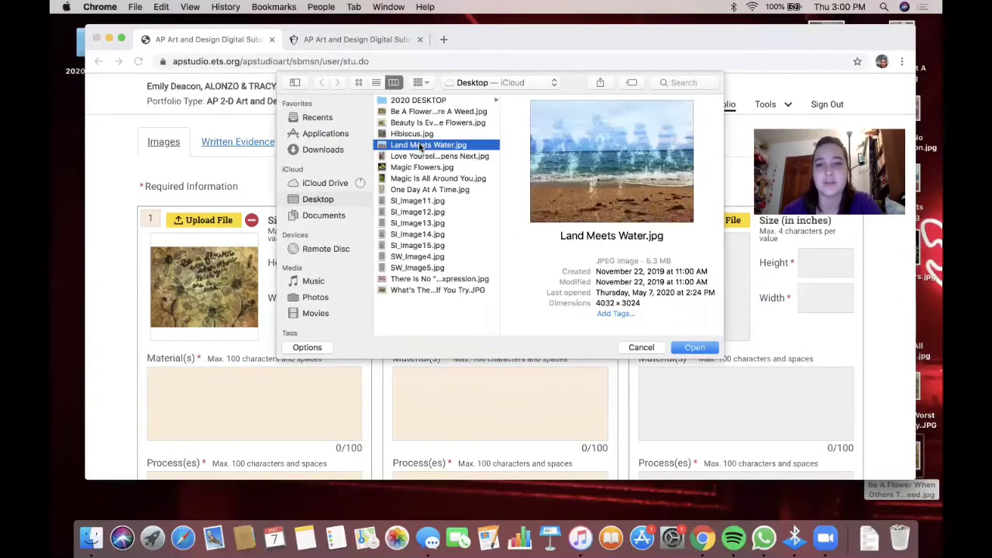
{"action": "left_click", "coordinate": [417, 156]}
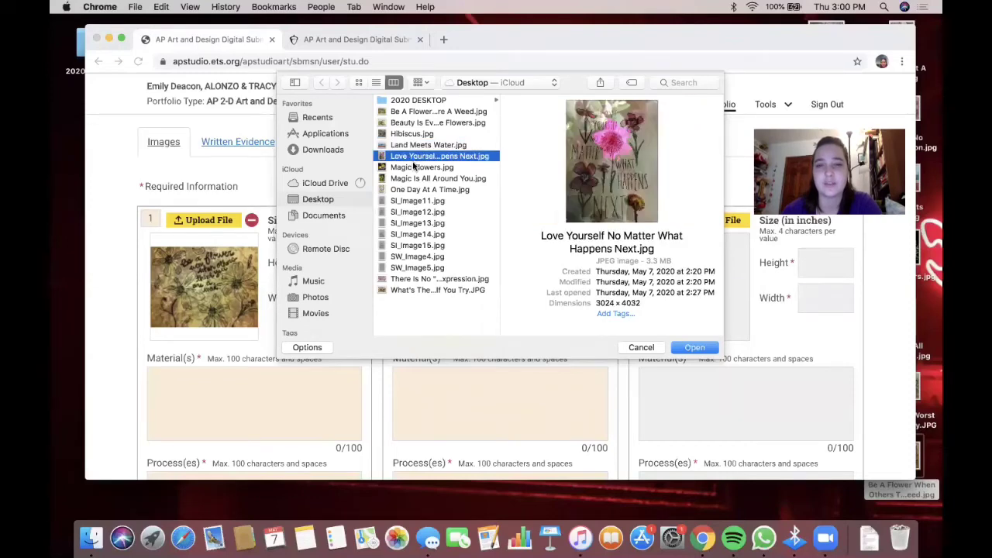
{"action": "left_click", "coordinate": [414, 166]}
{"action": "left_click", "coordinate": [694, 346]}
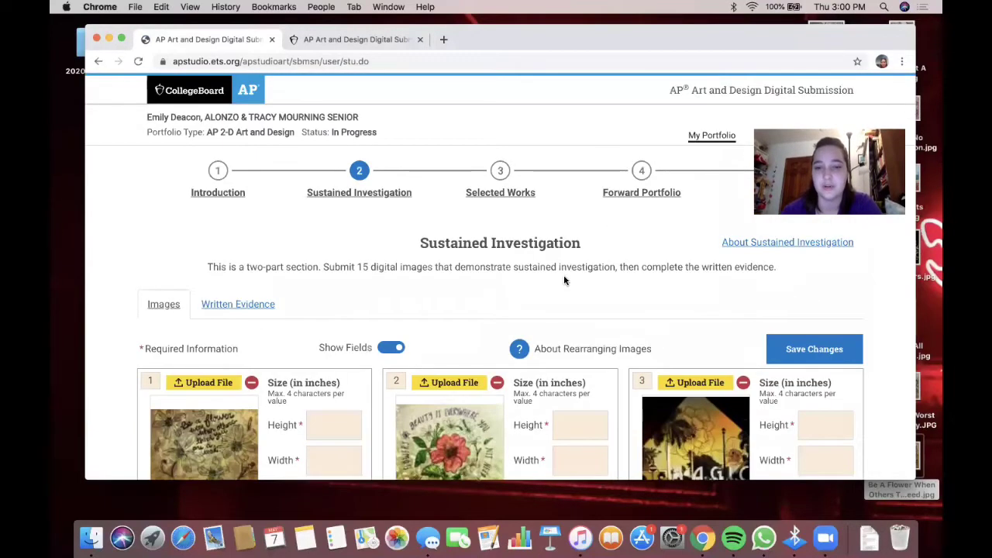
{"action": "scroll", "coordinate": [564, 281], "scroll_direction": "down", "scroll_amount": 2}
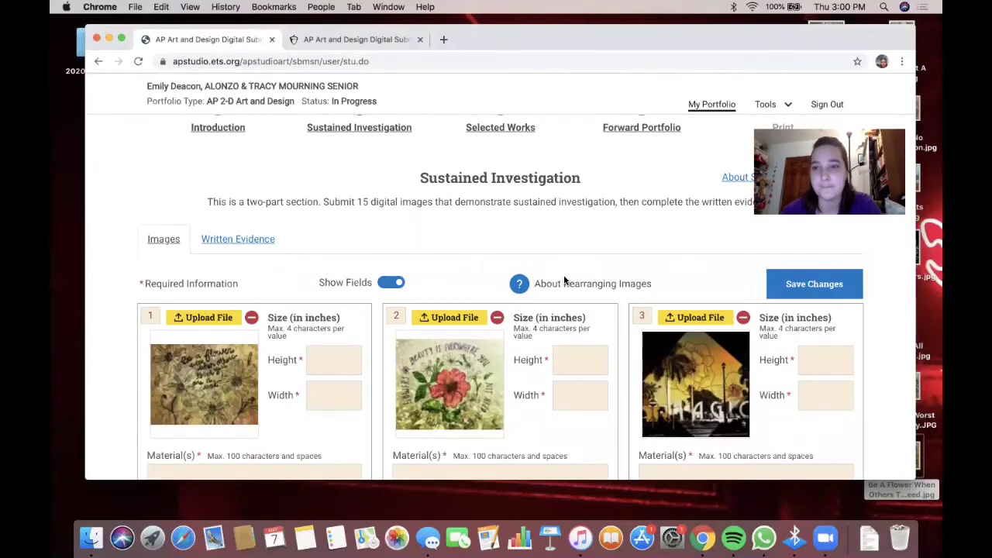
{"action": "scroll", "coordinate": [564, 280], "scroll_direction": "down", "scroll_amount": 10}
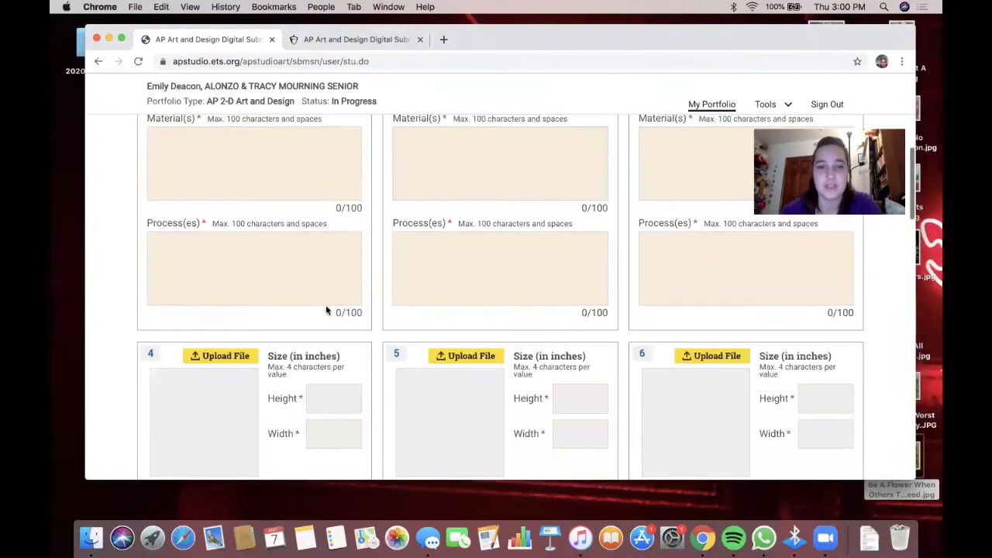
- Upload One Day At A Time.jpg into slot 4 and check it enlarged
{"action": "left_click", "coordinate": [237, 309]}
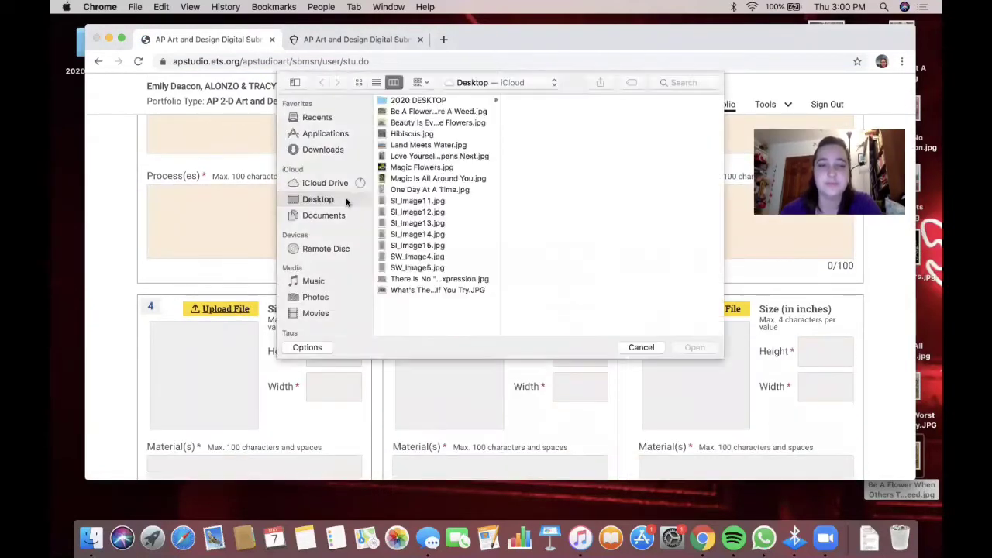
{"action": "left_click", "coordinate": [423, 180]}
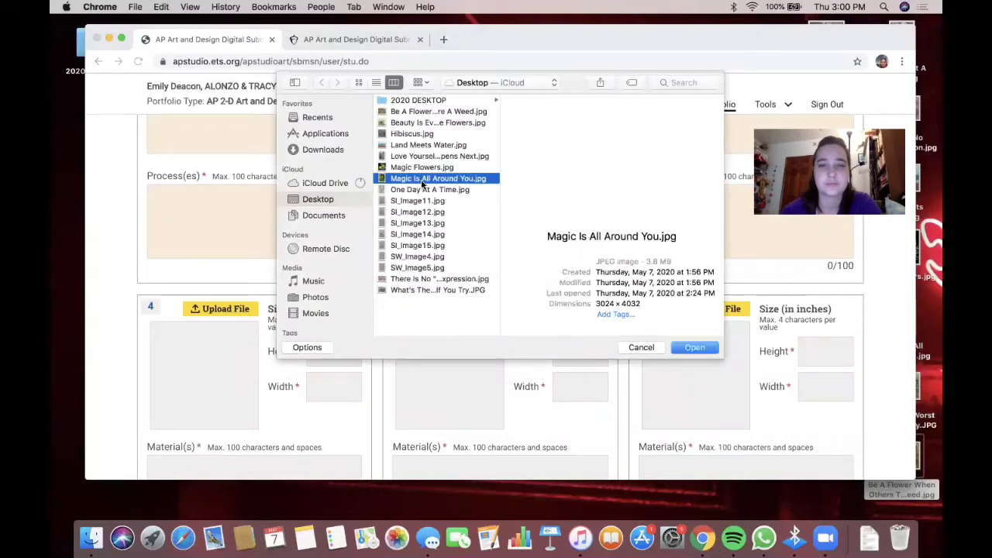
{"action": "left_click", "coordinate": [411, 189]}
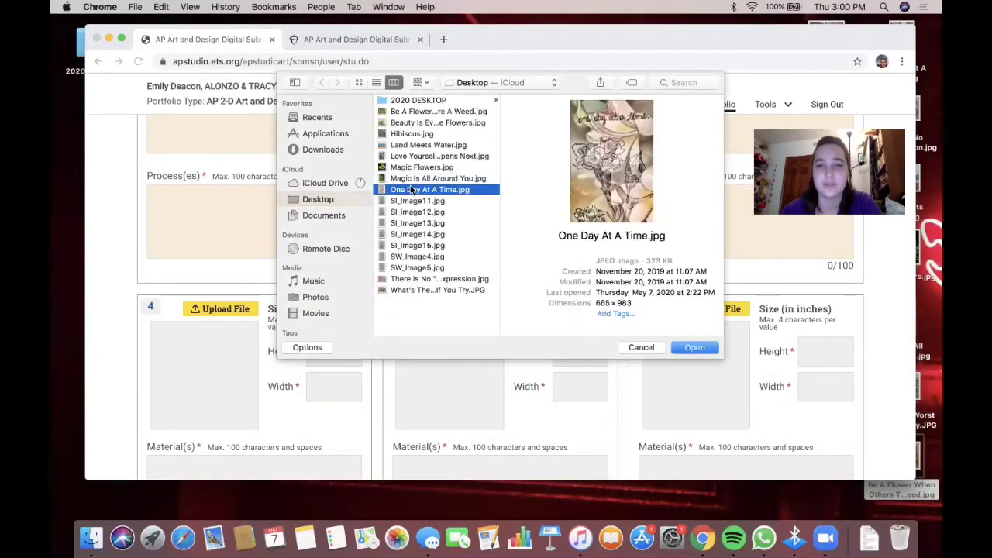
{"action": "left_click", "coordinate": [683, 349]}
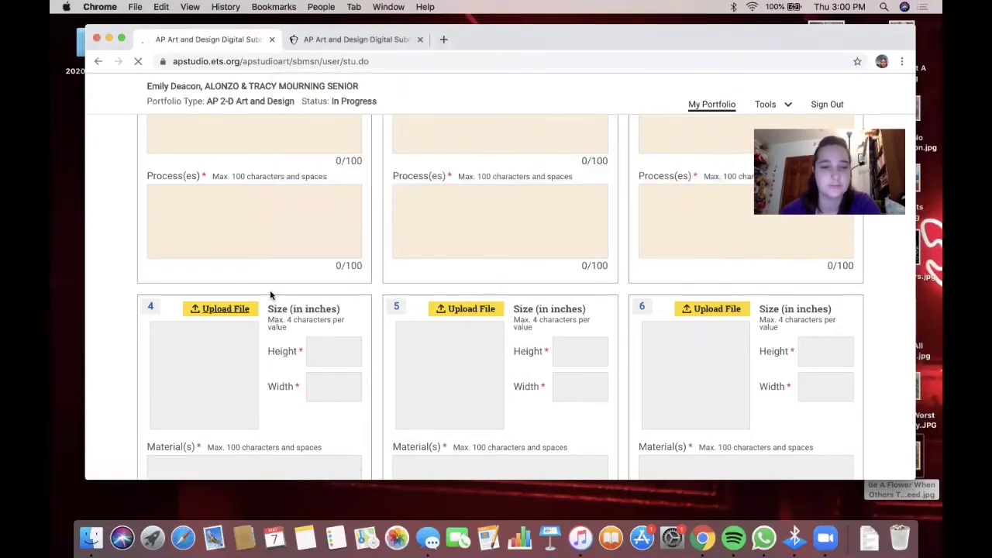
{"action": "scroll", "coordinate": [271, 295], "scroll_direction": "down", "scroll_amount": 2}
{"action": "scroll", "coordinate": [270, 292], "scroll_direction": "down", "scroll_amount": 5}
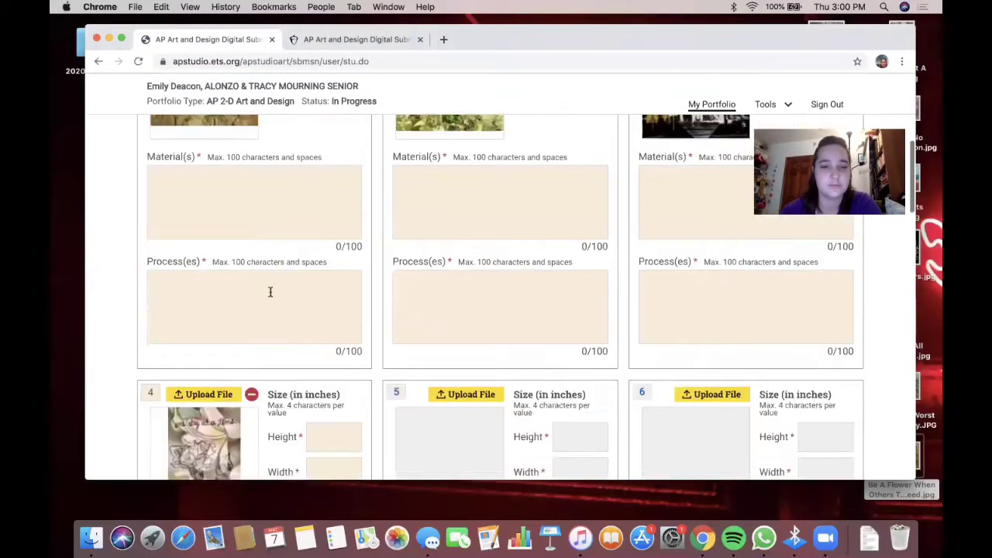
{"action": "scroll", "coordinate": [236, 385], "scroll_direction": "down", "scroll_amount": 2}
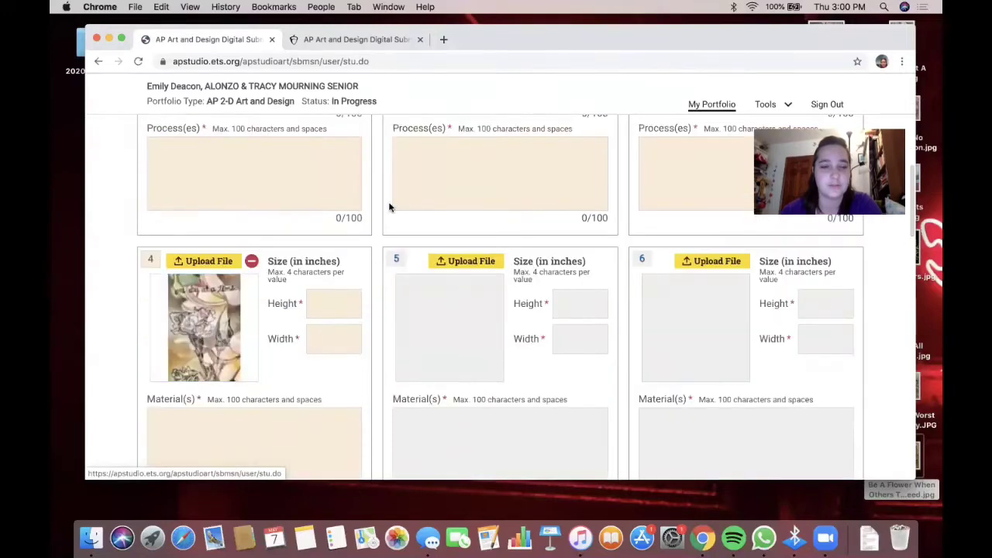
{"action": "left_click", "coordinate": [218, 310]}
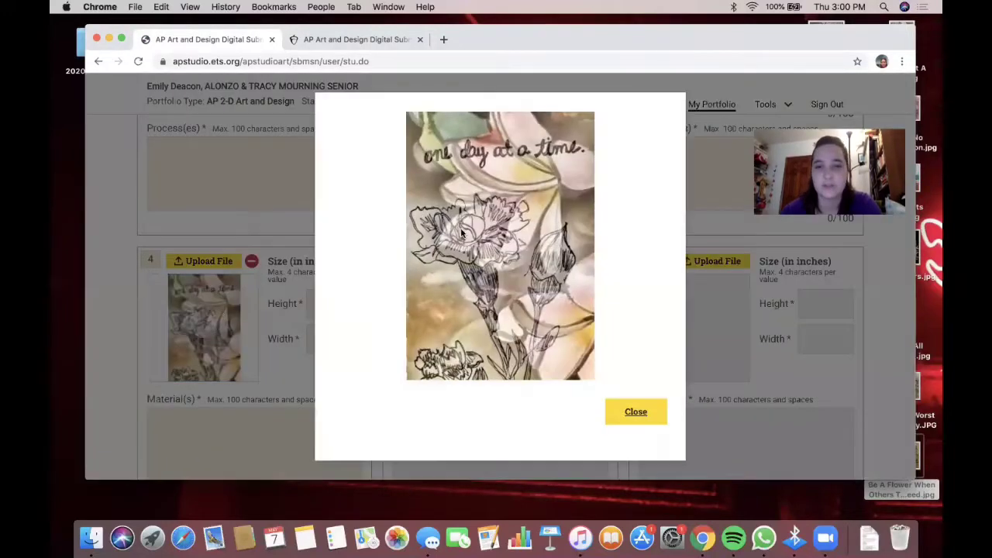
{"action": "left_click", "coordinate": [642, 413]}
- Upload There Is No "Perfect" There Is Only Expression.jpg into slot 5
{"action": "left_click", "coordinate": [472, 261]}
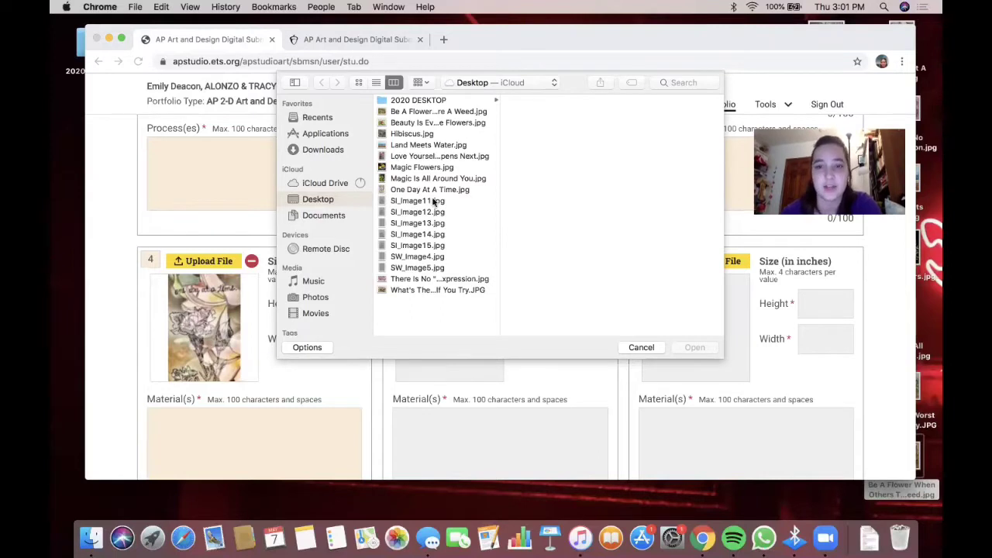
{"action": "left_click", "coordinate": [409, 278]}
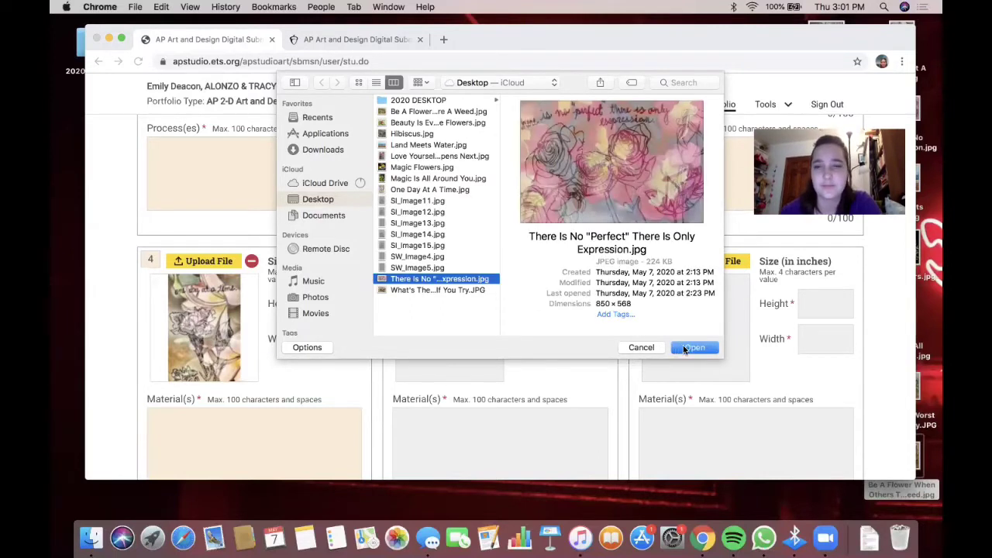
{"action": "left_click", "coordinate": [683, 348]}
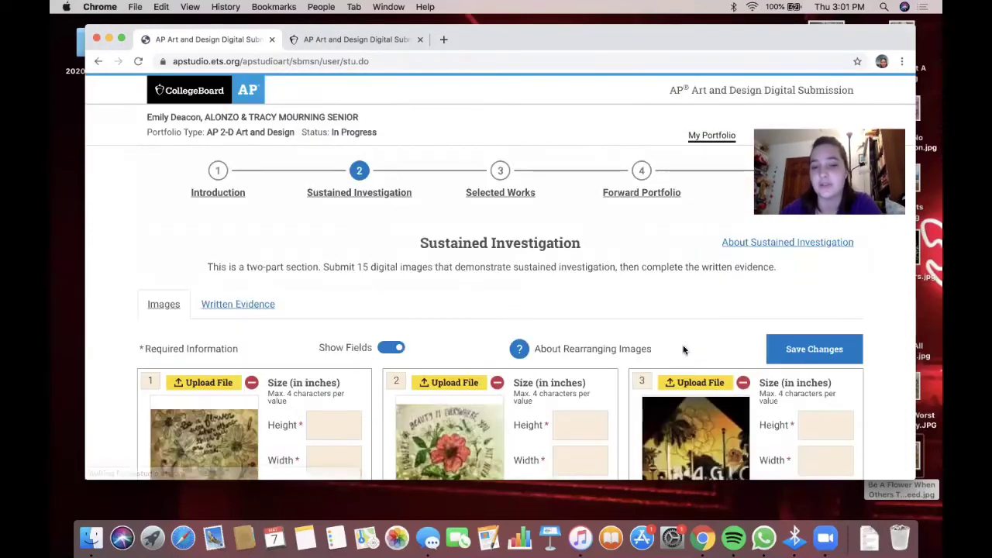
- Upload What's The Worst That Can Happen If You Try.JPG into slot 6
{"action": "scroll", "coordinate": [683, 349], "scroll_direction": "down", "scroll_amount": 10}
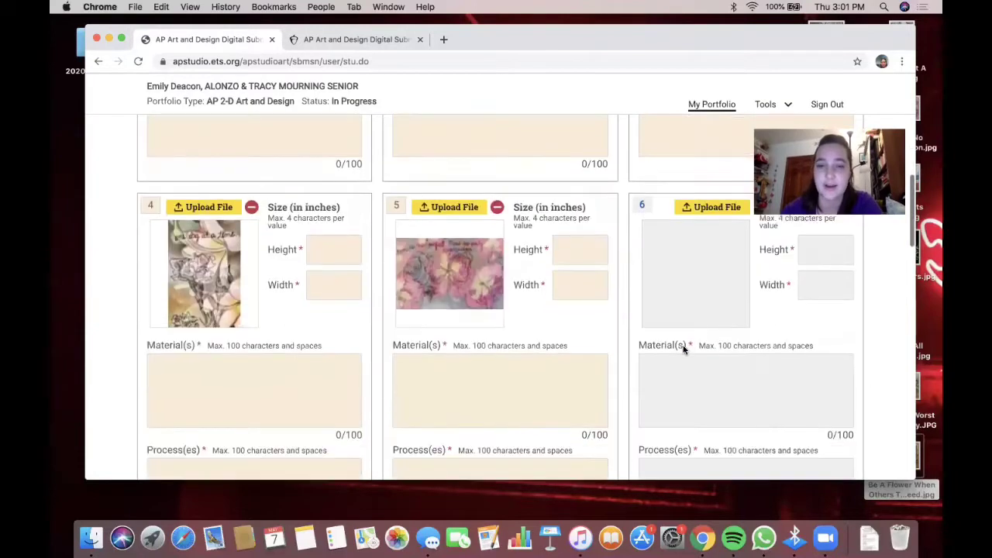
{"action": "left_click", "coordinate": [706, 195]}
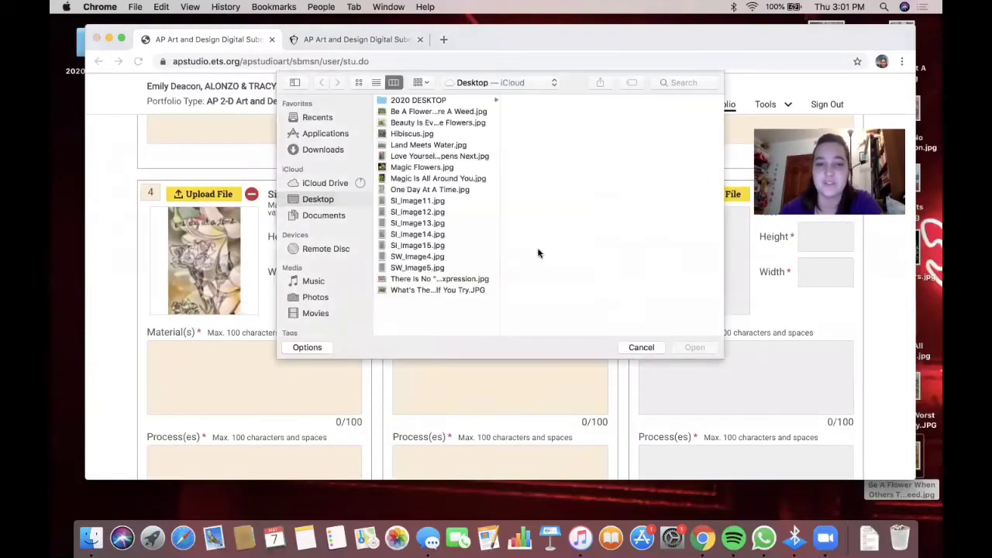
{"action": "left_click", "coordinate": [411, 291]}
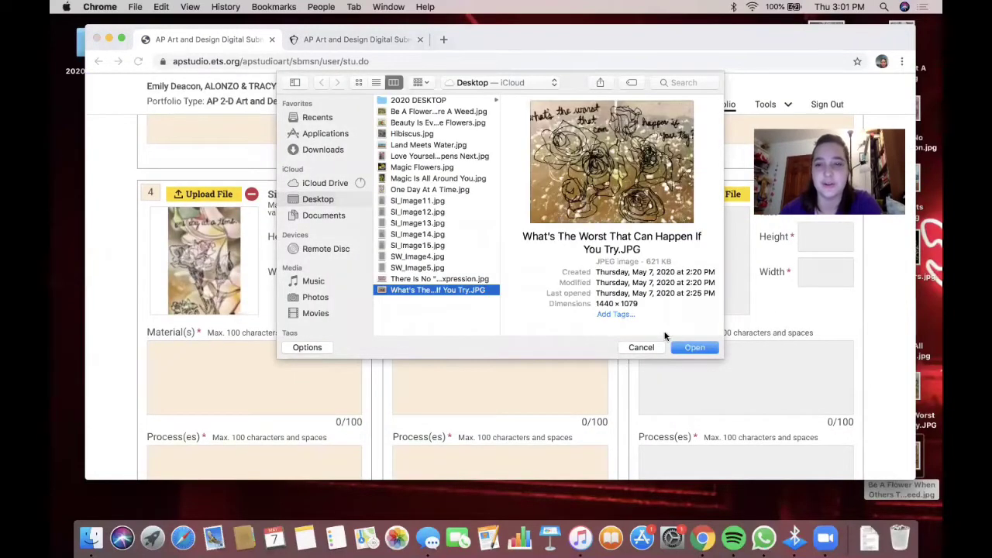
{"action": "left_click", "coordinate": [694, 347]}
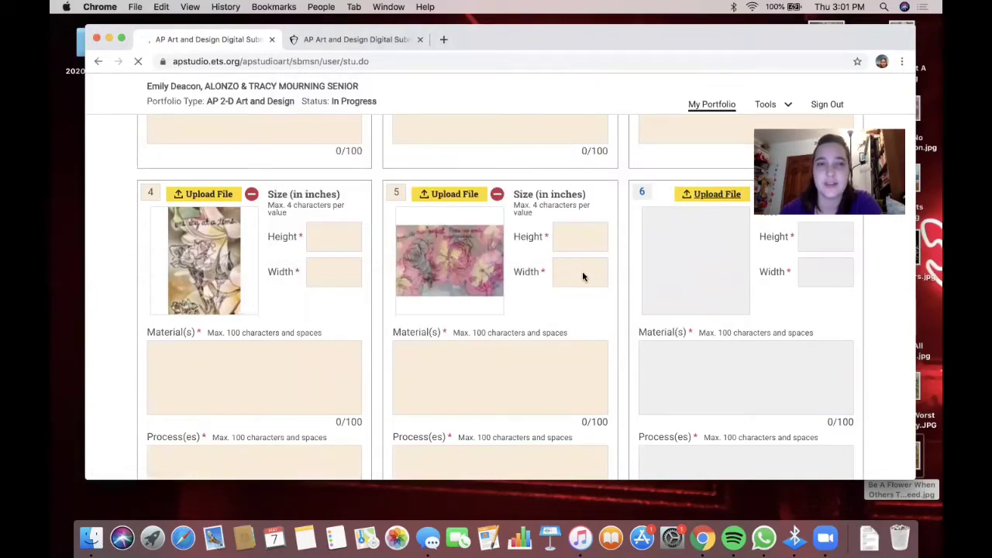
{"action": "scroll", "coordinate": [505, 332], "scroll_direction": "down", "scroll_amount": 10}
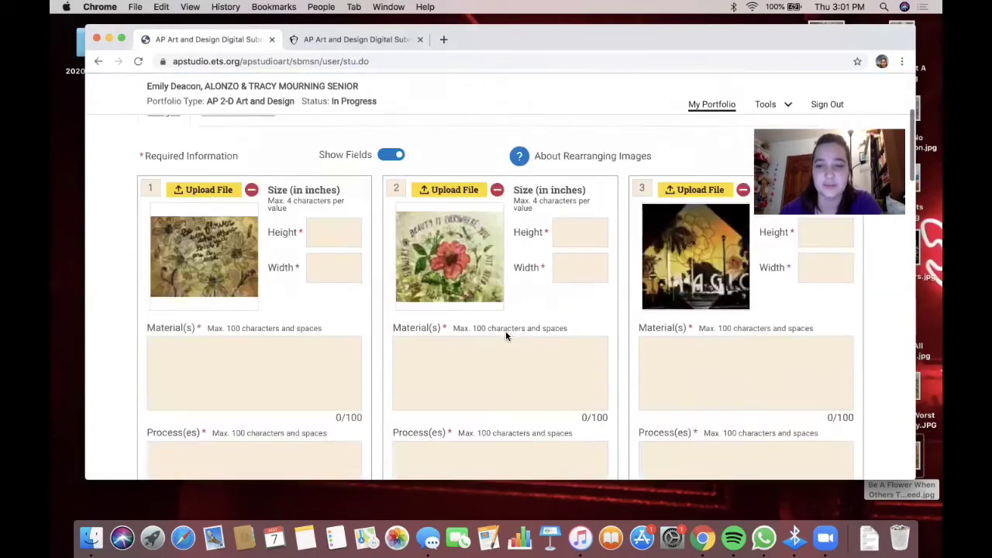
{"action": "scroll", "coordinate": [505, 333], "scroll_direction": "down", "scroll_amount": 3}
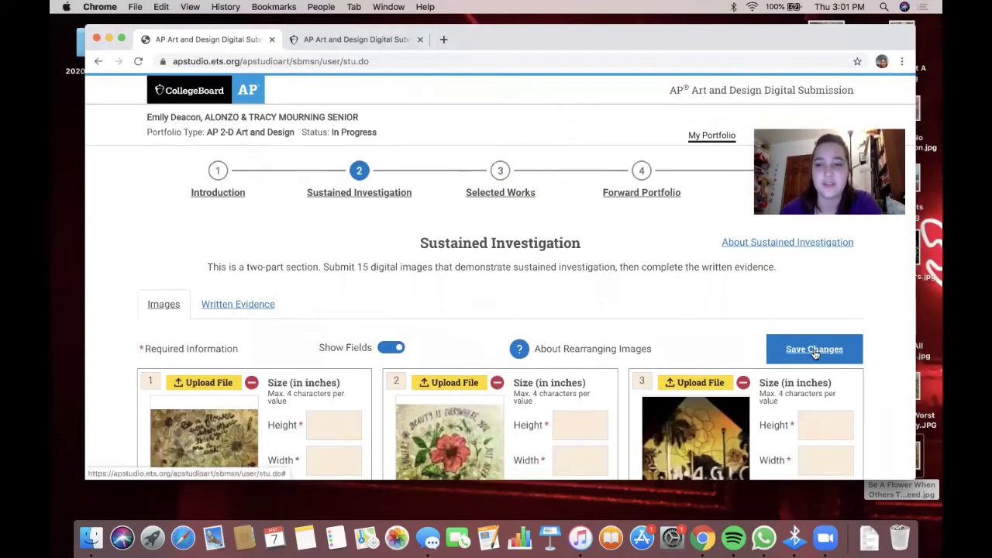
- Save the uploads, dismiss the confirmation, and slide the browser left to reveal desktop images
{"action": "left_click", "coordinate": [814, 350]}
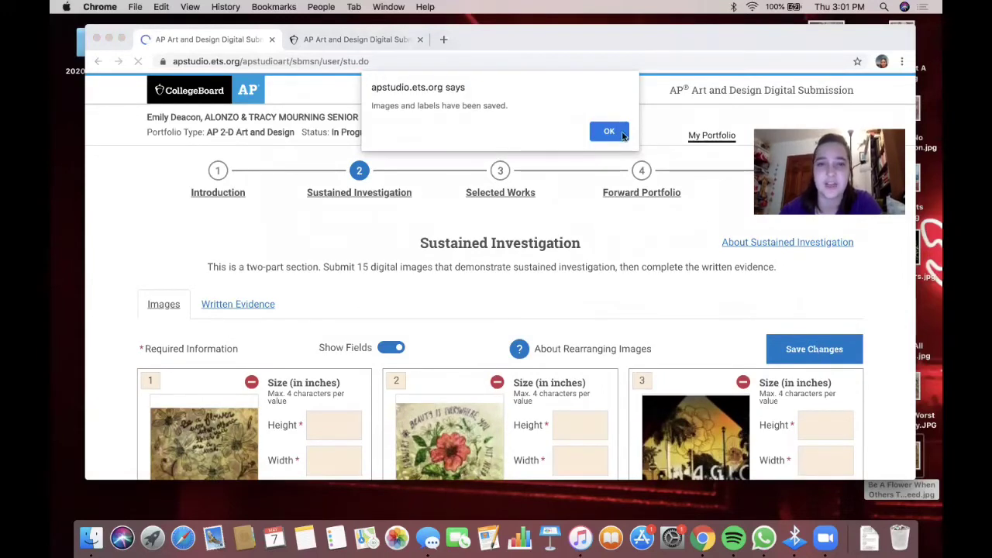
{"action": "left_click", "coordinate": [620, 133]}
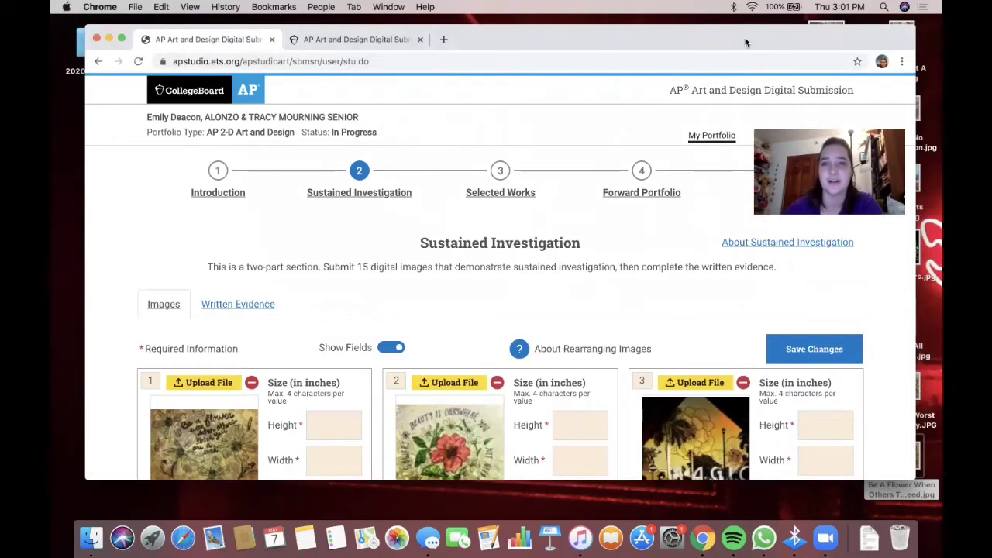
{"action": "left_click_drag", "start_coordinate": [745, 42], "coordinate": [724, 43]}
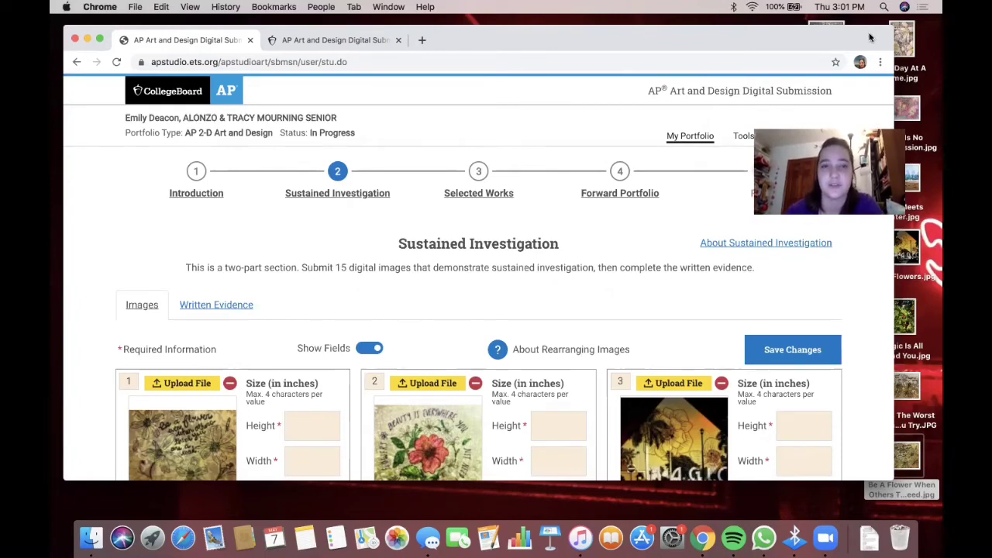
{"action": "left_click_drag", "start_coordinate": [869, 37], "coordinate": [672, 39]}
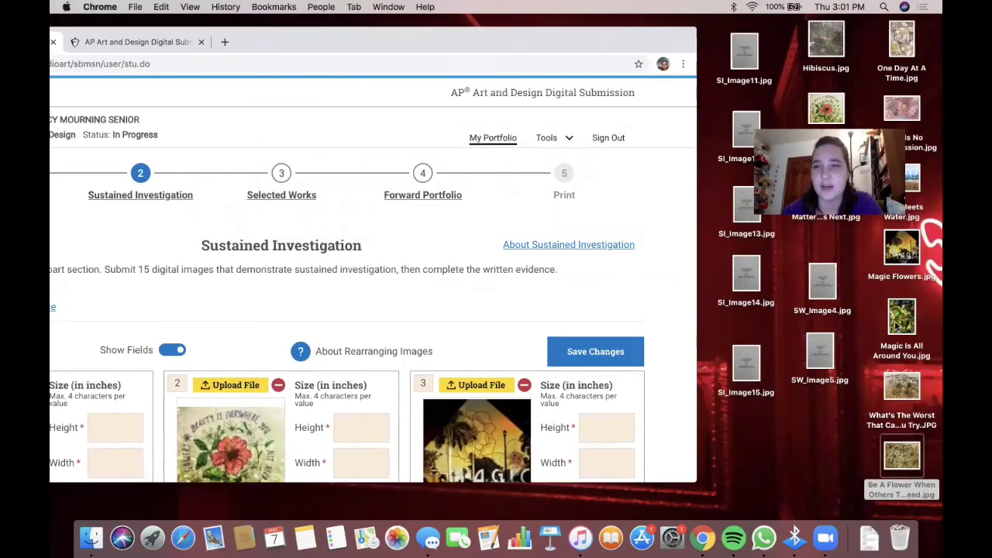
- Bring up Adjust Size for Hibiscus.jpg in Preview, then show the technical requirements tab alongside
{"action": "double_click", "coordinate": [827, 51]}
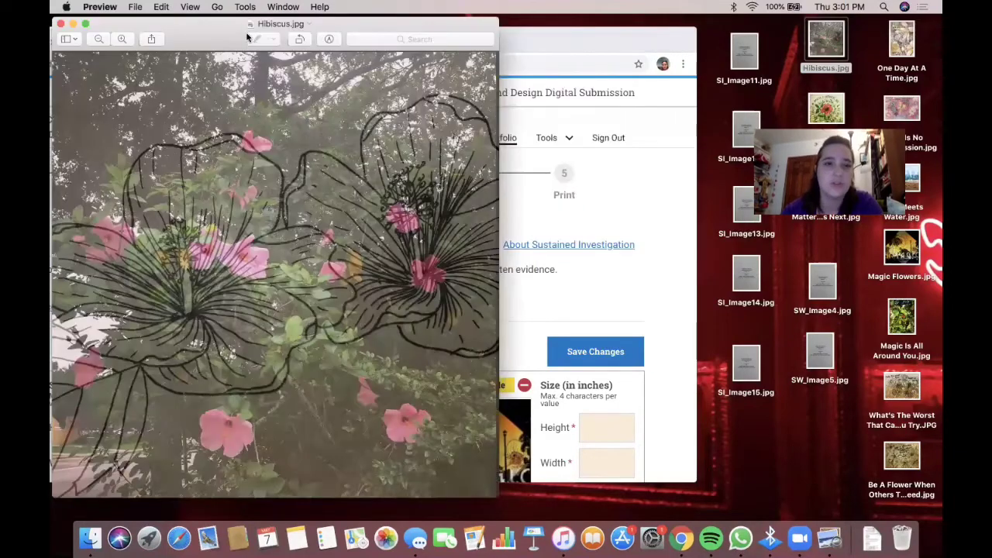
{"action": "left_click_drag", "start_coordinate": [207, 32], "coordinate": [442, 77]}
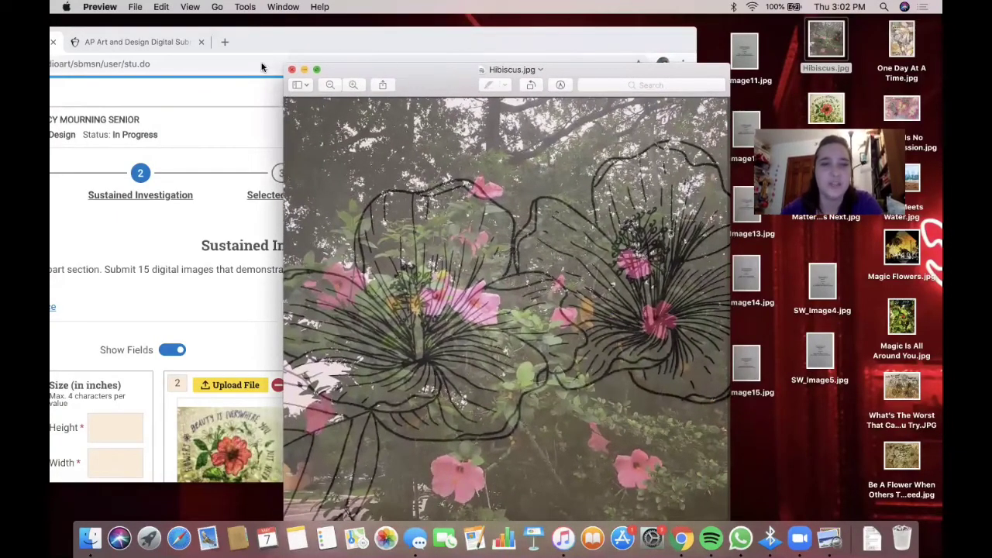
{"action": "left_click", "coordinate": [245, 7]}
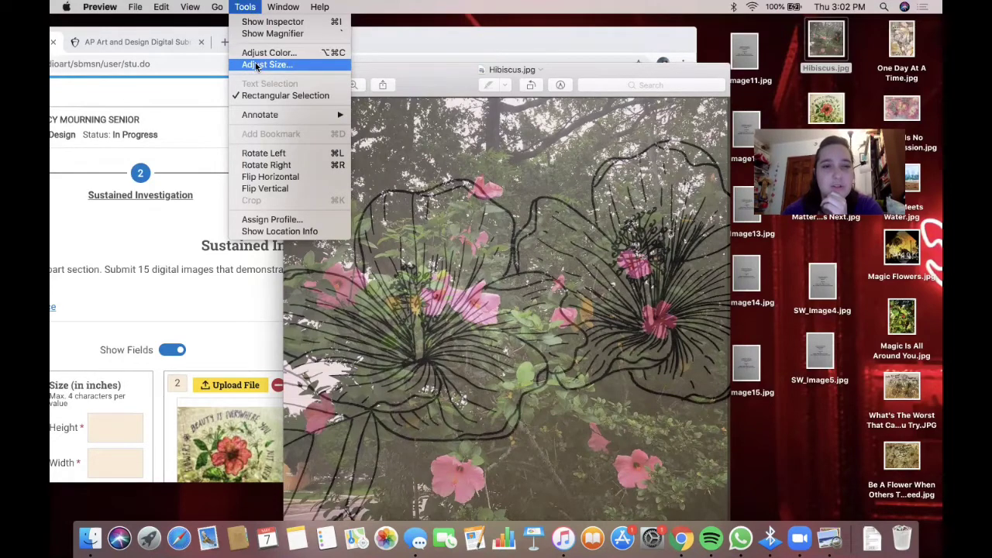
{"action": "left_click", "coordinate": [256, 65]}
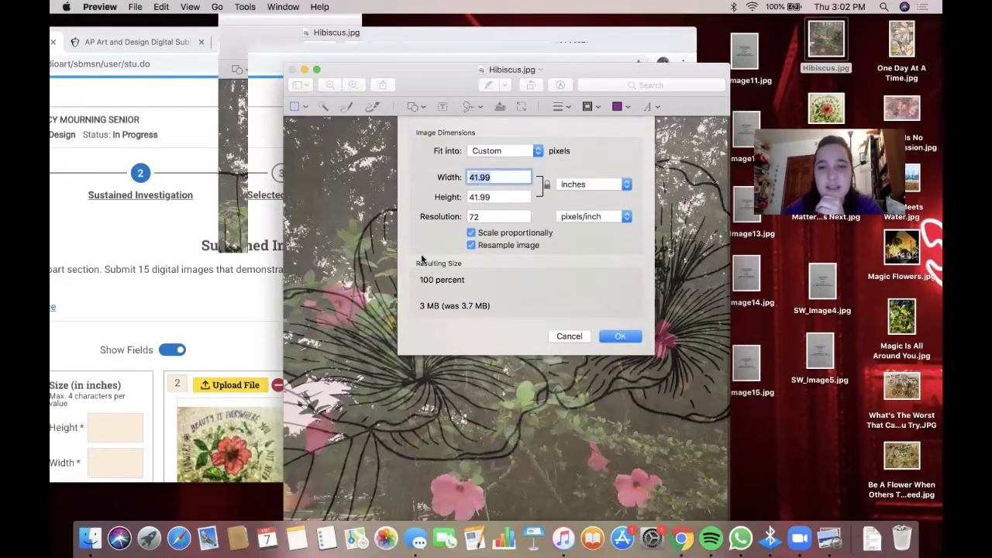
{"action": "left_click_drag", "start_coordinate": [323, 45], "coordinate": [521, 55]}
{"action": "left_click", "coordinate": [342, 57]}
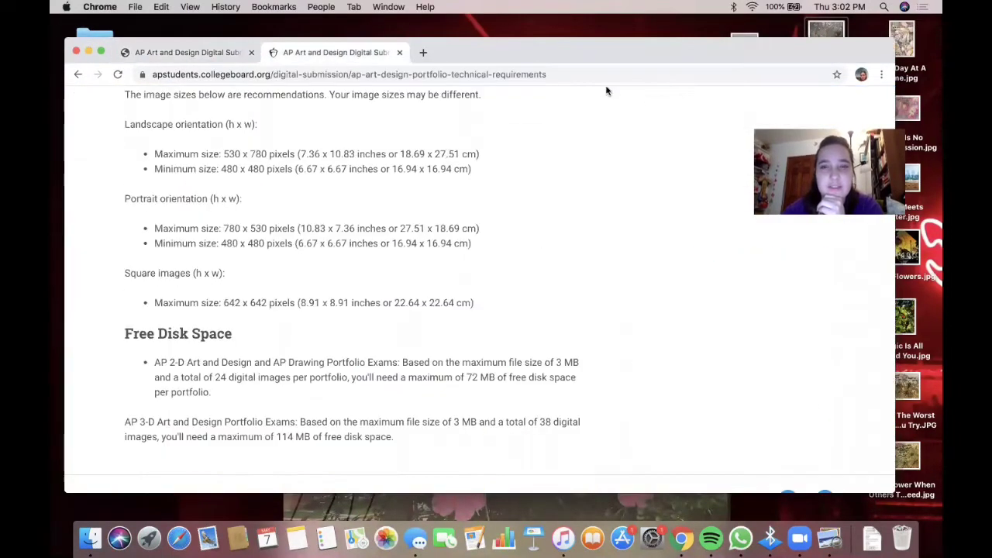
{"action": "left_click_drag", "start_coordinate": [662, 59], "coordinate": [933, 64]}
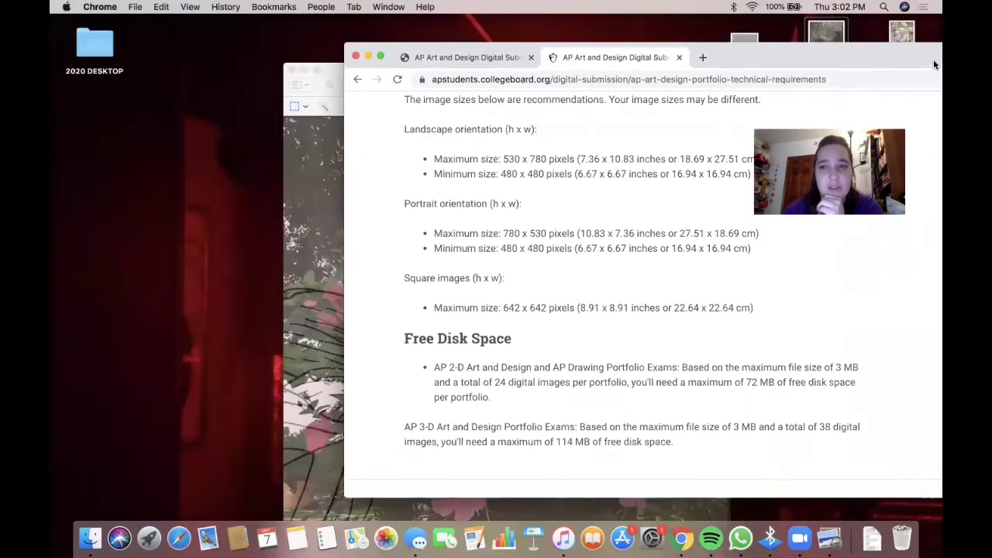
{"action": "left_click_drag", "start_coordinate": [840, 60], "coordinate": [913, 53]}
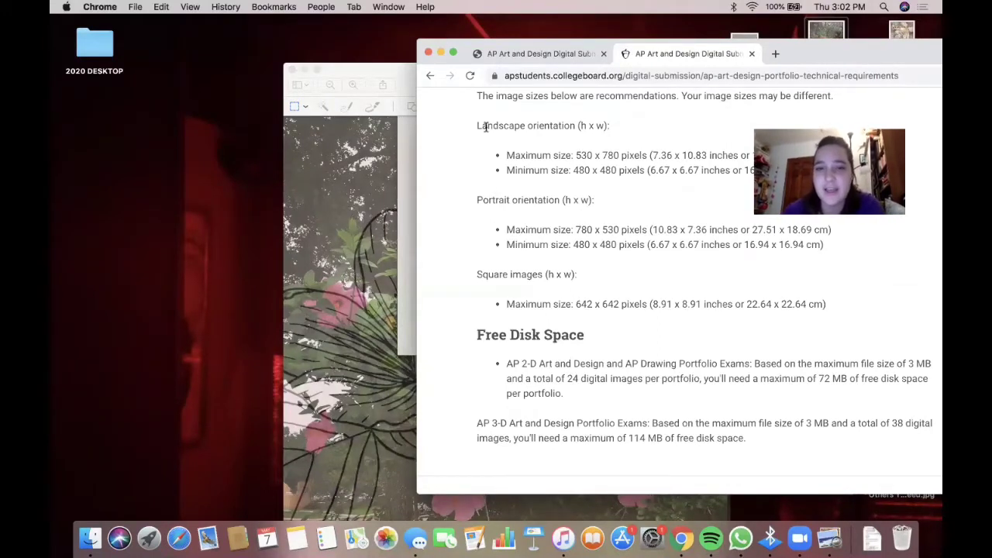
{"action": "scroll", "coordinate": [500, 150], "scroll_direction": "up", "scroll_amount": 4}
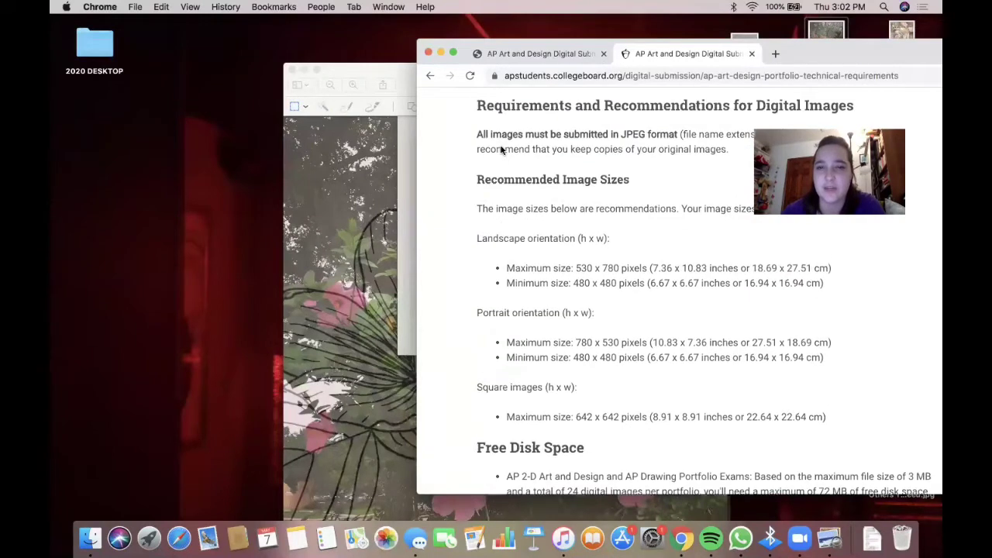
{"action": "scroll", "coordinate": [500, 150], "scroll_direction": "up", "scroll_amount": 7}
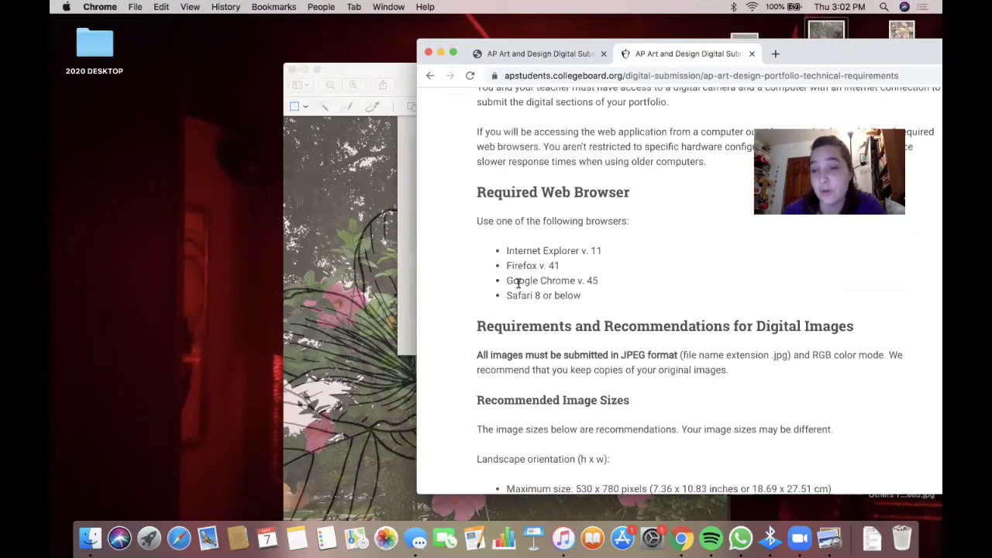
{"action": "scroll", "coordinate": [518, 283], "scroll_direction": "down", "scroll_amount": 3}
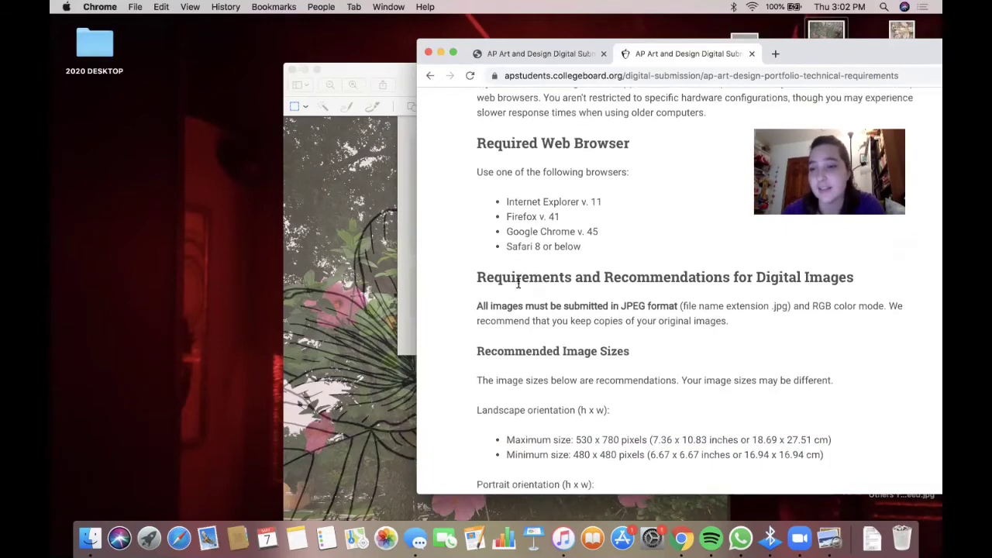
{"action": "scroll", "coordinate": [518, 286], "scroll_direction": "down", "scroll_amount": 1}
{"action": "scroll", "coordinate": [518, 264], "scroll_direction": "up", "scroll_amount": 2}
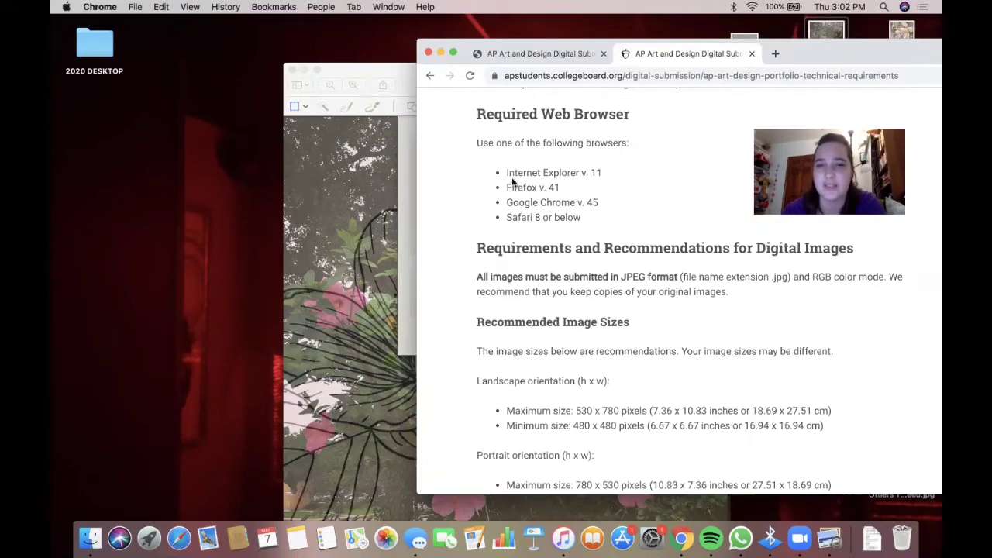
{"action": "left_click_drag", "start_coordinate": [514, 173], "coordinate": [555, 200]}
{"action": "left_click", "coordinate": [549, 202]}
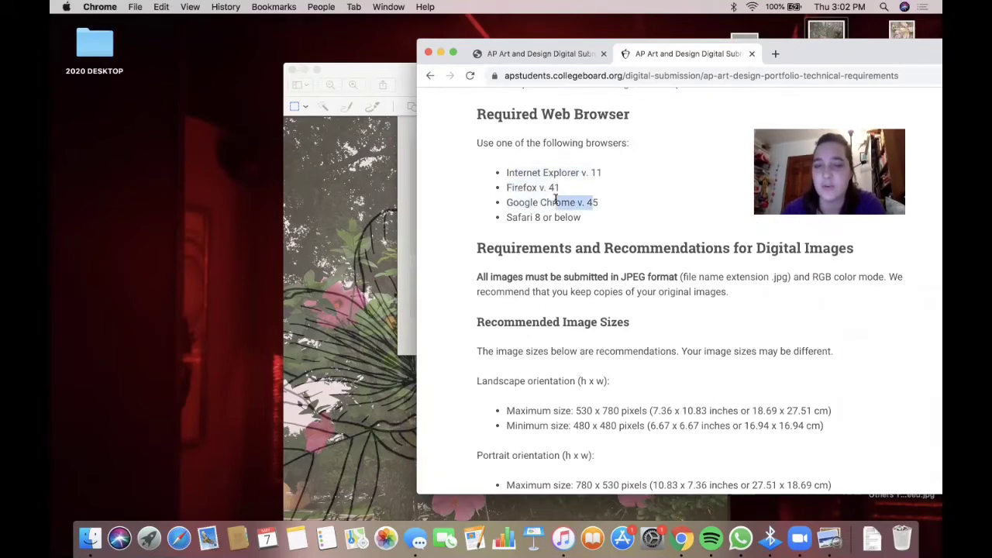
{"action": "left_click", "coordinate": [555, 200]}
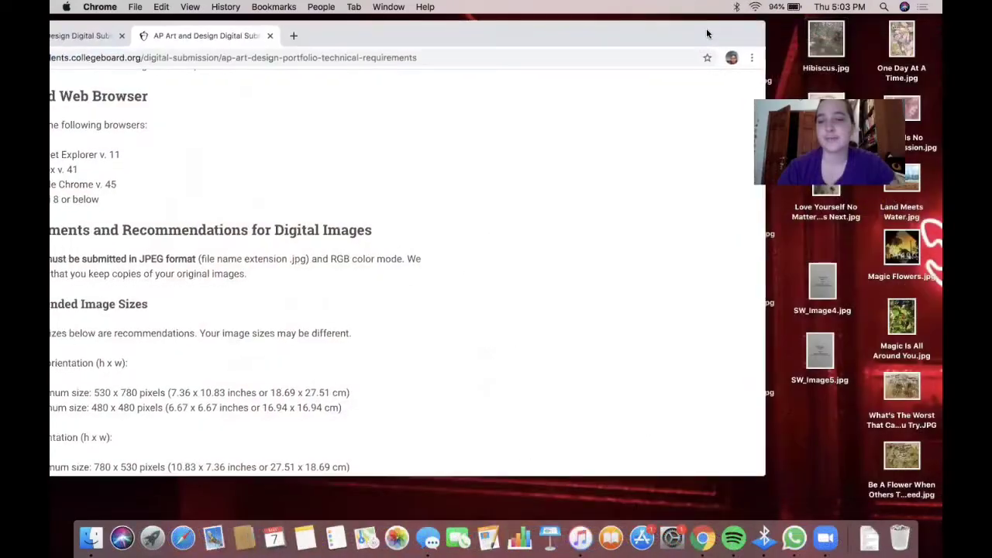
{"action": "left_click_drag", "start_coordinate": [706, 33], "coordinate": [685, 44]}
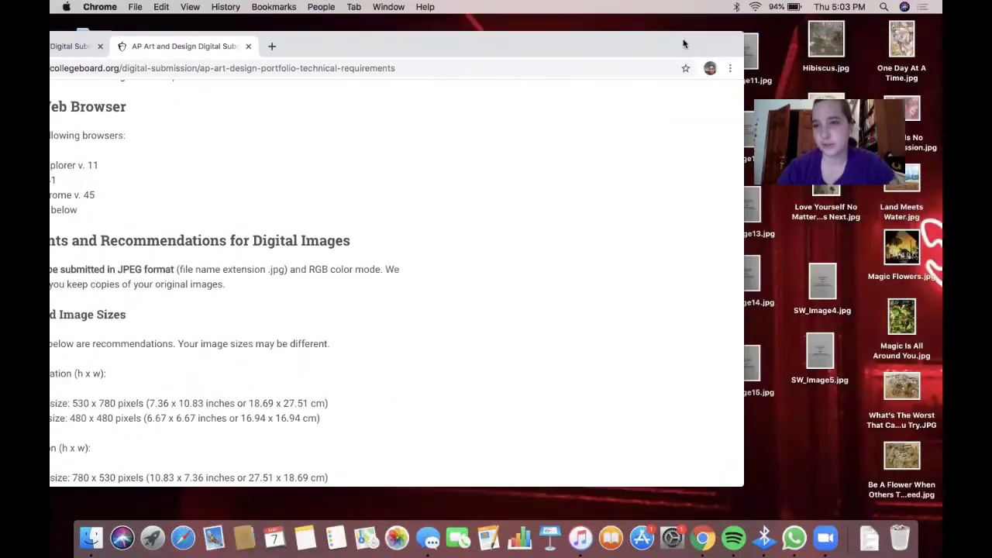
- Reopen Hibiscus.jpg in Preview and bring up its Adjust Size settings
{"action": "double_click", "coordinate": [825, 37]}
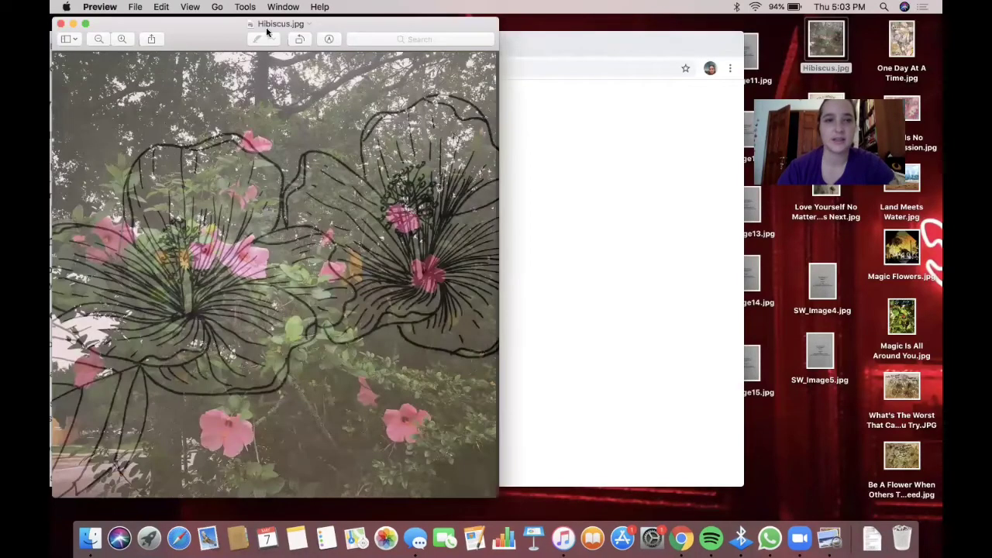
{"action": "left_click_drag", "start_coordinate": [266, 31], "coordinate": [549, 79]}
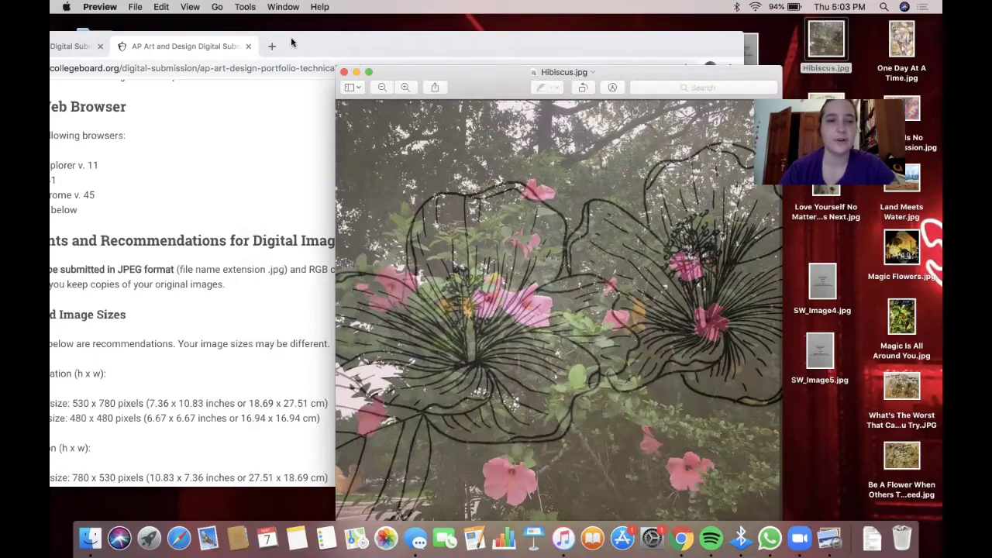
{"action": "left_click", "coordinate": [245, 8]}
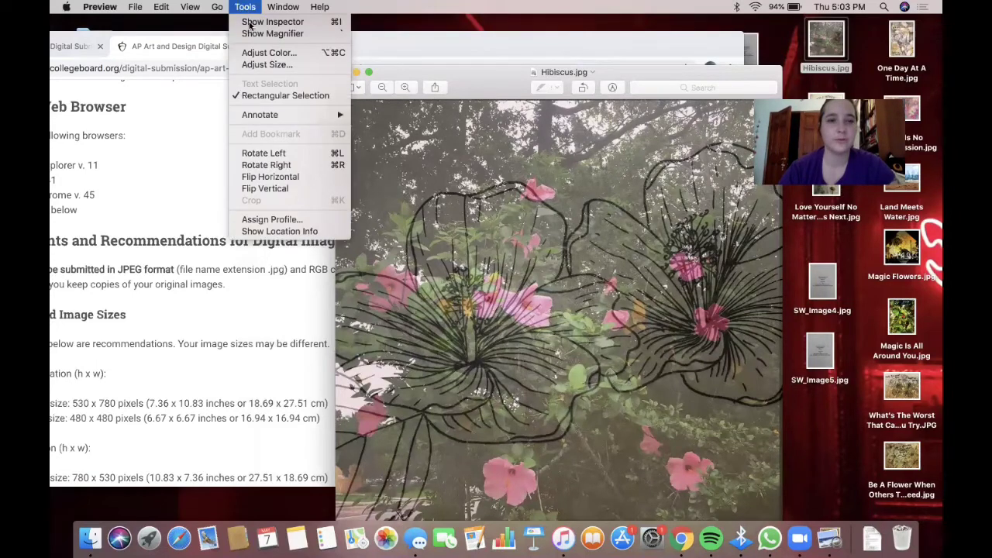
{"action": "left_click", "coordinate": [259, 65]}
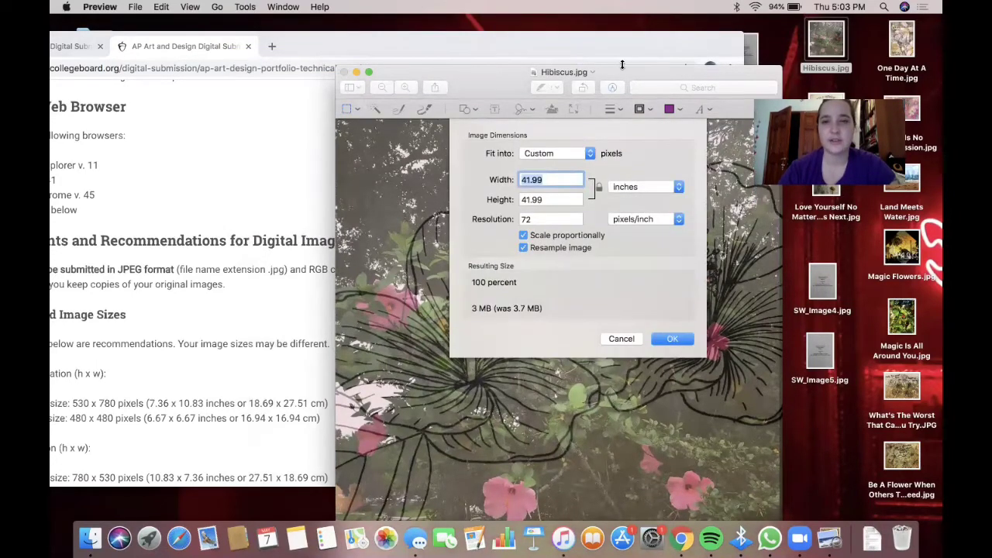
- Arrange the Hibiscus size settings beside the requirements page to compare the recommended sizes
{"action": "left_click_drag", "start_coordinate": [653, 71], "coordinate": [748, 65]}
{"action": "left_click", "coordinate": [286, 43]}
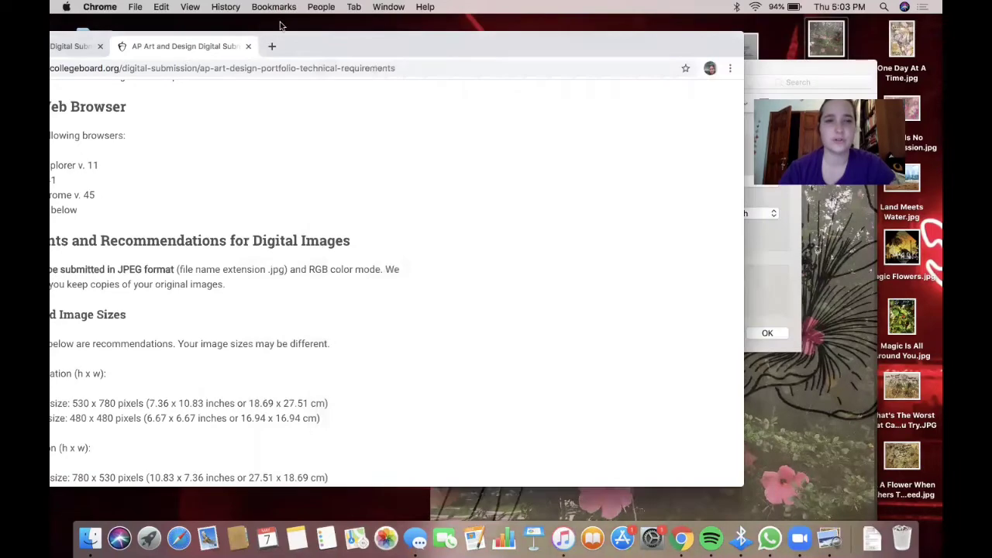
{"action": "left_click_drag", "start_coordinate": [289, 44], "coordinate": [918, 51]}
{"action": "left_click", "coordinate": [504, 157]}
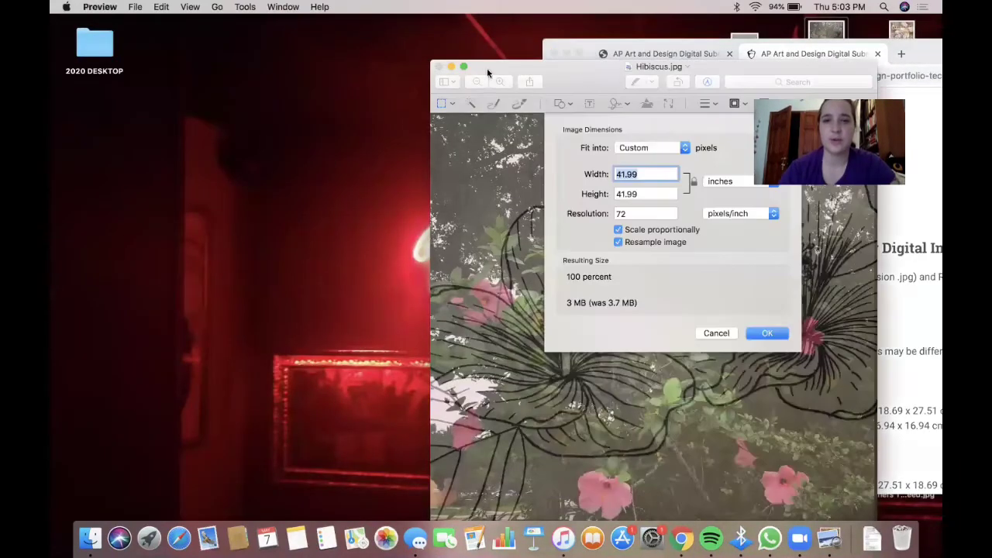
{"action": "left_click_drag", "start_coordinate": [606, 65], "coordinate": [298, 24]}
{"action": "scroll", "coordinate": [682, 297], "scroll_direction": "down", "scroll_amount": 5}
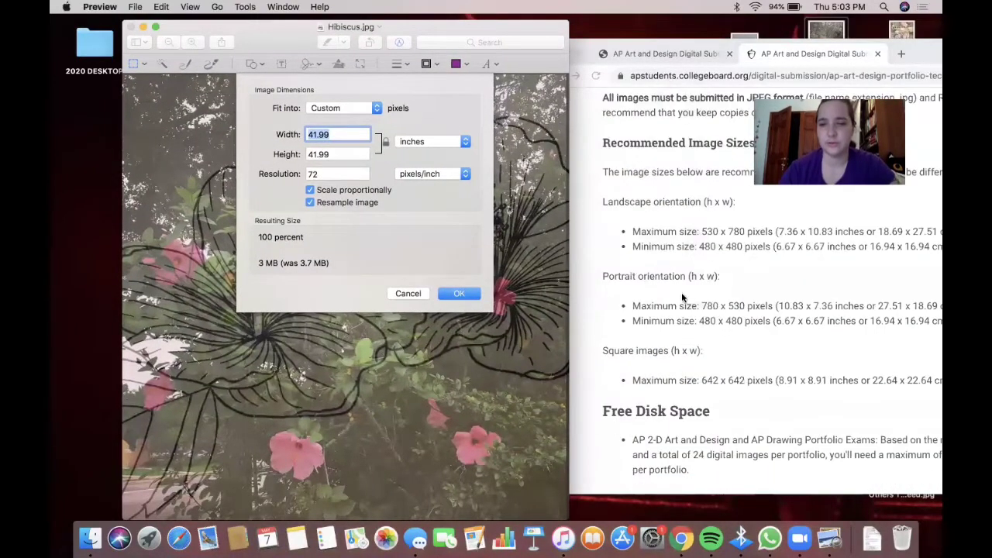
{"action": "scroll", "coordinate": [686, 300], "scroll_direction": "down", "scroll_amount": 1}
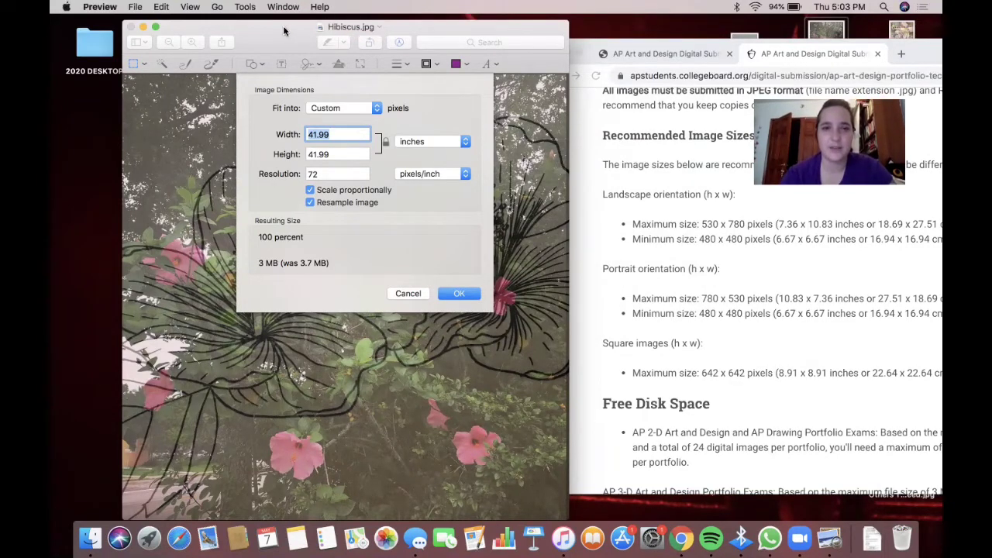
{"action": "left_click_drag", "start_coordinate": [283, 31], "coordinate": [254, 26]}
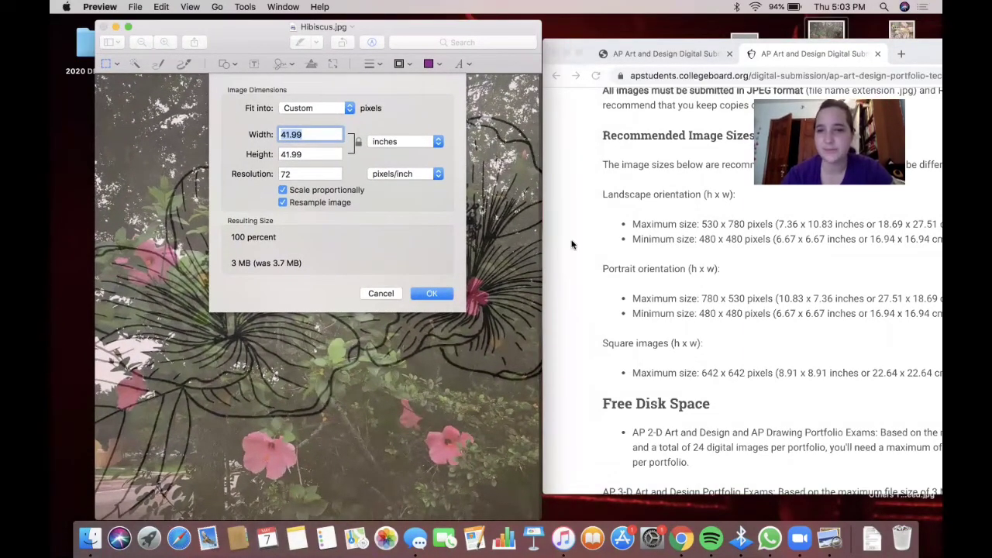
{"action": "scroll", "coordinate": [674, 195], "scroll_direction": "down", "scroll_amount": 1}
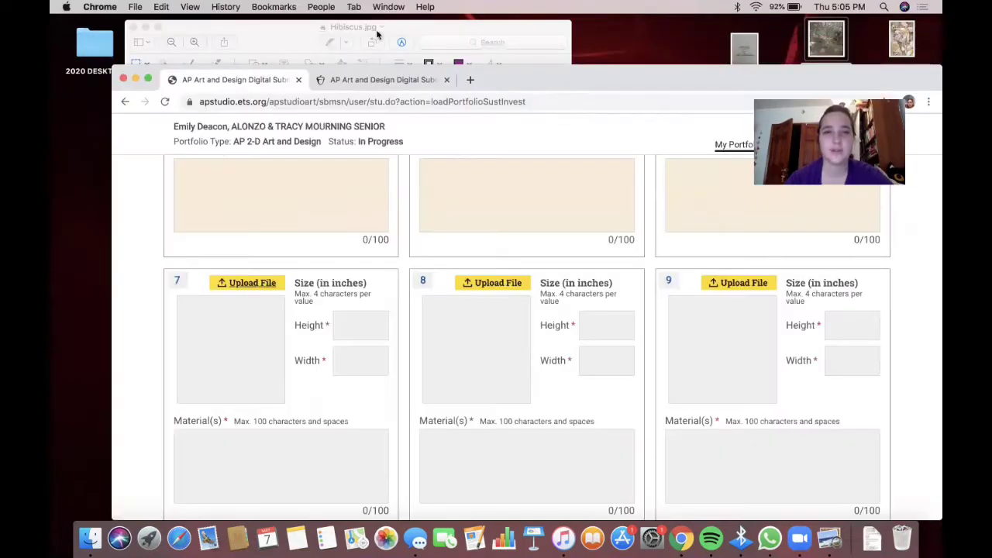
- Change Hibiscus.jpg's width to 35 inches in Adjust Size and save the file
{"action": "left_click", "coordinate": [295, 33]}
{"action": "left_click", "coordinate": [245, 7]}
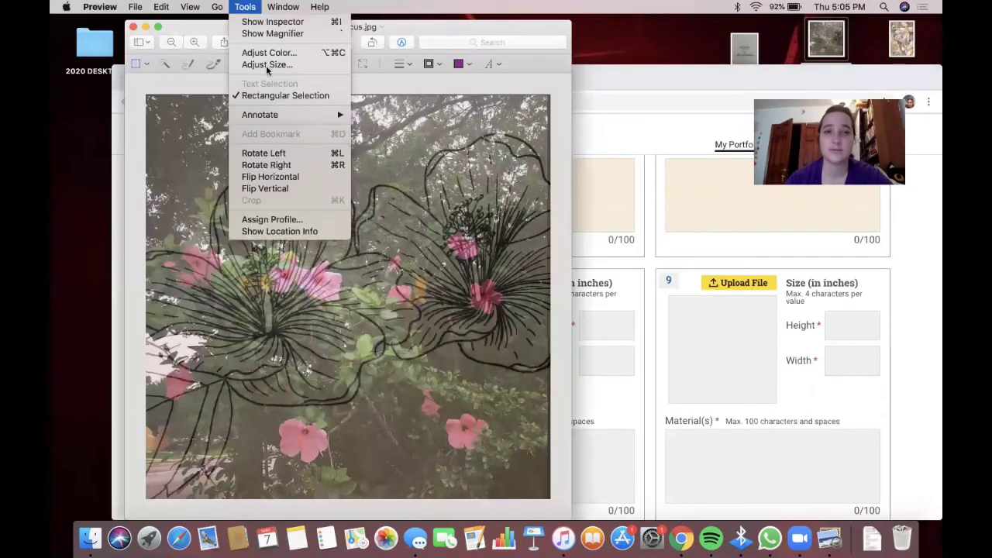
{"action": "left_click", "coordinate": [267, 65]}
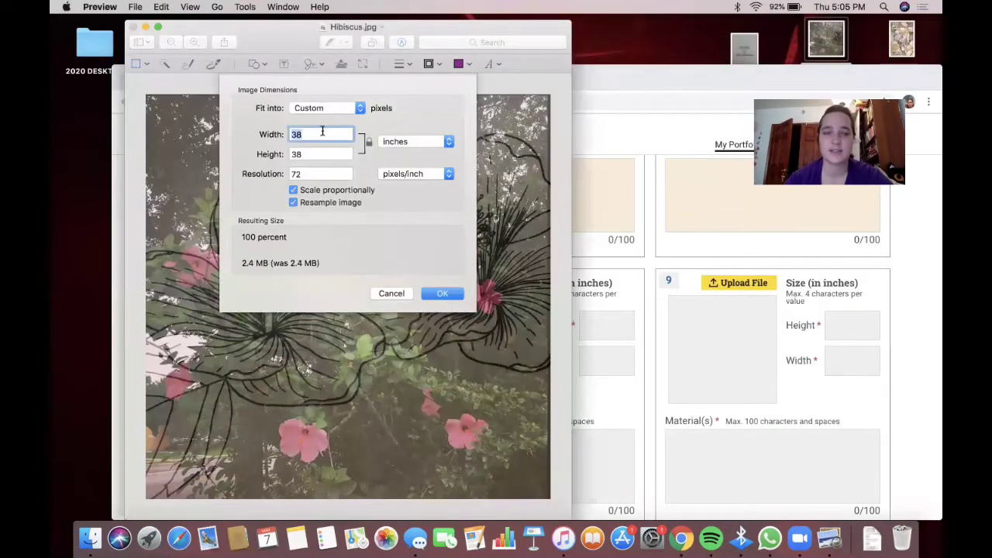
{"action": "type", "text": "35"}
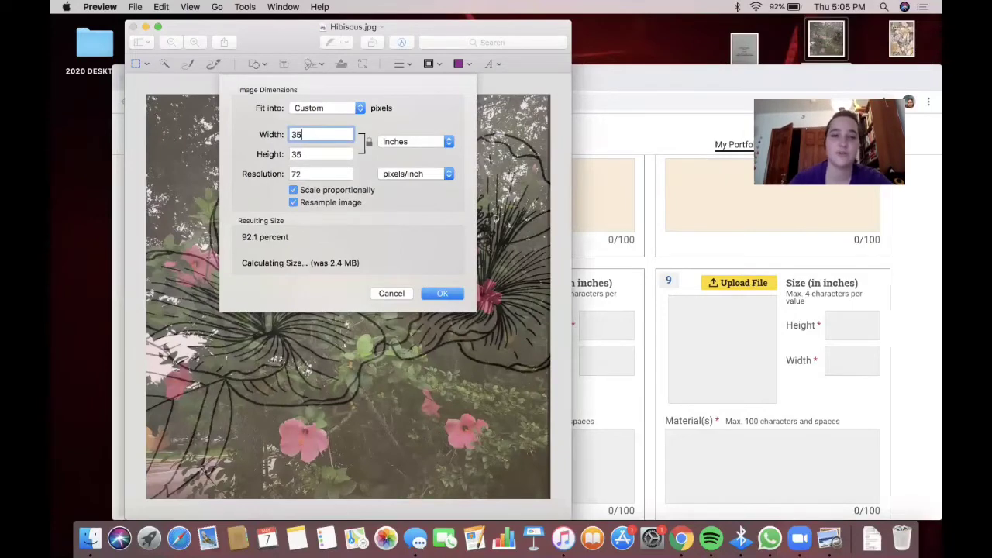
{"action": "left_click", "coordinate": [439, 295]}
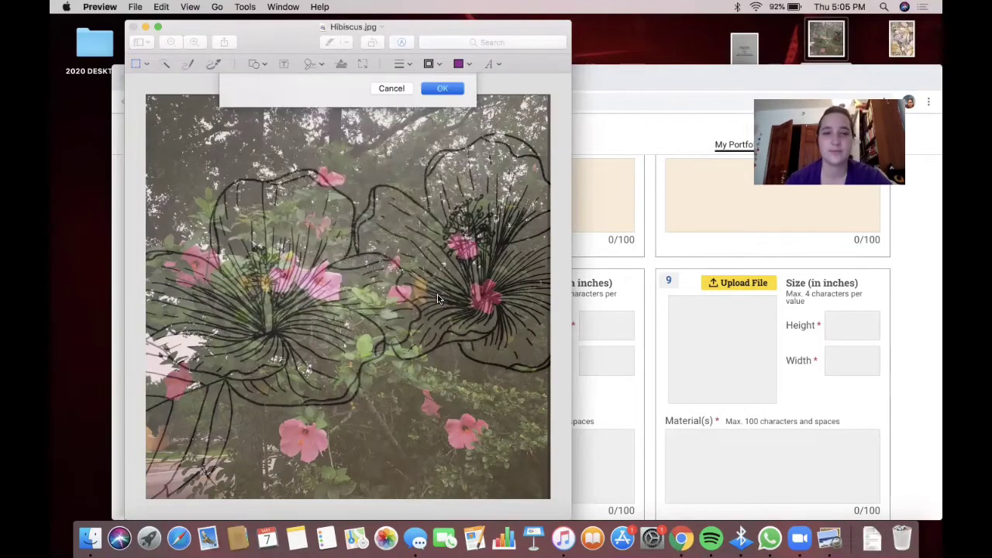
{"action": "left_click", "coordinate": [136, 7]}
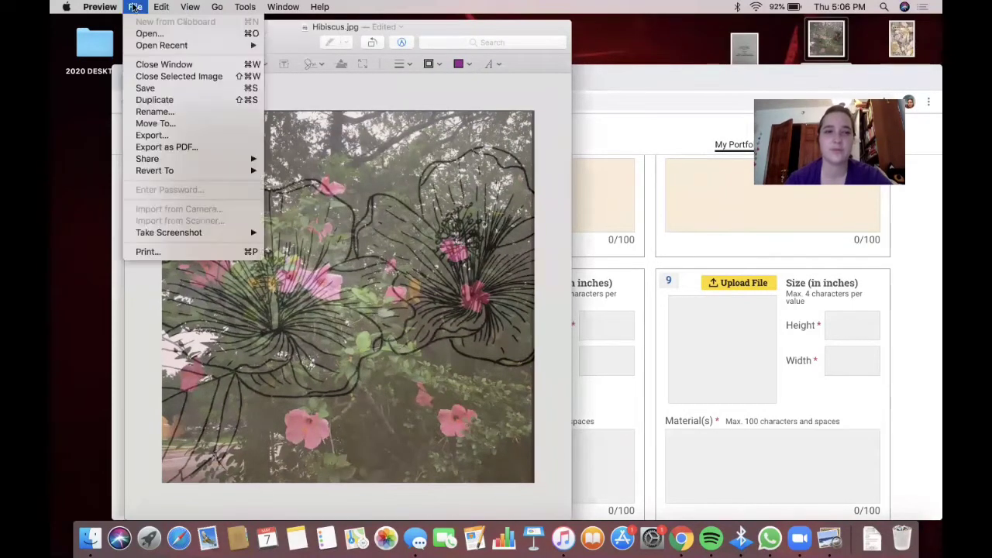
{"action": "left_click", "coordinate": [148, 90]}
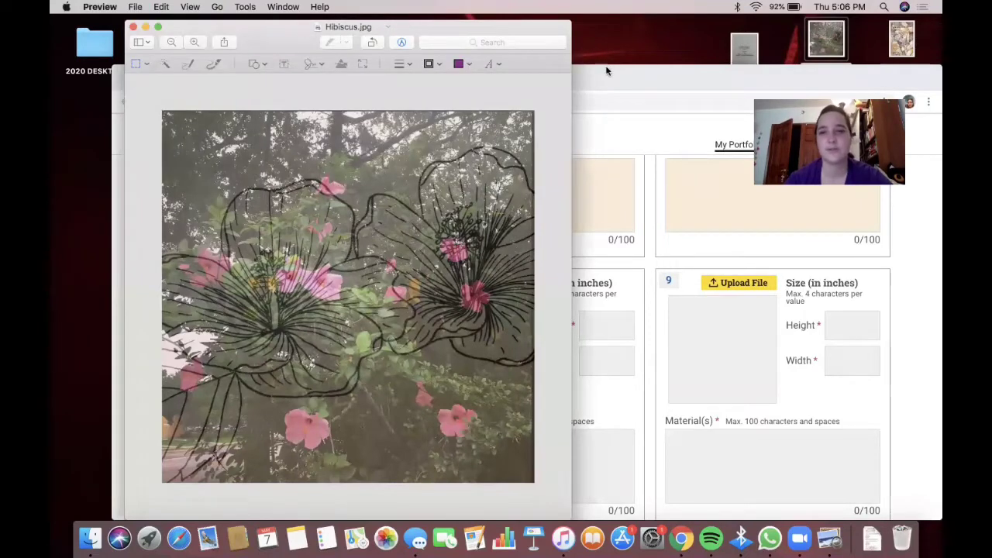
{"action": "left_click", "coordinate": [607, 77]}
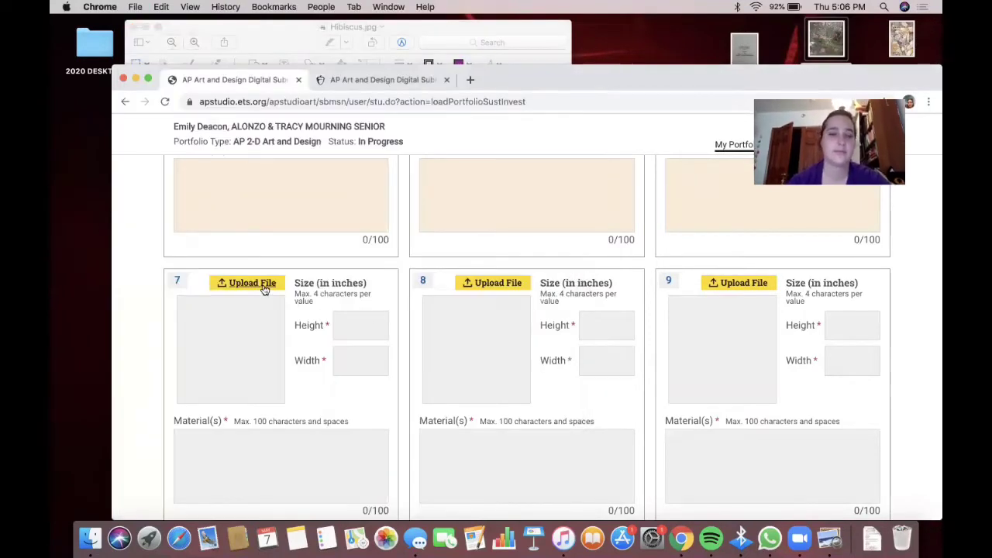
- Upload Hibiscus.jpg from the Desktop into Sustained Investigation slot 7
{"action": "left_click", "coordinate": [267, 288]}
{"action": "left_click", "coordinate": [452, 175]}
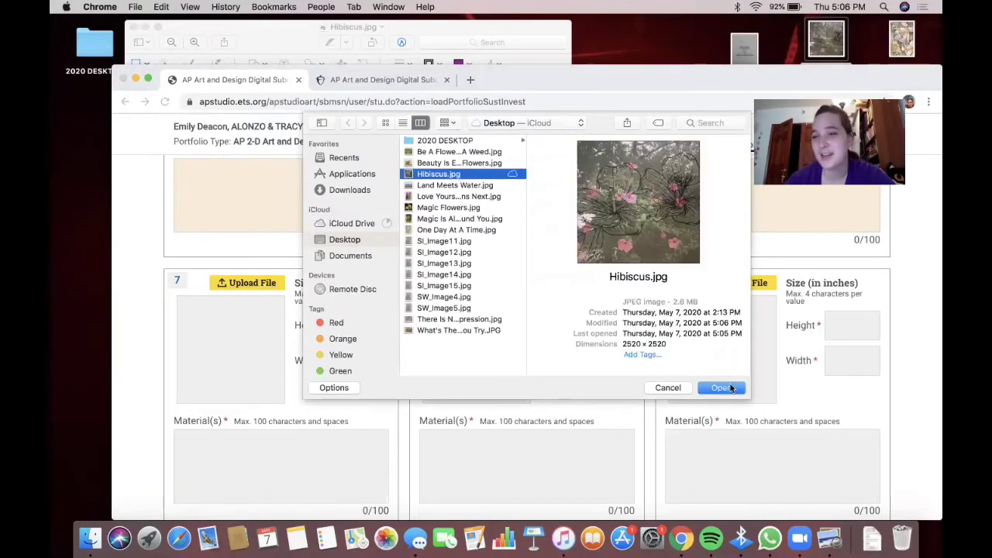
{"action": "left_click", "coordinate": [724, 388]}
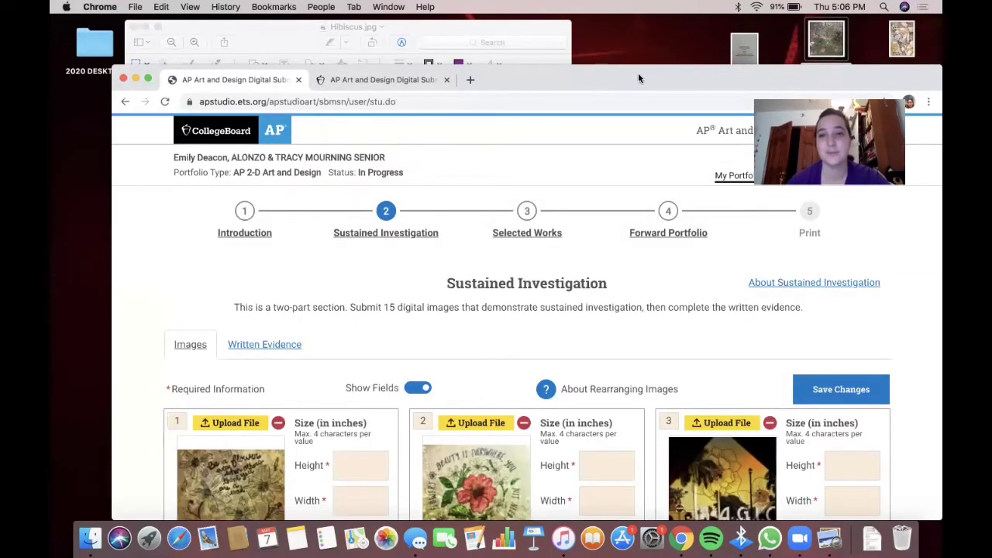
- Check the Land Meets Water beach image in slot 8 enlarged, then start slot 9's upload
{"action": "left_click_drag", "start_coordinate": [637, 73], "coordinate": [637, 34]}
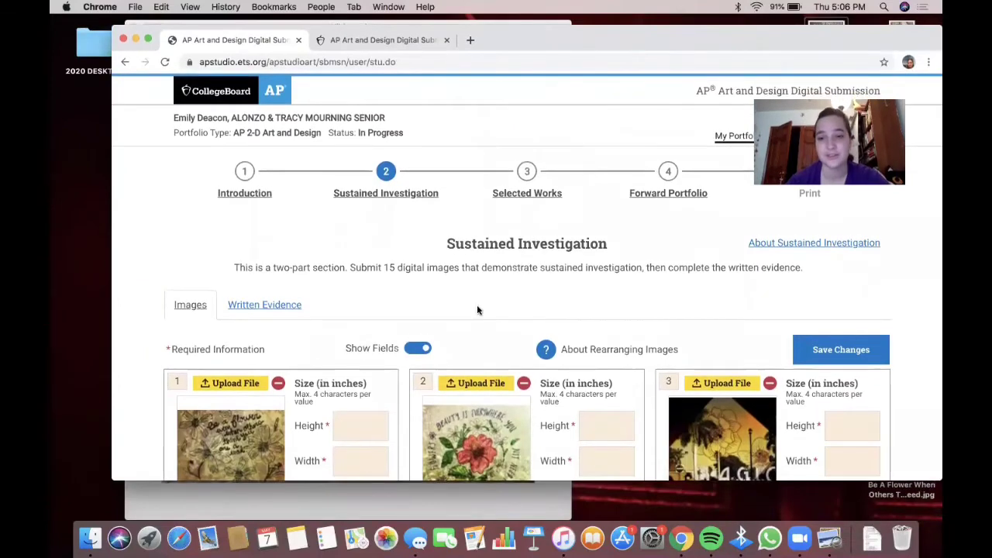
{"action": "scroll", "coordinate": [476, 305], "scroll_direction": "down", "scroll_amount": 5}
{"action": "scroll", "coordinate": [403, 297], "scroll_direction": "down", "scroll_amount": 6}
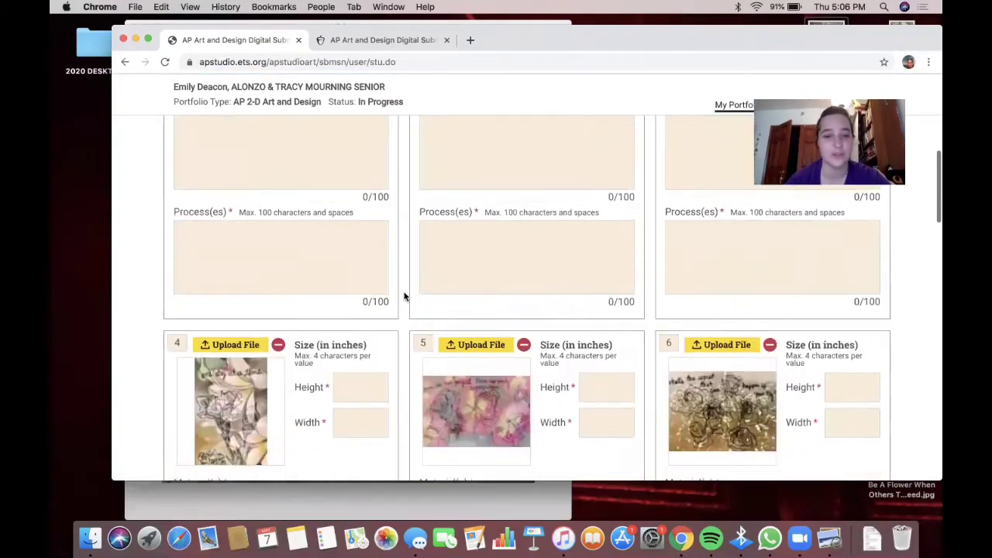
{"action": "scroll", "coordinate": [299, 344], "scroll_direction": "down", "scroll_amount": 2}
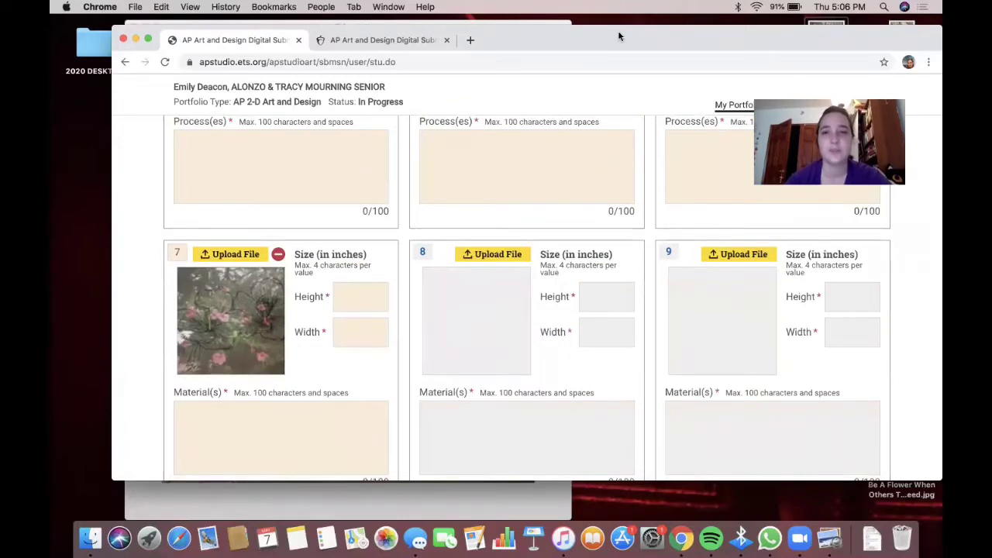
{"action": "left_click_drag", "start_coordinate": [618, 36], "coordinate": [593, 100]}
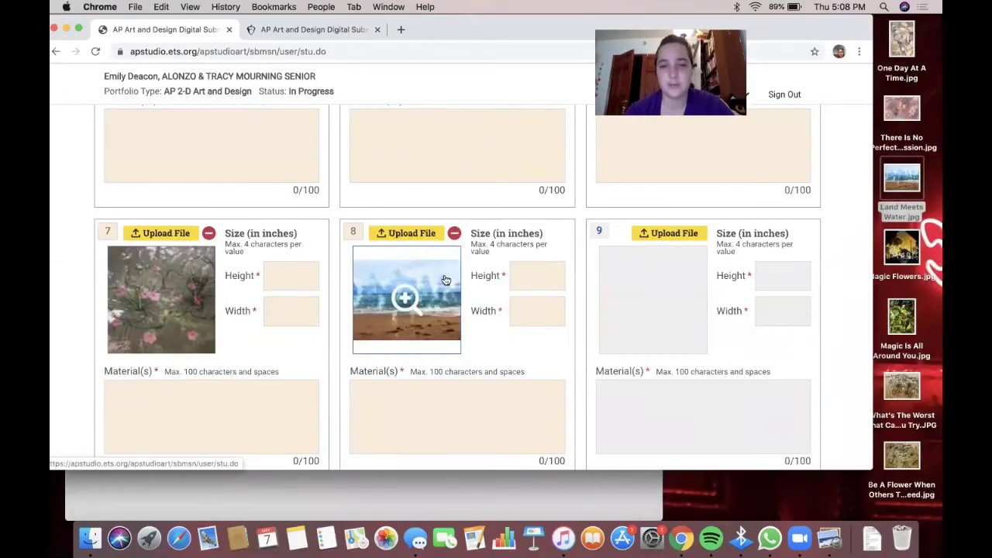
{"action": "left_click", "coordinate": [426, 293]}
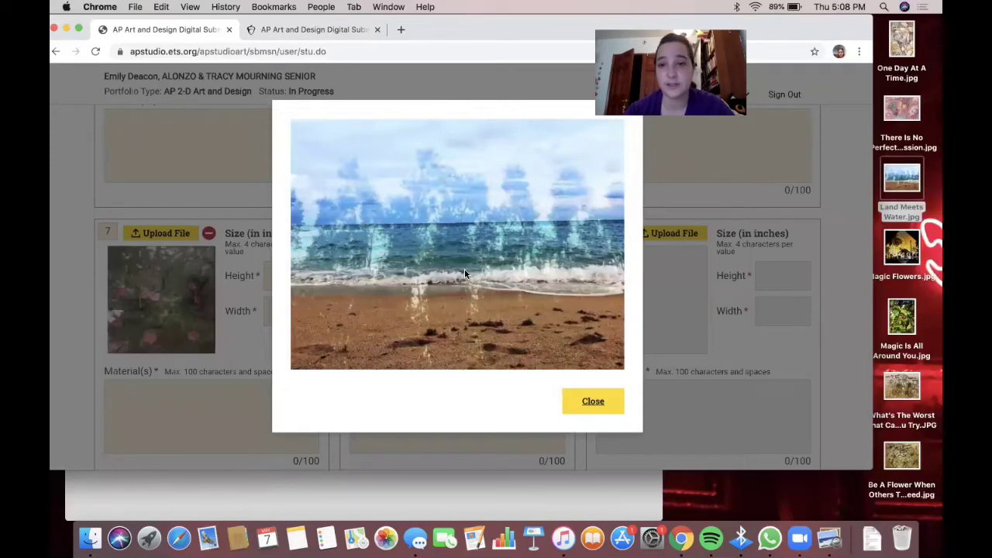
{"action": "left_click", "coordinate": [733, 351]}
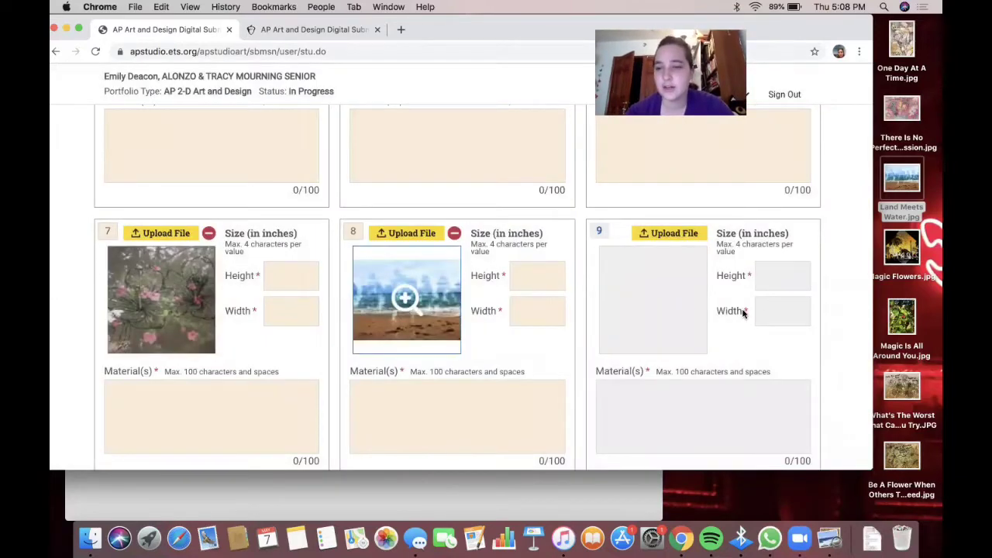
{"action": "left_click", "coordinate": [675, 234]}
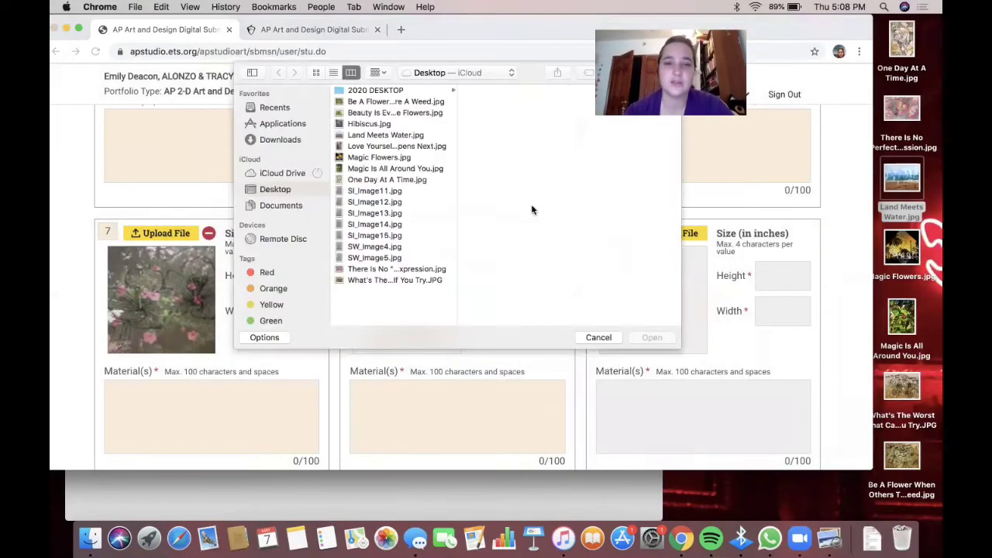
- Resize Magic Is All Around You.jpg to 35 inches wide in Preview and save it
{"action": "left_click", "coordinate": [590, 341]}
{"action": "double_click", "coordinate": [904, 313]}
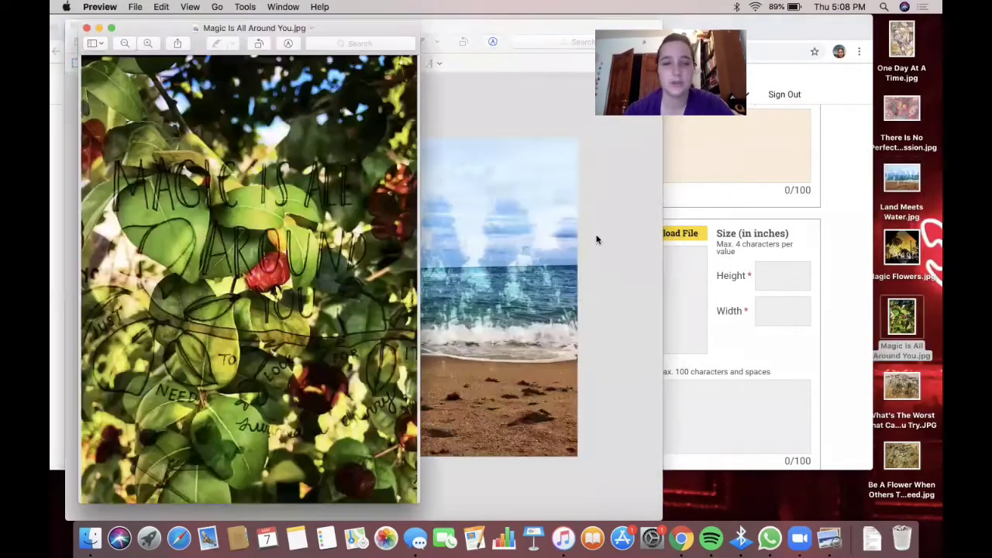
{"action": "left_click", "coordinate": [245, 7]}
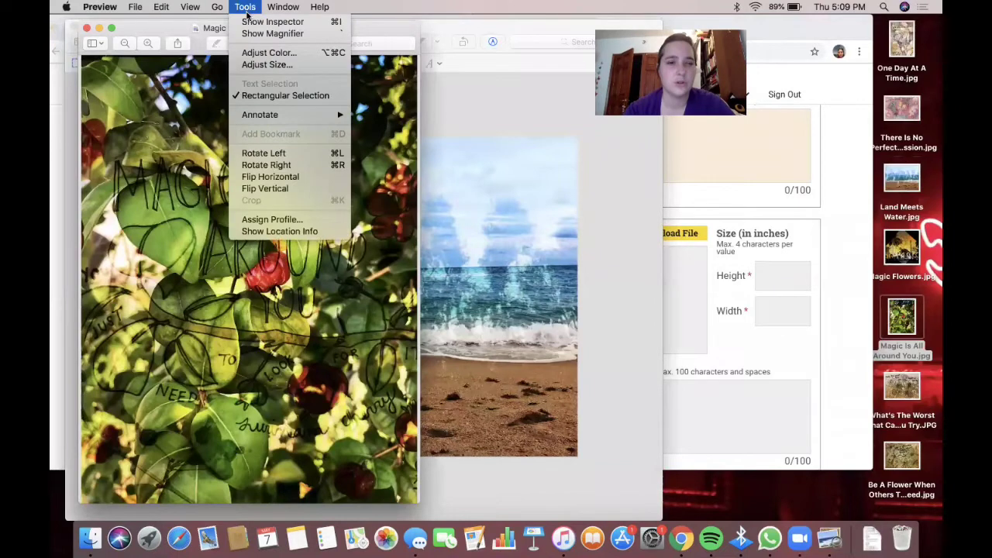
{"action": "left_click", "coordinate": [267, 64]}
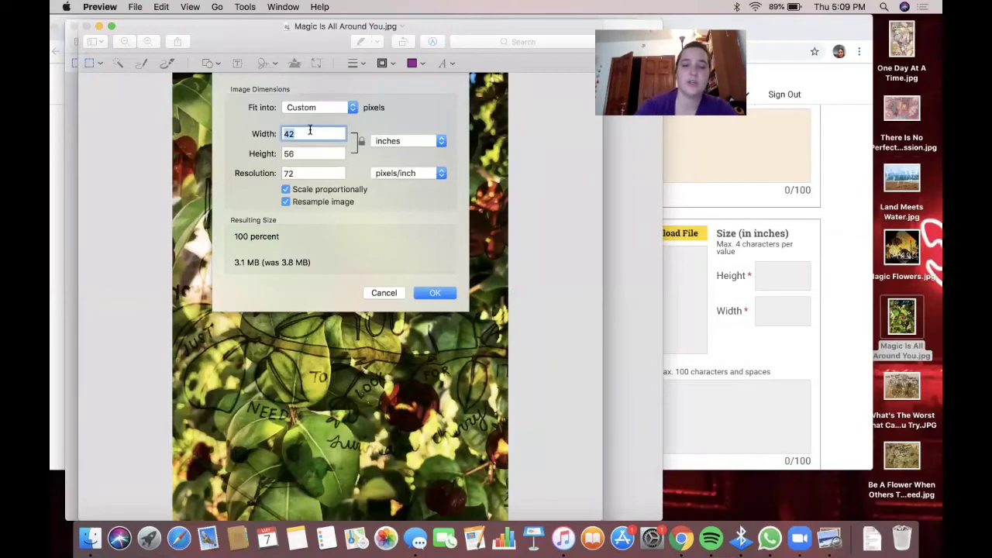
{"action": "type", "text": "35"}
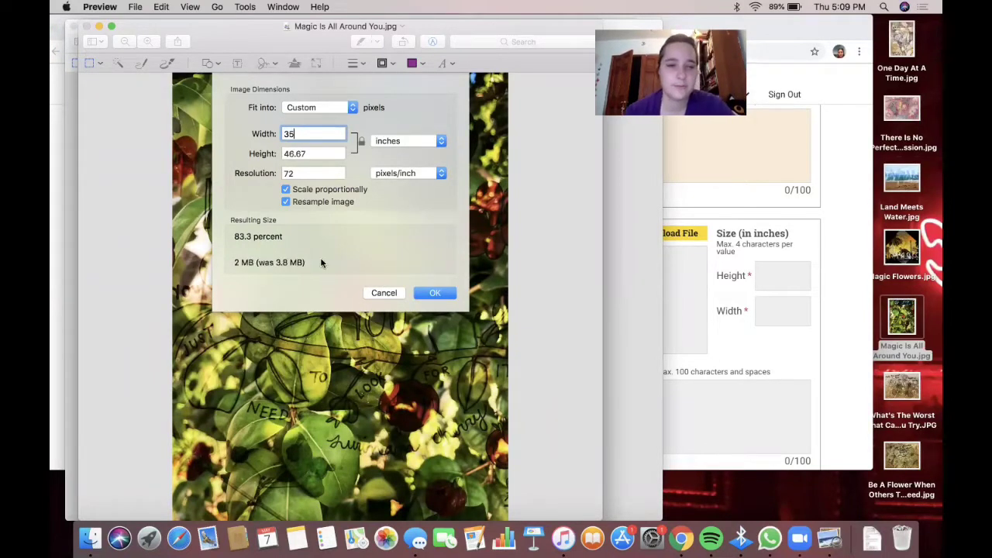
{"action": "left_click", "coordinate": [433, 293]}
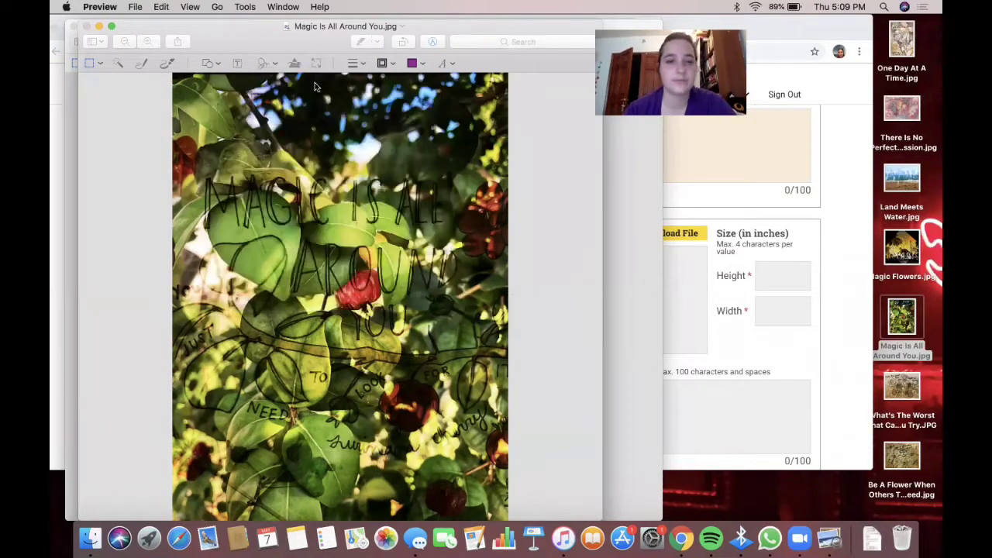
{"action": "left_click", "coordinate": [135, 7]}
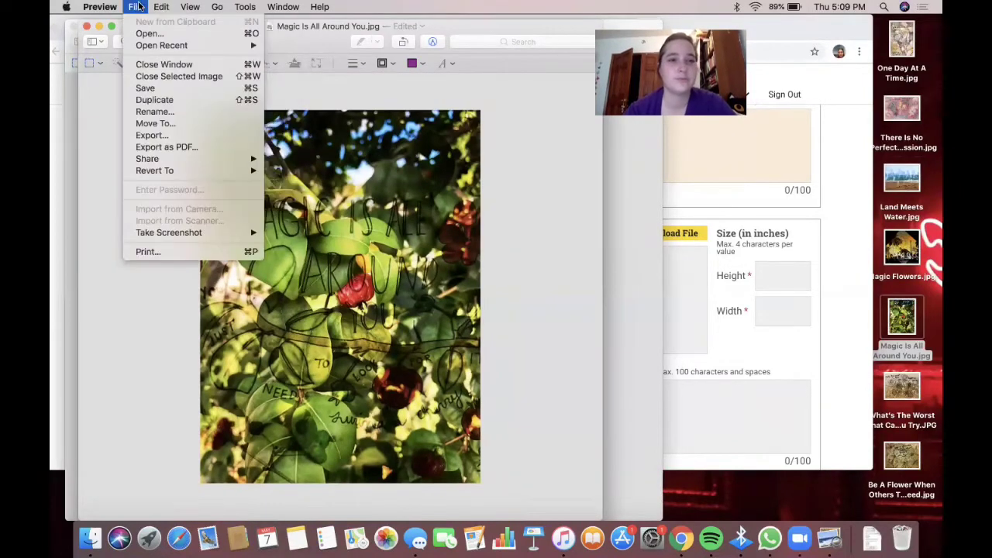
{"action": "left_click", "coordinate": [144, 90]}
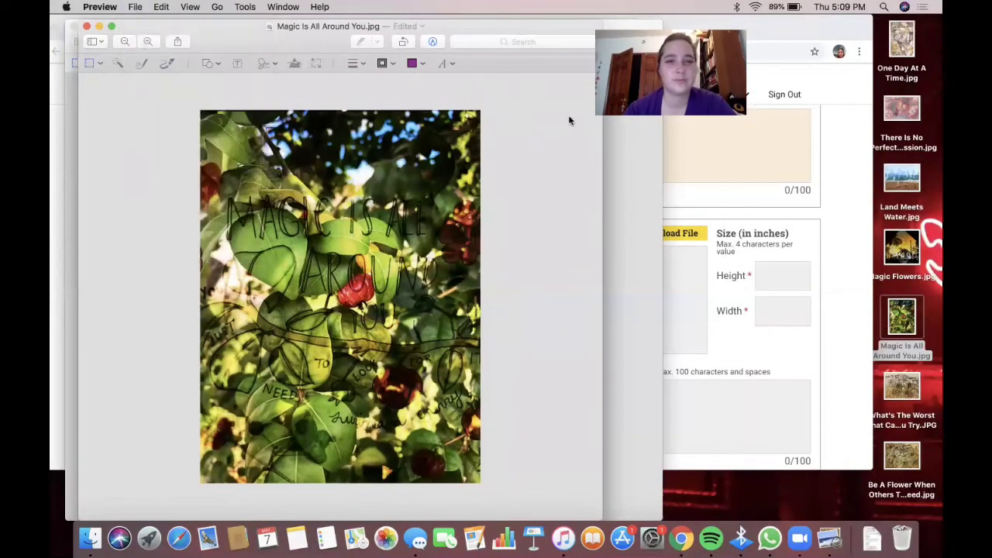
{"action": "left_click", "coordinate": [845, 221]}
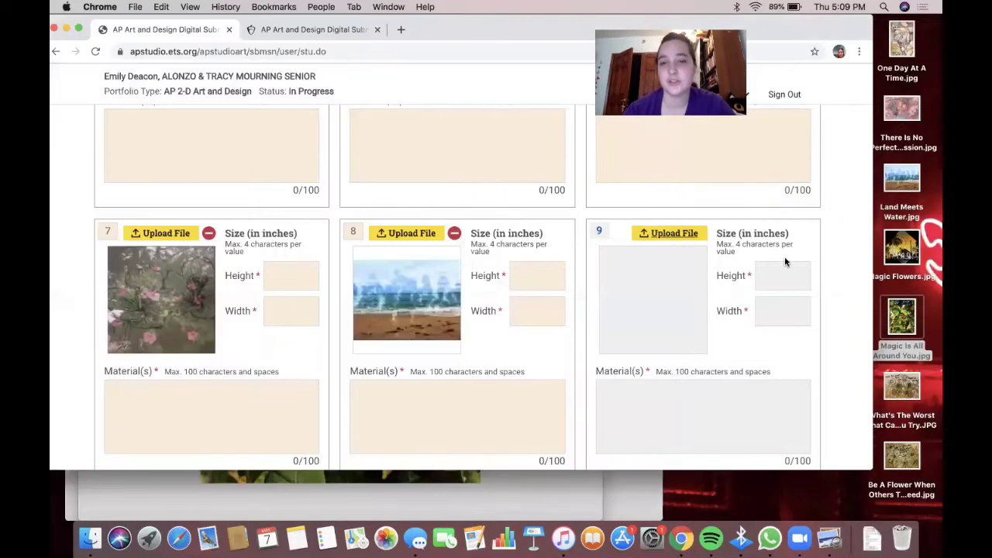
- Upload Magic Is All Around You.jpg into slot 9 and confirm its thumbnail
{"action": "left_click", "coordinate": [673, 233]}
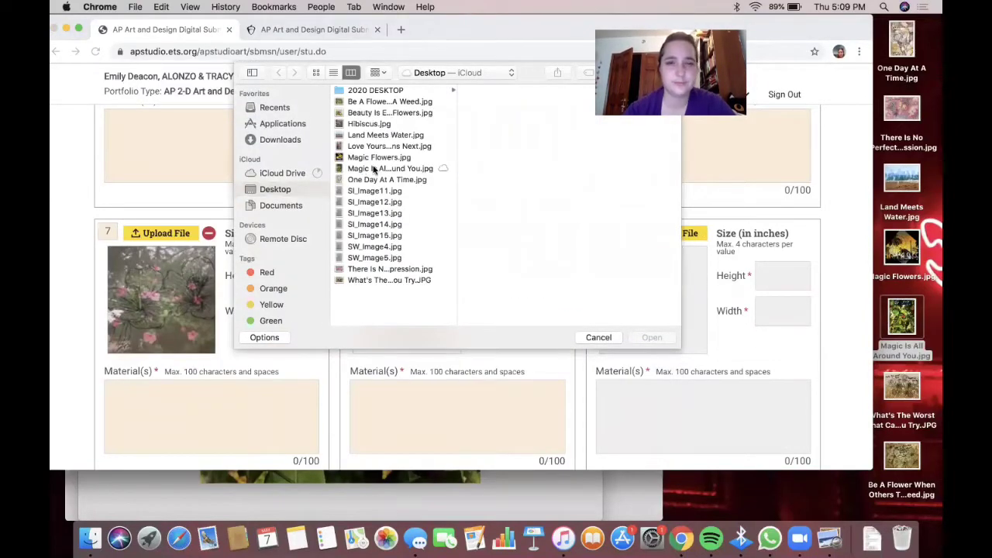
{"action": "left_click", "coordinate": [374, 169]}
{"action": "left_click", "coordinate": [641, 337]}
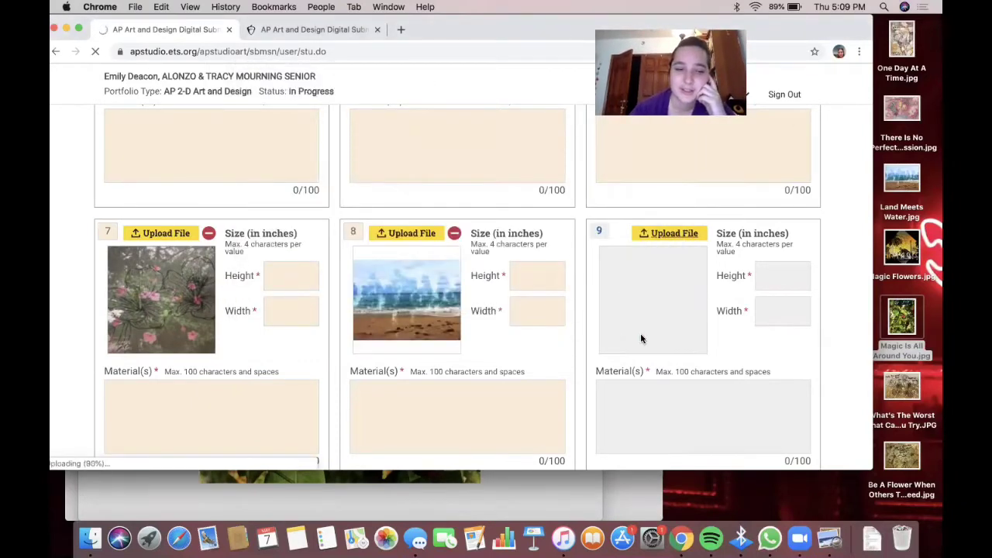
{"action": "scroll", "coordinate": [641, 337], "scroll_direction": "down", "scroll_amount": 1}
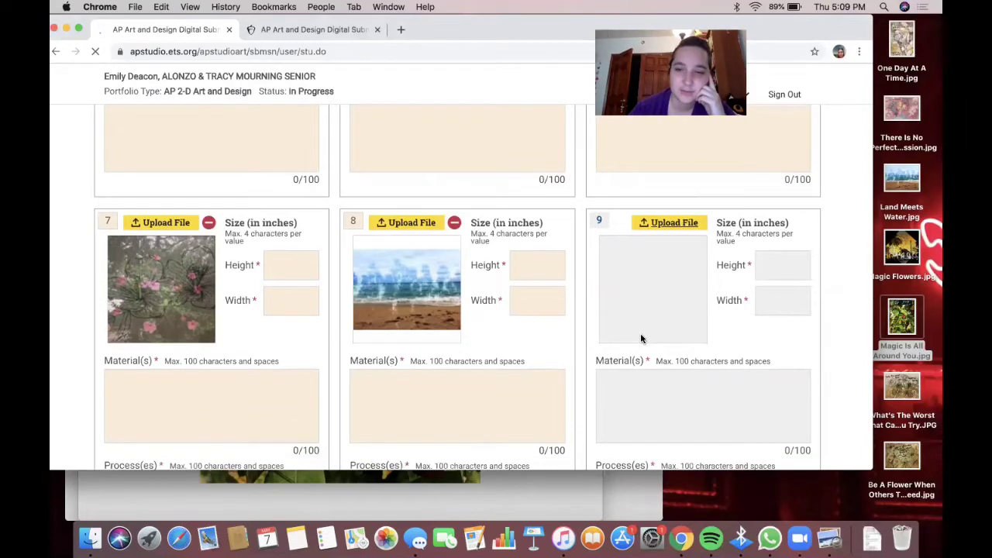
{"action": "scroll", "coordinate": [640, 339], "scroll_direction": "down", "scroll_amount": 12}
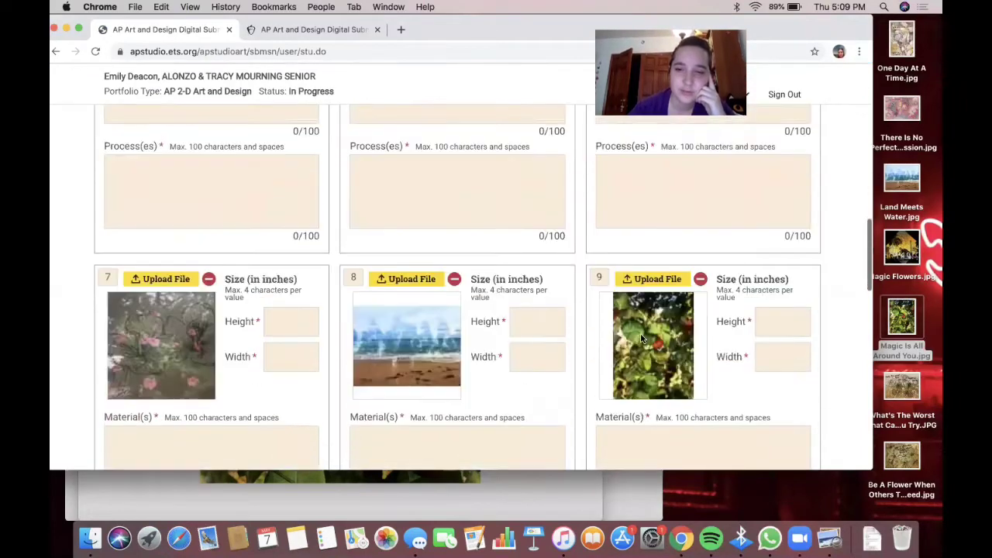
{"action": "scroll", "coordinate": [640, 271], "scroll_direction": "down", "scroll_amount": 5}
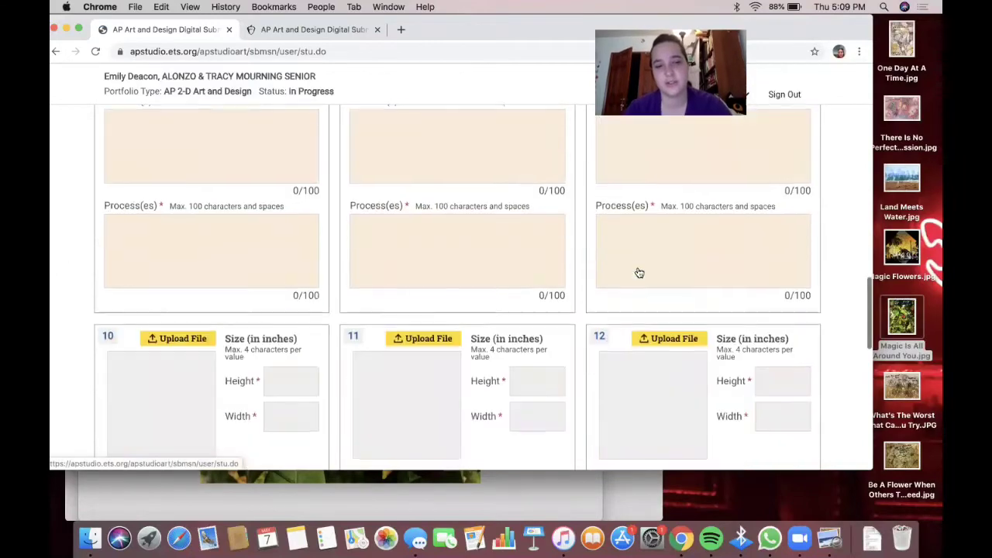
{"action": "scroll", "coordinate": [770, 137], "scroll_direction": "up", "scroll_amount": 15}
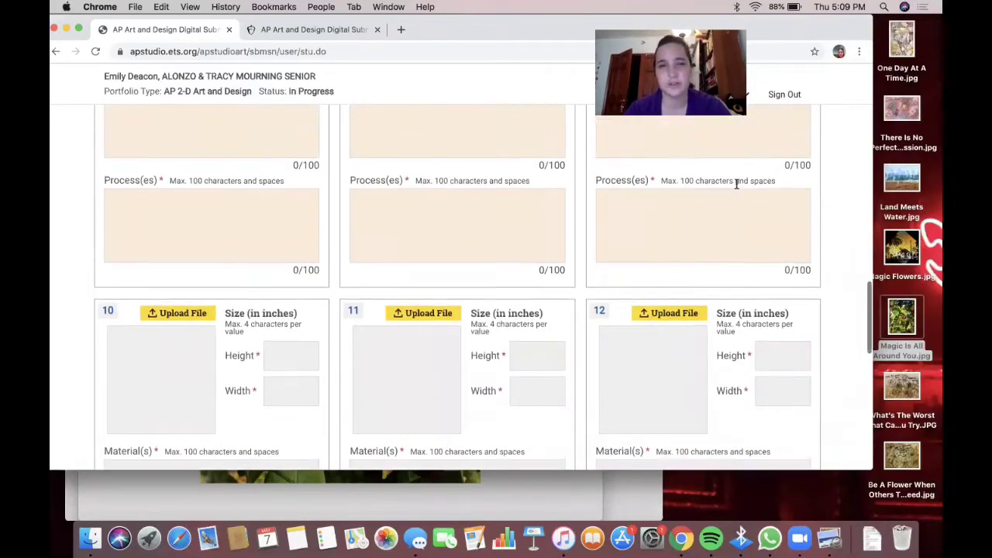
{"action": "scroll", "coordinate": [737, 188], "scroll_direction": "down", "scroll_amount": 2}
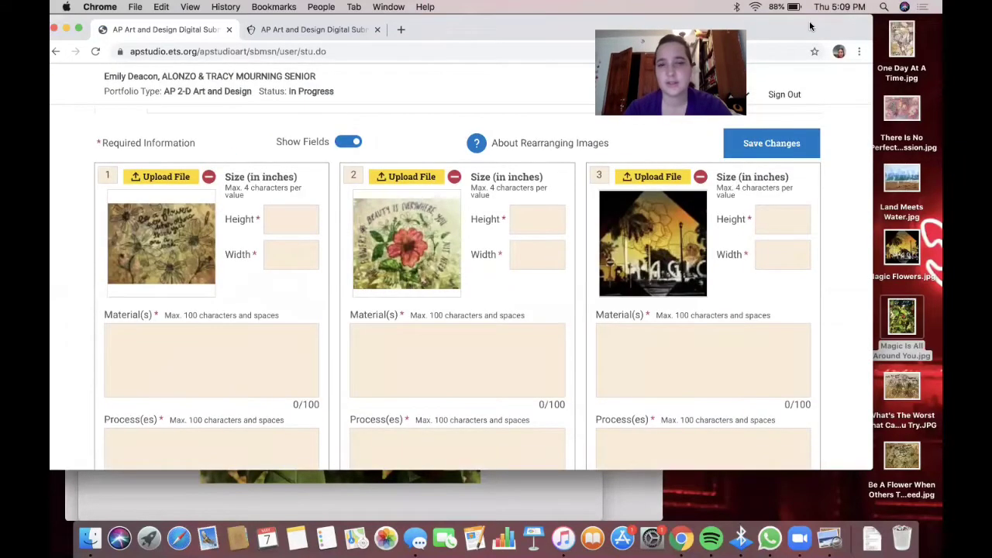
{"action": "left_click_drag", "start_coordinate": [827, 30], "coordinate": [775, 33]}
- Resize Love Yourself No Matter What Happens Next.jpg to 35 inches wide and save it
{"action": "double_click", "coordinate": [836, 192]}
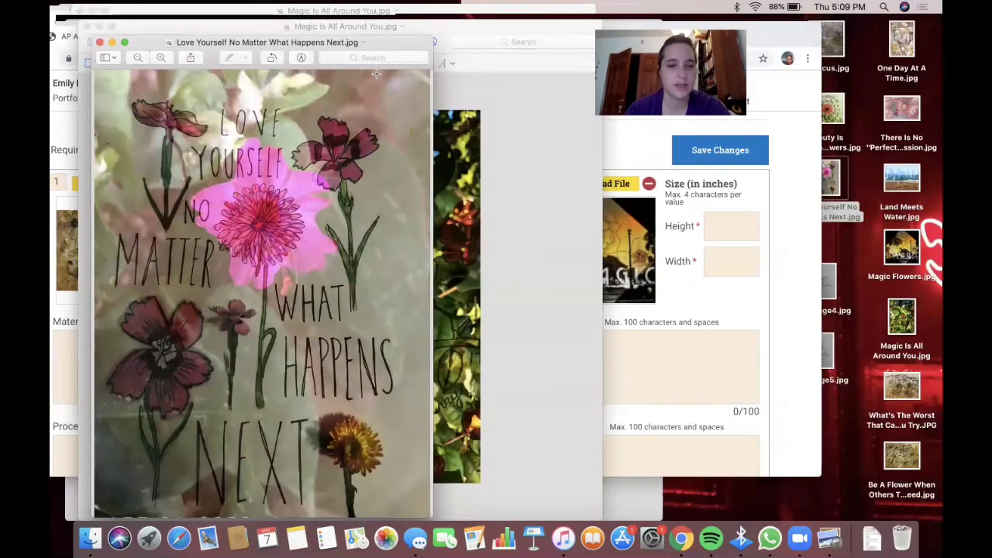
{"action": "left_click_drag", "start_coordinate": [386, 44], "coordinate": [493, 37]}
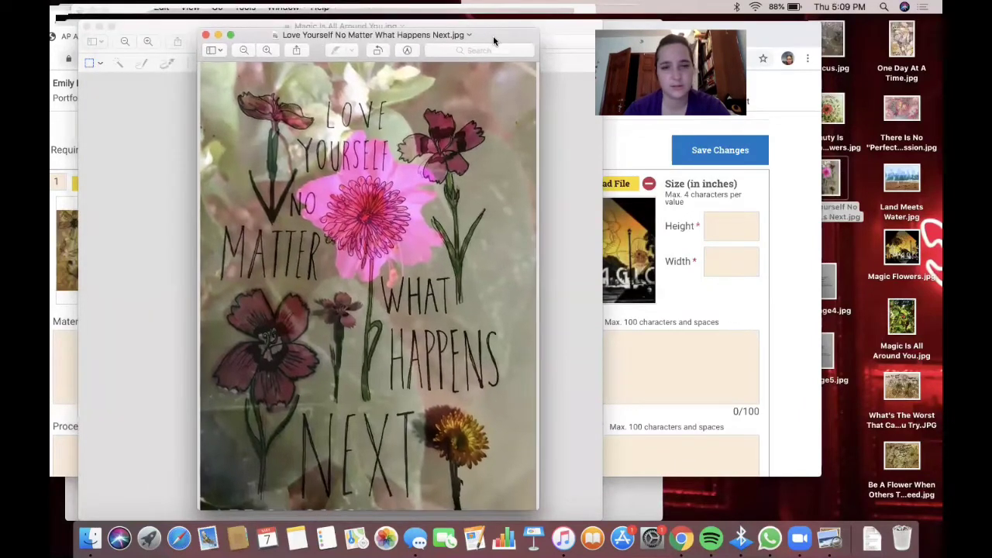
{"action": "left_click", "coordinate": [248, 8]}
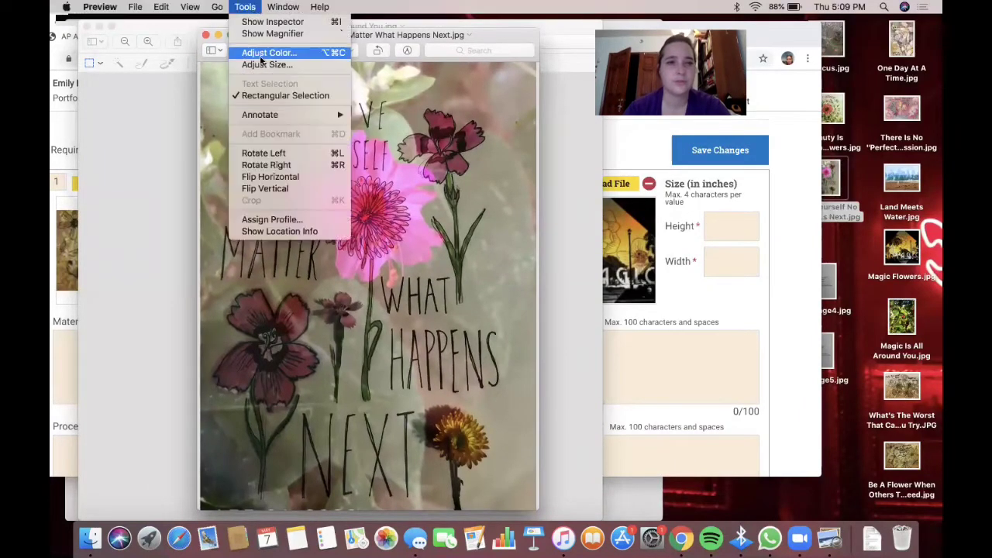
{"action": "left_click", "coordinate": [265, 64]}
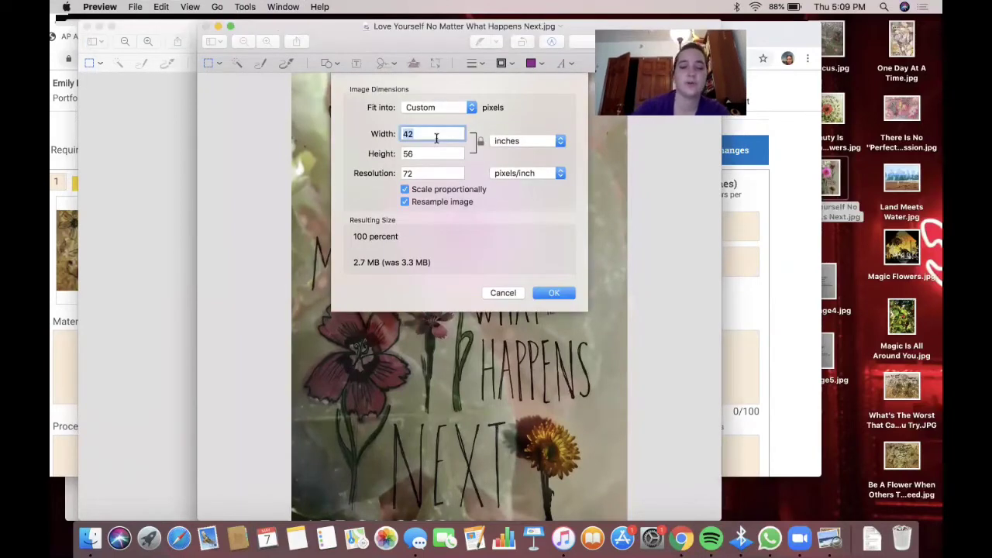
{"action": "type", "text": "35"}
{"action": "left_click", "coordinate": [544, 294]}
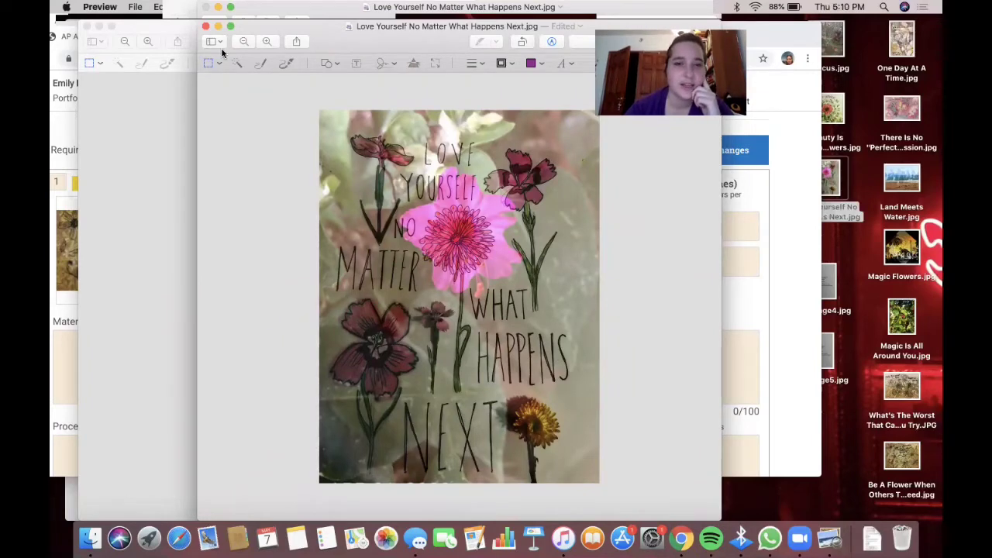
{"action": "left_click", "coordinate": [133, 7]}
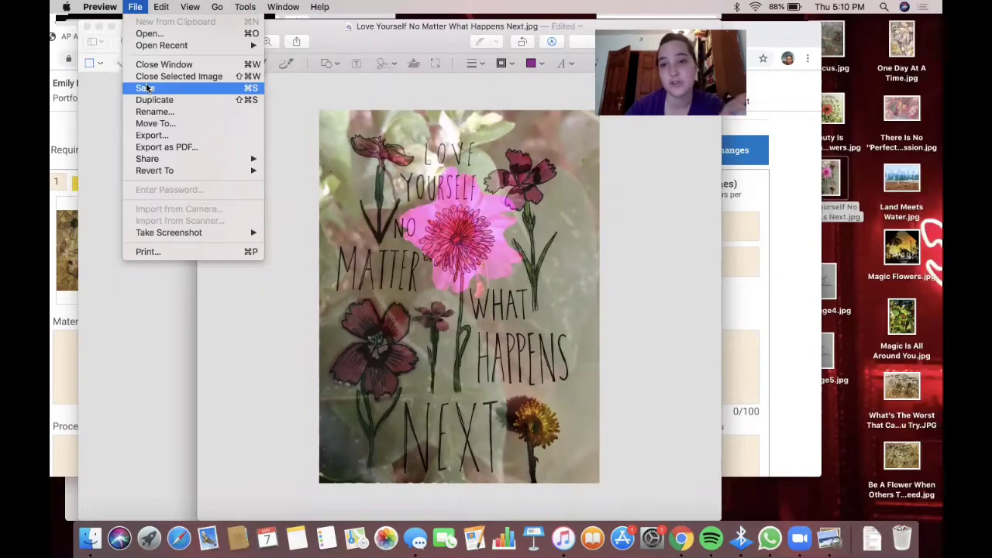
{"action": "left_click", "coordinate": [145, 88]}
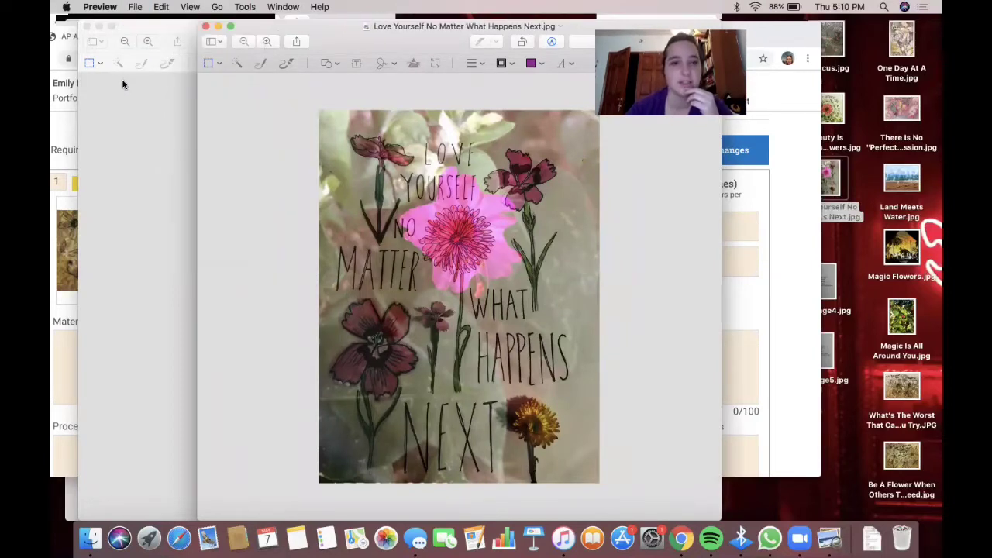
- Close the Love Yourself, Magic Is All Around You, Land Meets Water and Hibiscus windows
{"action": "left_click", "coordinate": [207, 29]}
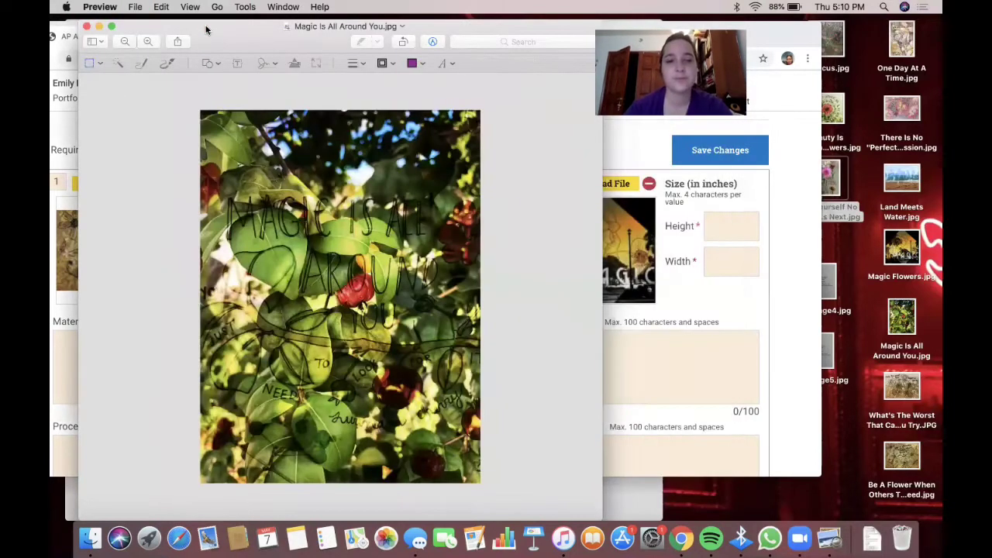
{"action": "left_click", "coordinate": [86, 27]}
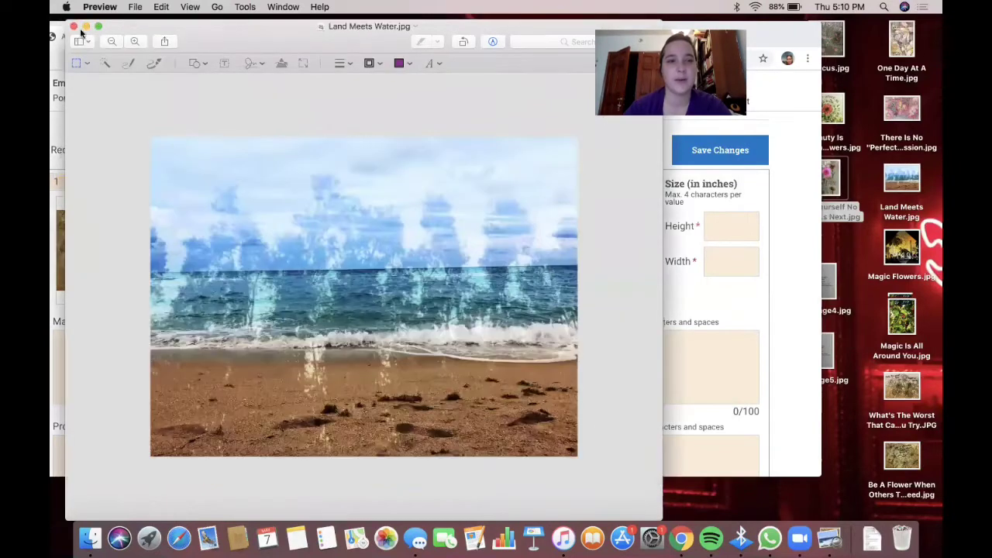
{"action": "left_click", "coordinate": [73, 28]}
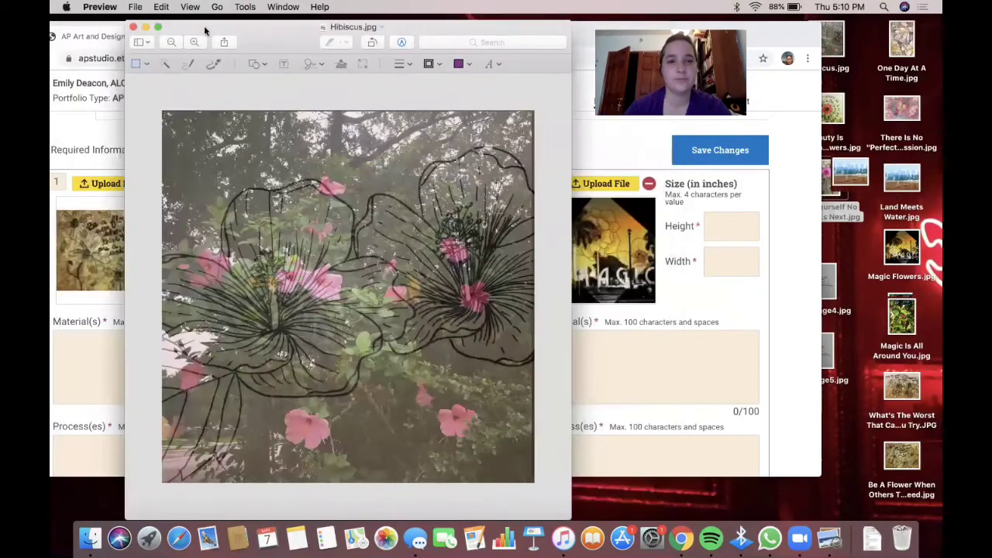
{"action": "left_click", "coordinate": [132, 28]}
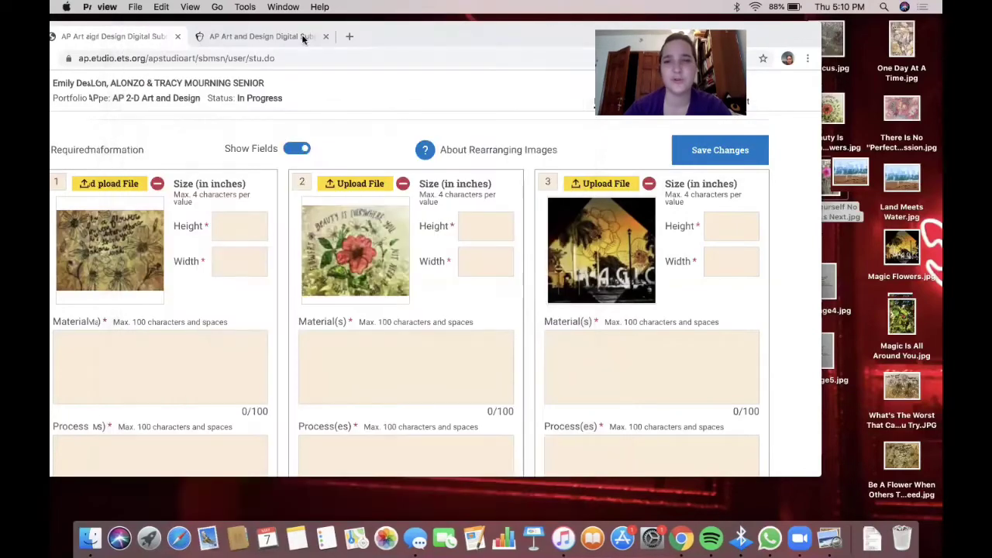
- Upload Love Yourself No Matter What Happens Next.jpg into slot 10 after previewing other files
{"action": "double_click", "coordinate": [387, 36]}
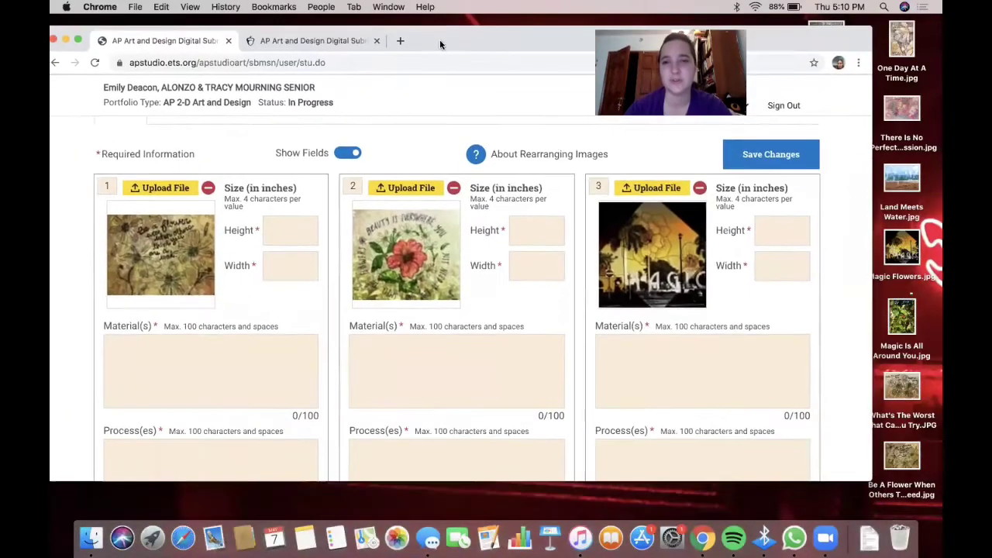
{"action": "scroll", "coordinate": [535, 297], "scroll_direction": "down", "scroll_amount": 5}
{"action": "scroll", "coordinate": [534, 297], "scroll_direction": "down", "scroll_amount": 15}
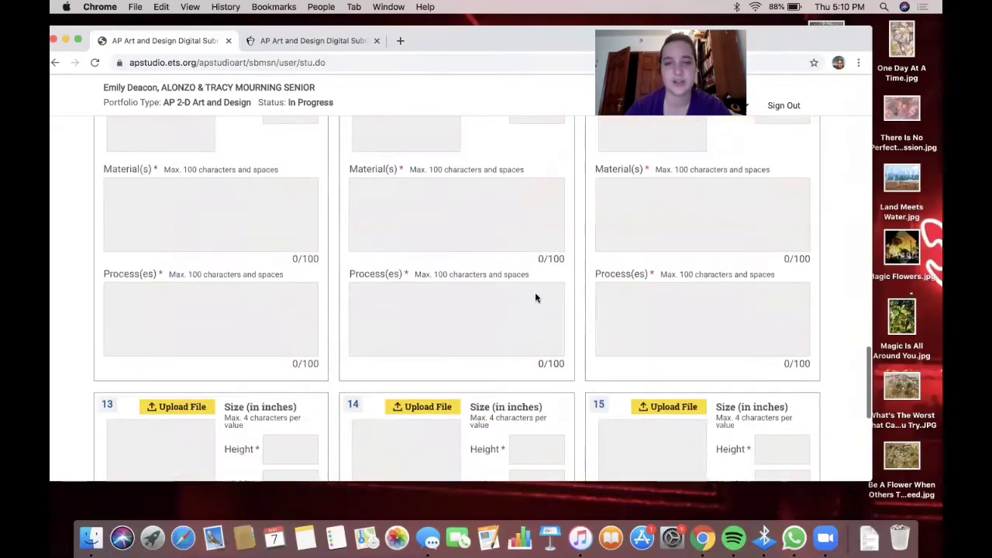
{"action": "scroll", "coordinate": [535, 292], "scroll_direction": "up", "scroll_amount": 5}
{"action": "scroll", "coordinate": [535, 292], "scroll_direction": "down", "scroll_amount": 2}
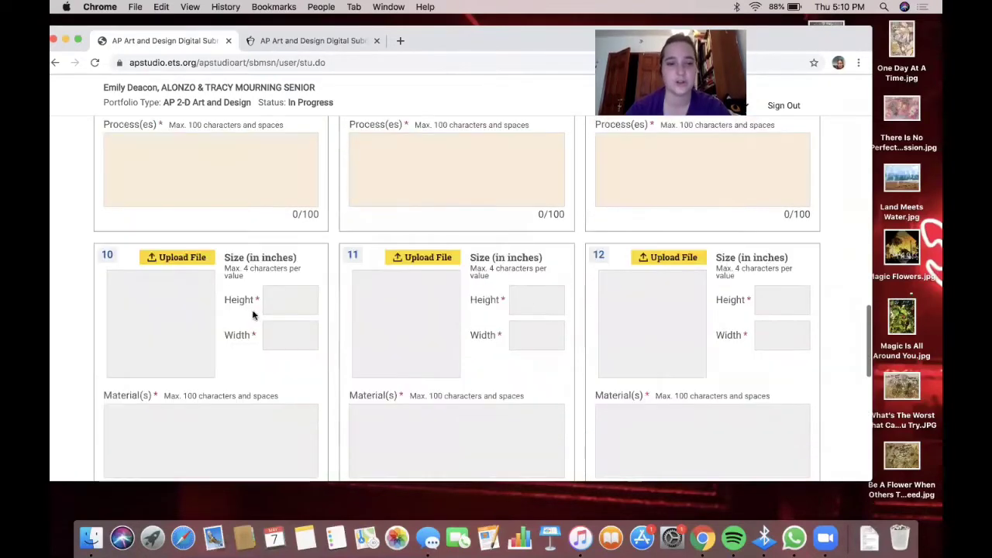
{"action": "left_click", "coordinate": [194, 257]}
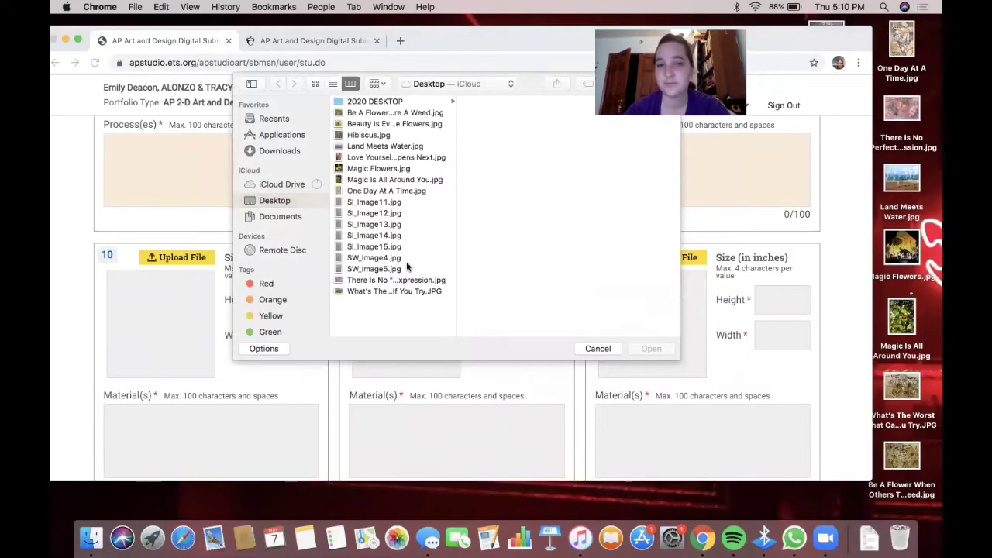
{"action": "left_click", "coordinate": [368, 291]}
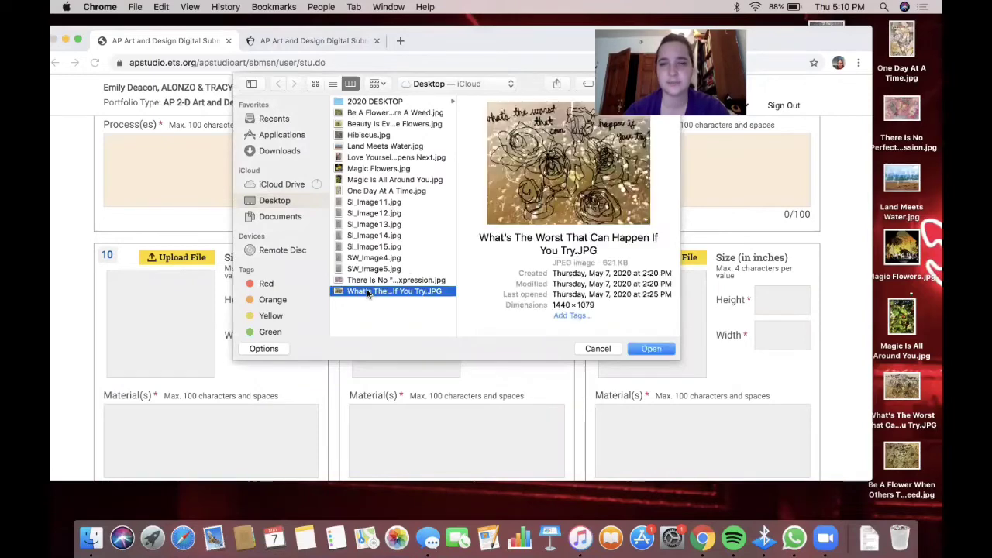
{"action": "left_click", "coordinate": [369, 280]}
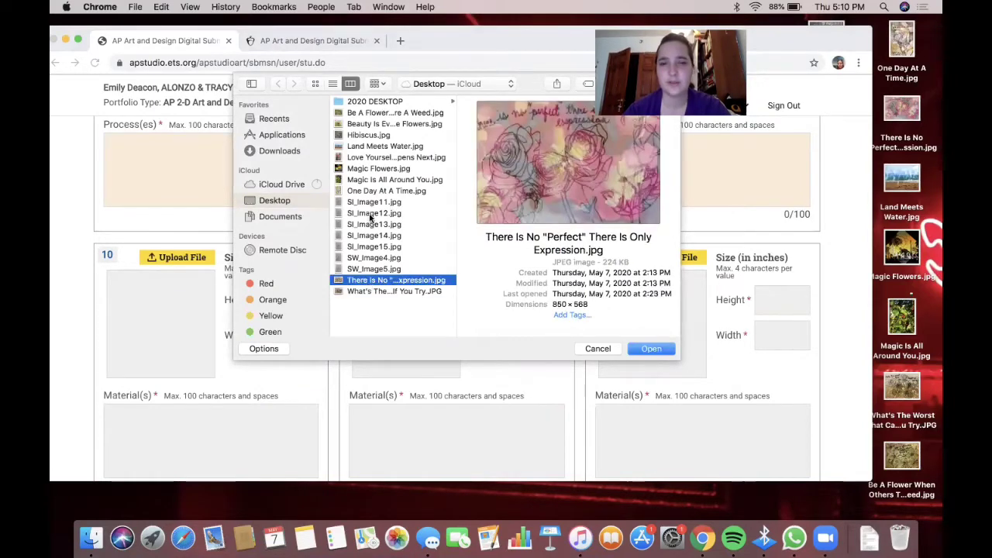
{"action": "left_click", "coordinate": [372, 180]}
{"action": "left_click", "coordinate": [370, 192]}
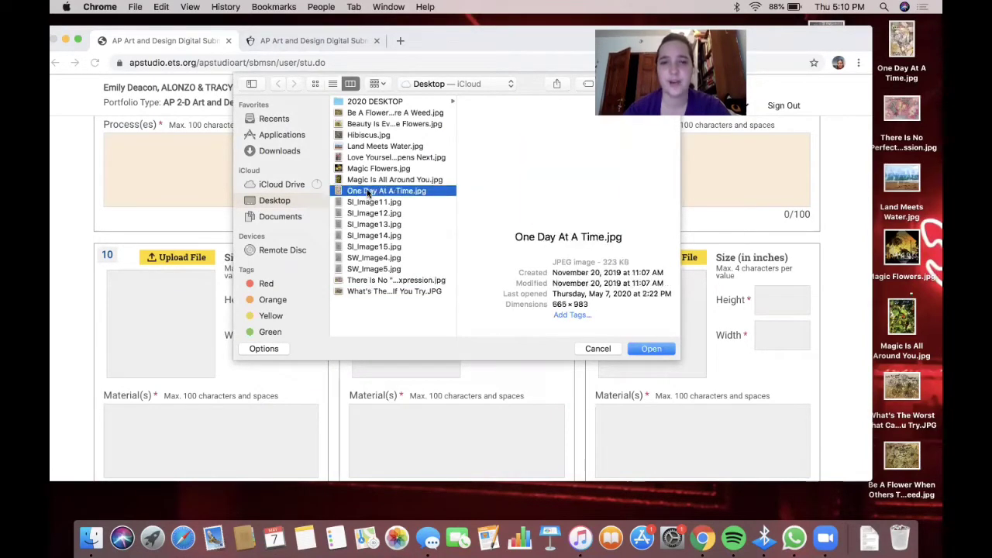
{"action": "left_click", "coordinate": [373, 114]}
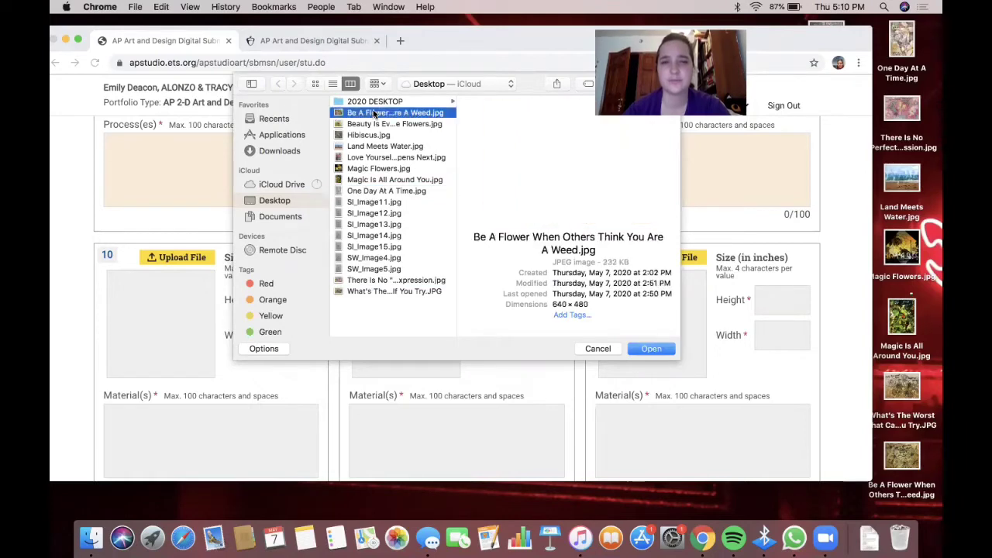
{"action": "left_click", "coordinate": [359, 157]}
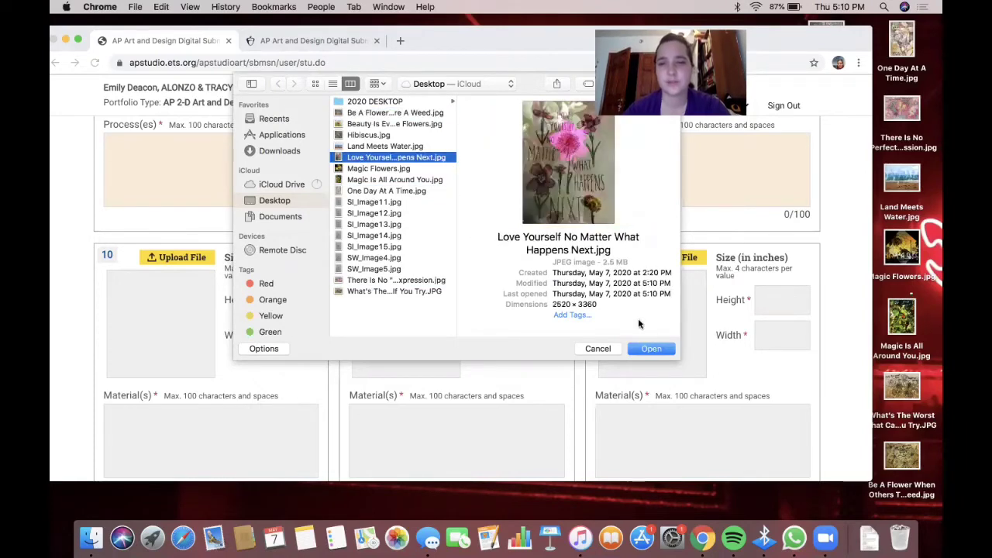
{"action": "left_click", "coordinate": [649, 349]}
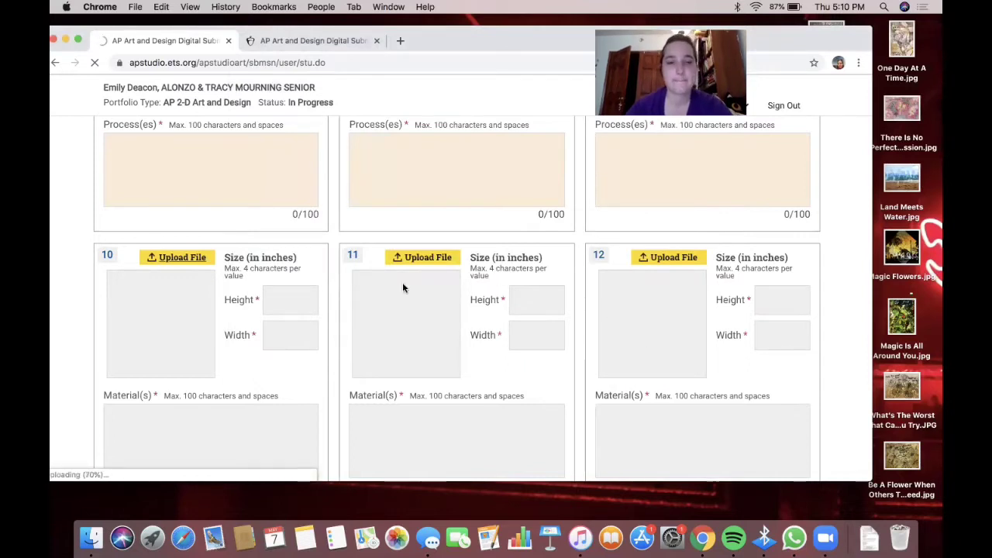
- Confirm that slot 10 now shows the pink flower artwork
{"action": "scroll", "coordinate": [257, 244], "scroll_direction": "down", "scroll_amount": 5}
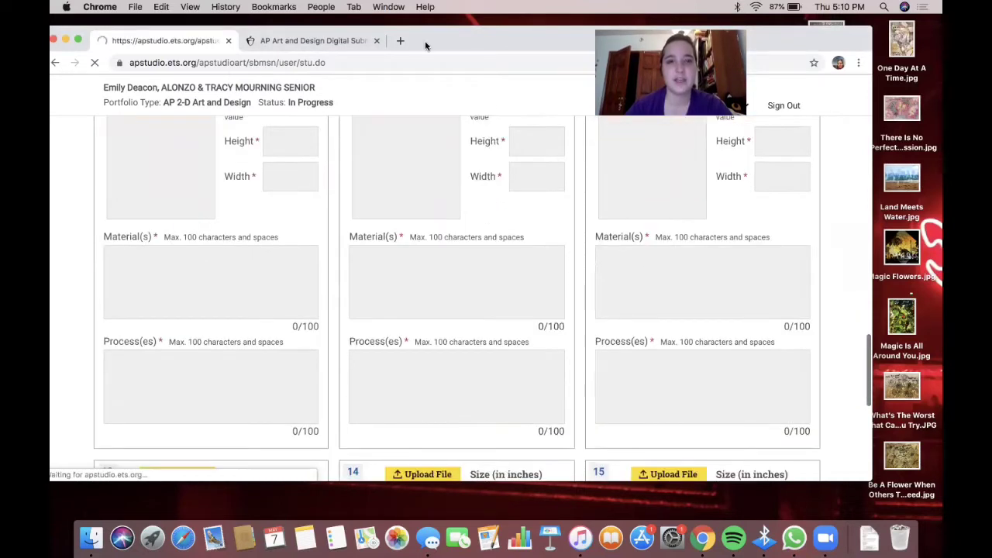
{"action": "left_click_drag", "start_coordinate": [792, 39], "coordinate": [845, 48]}
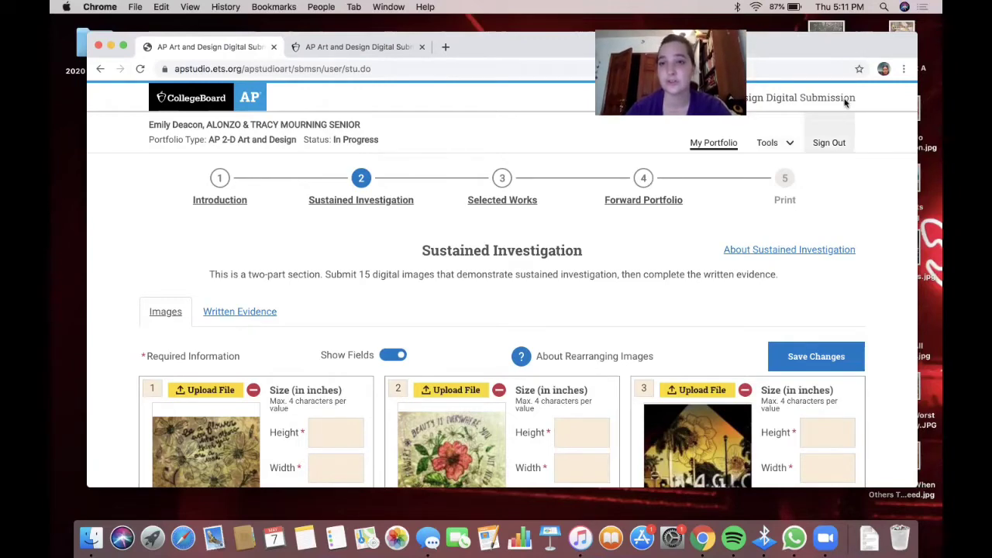
{"action": "left_click_drag", "start_coordinate": [859, 47], "coordinate": [876, 40]}
{"action": "scroll", "coordinate": [674, 277], "scroll_direction": "down", "scroll_amount": 20}
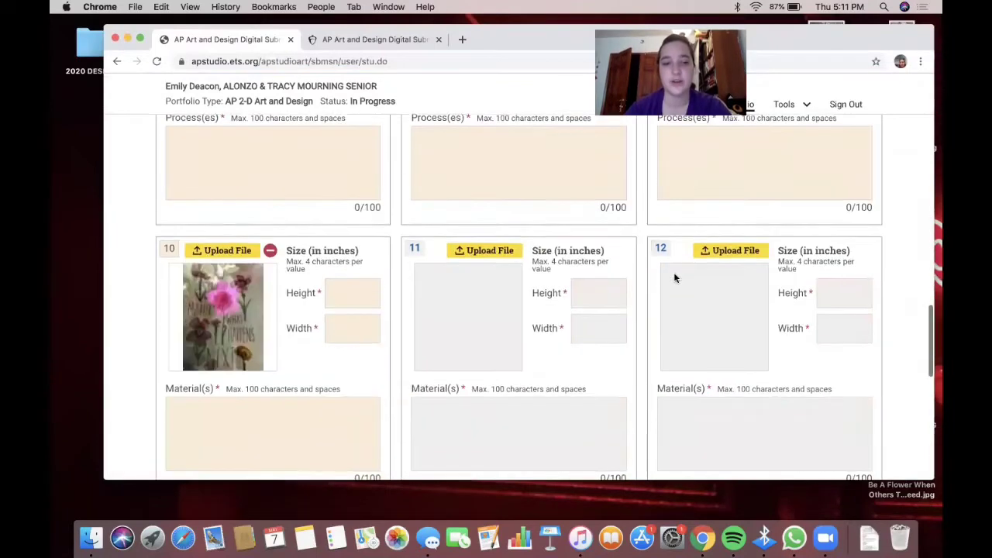
{"action": "scroll", "coordinate": [675, 275], "scroll_direction": "up", "scroll_amount": 20}
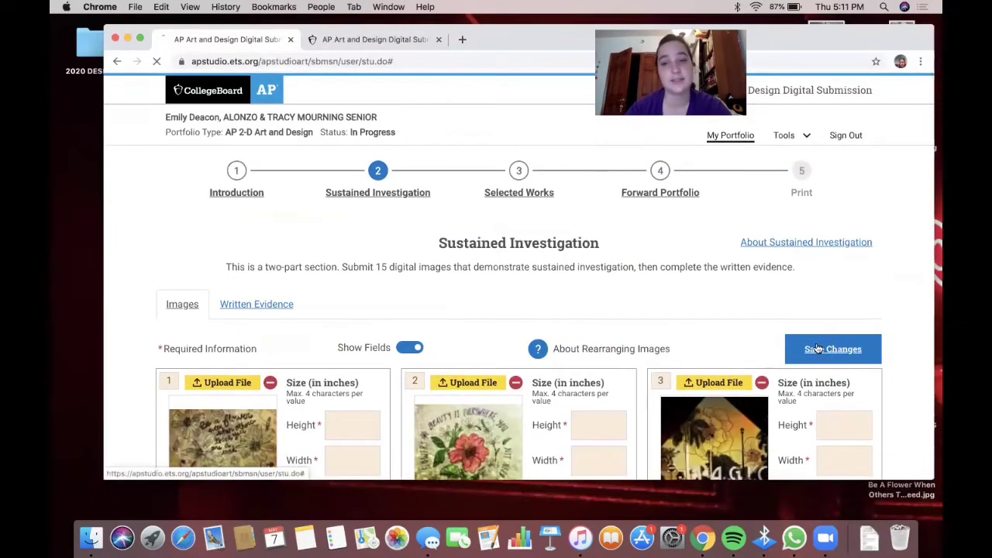
- Save the Sustained Investigation images and labels and dismiss the saved confirmation
{"action": "left_click", "coordinate": [817, 349]}
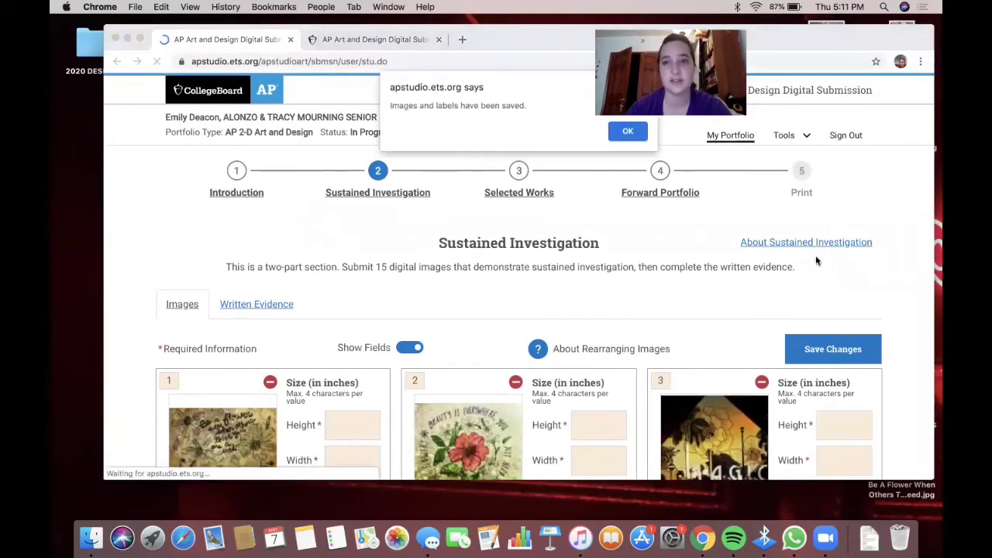
{"action": "left_click", "coordinate": [627, 132]}
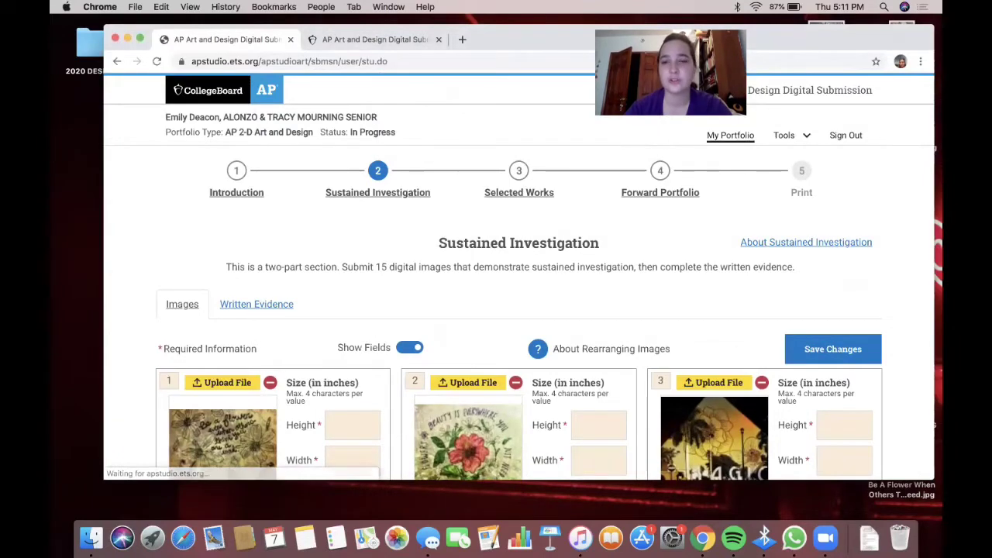
{"action": "scroll", "coordinate": [572, 214], "scroll_direction": "down", "scroll_amount": 7}
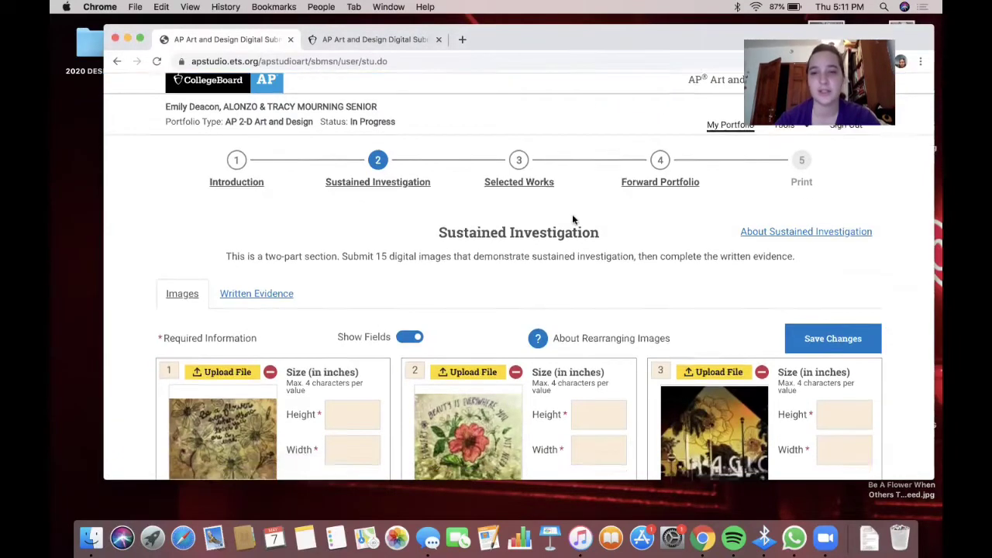
{"action": "scroll", "coordinate": [387, 225], "scroll_direction": "up", "scroll_amount": 1}
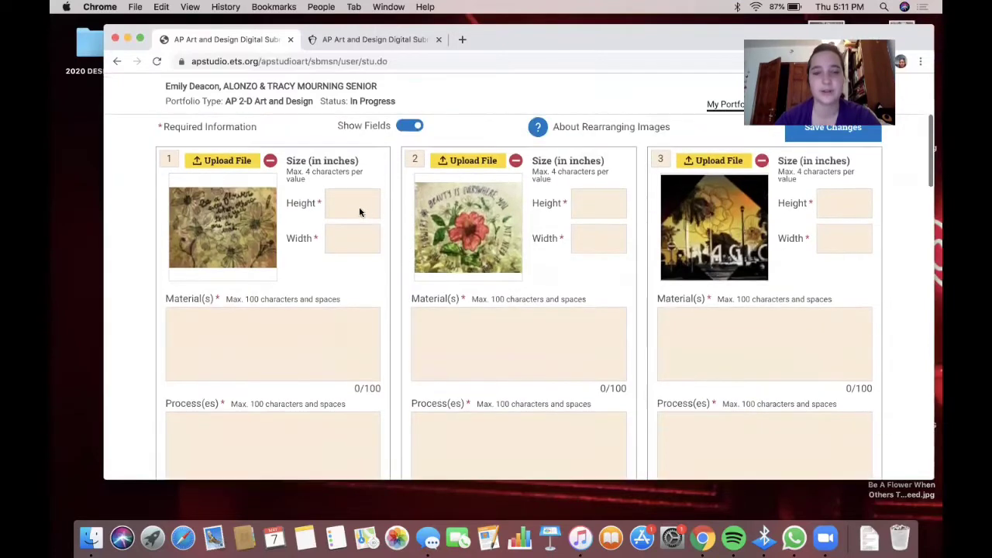
{"action": "left_click", "coordinate": [359, 207]}
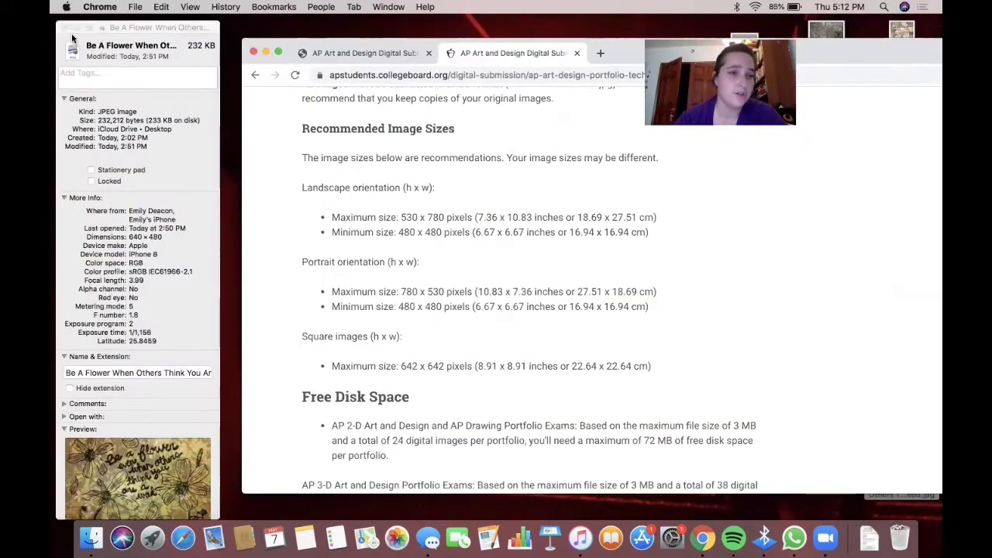
{"action": "left_click", "coordinate": [66, 28]}
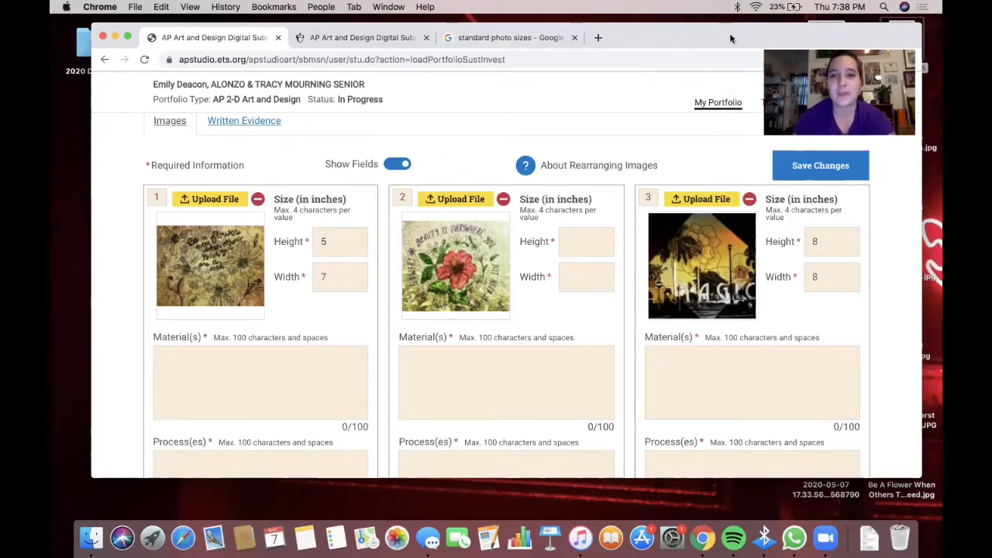
{"action": "left_click_drag", "start_coordinate": [730, 38], "coordinate": [739, 69]}
{"action": "left_click", "coordinate": [365, 67]}
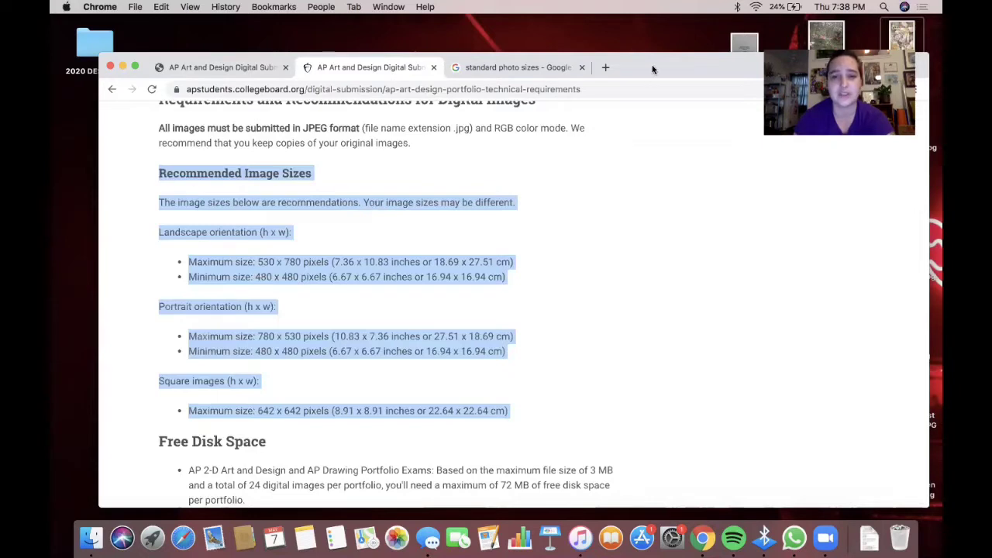
{"action": "left_click_drag", "start_coordinate": [652, 70], "coordinate": [658, 40]}
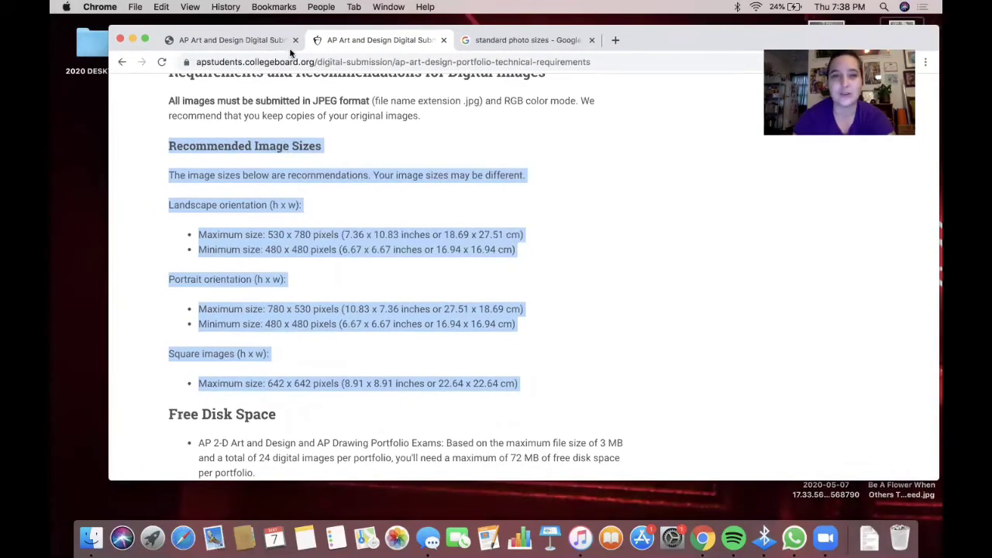
{"action": "left_click", "coordinate": [260, 41]}
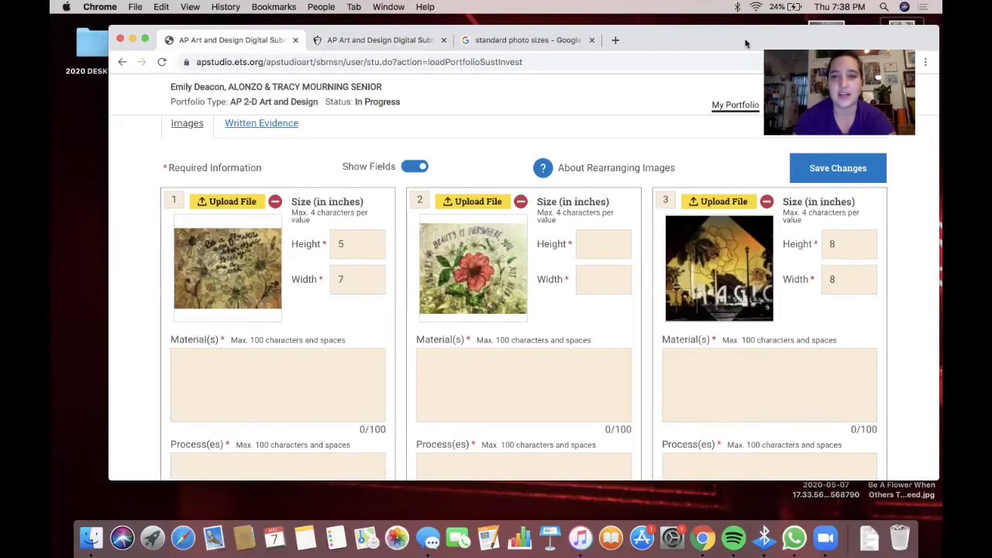
{"action": "left_click_drag", "start_coordinate": [728, 42], "coordinate": [731, 90]}
{"action": "left_click", "coordinate": [527, 69]}
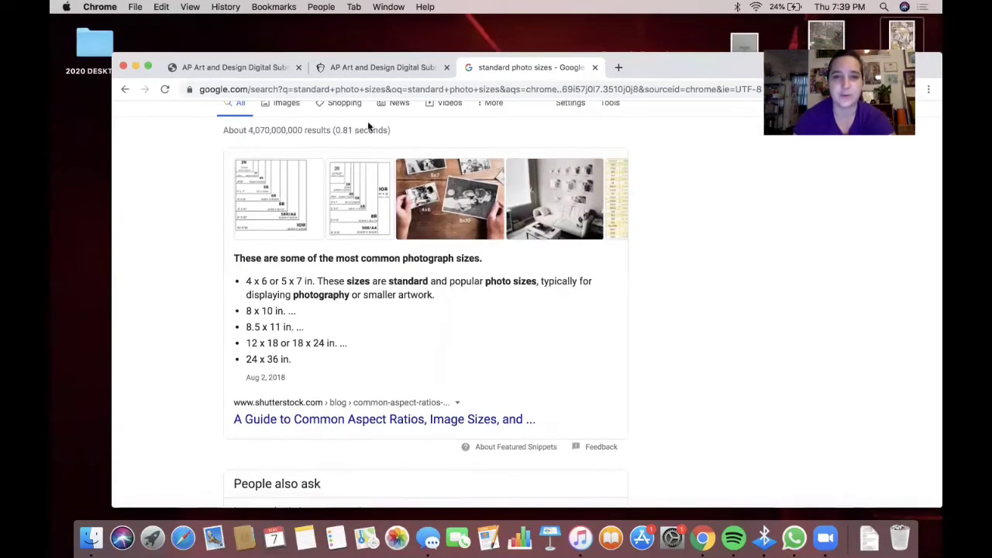
{"action": "left_click", "coordinate": [362, 67]}
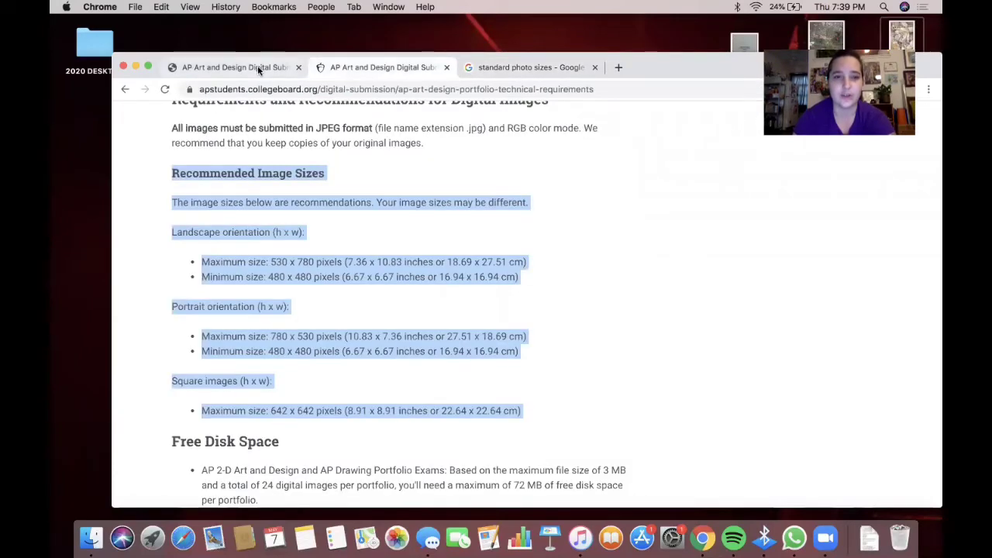
{"action": "left_click", "coordinate": [258, 66]}
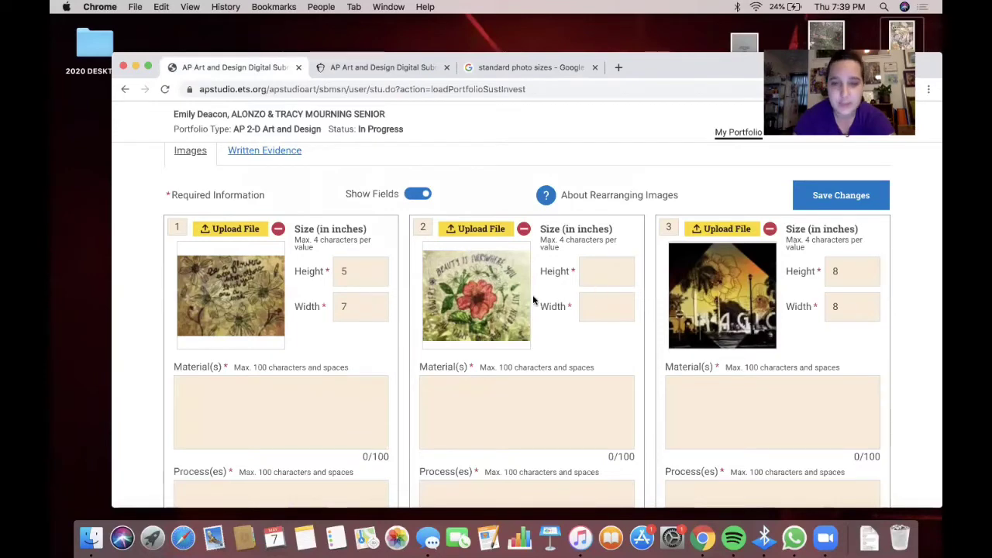
{"action": "left_click", "coordinate": [373, 68]}
{"action": "left_click", "coordinate": [490, 68]}
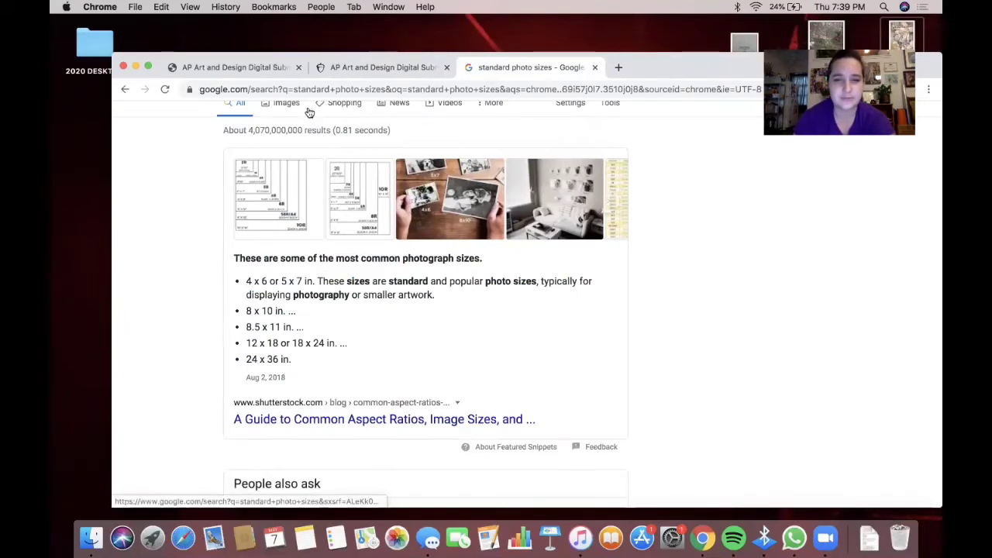
{"action": "left_click", "coordinate": [337, 68]}
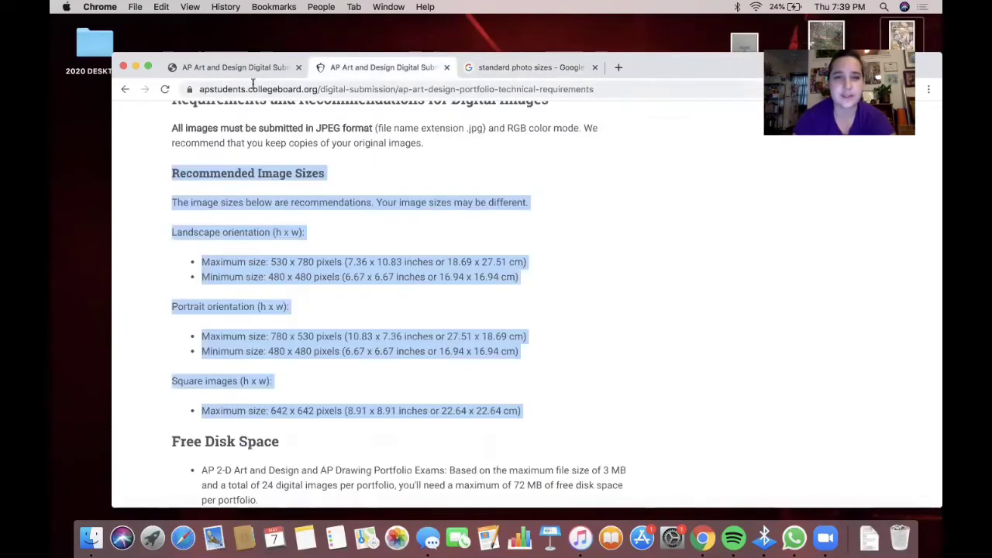
{"action": "left_click", "coordinate": [251, 73]}
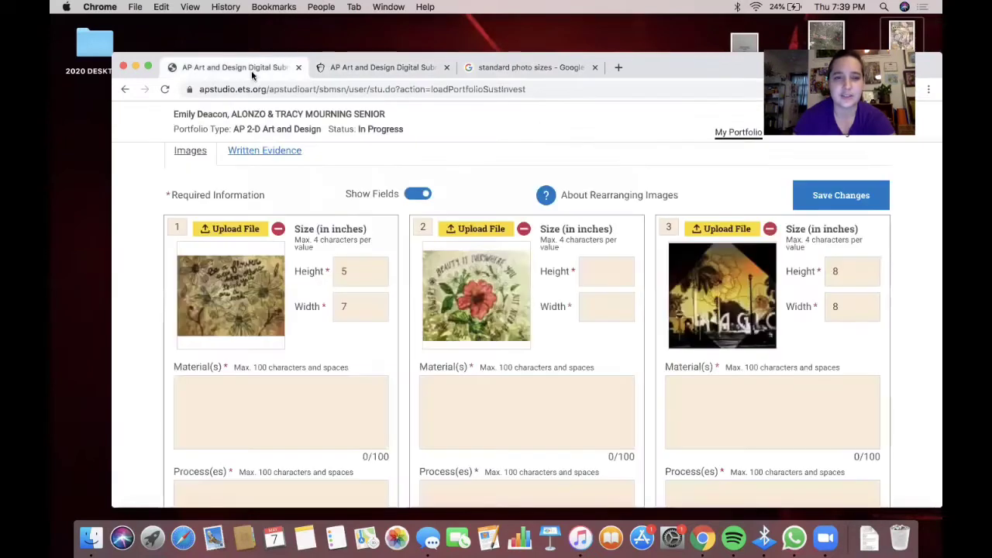
- Enter image 2's dimensions as 9 inches high by 8 inches wide
{"action": "left_click", "coordinate": [617, 276]}
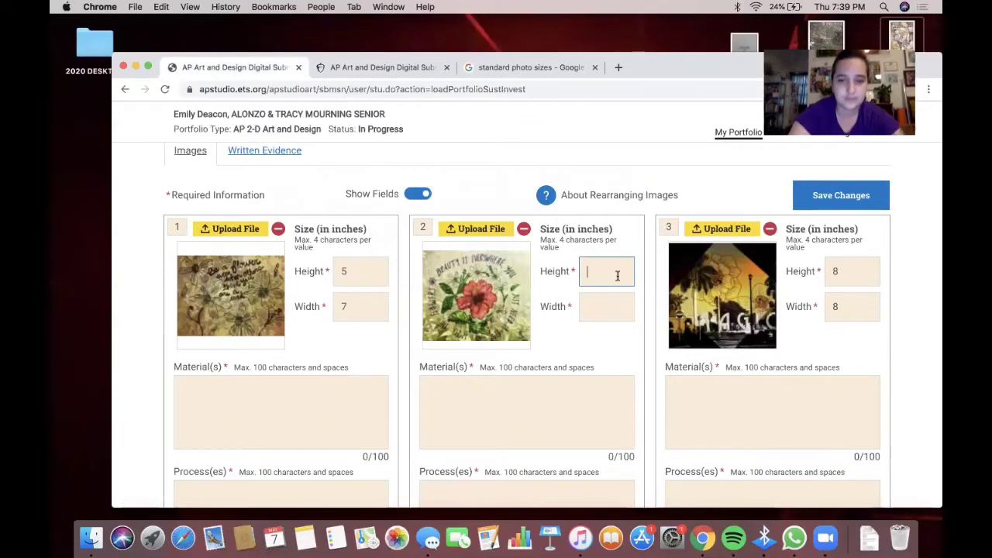
{"action": "type", "text": "8"}
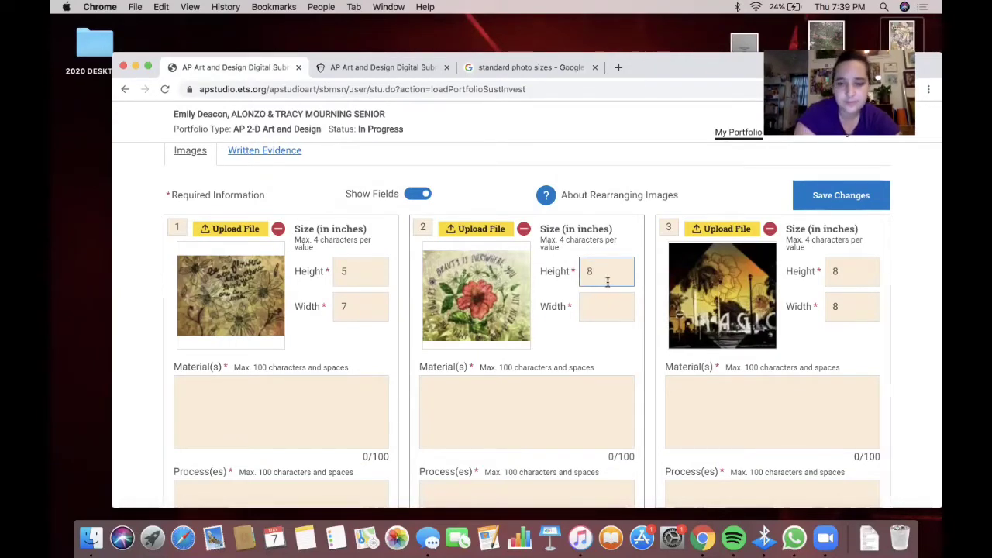
{"action": "key", "text": "BackSpace"}
{"action": "type", "text": "9"}
{"action": "left_click", "coordinate": [602, 313]}
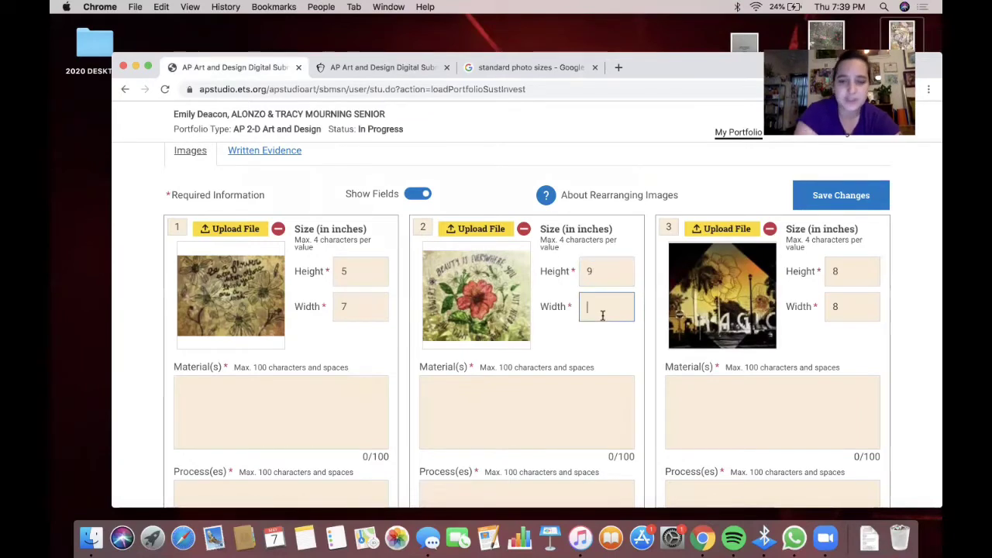
{"action": "type", "text": "8"}
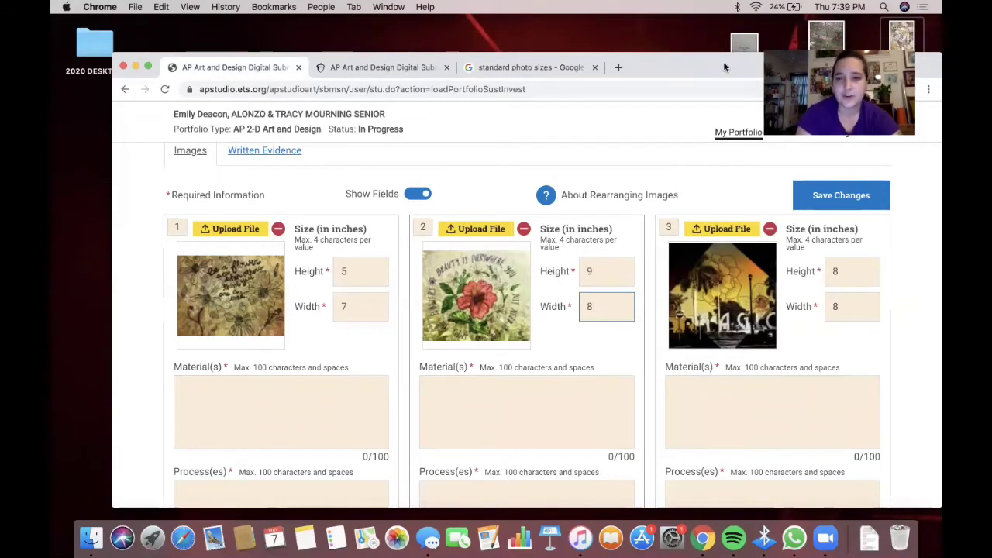
{"action": "left_click_drag", "start_coordinate": [723, 61], "coordinate": [555, 35]}
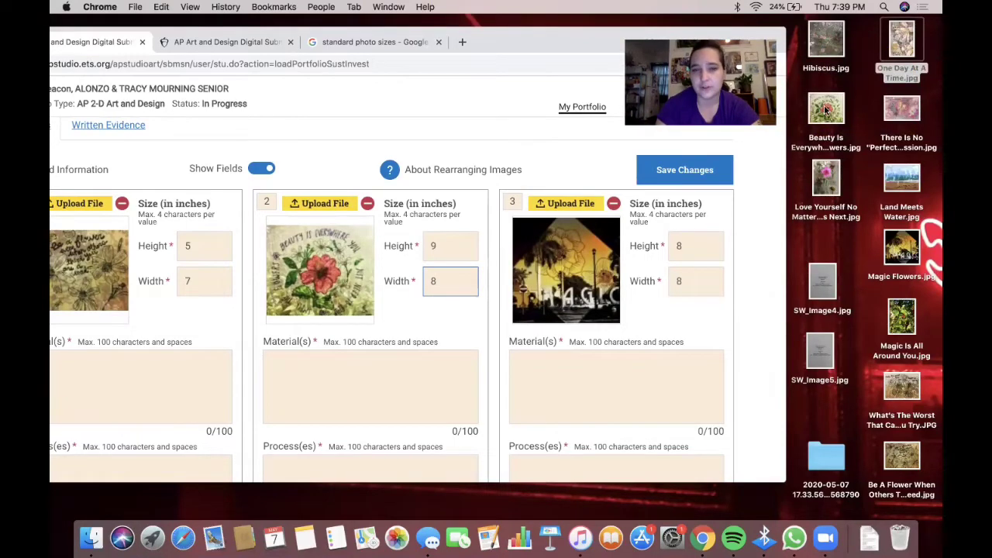
{"action": "double_click", "coordinate": [826, 110]}
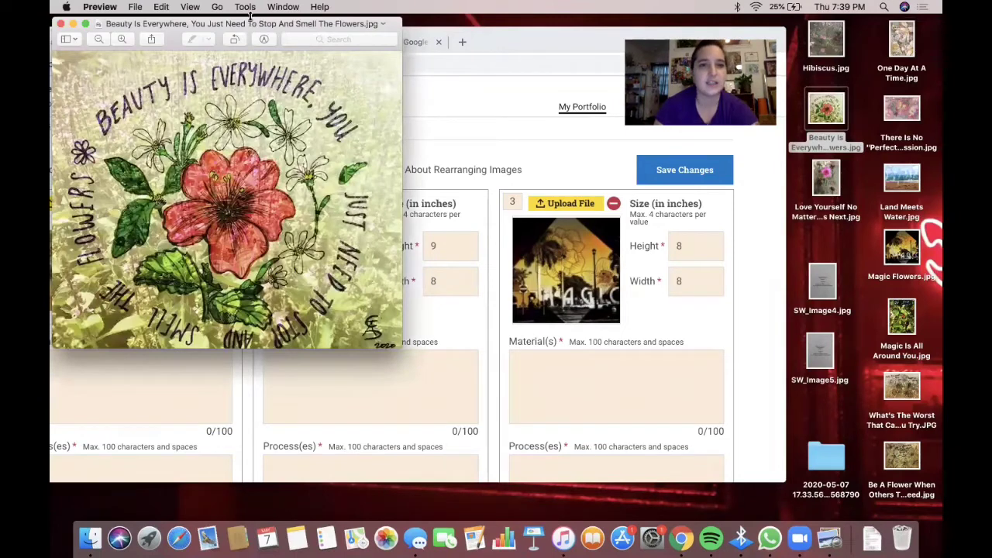
{"action": "left_click", "coordinate": [245, 7]}
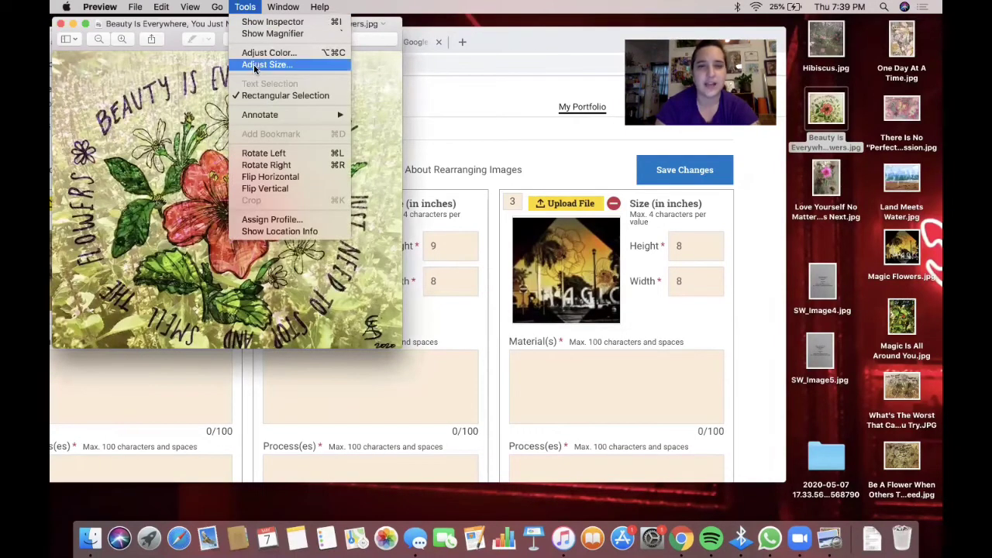
{"action": "left_click", "coordinate": [254, 66]}
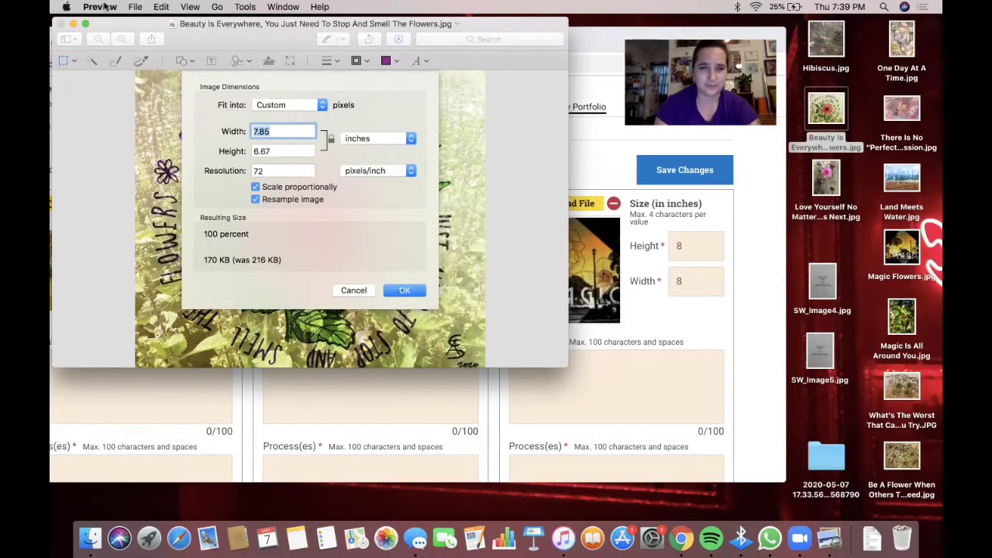
{"action": "left_click", "coordinate": [353, 289]}
{"action": "left_click", "coordinate": [60, 24]}
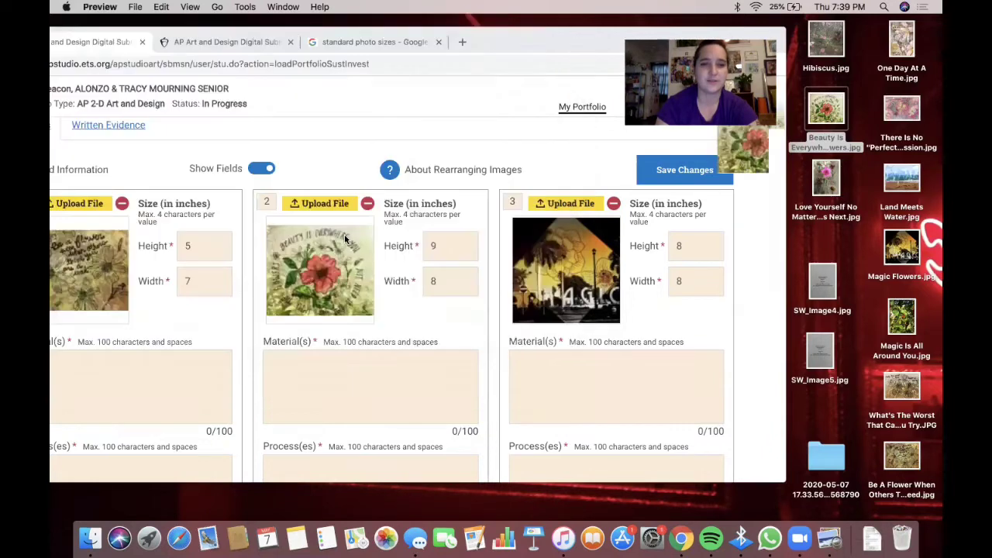
{"action": "left_click", "coordinate": [441, 250]}
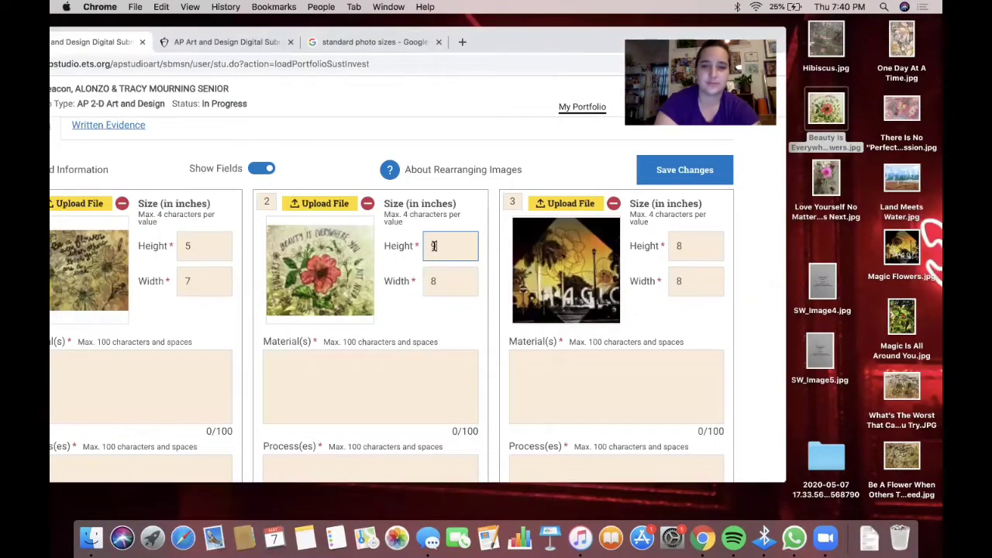
{"action": "right_click", "coordinate": [812, 112]}
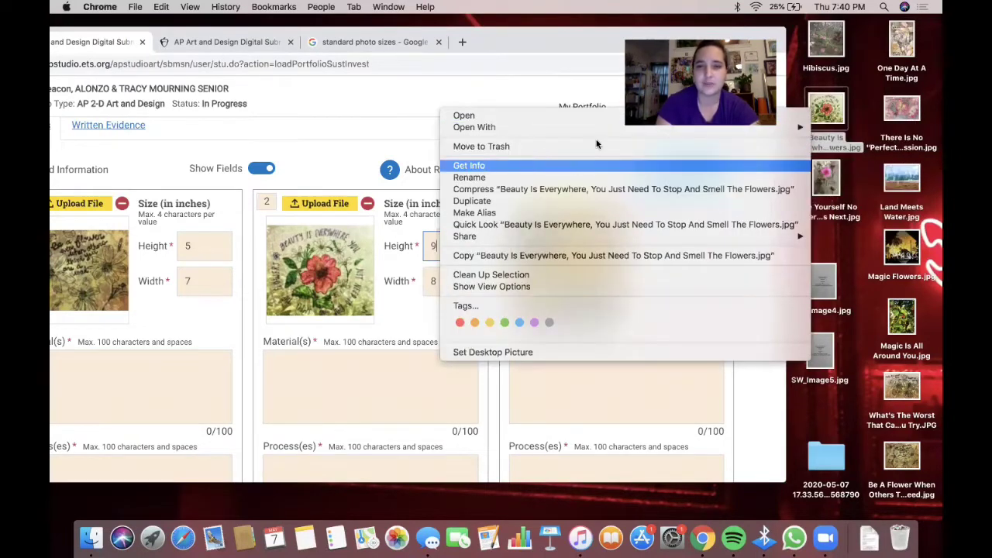
{"action": "left_click", "coordinate": [576, 60]}
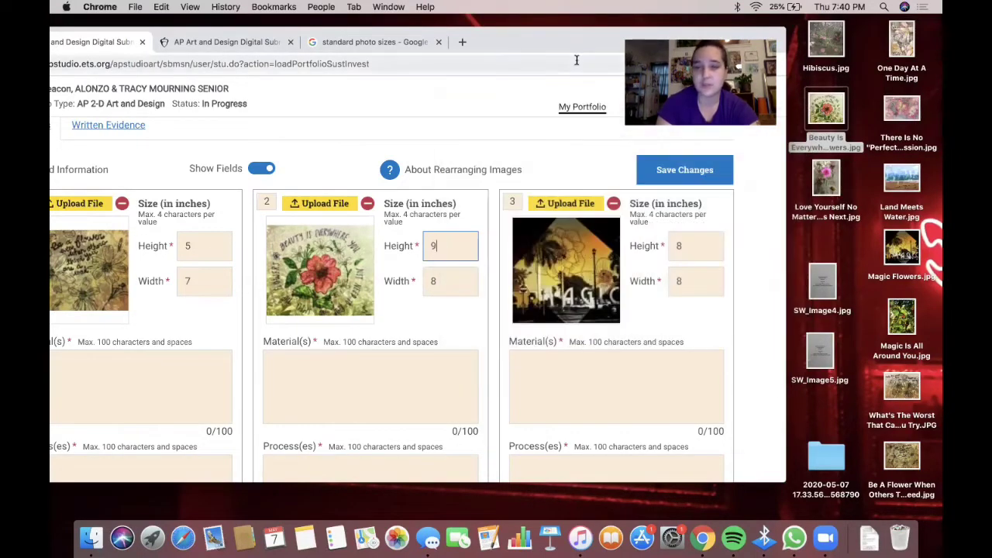
{"action": "double_click", "coordinate": [823, 113]}
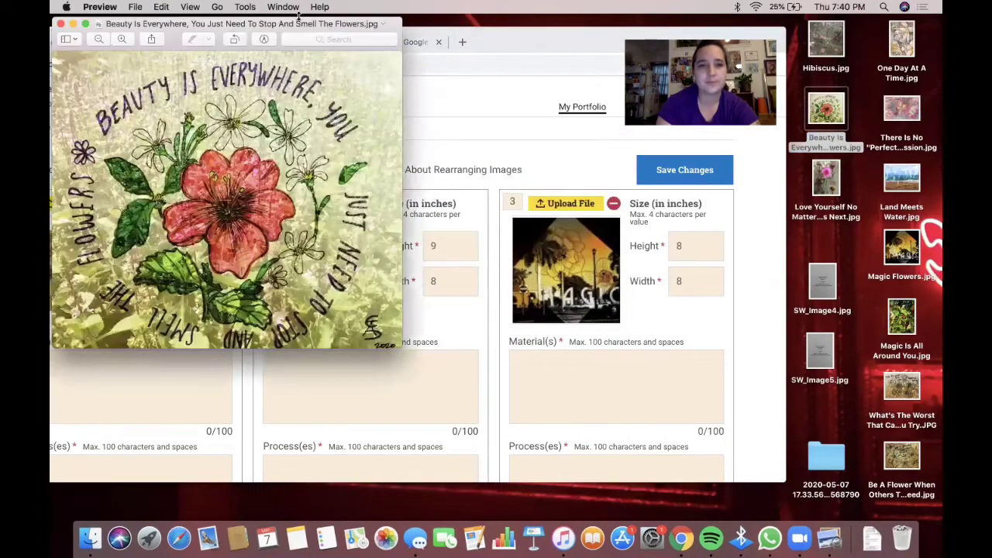
{"action": "left_click", "coordinate": [245, 6]}
{"action": "left_click", "coordinate": [253, 66]}
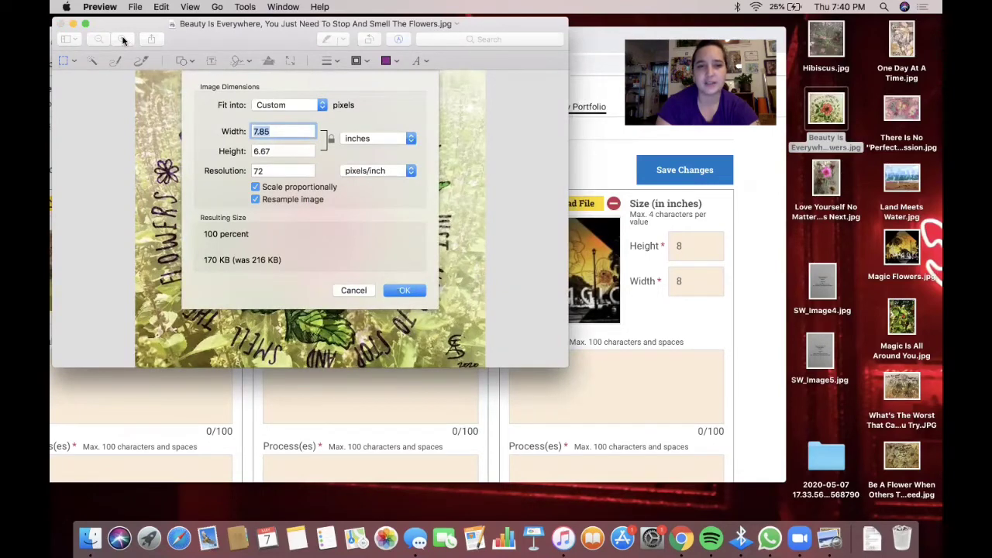
{"action": "left_click", "coordinate": [345, 289]}
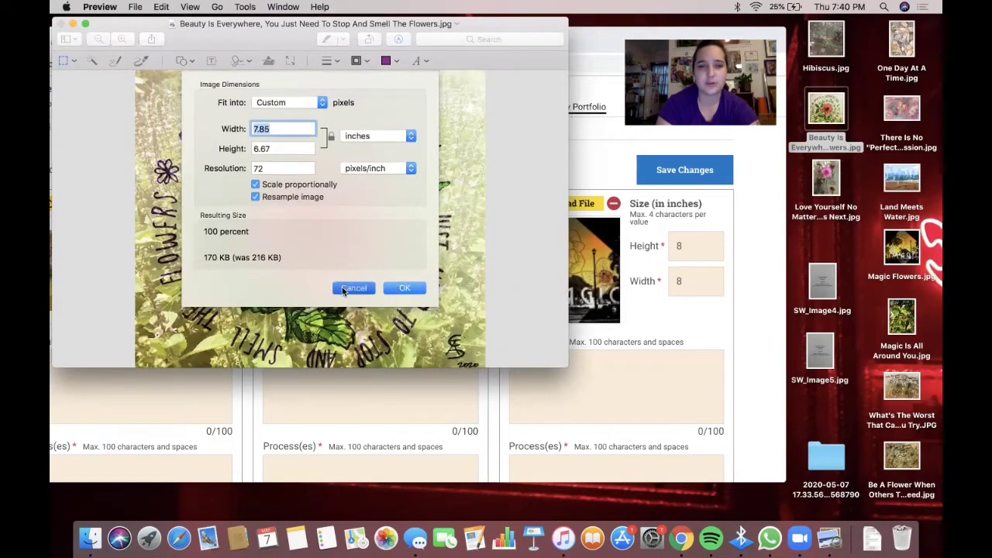
{"action": "left_click", "coordinate": [61, 24]}
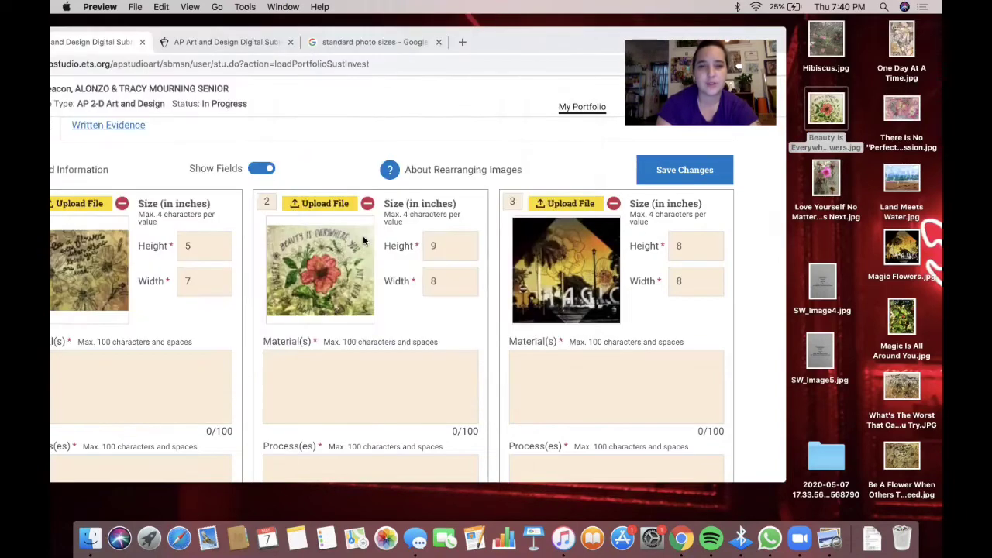
{"action": "left_click", "coordinate": [438, 244]}
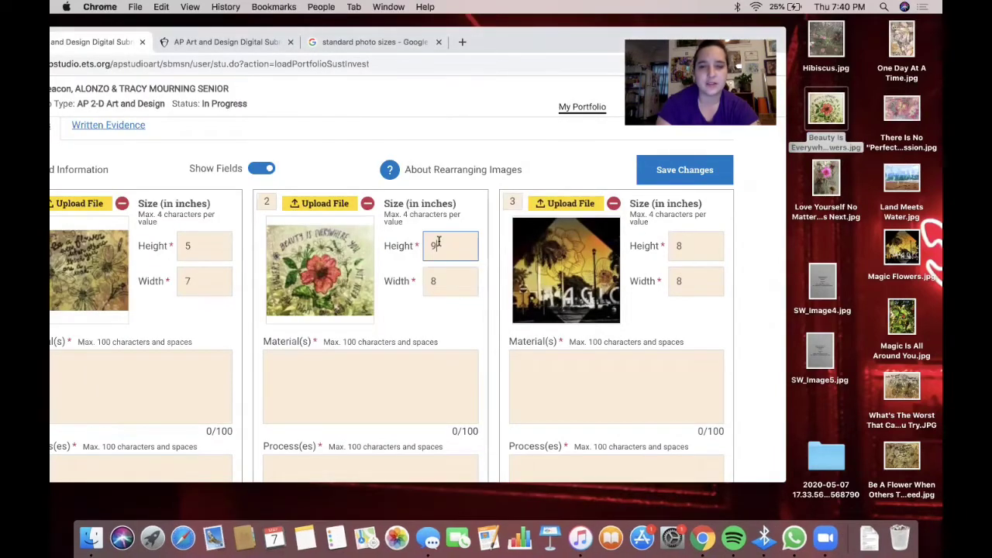
- Correct the previous work's height from 9 to 7
{"action": "key", "text": "BackSpace"}
{"action": "type", "text": "7"}
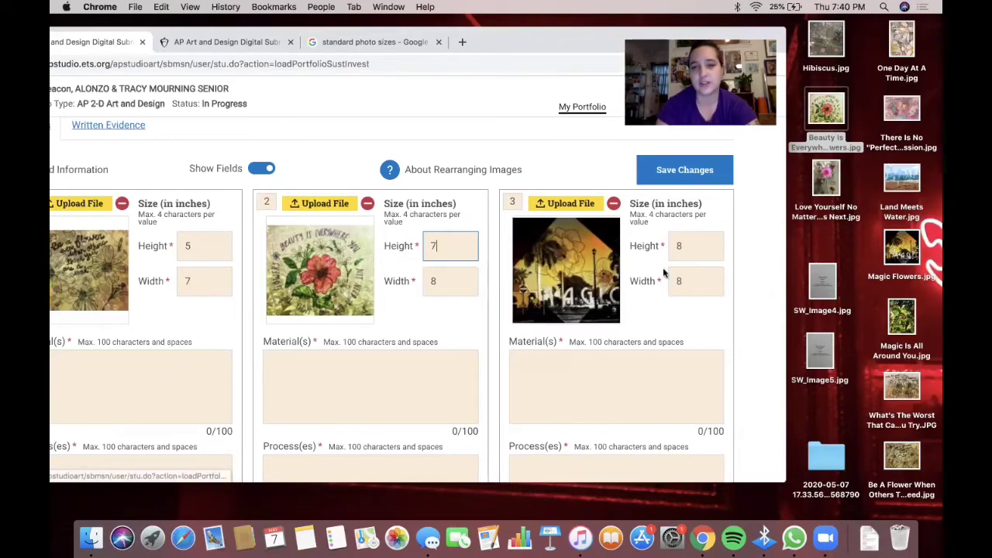
{"action": "scroll", "coordinate": [628, 260], "scroll_direction": "down", "scroll_amount": 2}
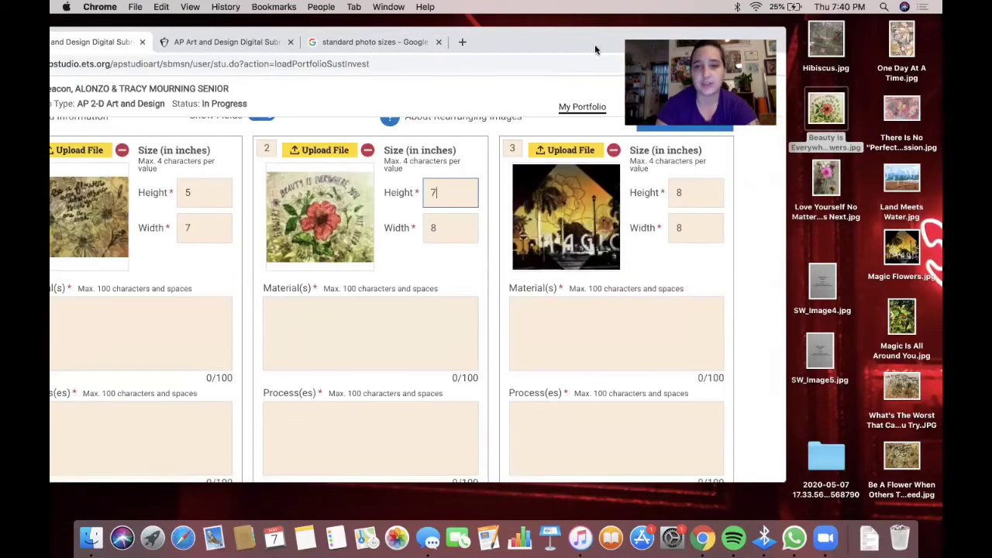
{"action": "left_click_drag", "start_coordinate": [594, 44], "coordinate": [706, 47]}
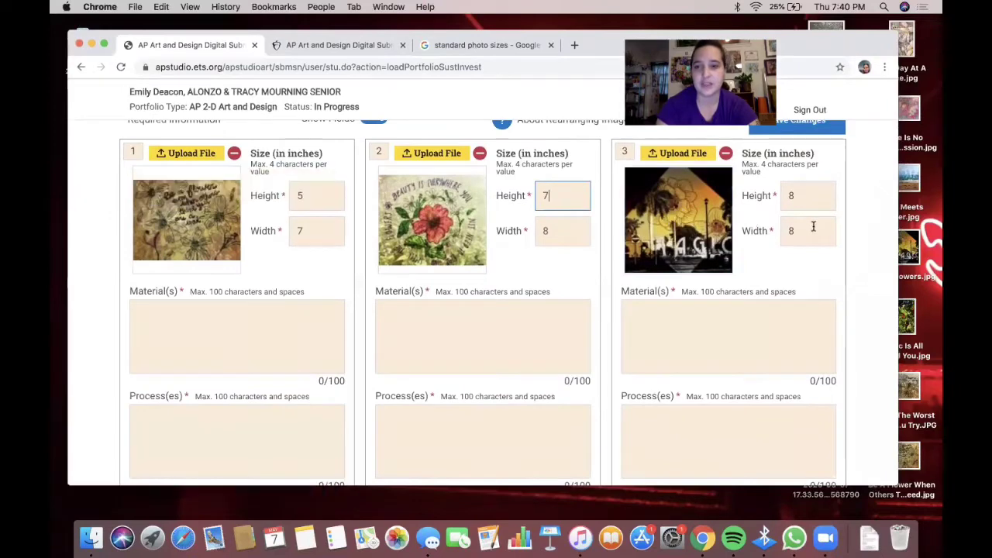
{"action": "scroll", "coordinate": [468, 265], "scroll_direction": "down", "scroll_amount": 8}
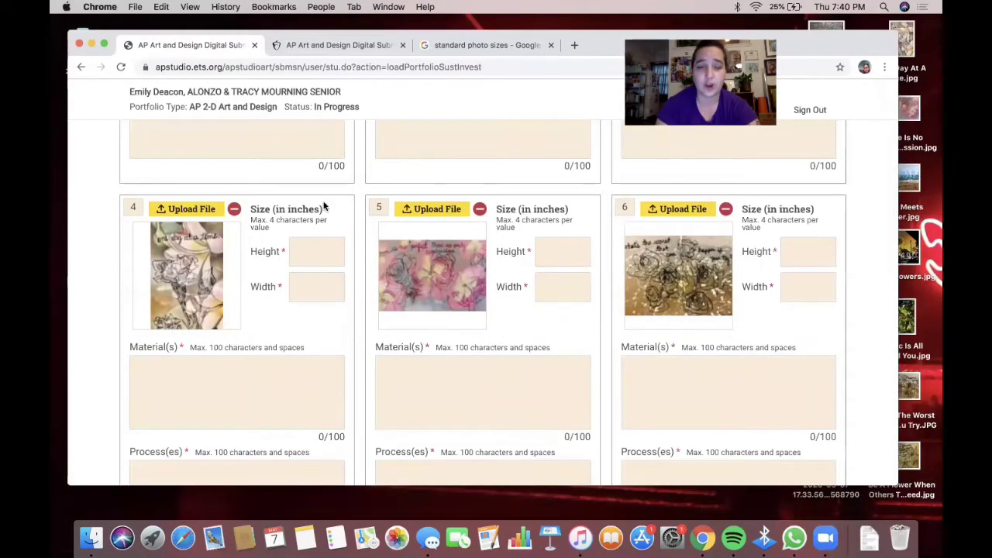
{"action": "scroll", "coordinate": [324, 203], "scroll_direction": "up", "scroll_amount": 2}
- Give work 4 a height of 9 and a width of 6
{"action": "left_click", "coordinate": [305, 339]}
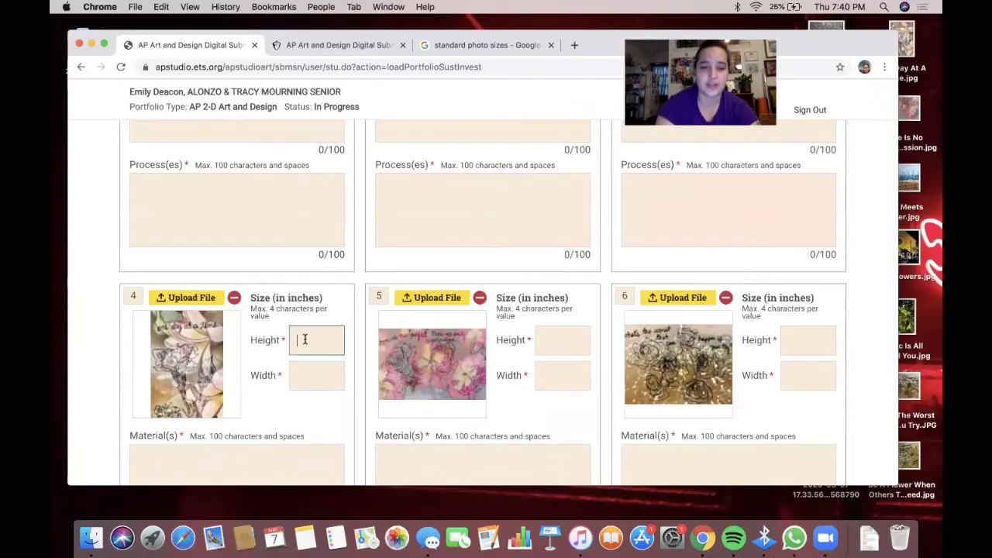
{"action": "type", "text": "9"}
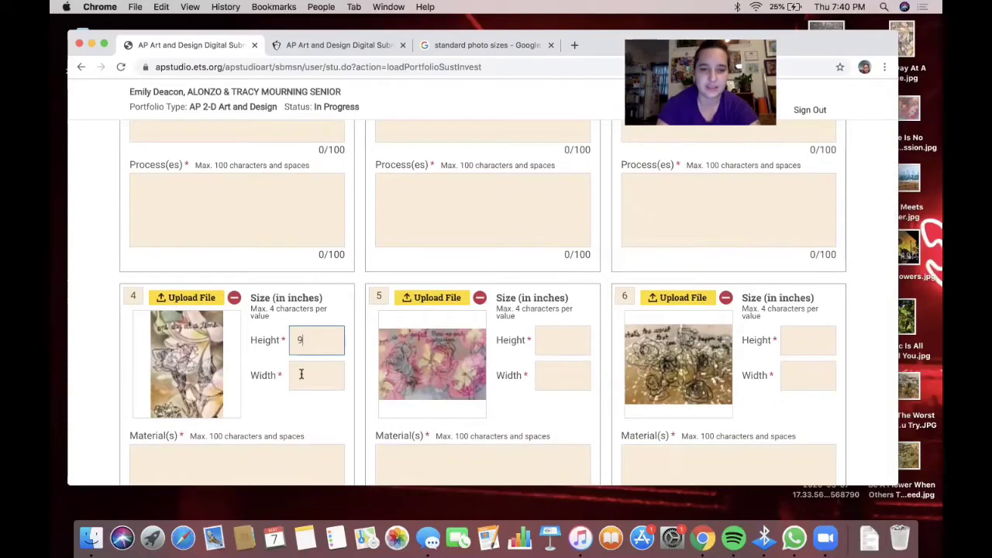
{"action": "left_click", "coordinate": [301, 375]}
{"action": "type", "text": "7"}
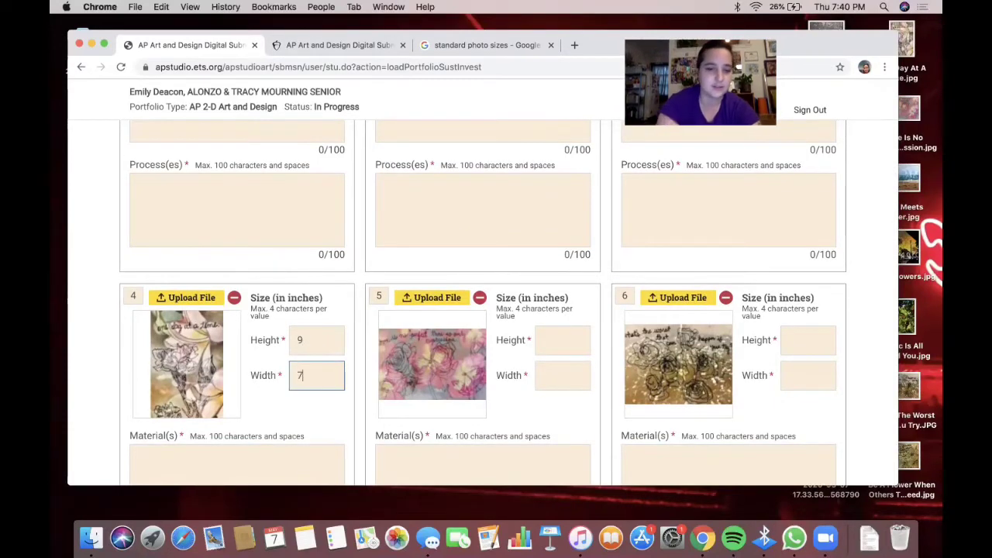
{"action": "key", "text": "BackSpace"}
{"action": "type", "text": "6"}
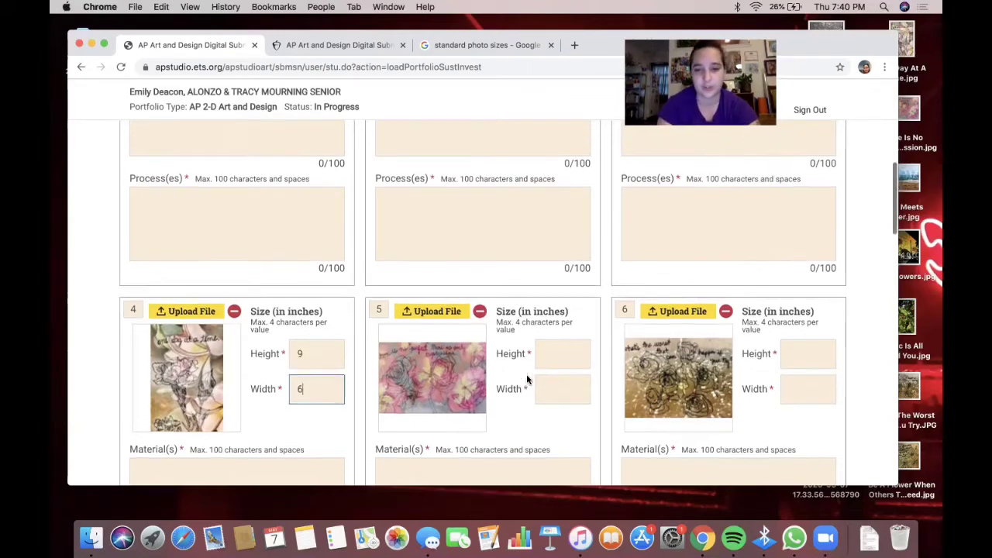
{"action": "scroll", "coordinate": [527, 374], "scroll_direction": "up", "scroll_amount": 3}
{"action": "scroll", "coordinate": [526, 374], "scroll_direction": "down", "scroll_amount": 2}
{"action": "scroll", "coordinate": [486, 419], "scroll_direction": "up", "scroll_amount": 2}
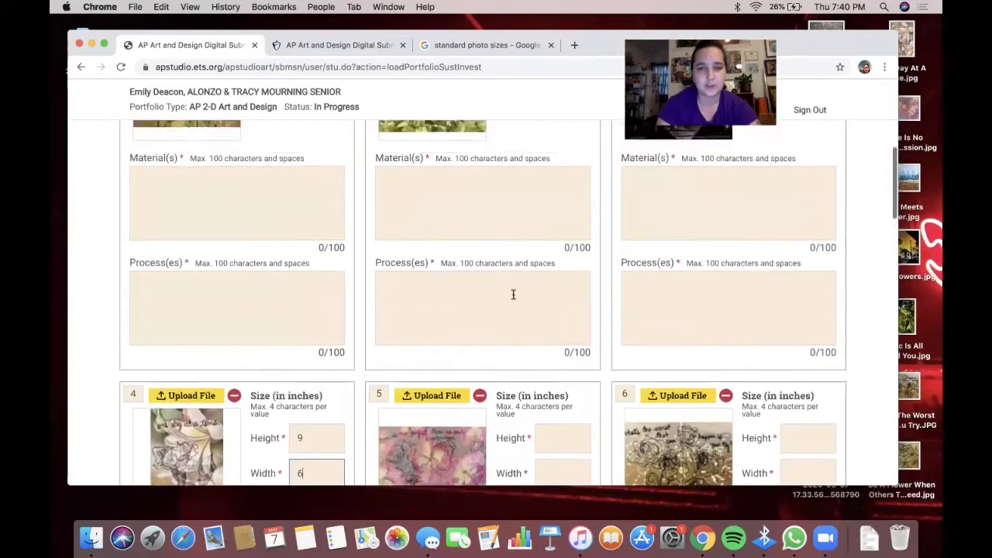
{"action": "scroll", "coordinate": [540, 361], "scroll_direction": "down", "scroll_amount": 3}
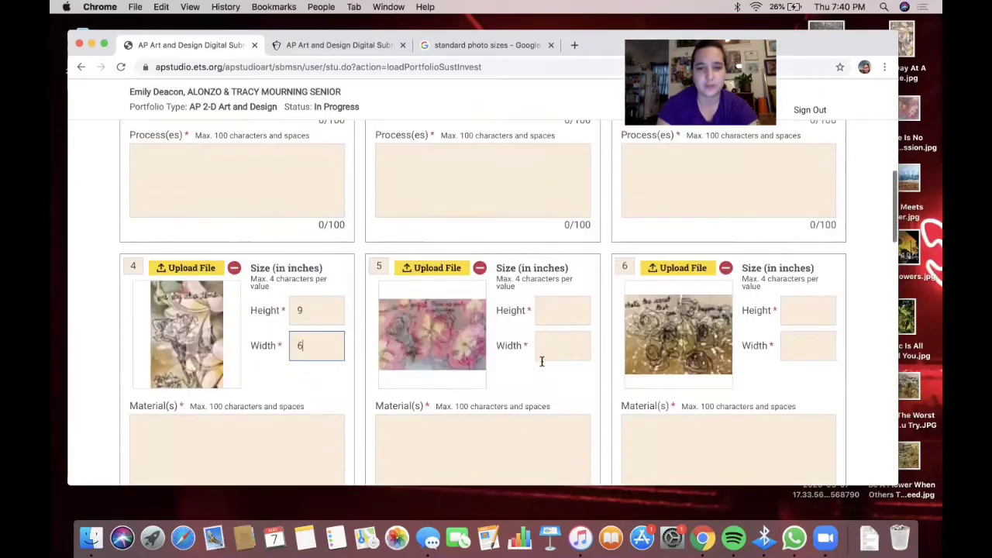
- Enter work 5's height of 4 and width of 6
{"action": "left_click", "coordinate": [557, 315]}
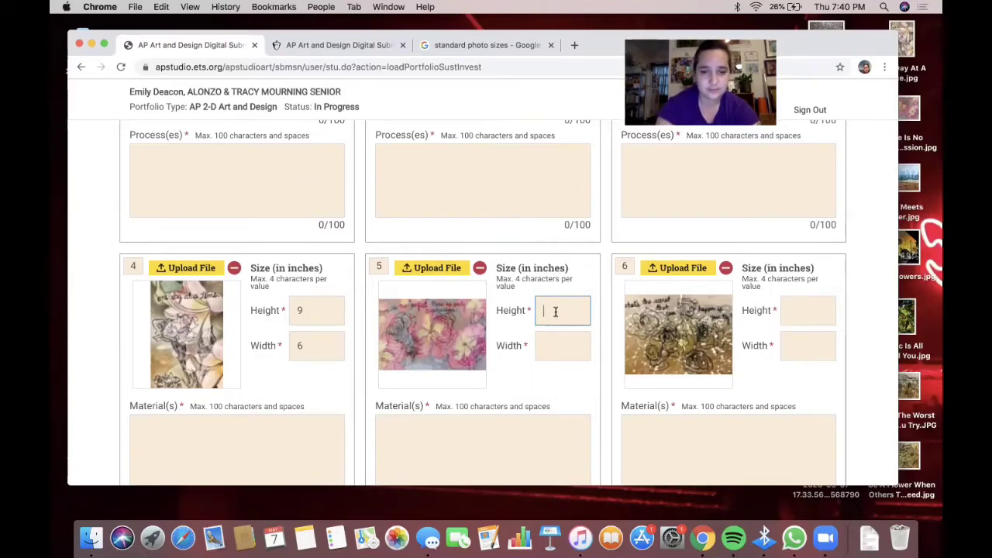
{"action": "left_click", "coordinate": [571, 358]}
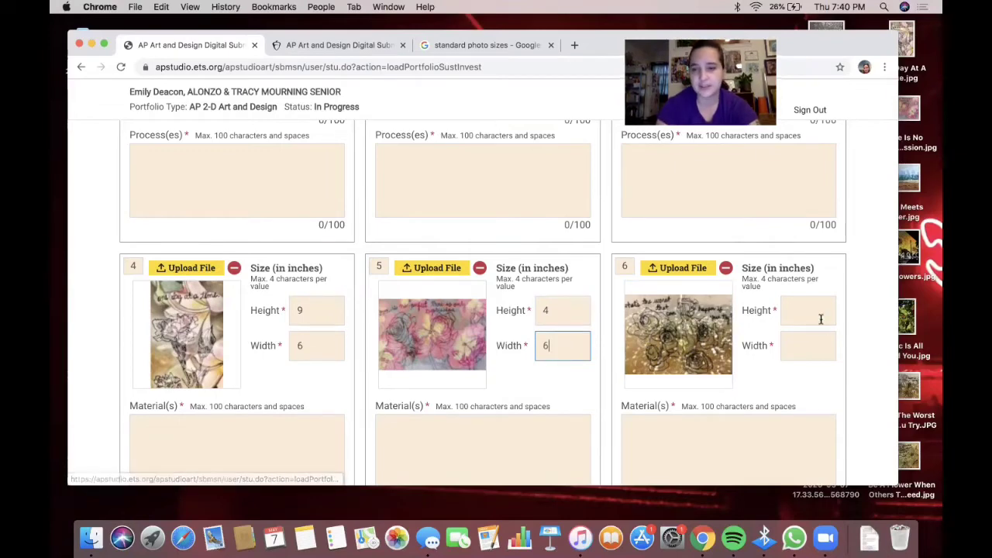
{"action": "scroll", "coordinate": [820, 318], "scroll_direction": "up", "scroll_amount": 5}
{"action": "scroll", "coordinate": [820, 319], "scroll_direction": "down", "scroll_amount": 5}
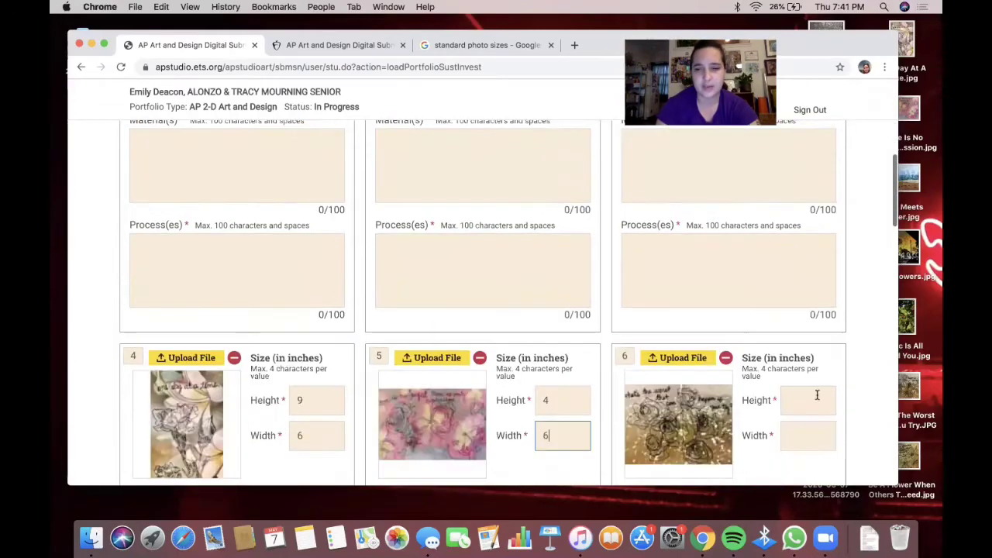
- Enter work 6's height of 5 and width of 7
{"action": "left_click", "coordinate": [811, 380]}
{"action": "type", "text": "5"}
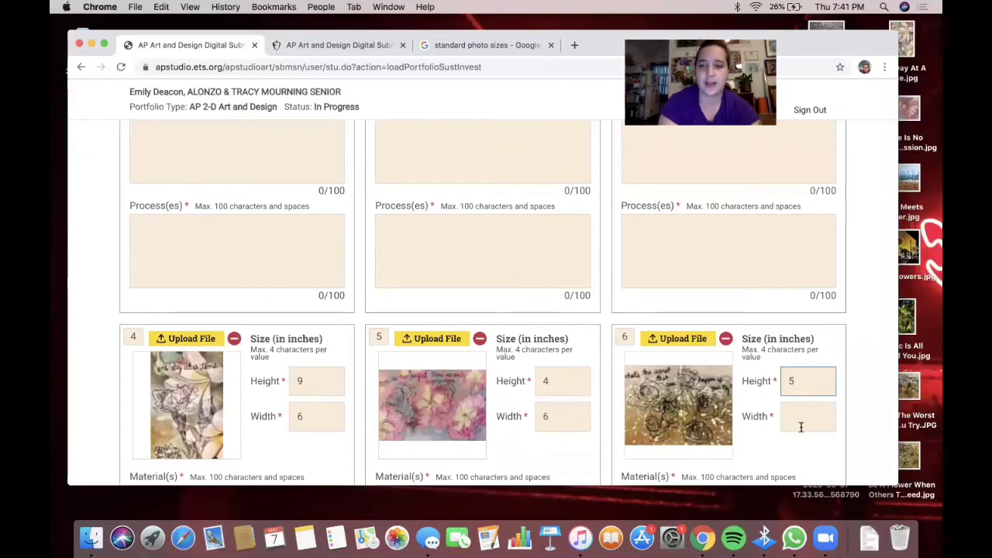
{"action": "left_click", "coordinate": [801, 419]}
{"action": "type", "text": "7"}
{"action": "scroll", "coordinate": [317, 279], "scroll_direction": "down", "scroll_amount": 10}
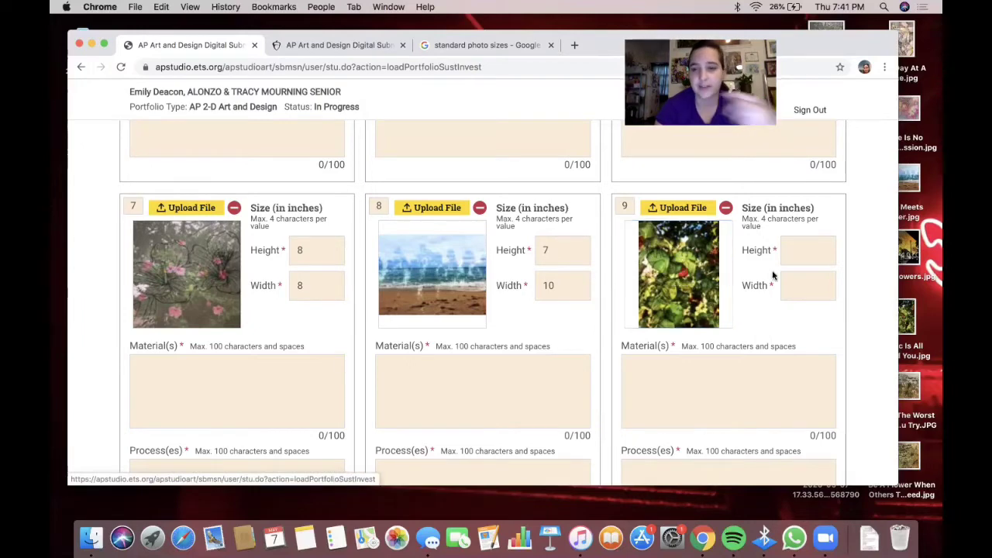
{"action": "scroll", "coordinate": [744, 411], "scroll_direction": "up", "scroll_amount": 10}
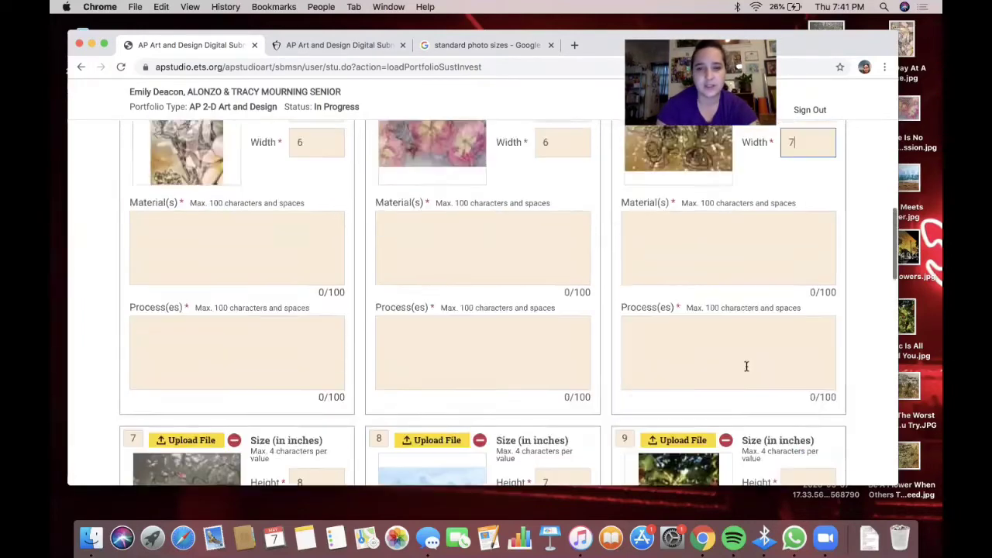
{"action": "scroll", "coordinate": [746, 368], "scroll_direction": "up", "scroll_amount": 10}
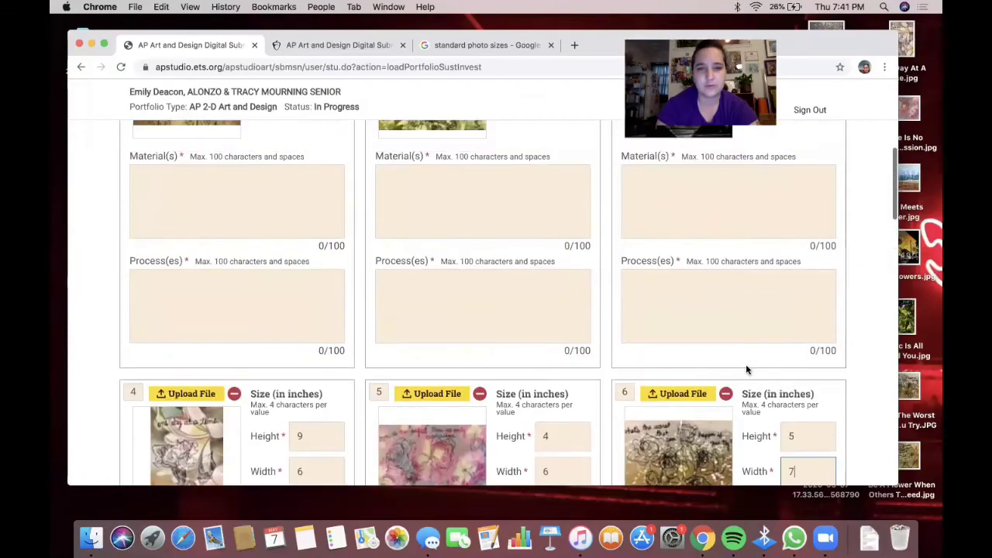
{"action": "scroll", "coordinate": [746, 367], "scroll_direction": "down", "scroll_amount": 10}
{"action": "scroll", "coordinate": [746, 367], "scroll_direction": "down", "scroll_amount": 8}
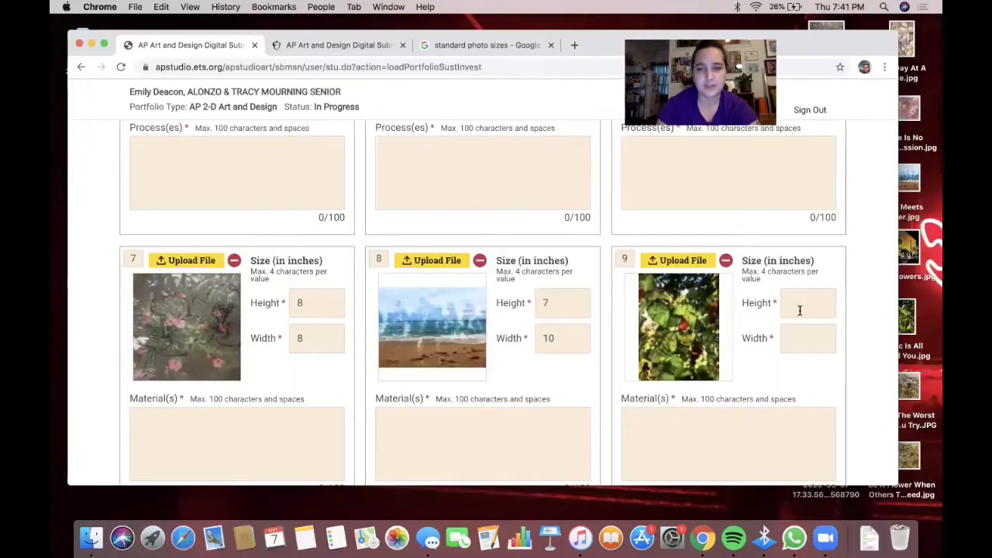
- Look up standard photo sizes and the recommended image size requirements, then return to the form
{"action": "left_click", "coordinate": [485, 48]}
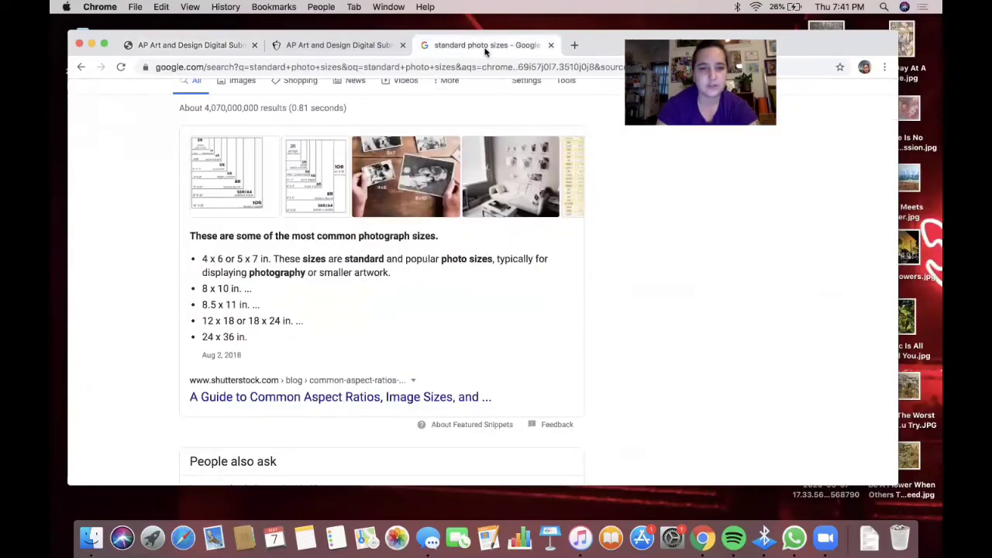
{"action": "left_click", "coordinate": [321, 45]}
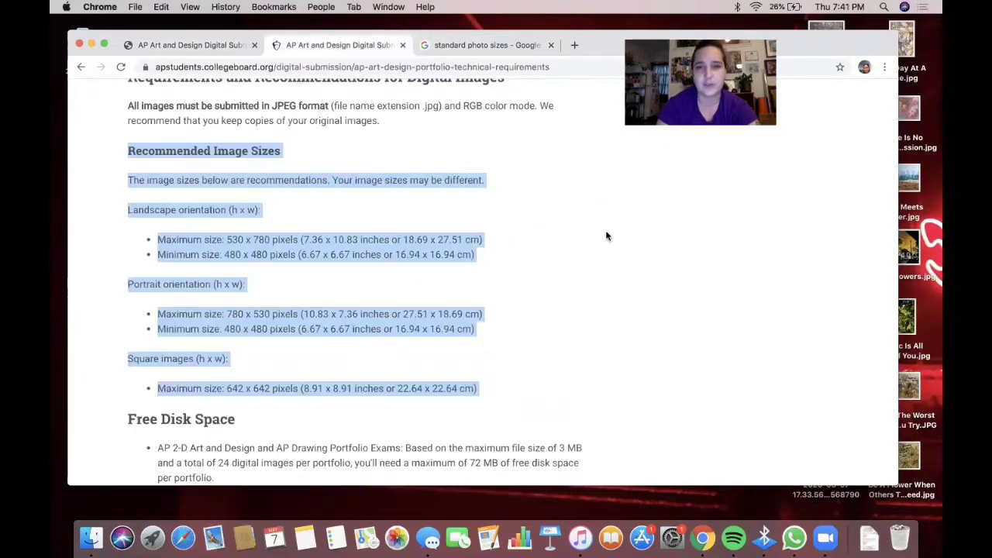
{"action": "left_click", "coordinate": [207, 49]}
- Give works 9 and 10 each a height of 10 and a width of 8
{"action": "left_click", "coordinate": [824, 311]}
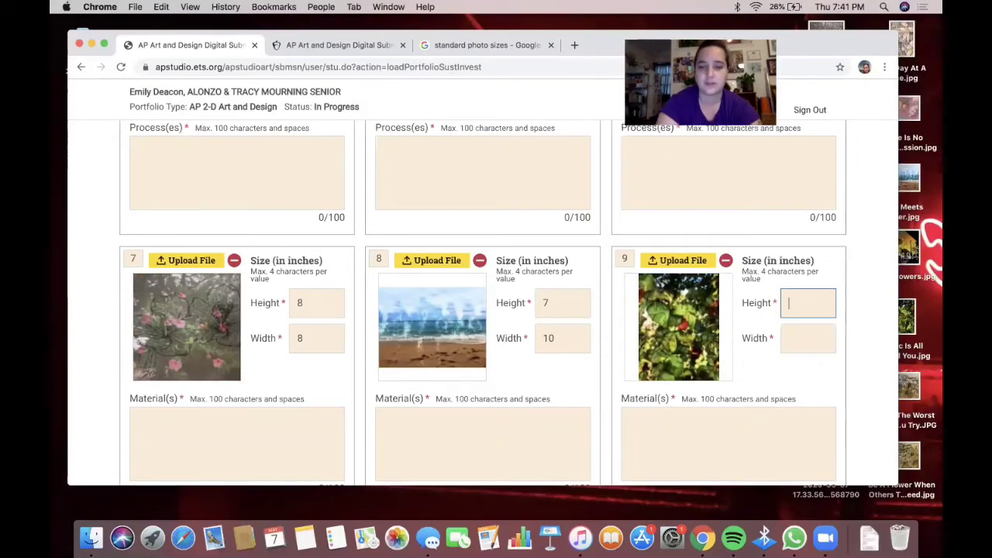
{"action": "left_click", "coordinate": [825, 338]}
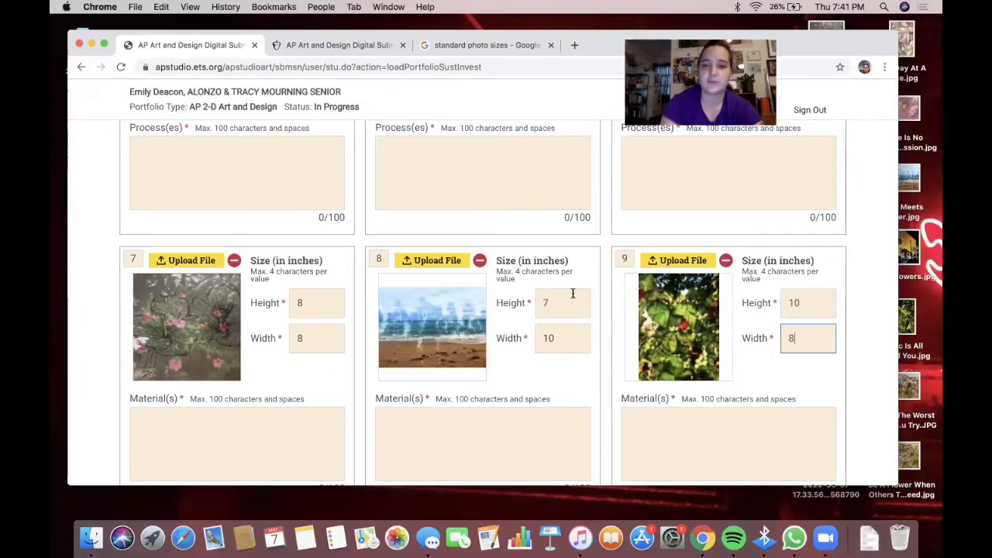
{"action": "scroll", "coordinate": [464, 294], "scroll_direction": "down", "scroll_amount": 10}
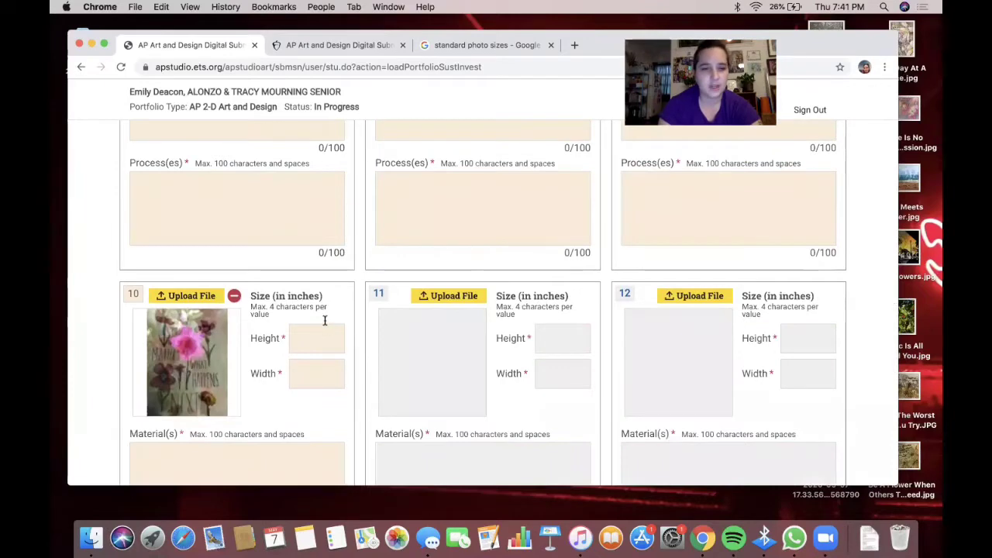
{"action": "scroll", "coordinate": [322, 276], "scroll_direction": "up", "scroll_amount": 6}
{"action": "scroll", "coordinate": [322, 277], "scroll_direction": "down", "scroll_amount": 4}
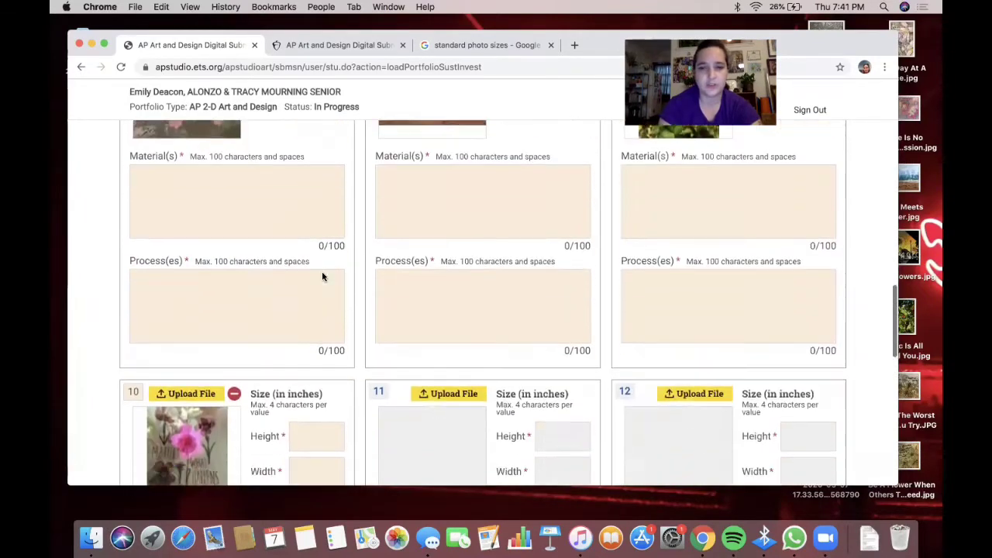
{"action": "scroll", "coordinate": [323, 277], "scroll_direction": "down", "scroll_amount": 1}
{"action": "left_click", "coordinate": [321, 395]}
{"action": "type", "text": "10"}
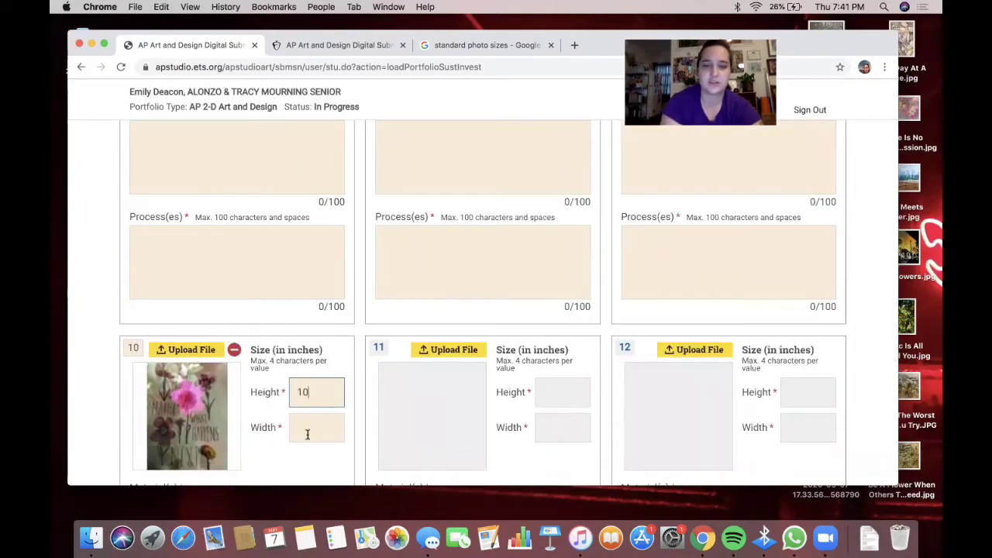
{"action": "left_click", "coordinate": [313, 426]}
{"action": "type", "text": "8"}
{"action": "scroll", "coordinate": [316, 418], "scroll_direction": "up", "scroll_amount": 15}
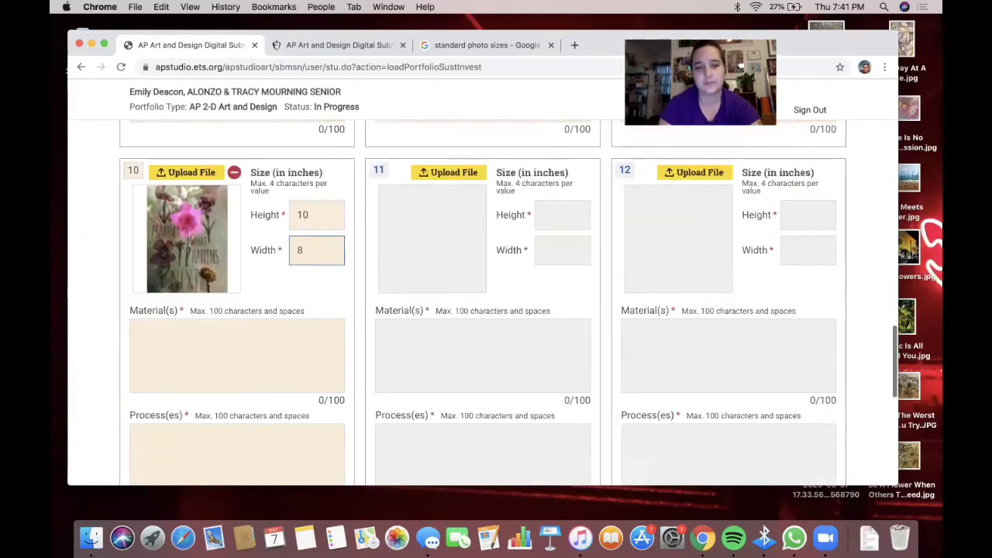
{"action": "scroll", "coordinate": [733, 442], "scroll_direction": "up", "scroll_amount": 5}
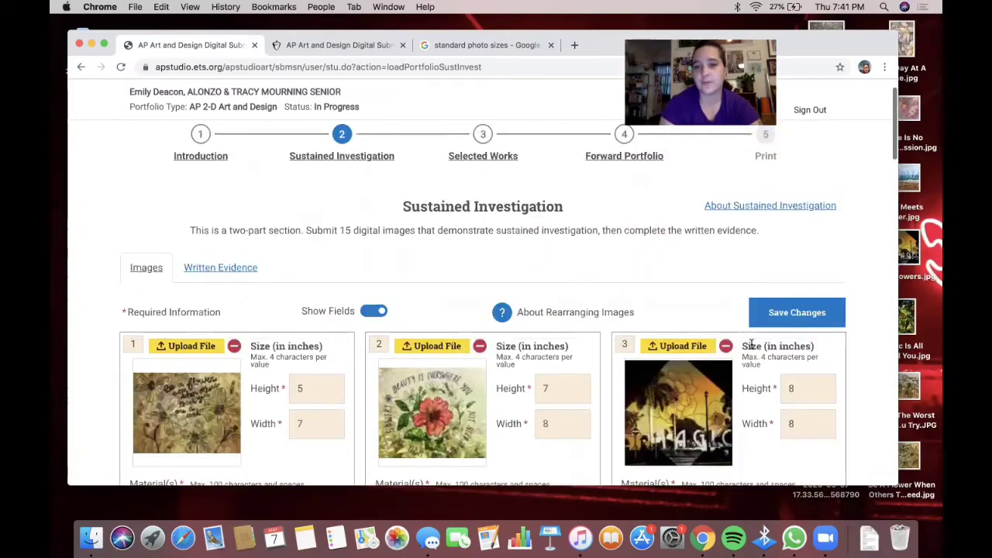
- Save Changes, acknowledge the 'Images and labels have been saved' alert, and scroll to slots 10–12
{"action": "left_click", "coordinate": [779, 313]}
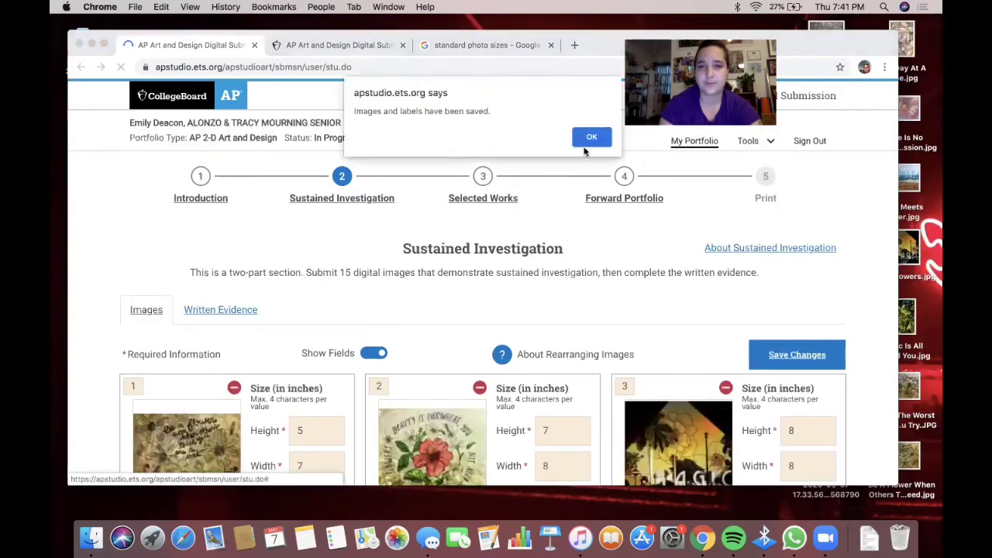
{"action": "left_click", "coordinate": [588, 140]}
{"action": "scroll", "coordinate": [447, 194], "scroll_direction": "down", "scroll_amount": 3}
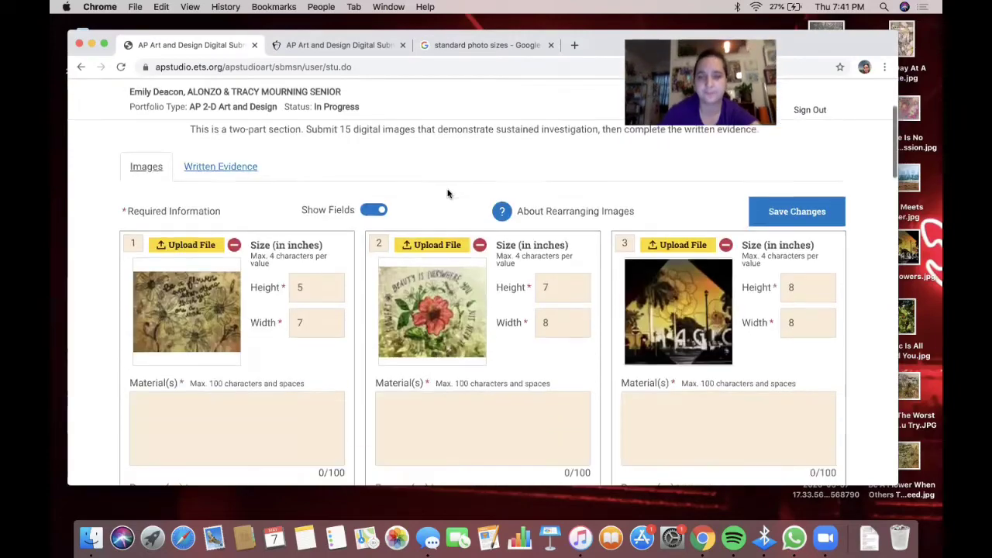
{"action": "scroll", "coordinate": [447, 193], "scroll_direction": "down", "scroll_amount": 2}
{"action": "scroll", "coordinate": [268, 271], "scroll_direction": "up", "scroll_amount": 1}
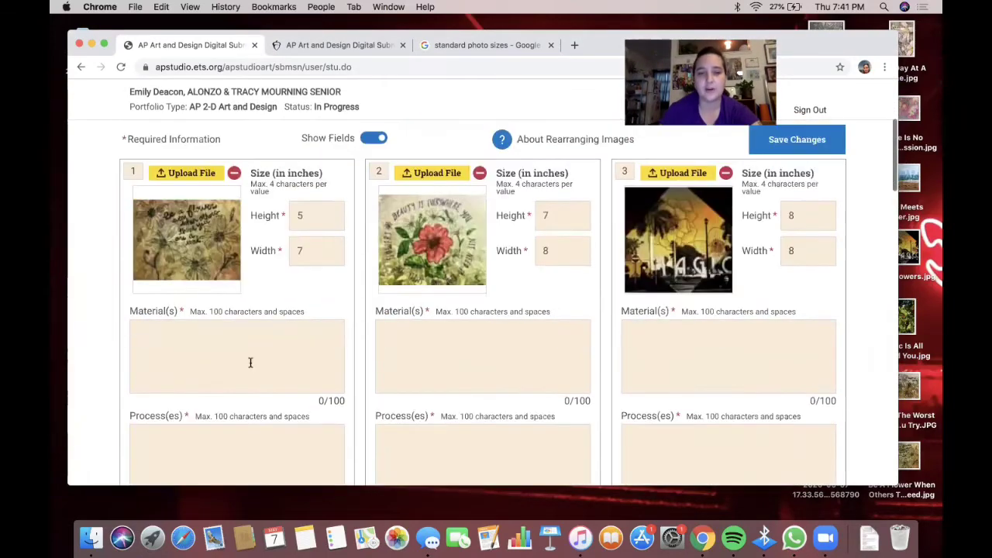
{"action": "scroll", "coordinate": [250, 363], "scroll_direction": "down", "scroll_amount": 10}
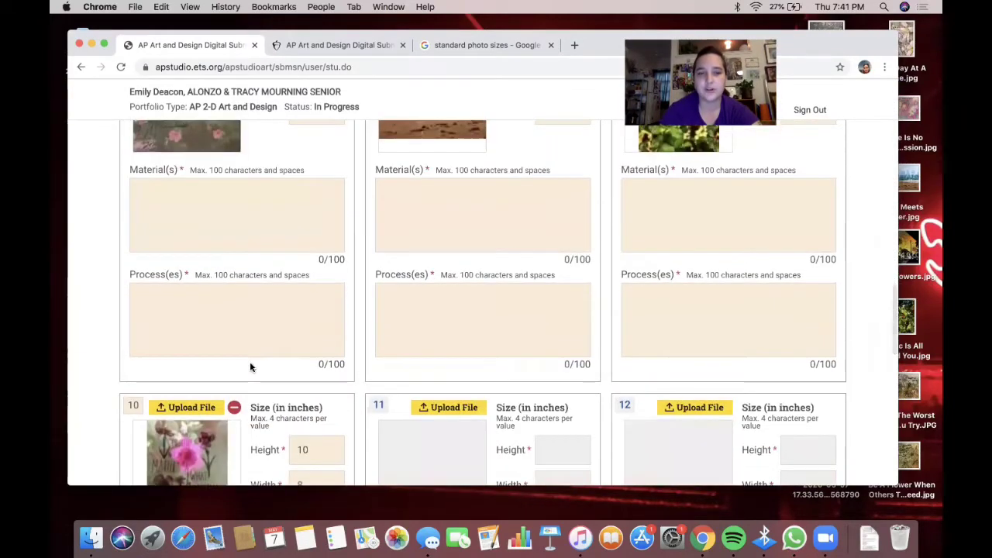
{"action": "scroll", "coordinate": [250, 367], "scroll_direction": "down", "scroll_amount": 5}
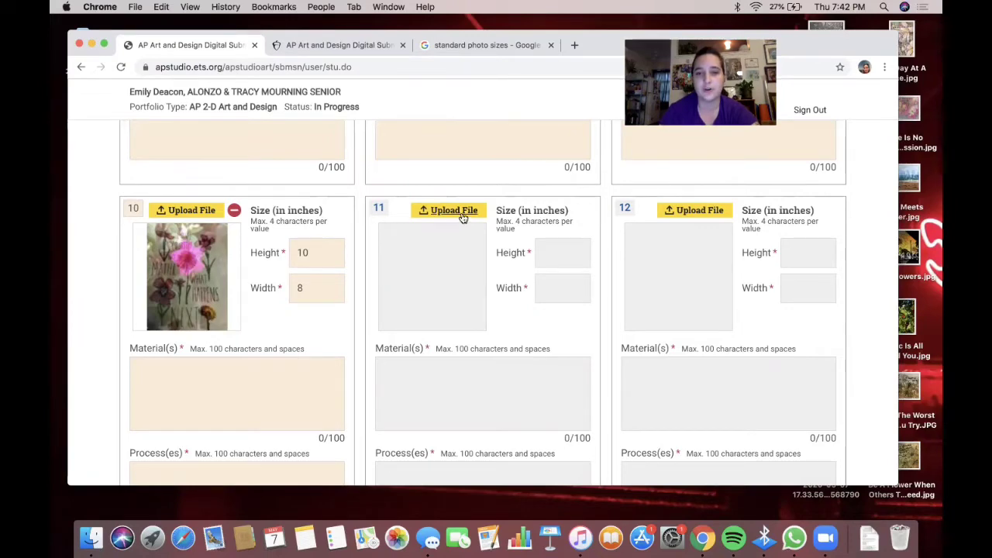
{"action": "scroll", "coordinate": [463, 218], "scroll_direction": "down", "scroll_amount": 5}
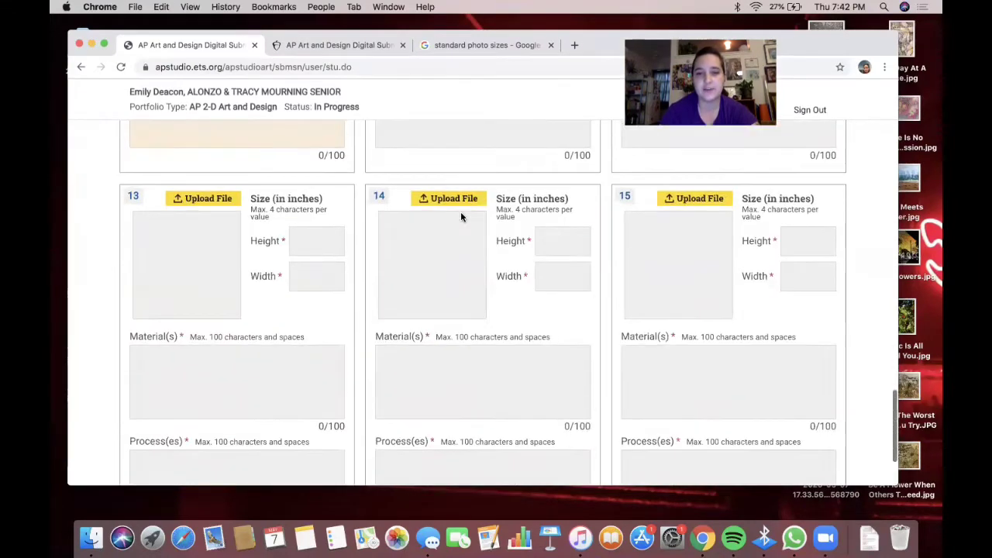
{"action": "scroll", "coordinate": [461, 218], "scroll_direction": "up", "scroll_amount": 5}
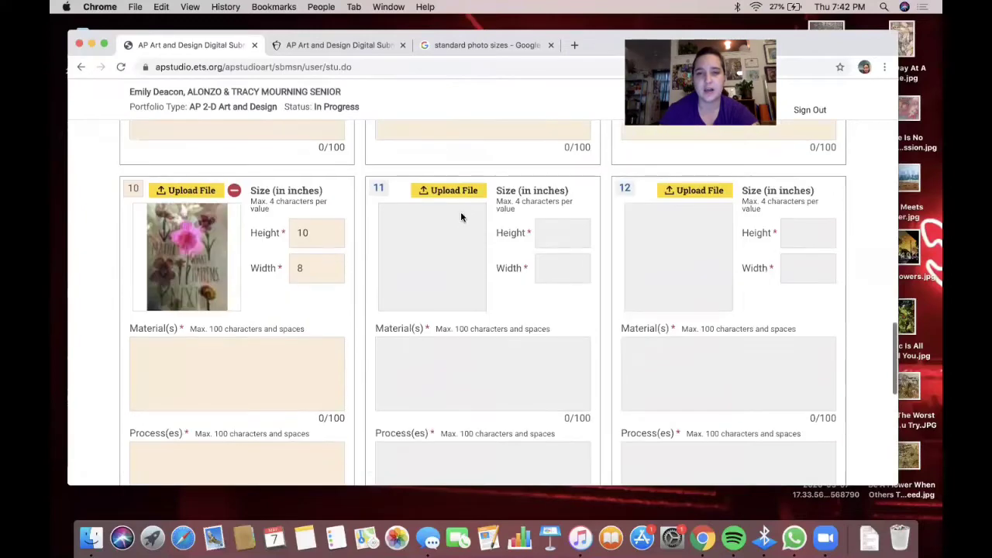
- Upload SI_Image11.jpg into slot 11 and check it in the enlarged preview
{"action": "left_click", "coordinate": [460, 192]}
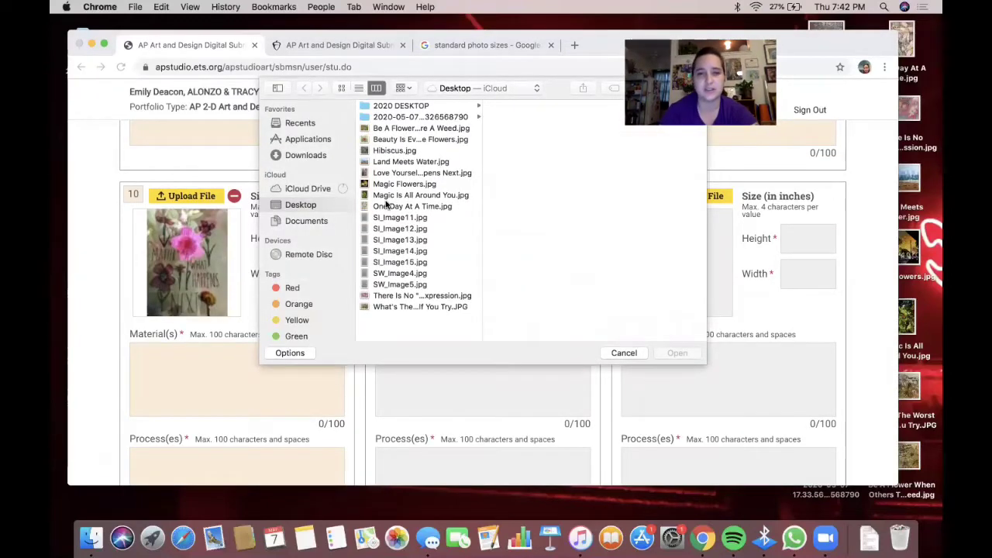
{"action": "left_click", "coordinate": [393, 218]}
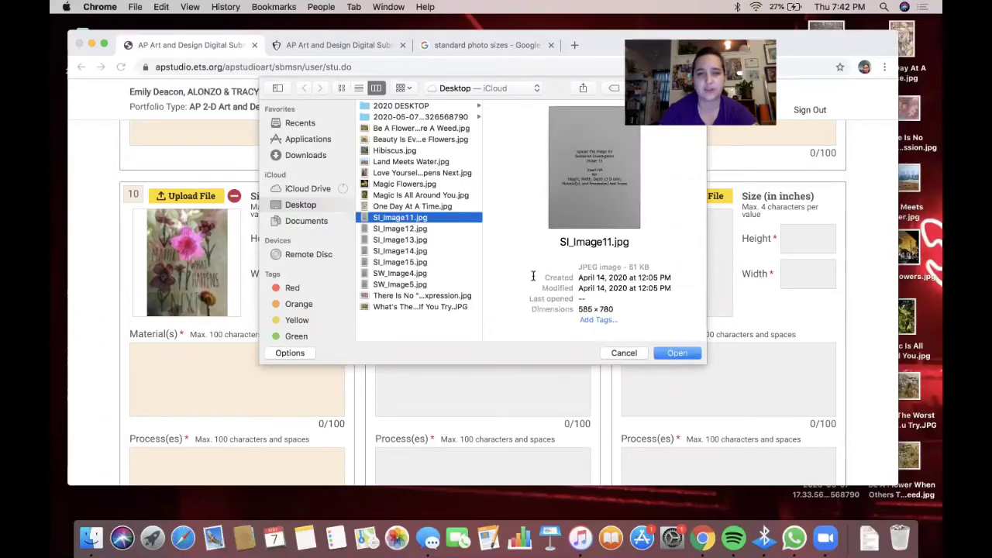
{"action": "left_click", "coordinate": [670, 352]}
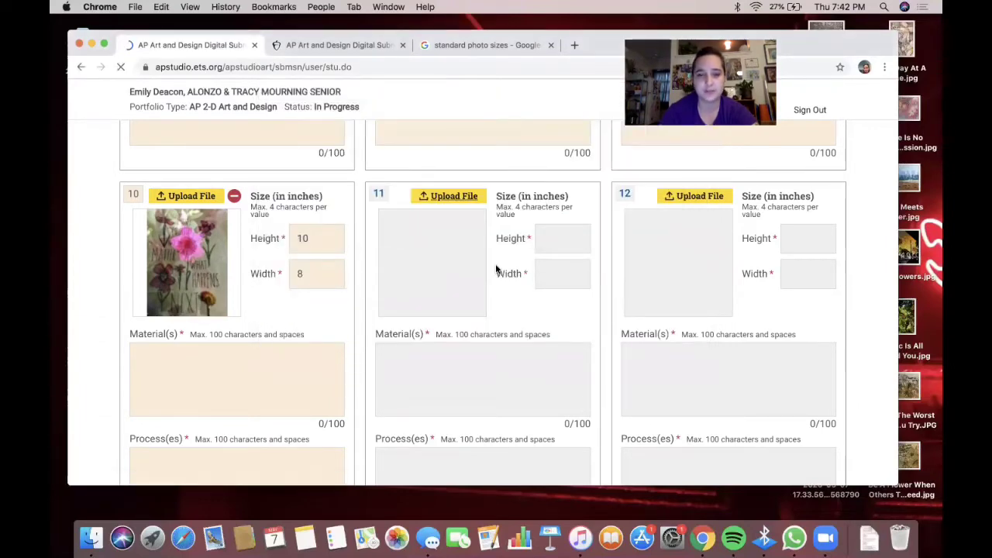
{"action": "scroll", "coordinate": [460, 349], "scroll_direction": "down", "scroll_amount": 10}
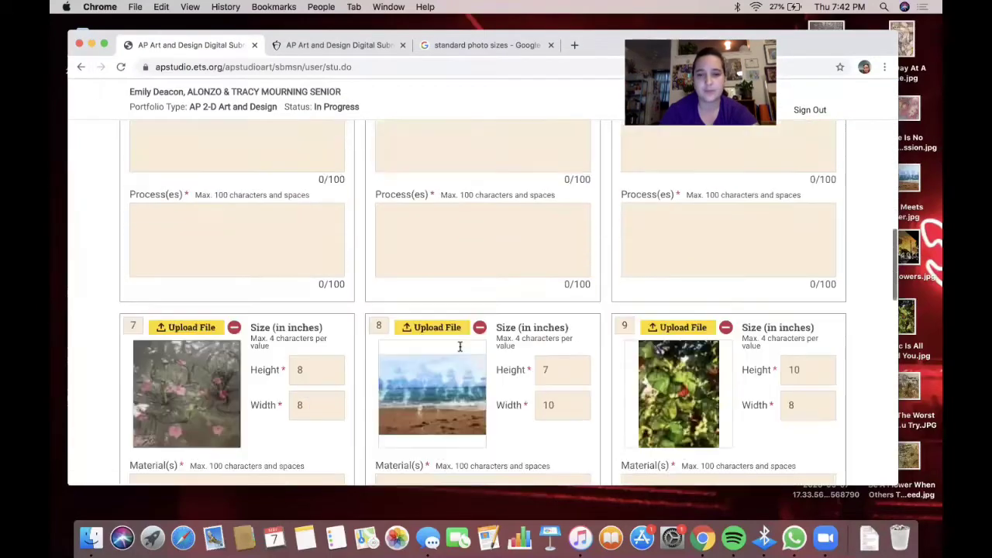
{"action": "scroll", "coordinate": [460, 346], "scroll_direction": "down", "scroll_amount": 7}
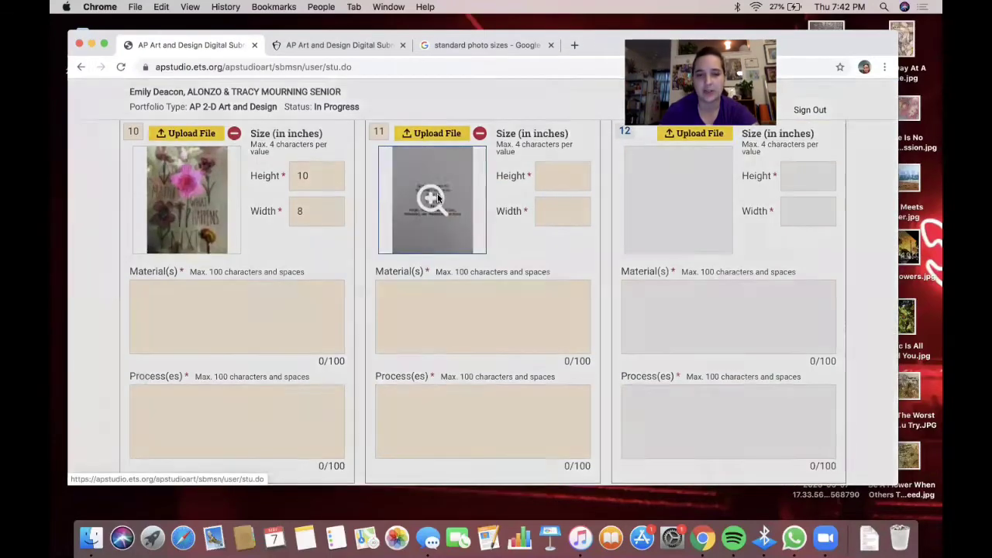
{"action": "left_click", "coordinate": [437, 199]}
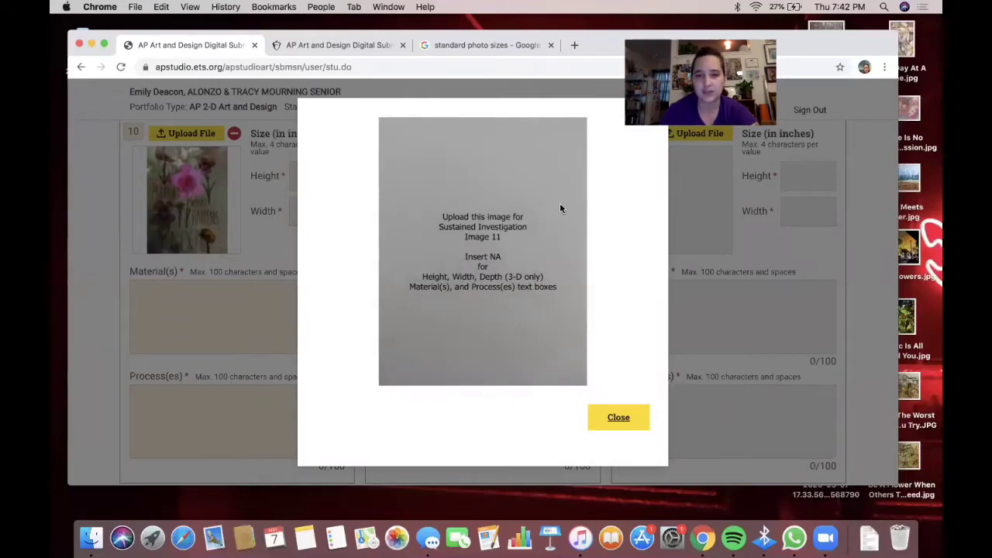
{"action": "left_click", "coordinate": [613, 418]}
{"action": "left_click", "coordinate": [432, 199]}
{"action": "left_click", "coordinate": [611, 422]}
- Enter NA in slot 11's height, width, materials and process fields
{"action": "left_click", "coordinate": [550, 184]}
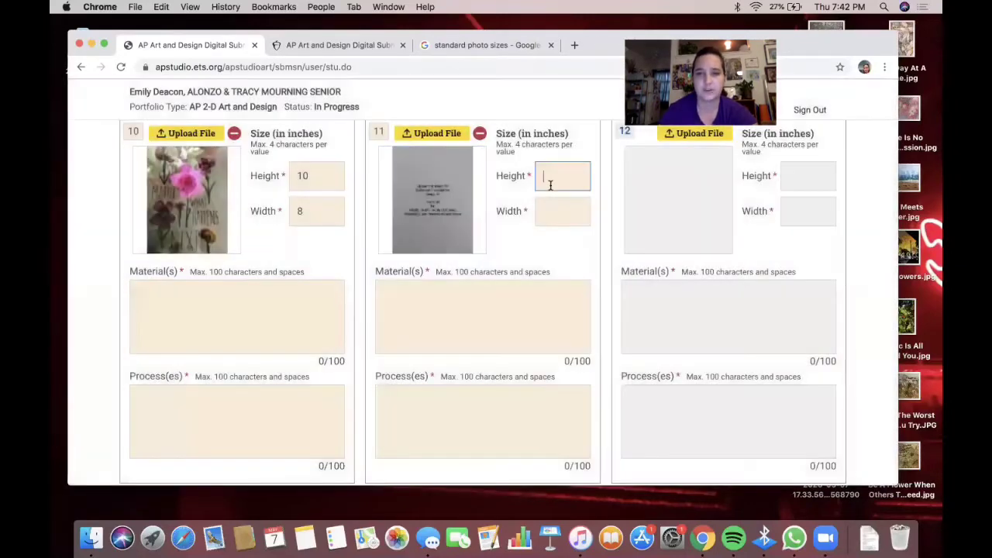
{"action": "left_click", "coordinate": [552, 212]}
{"action": "type", "text": "NA"}
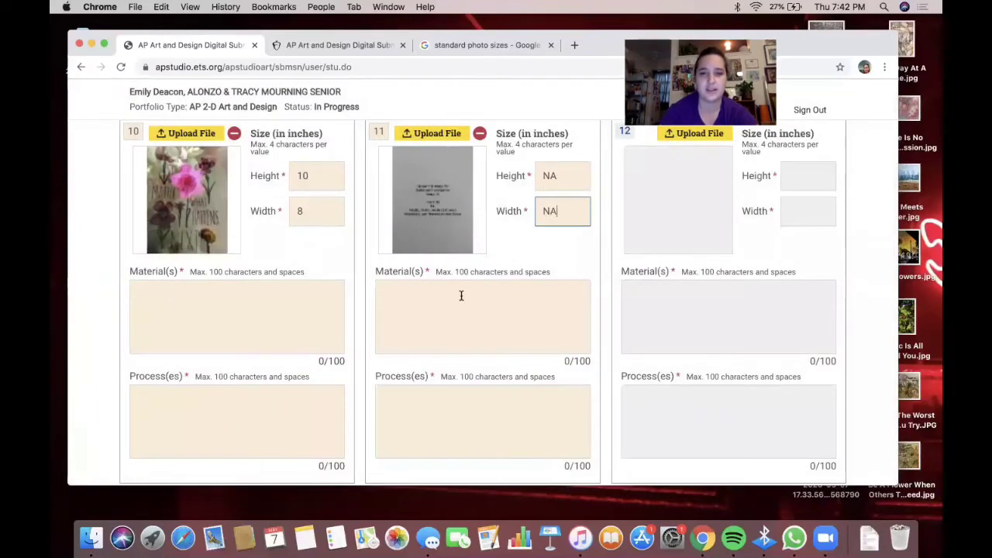
{"action": "left_click", "coordinate": [461, 295]}
{"action": "type", "text": "NA"}
{"action": "left_click", "coordinate": [431, 397]}
{"action": "type", "text": "NA"}
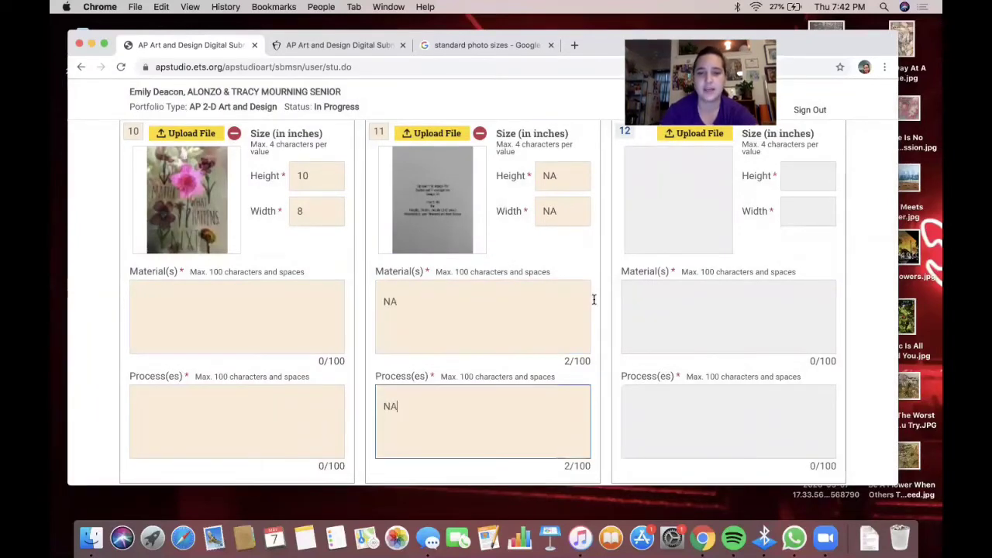
{"action": "left_click", "coordinate": [794, 180]}
{"action": "scroll", "coordinate": [601, 205], "scroll_direction": "down", "scroll_amount": 3}
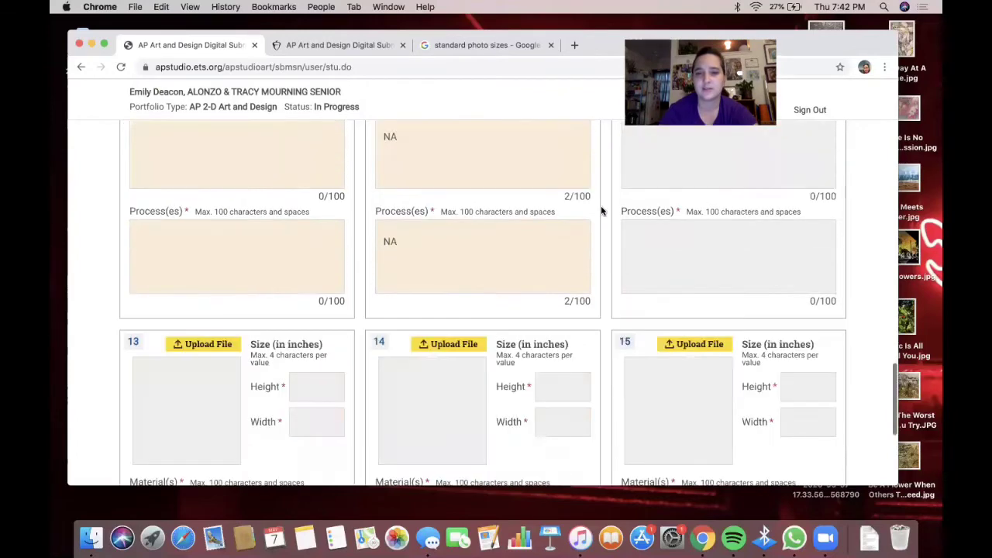
{"action": "scroll", "coordinate": [601, 206], "scroll_direction": "up", "scroll_amount": 4}
- Upload SI_Image12.jpg into slot 12
{"action": "left_click", "coordinate": [688, 199]}
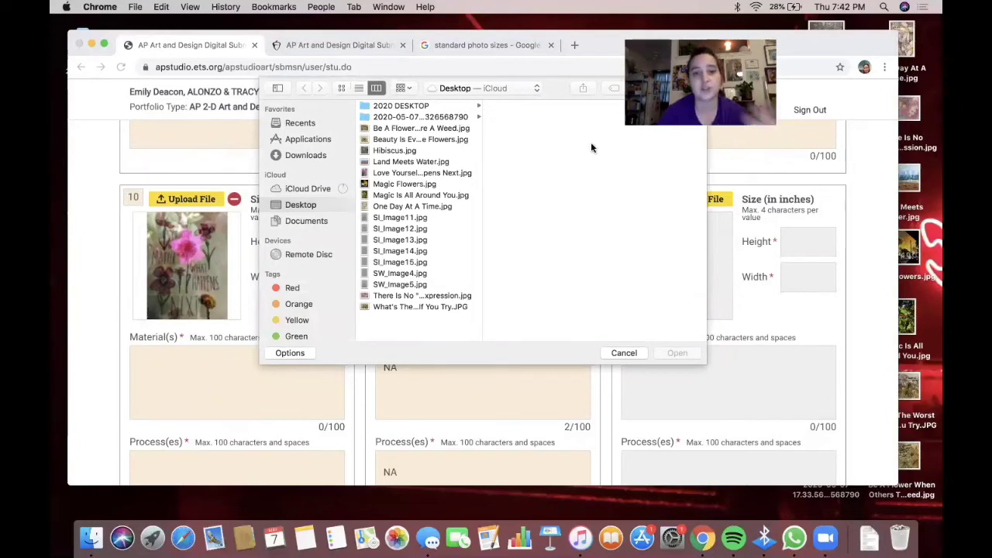
{"action": "left_click", "coordinate": [405, 228]}
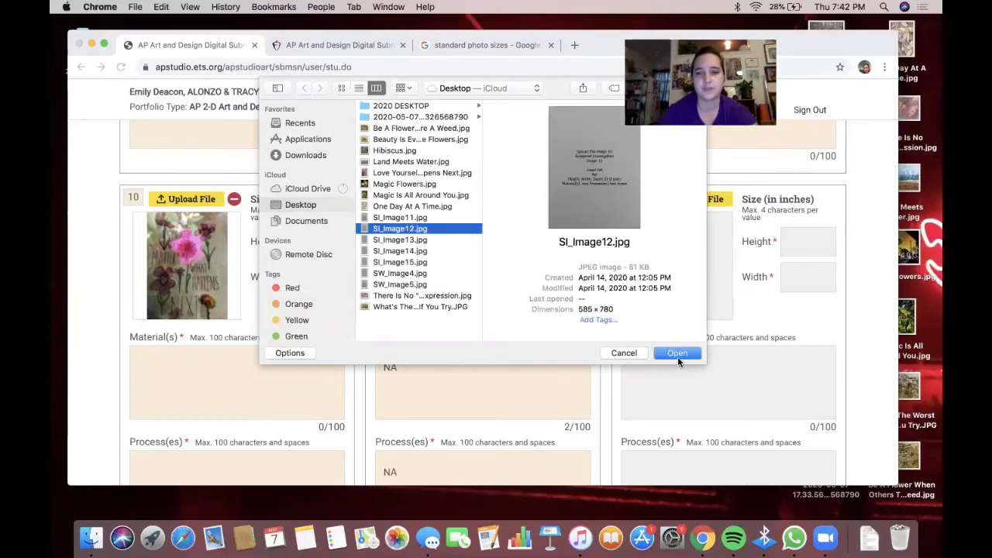
{"action": "left_click", "coordinate": [677, 355]}
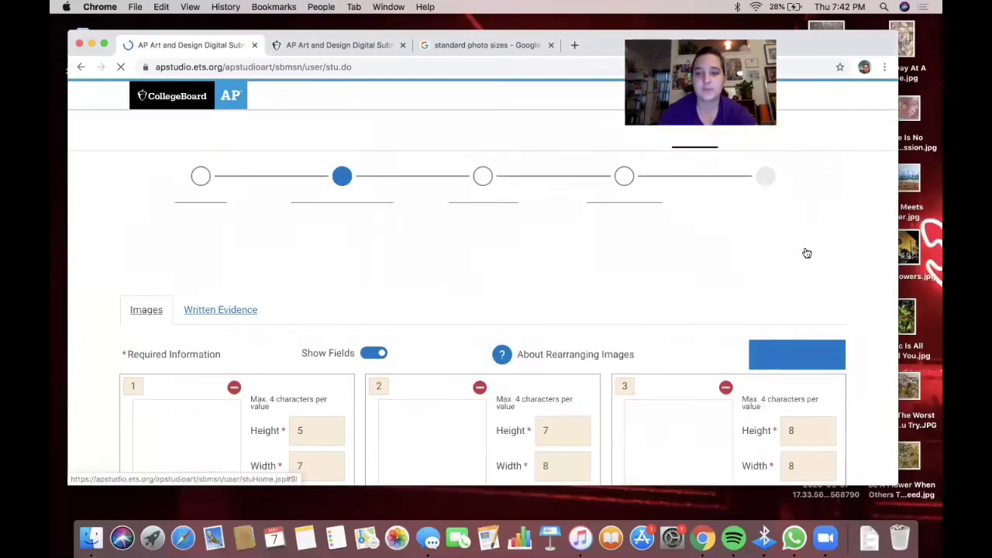
{"action": "scroll", "coordinate": [737, 366], "scroll_direction": "down", "scroll_amount": 15}
{"action": "scroll", "coordinate": [737, 371], "scroll_direction": "down", "scroll_amount": 10}
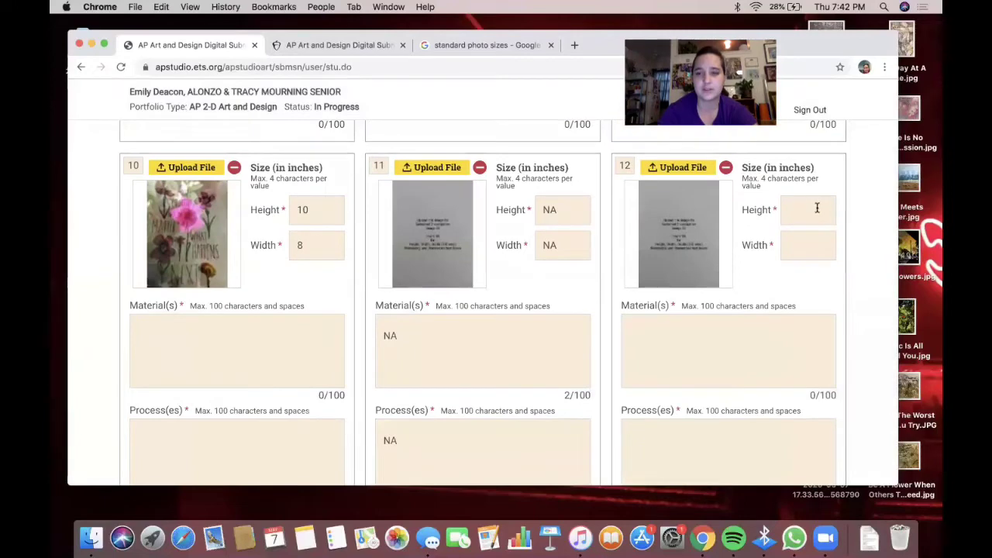
- Enter NA in slot 12's height, width, materials and process fields
{"action": "left_click", "coordinate": [817, 212]}
{"action": "type", "text": "NA"}
{"action": "key", "text": "Tab"}
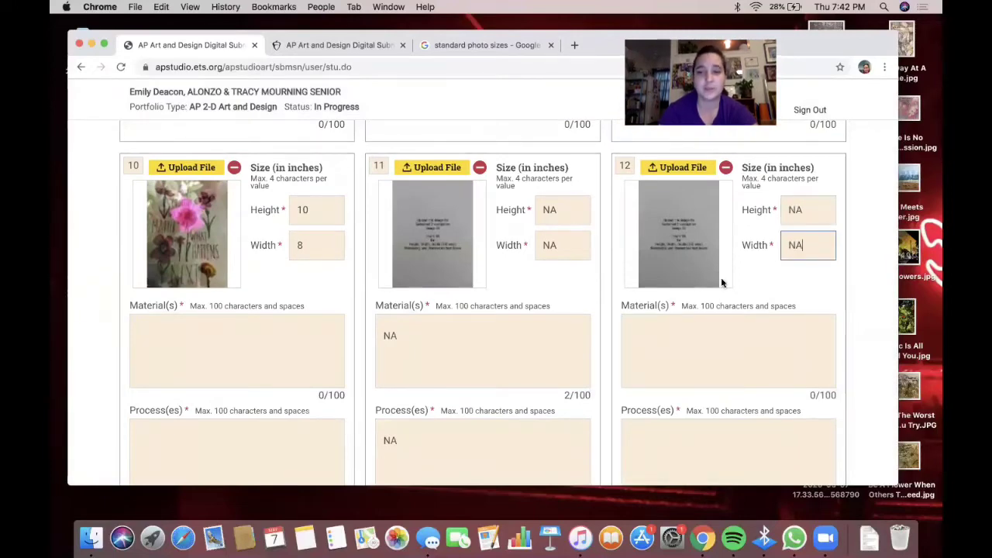
{"action": "left_click", "coordinate": [672, 331]}
{"action": "scroll", "coordinate": [671, 330], "scroll_direction": "down", "scroll_amount": 3}
{"action": "left_click", "coordinate": [668, 338]}
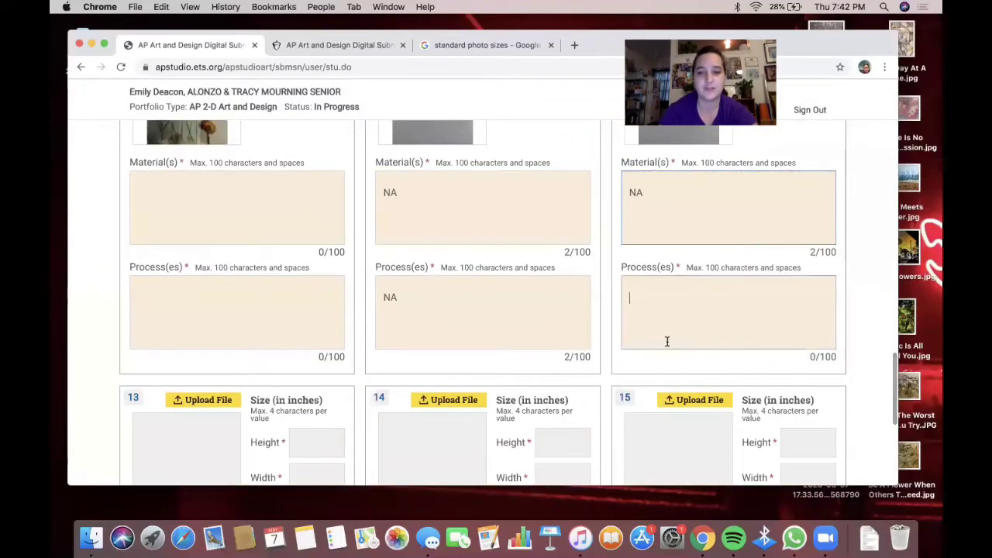
{"action": "type", "text": "NA"}
{"action": "scroll", "coordinate": [555, 274], "scroll_direction": "down", "scroll_amount": 4}
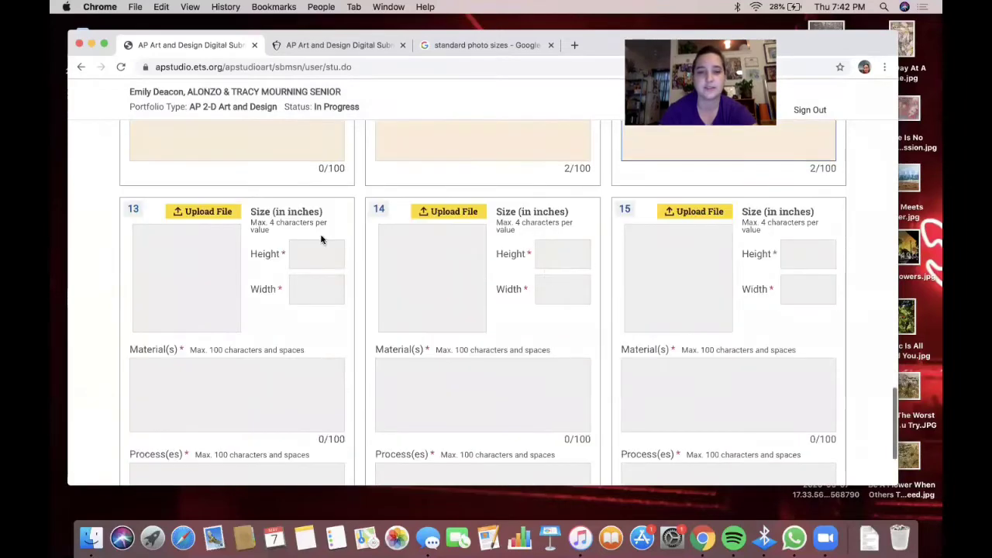
- Upload SI_Image13.jpg into slot 13
{"action": "left_click", "coordinate": [220, 217]}
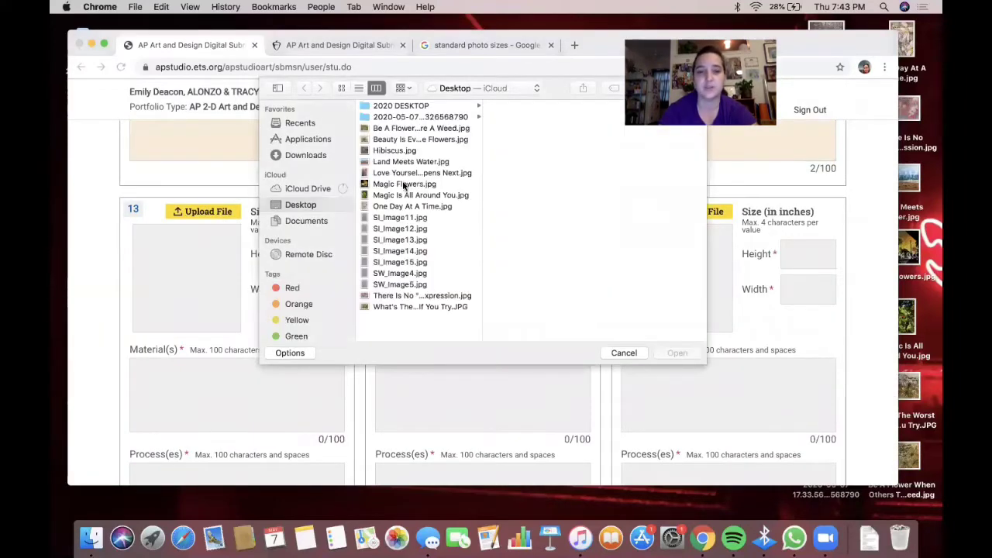
{"action": "left_click", "coordinate": [402, 240]}
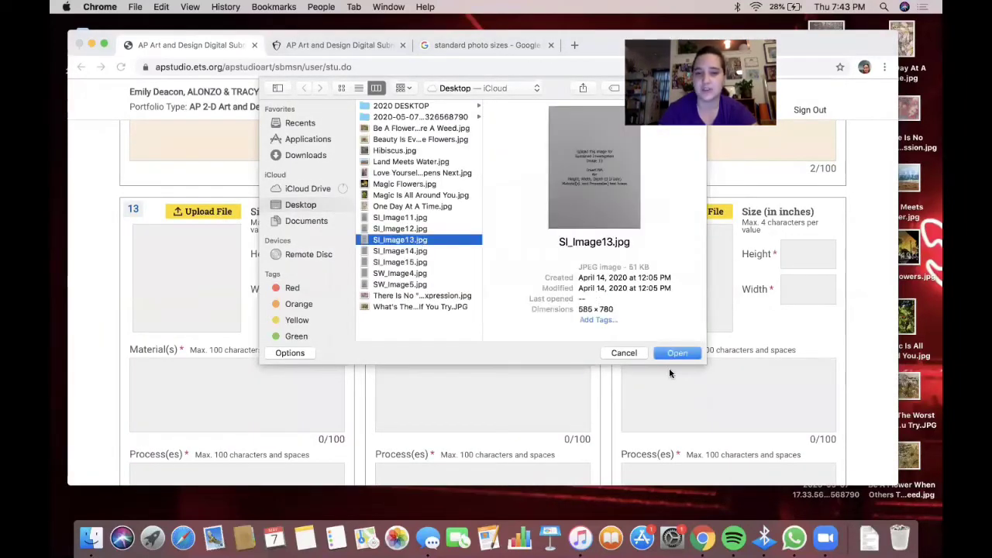
{"action": "left_click", "coordinate": [686, 354]}
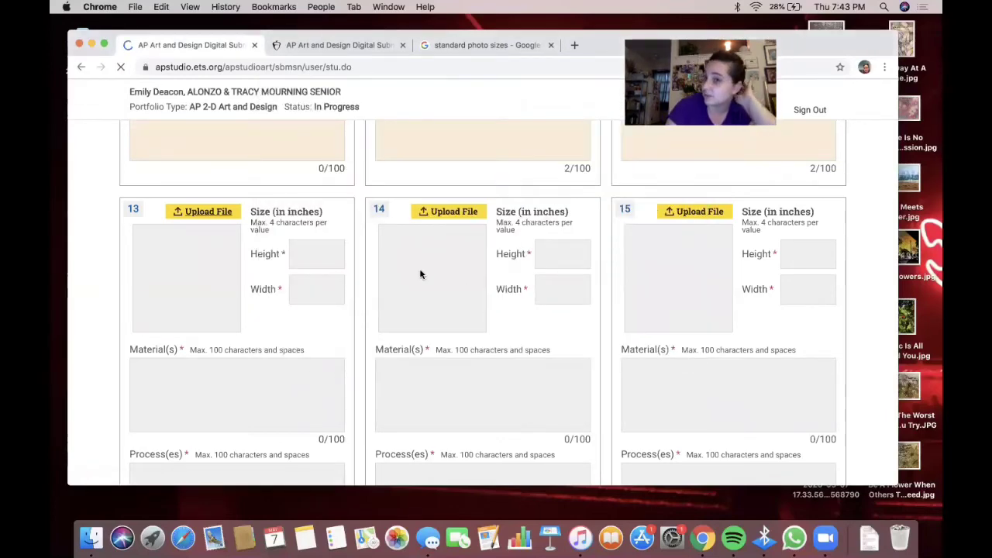
{"action": "scroll", "coordinate": [257, 263], "scroll_direction": "down", "scroll_amount": 5}
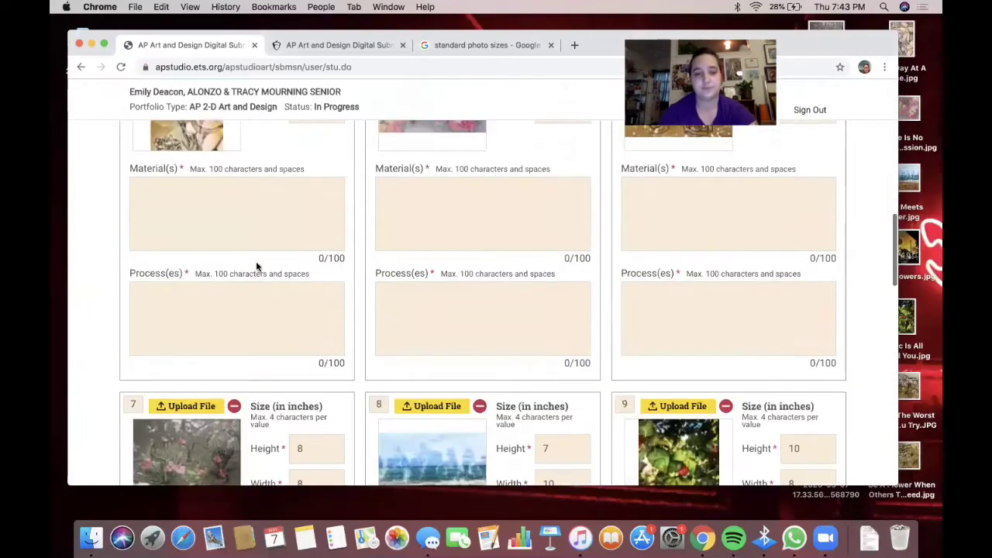
{"action": "scroll", "coordinate": [257, 266], "scroll_direction": "down", "scroll_amount": 20}
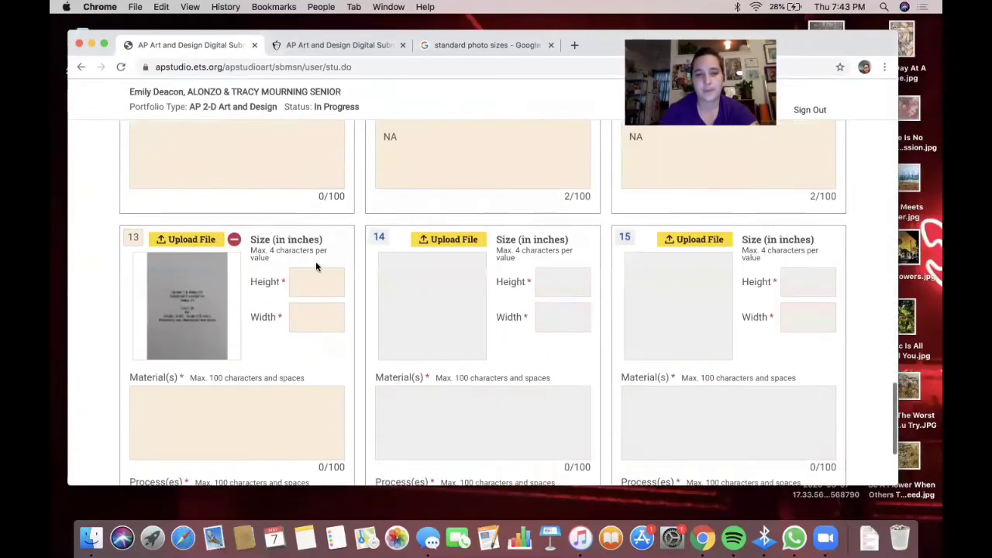
- Enter NA in slot 13's height, width and materials fields
{"action": "left_click", "coordinate": [309, 281]}
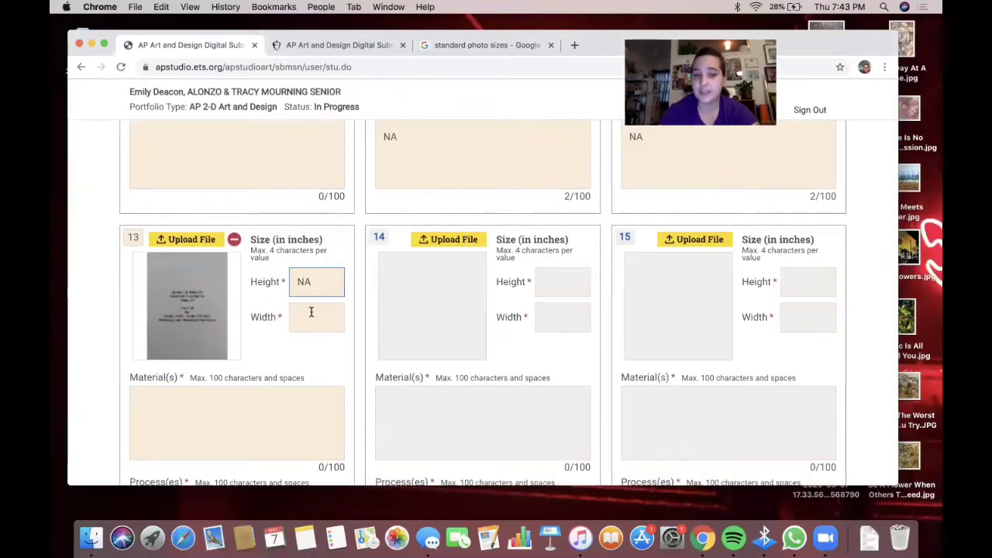
{"action": "left_click", "coordinate": [311, 313]}
{"action": "type", "text": "NA"}
{"action": "left_click", "coordinate": [242, 391]}
{"action": "type", "text": "NA"}
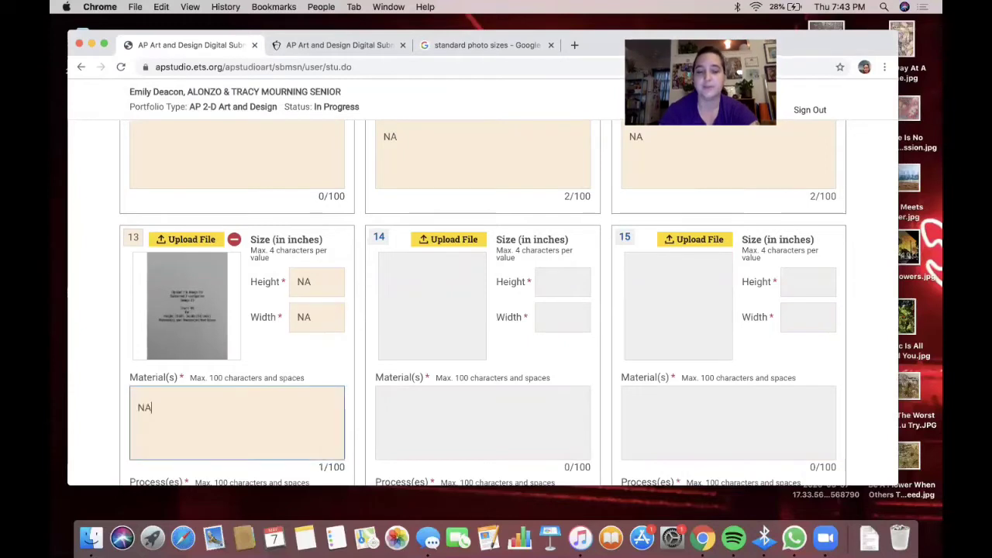
- Upload SI_Image14.jpg into slot 14
{"action": "left_click", "coordinate": [465, 240]}
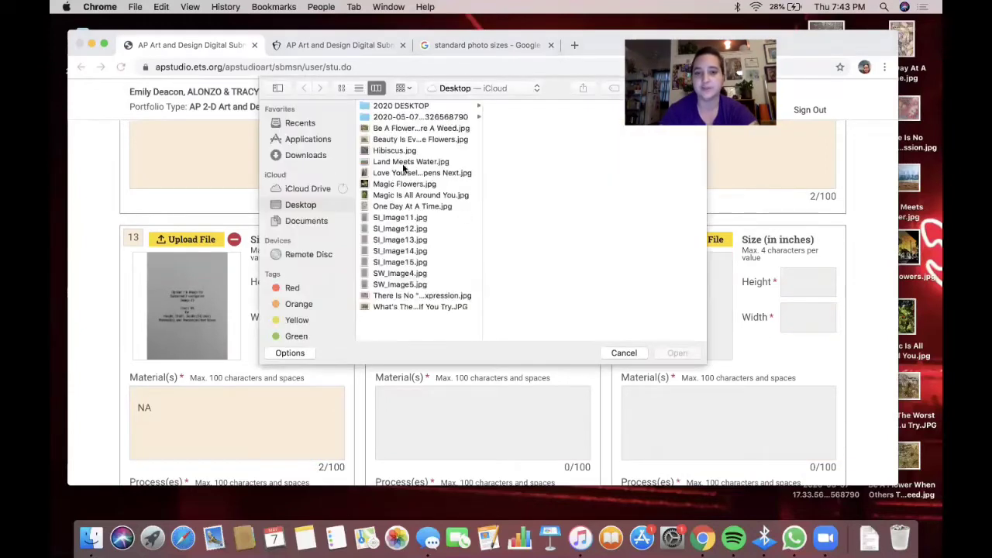
{"action": "left_click", "coordinate": [399, 251]}
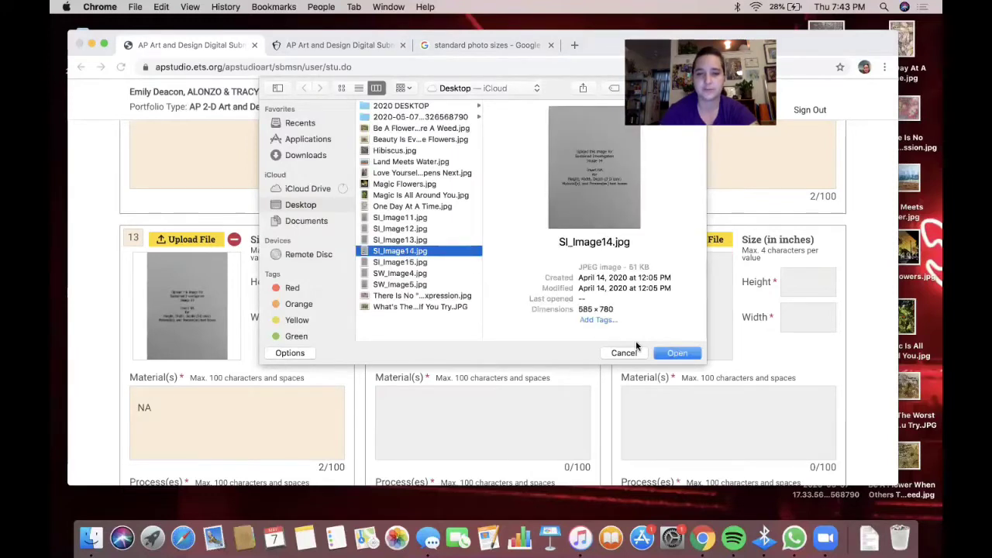
{"action": "left_click", "coordinate": [670, 351]}
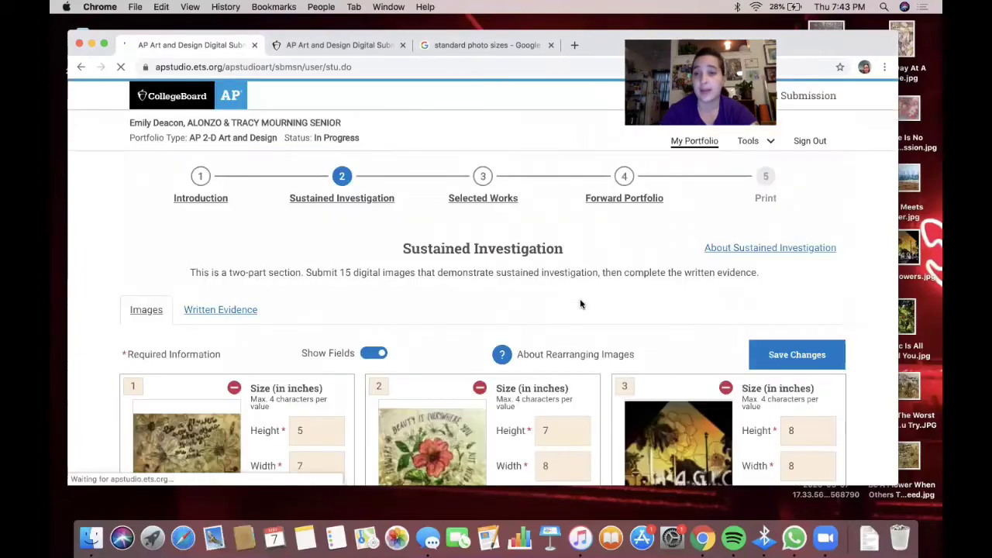
{"action": "scroll", "coordinate": [579, 298], "scroll_direction": "down", "scroll_amount": 15}
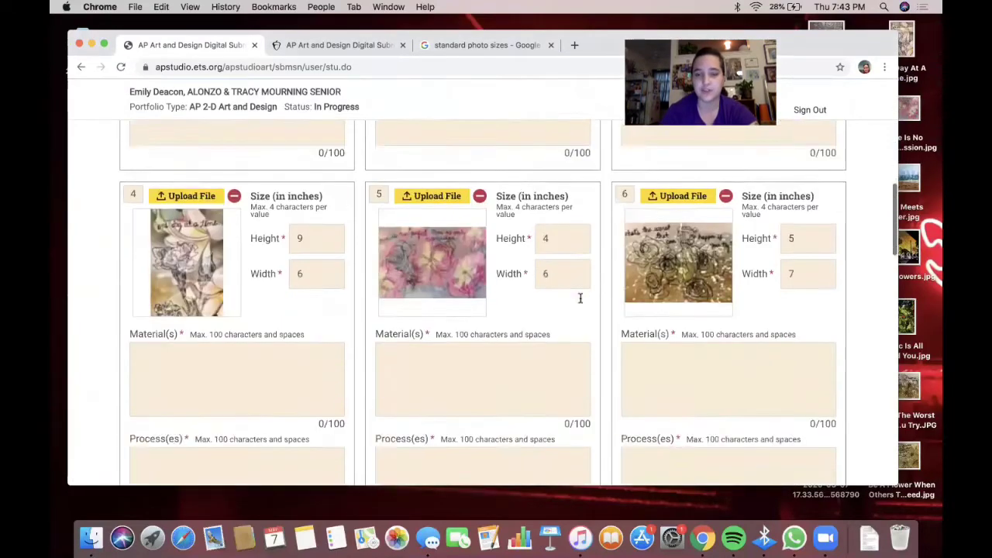
{"action": "scroll", "coordinate": [523, 411], "scroll_direction": "down", "scroll_amount": 5}
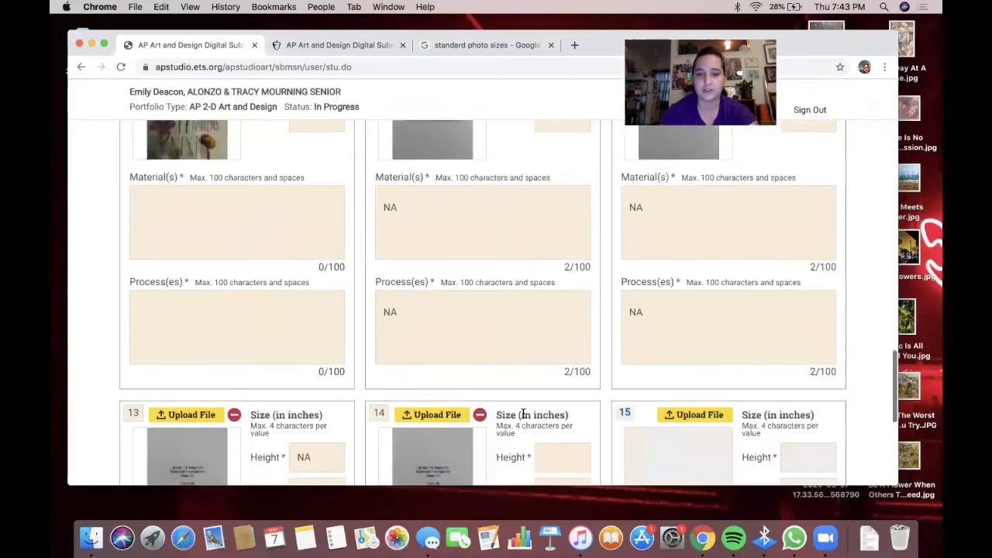
- Enter NA in slot 14's height, width and materials fields
{"action": "left_click", "coordinate": [568, 284]}
{"action": "type", "text": "NA"}
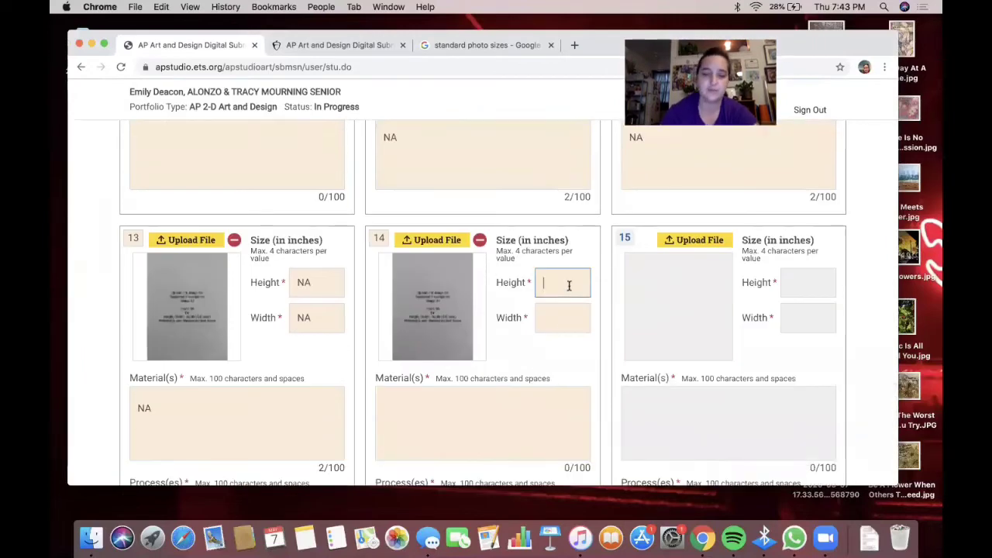
{"action": "left_click", "coordinate": [544, 313]}
{"action": "type", "text": "NA"}
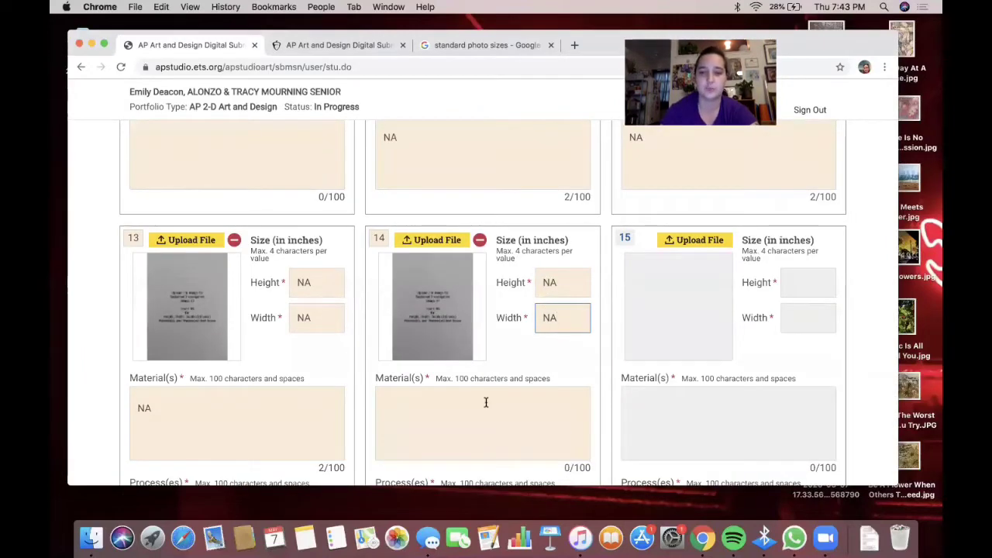
{"action": "left_click", "coordinate": [483, 408]}
{"action": "type", "text": "NA"}
{"action": "scroll", "coordinate": [483, 310], "scroll_direction": "down", "scroll_amount": 3}
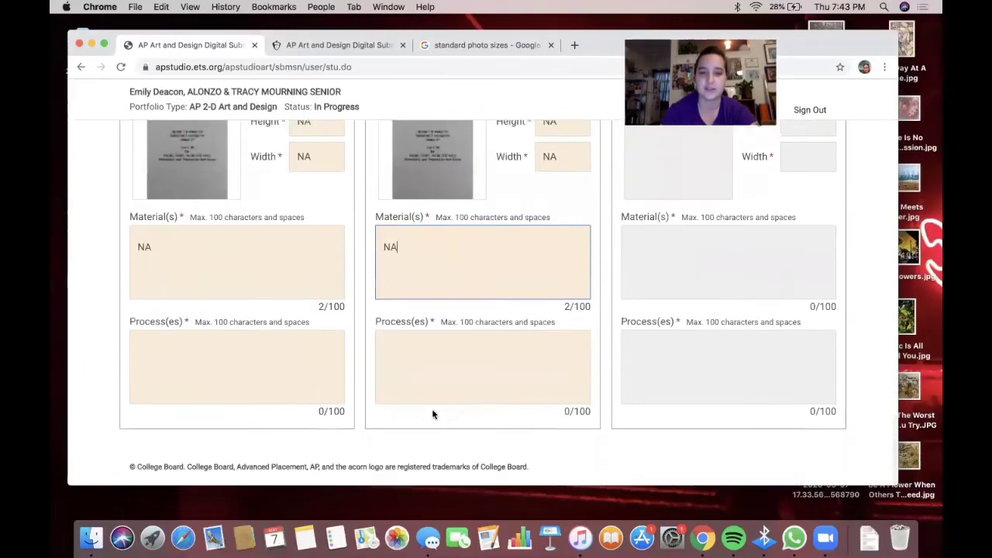
- Enter NA in the process fields of slots 13 and 14
{"action": "left_click", "coordinate": [332, 390]}
{"action": "type", "text": "NA"}
{"action": "left_click", "coordinate": [459, 368]}
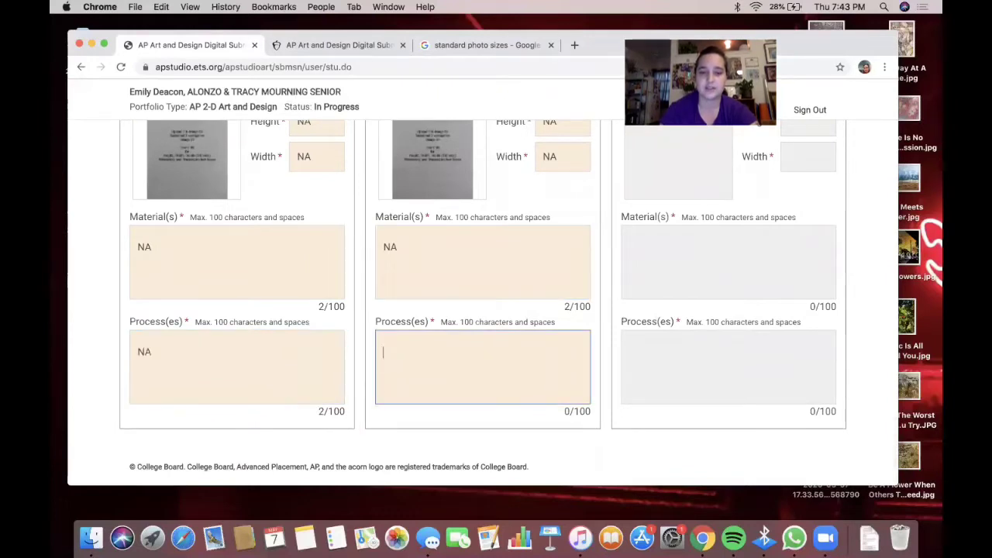
{"action": "type", "text": "NO"}
{"action": "key", "text": "BackSpace"}
{"action": "type", "text": "A"}
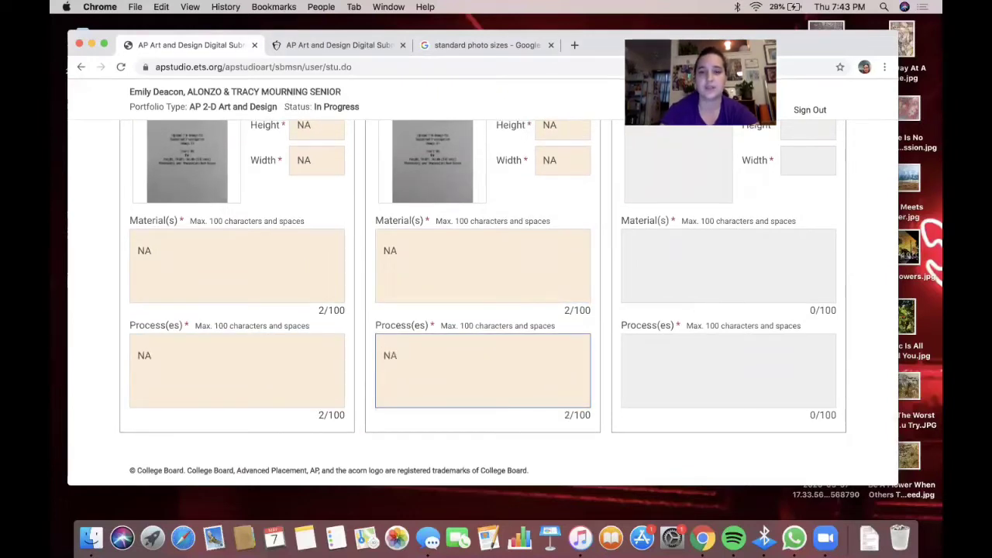
{"action": "scroll", "coordinate": [697, 287], "scroll_direction": "up", "scroll_amount": 3}
- Upload the SI_Image15.jpg placeholder into slot 15
{"action": "left_click", "coordinate": [708, 261]}
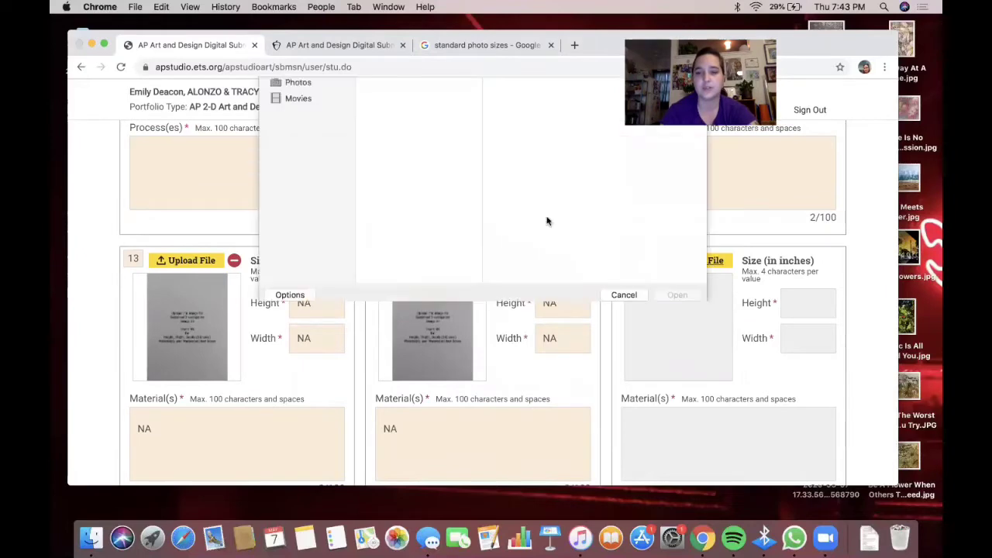
{"action": "left_click", "coordinate": [390, 285]}
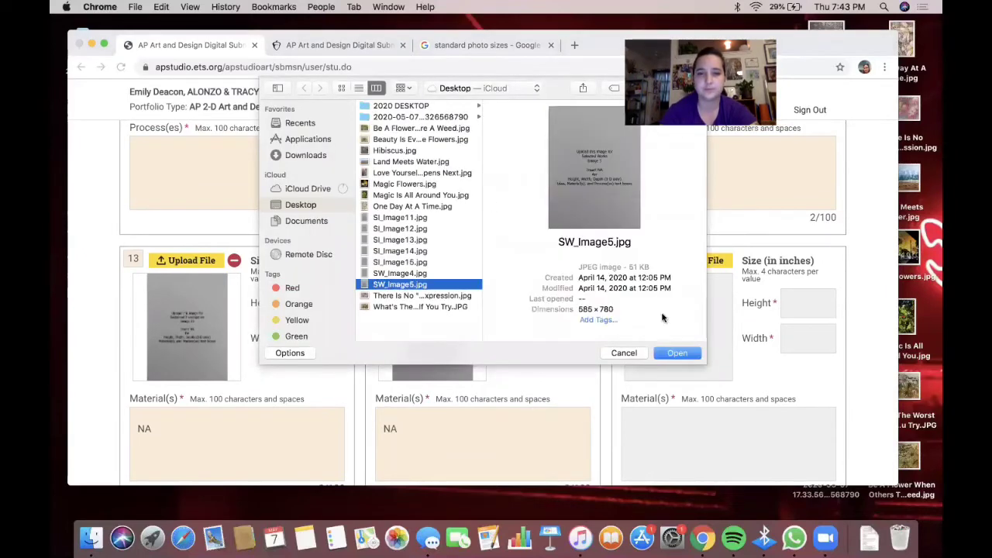
{"action": "left_click", "coordinate": [398, 263]}
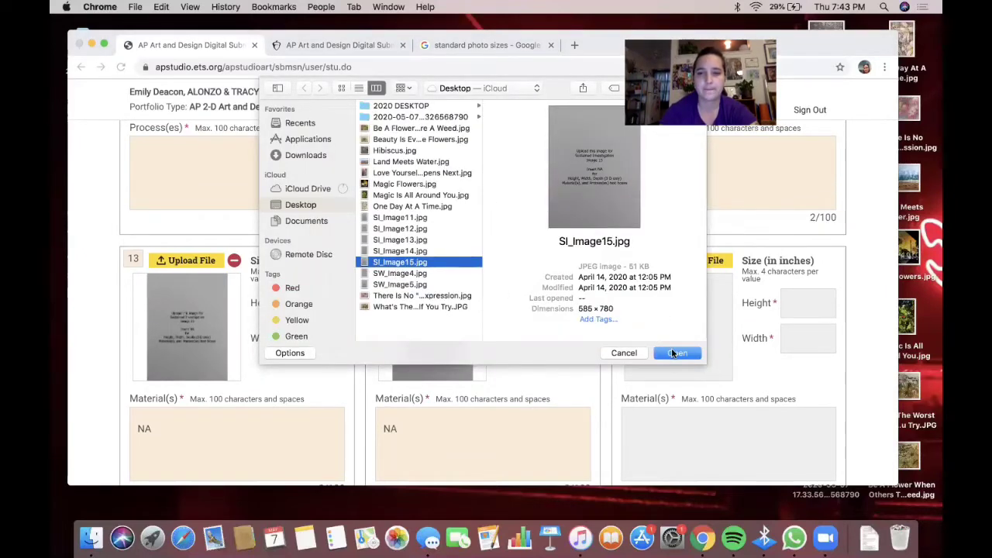
{"action": "left_click", "coordinate": [668, 351]}
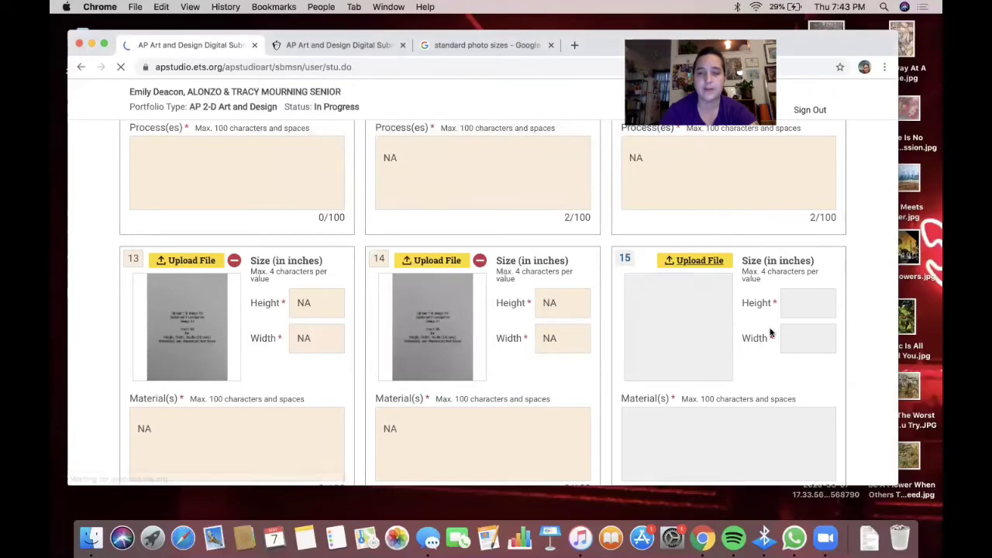
{"action": "scroll", "coordinate": [769, 332], "scroll_direction": "down", "scroll_amount": 8}
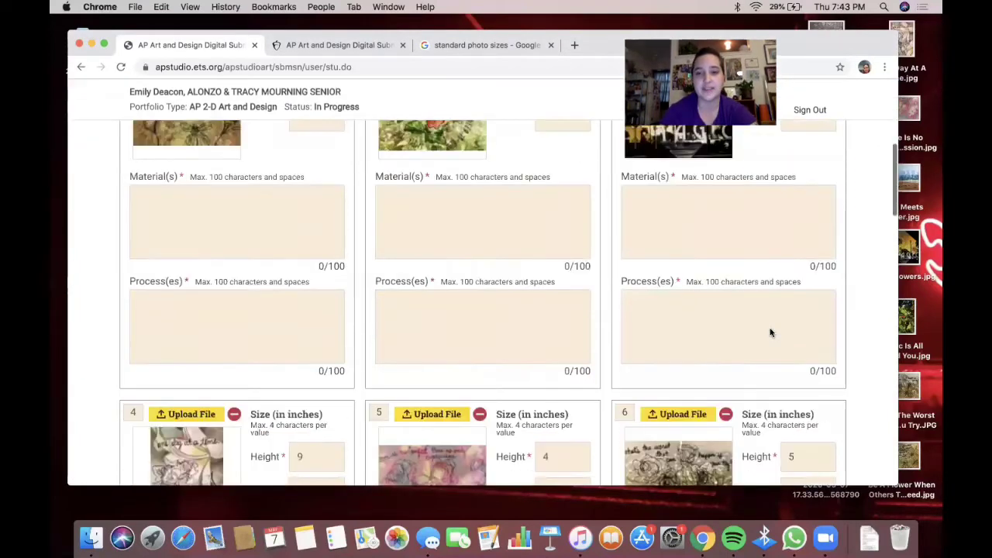
{"action": "scroll", "coordinate": [769, 331], "scroll_direction": "up", "scroll_amount": 8}
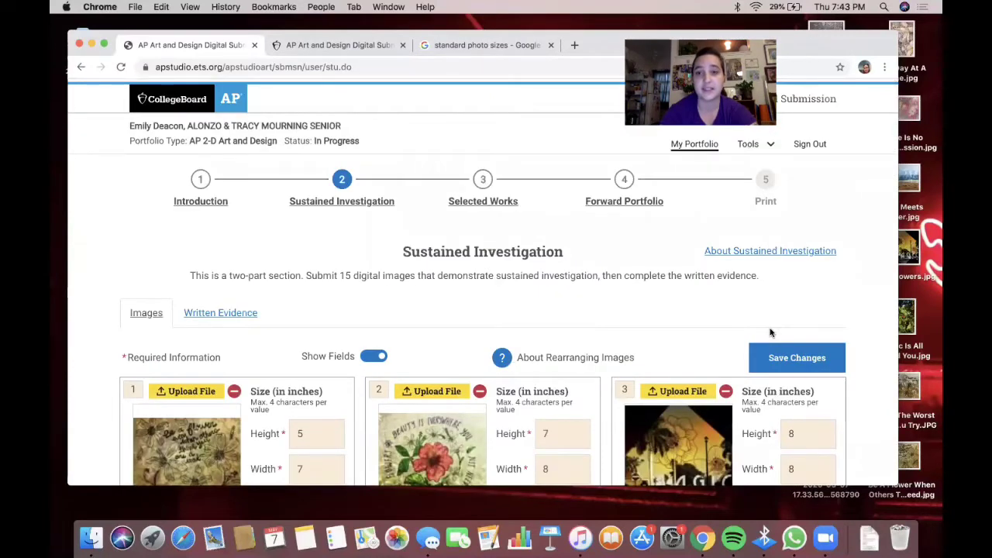
{"action": "scroll", "coordinate": [771, 332], "scroll_direction": "down", "scroll_amount": 1}
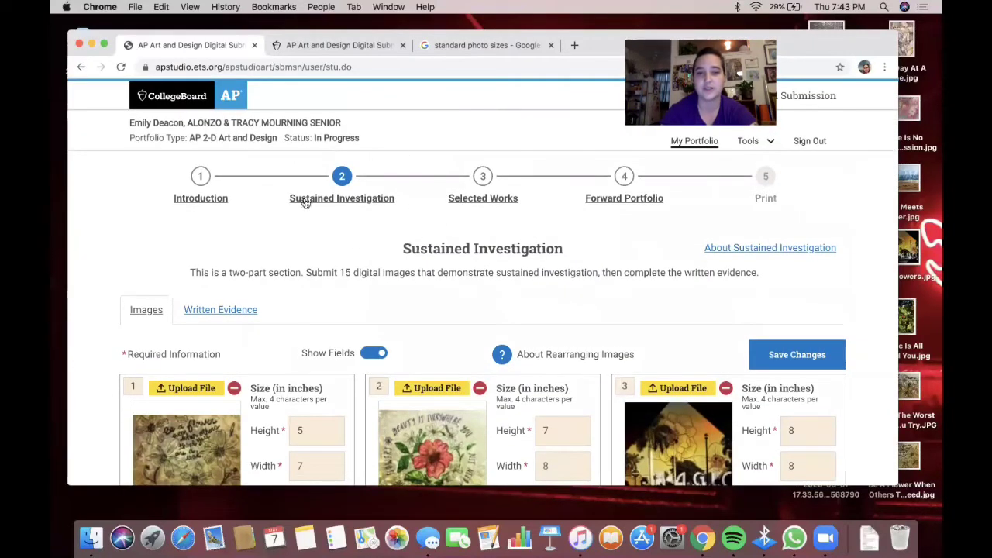
{"action": "scroll", "coordinate": [690, 307], "scroll_direction": "down", "scroll_amount": 20}
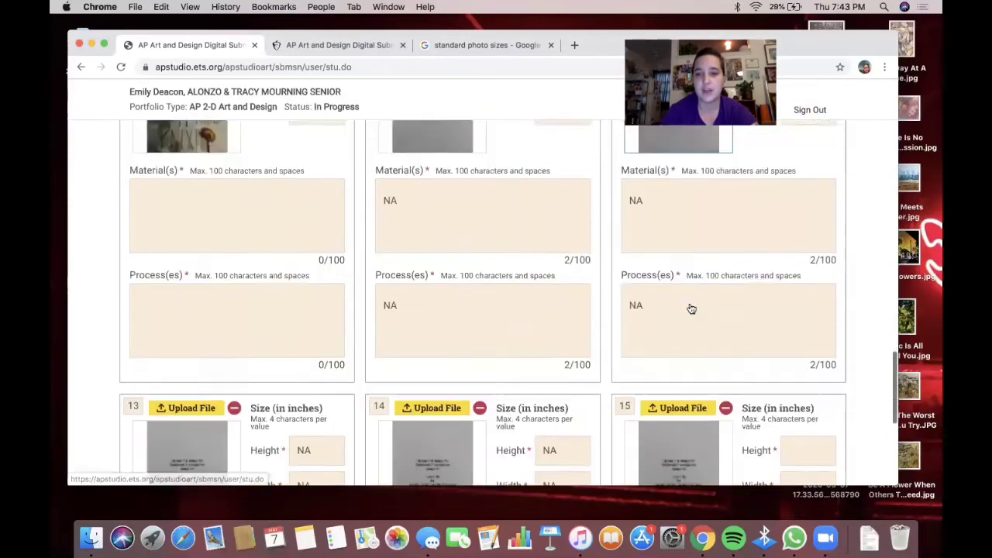
{"action": "scroll", "coordinate": [691, 309], "scroll_direction": "down", "scroll_amount": 5}
- Enter NA in image 15's height, width, materials and process fields
{"action": "left_click", "coordinate": [801, 244]}
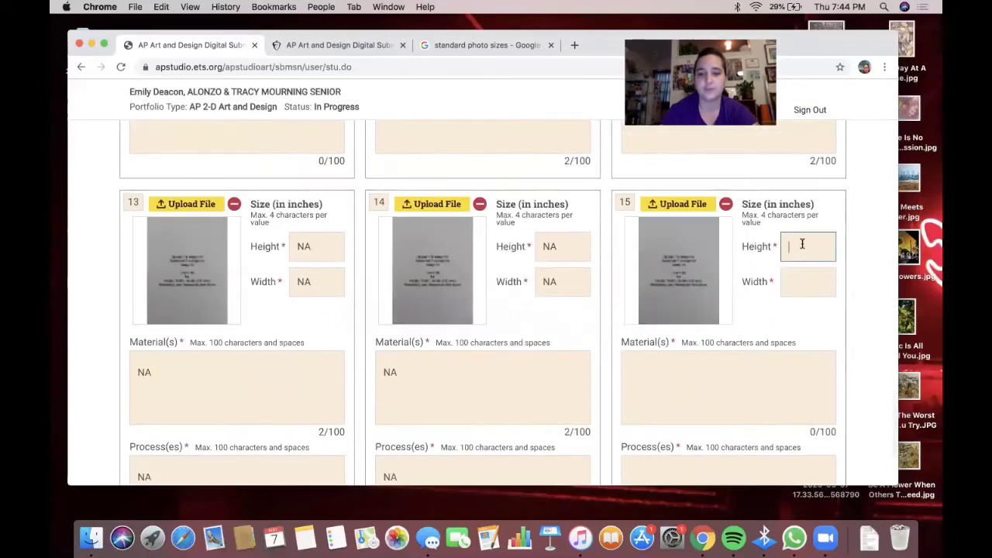
{"action": "type", "text": "na"}
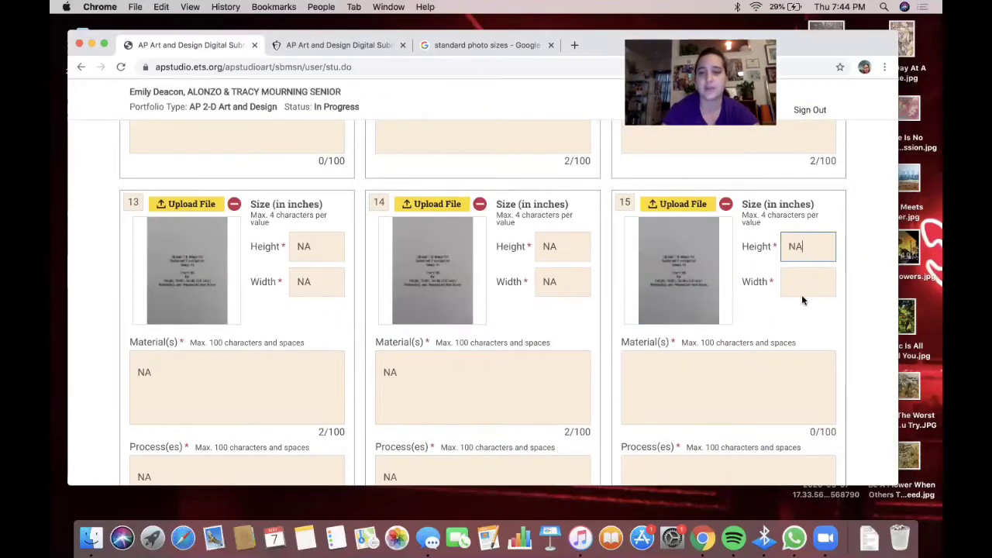
{"action": "left_click", "coordinate": [801, 291]}
{"action": "type", "text": "NA"}
{"action": "left_click", "coordinate": [741, 366]}
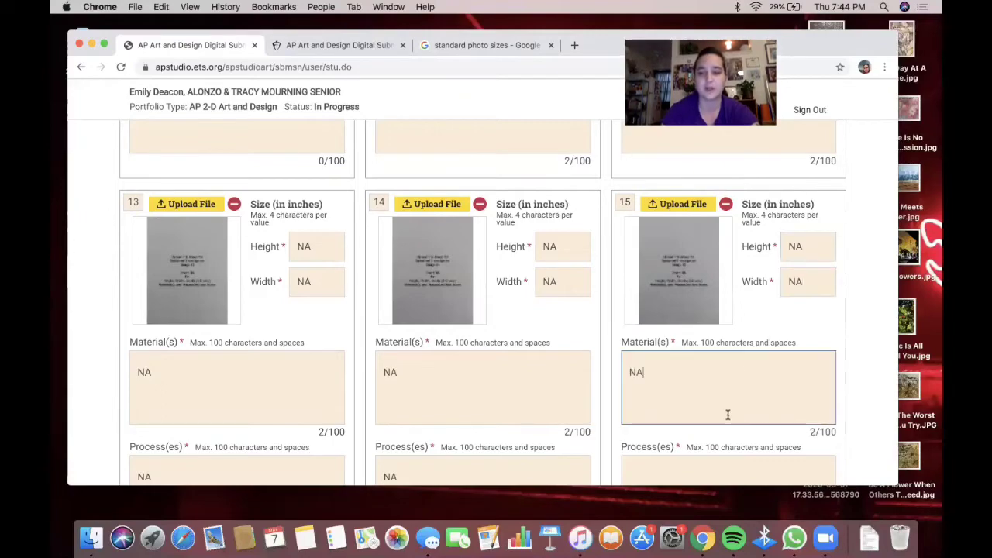
{"action": "type", "text": "NA"}
{"action": "scroll", "coordinate": [726, 412], "scroll_direction": "down", "scroll_amount": 2}
{"action": "left_click", "coordinate": [719, 411]}
{"action": "type", "text": "NA"}
{"action": "scroll", "coordinate": [730, 315], "scroll_direction": "up", "scroll_amount": 10}
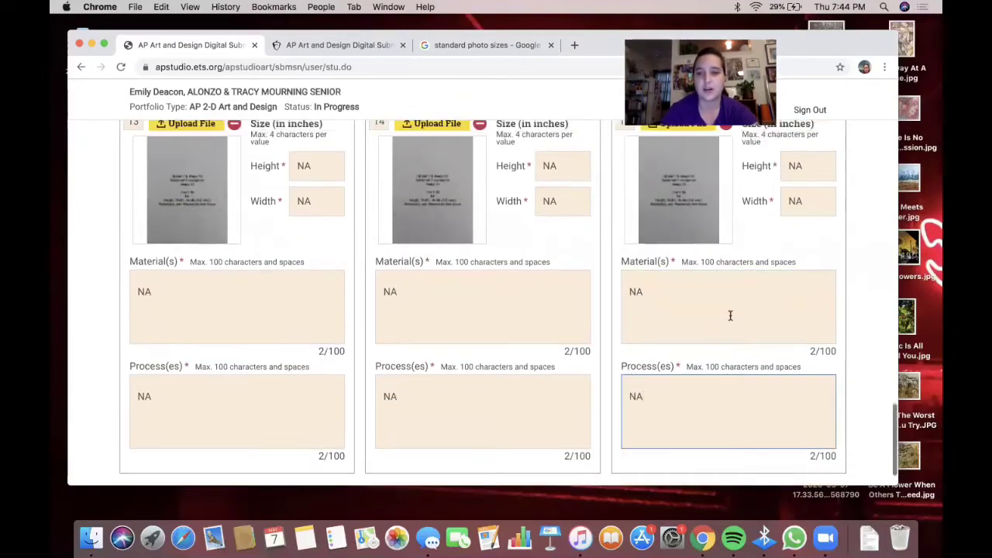
{"action": "scroll", "coordinate": [730, 316], "scroll_direction": "up", "scroll_amount": 15}
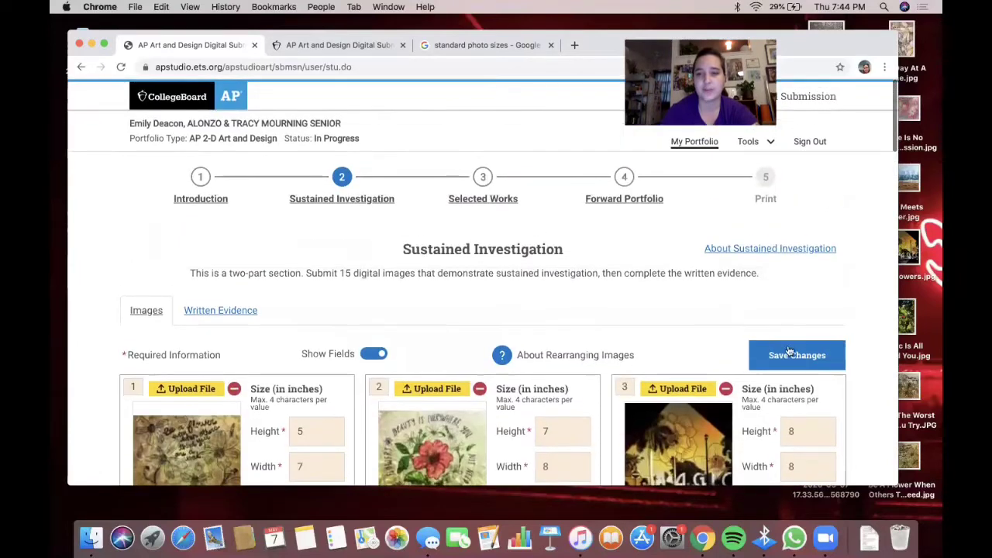
- Save the image sizes and labels, dismiss the saved alert, and select image 1's Material(s) field
{"action": "left_click", "coordinate": [789, 353]}
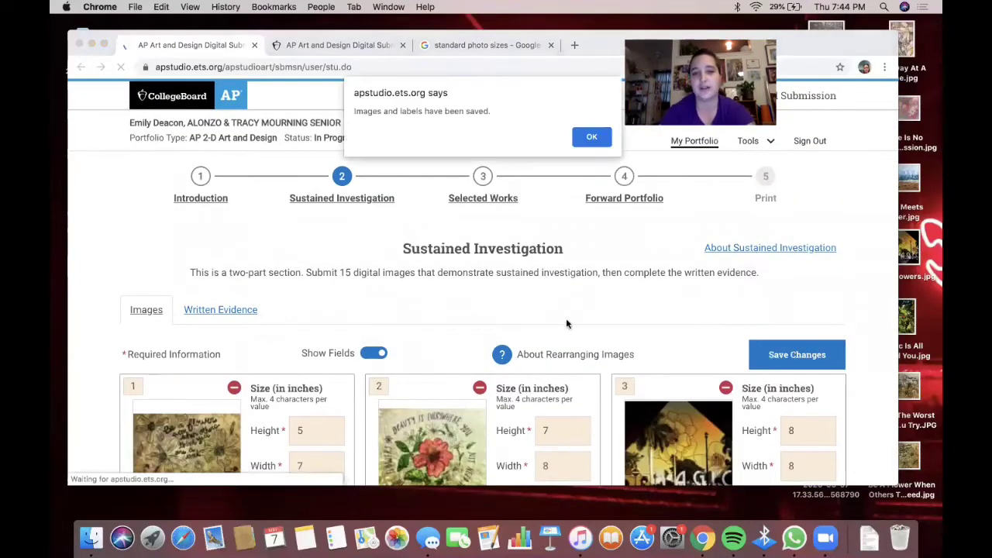
{"action": "left_click", "coordinate": [592, 137]}
{"action": "scroll", "coordinate": [457, 236], "scroll_direction": "down", "scroll_amount": 10}
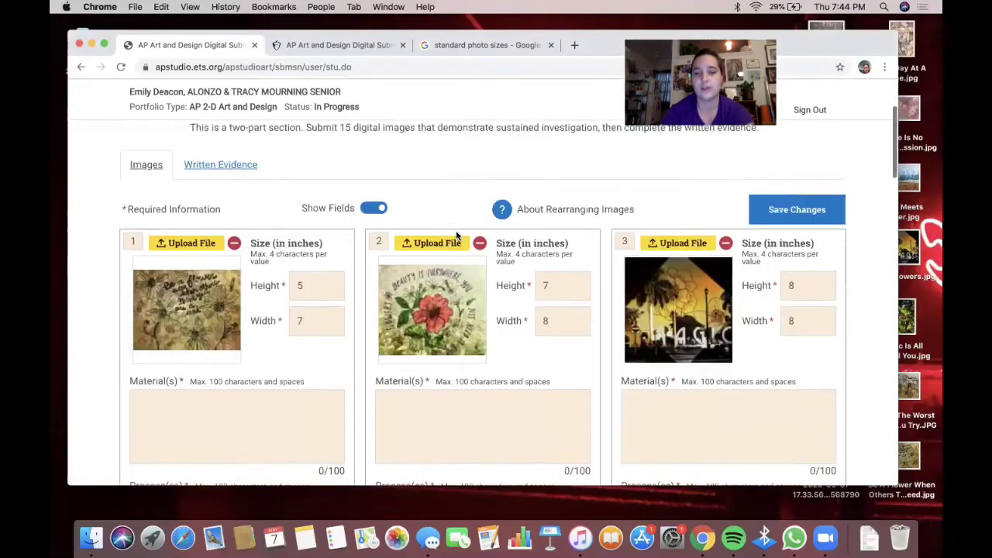
{"action": "scroll", "coordinate": [456, 232], "scroll_direction": "up", "scroll_amount": 5}
{"action": "scroll", "coordinate": [456, 230], "scroll_direction": "down", "scroll_amount": 3}
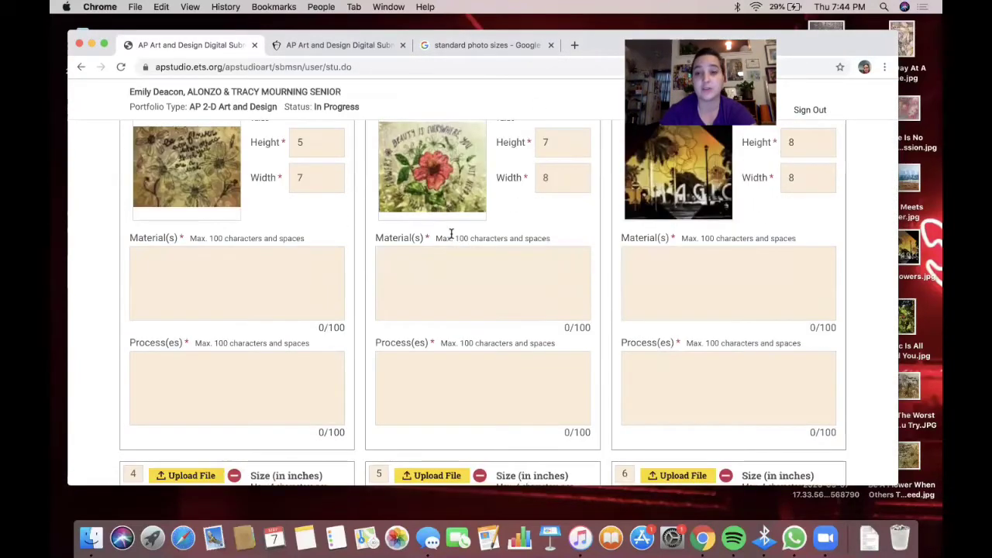
{"action": "scroll", "coordinate": [450, 232], "scroll_direction": "up", "scroll_amount": 1}
{"action": "left_click", "coordinate": [298, 298]}
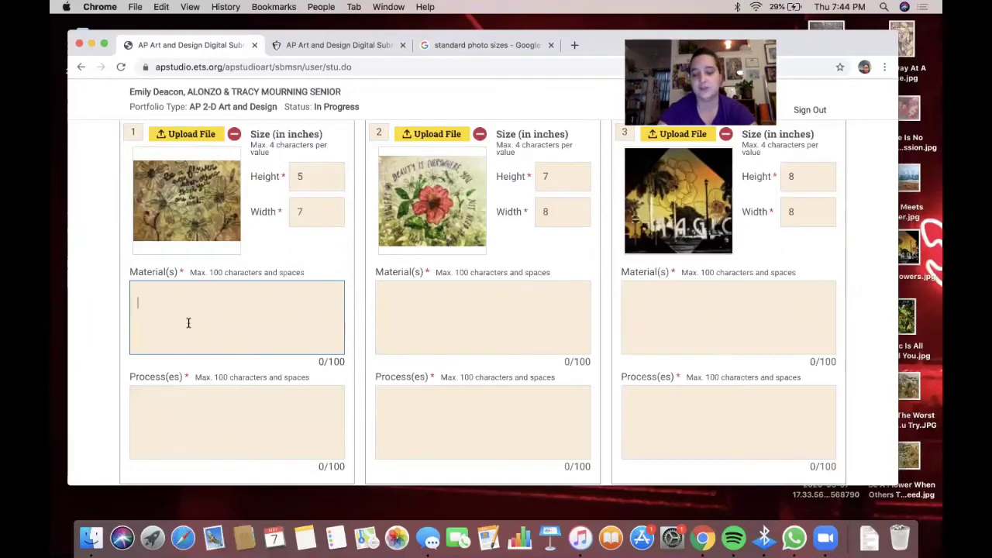
- Enter 'iPhone 8 camera, markers' as image 1's materials, correcting mistyped letters
{"action": "type", "text": "ne"}
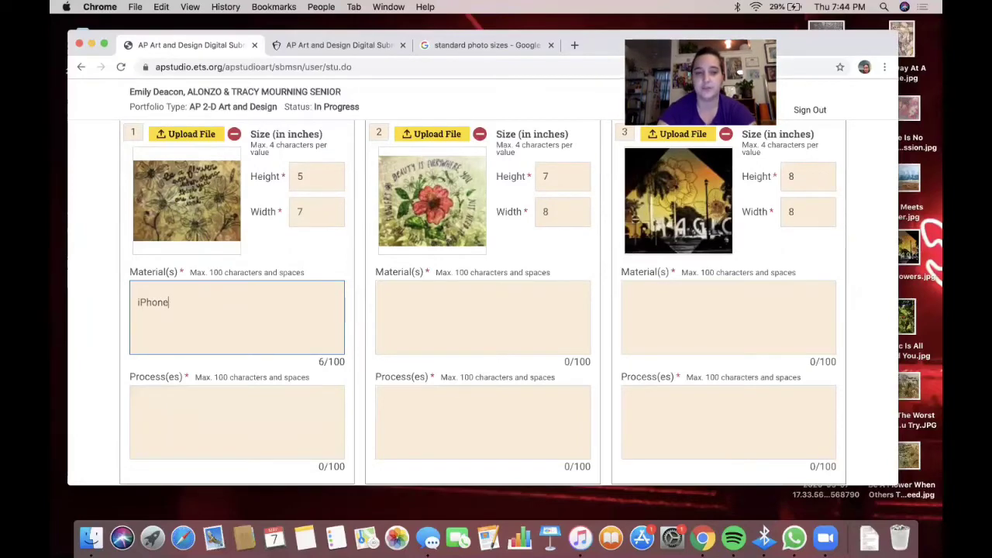
{"action": "type", "text": " 8 cam"}
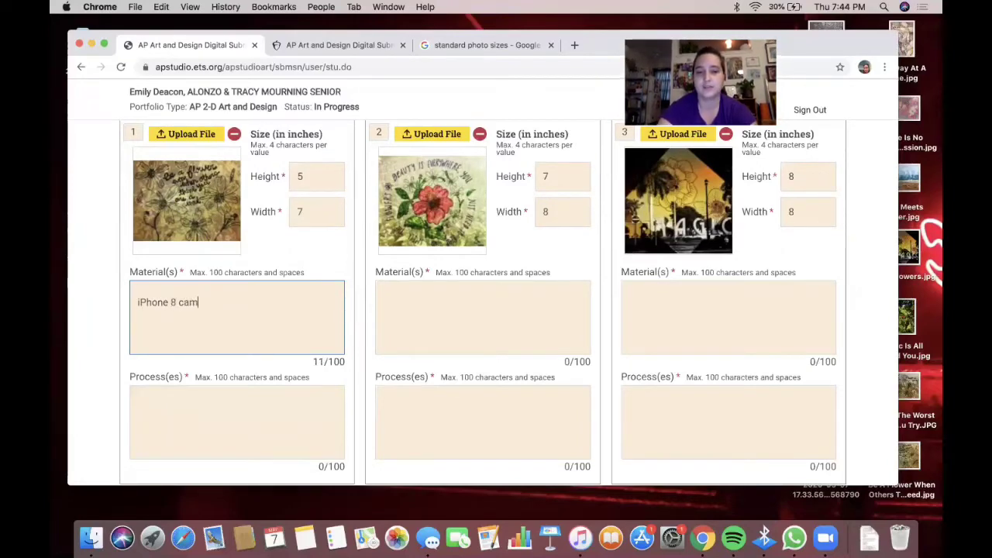
{"action": "type", "text": "era,"}
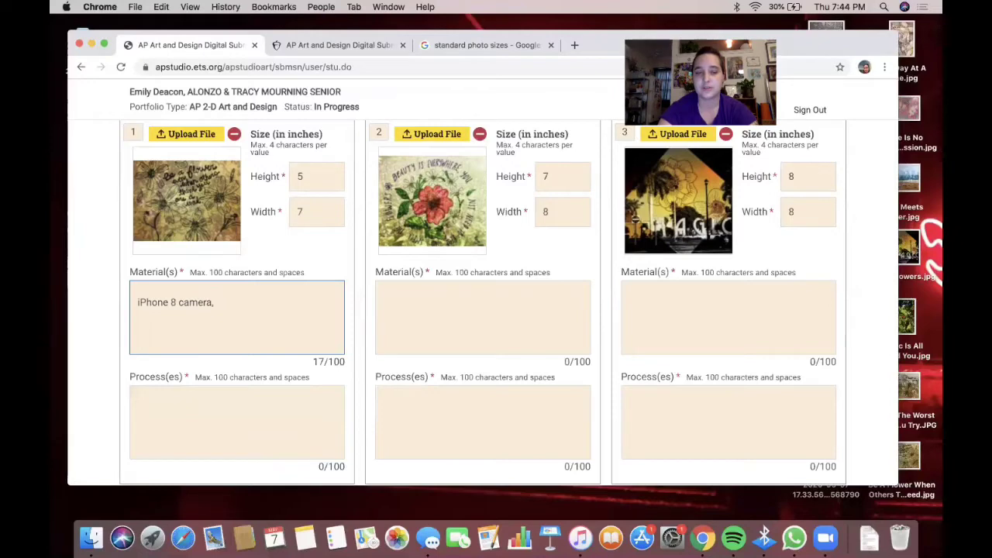
{"action": "type", "text": "pe"}
{"action": "key", "text": "BackSpace"}
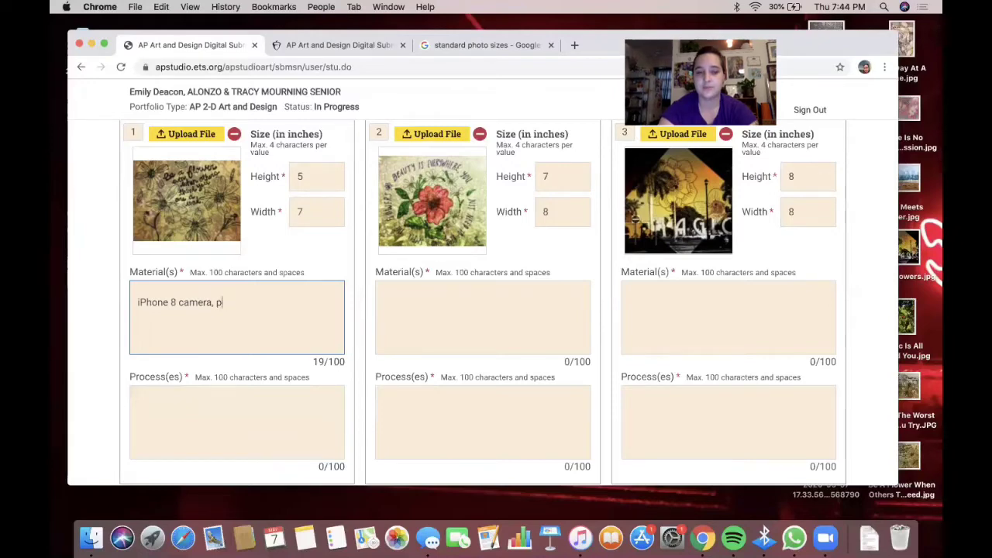
{"action": "key", "text": "BackSpace"}
{"action": "type", "text": "ink,"}
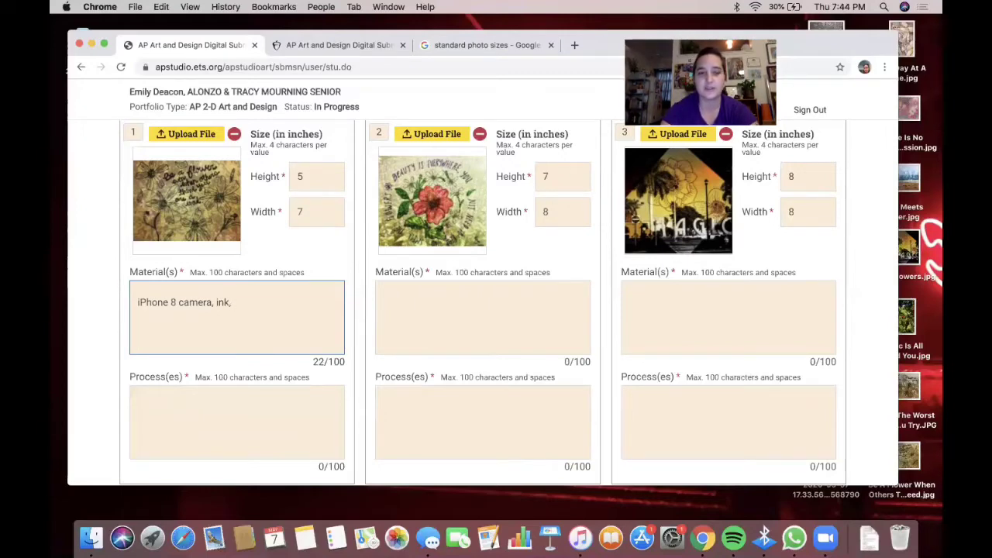
{"action": "key", "text": "BackSpace"}
{"action": "key", "text": "BackSpace"}
{"action": "key", "text": "BackSpace"}
{"action": "key", "text": "BackSpace"}
{"action": "key", "text": "BackSpace"}
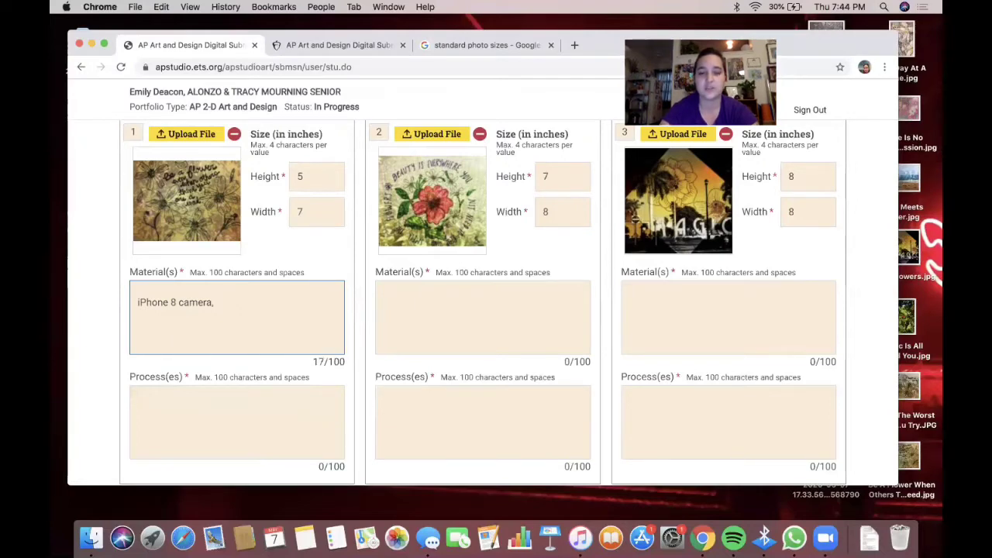
{"action": "type", "text": "markers"}
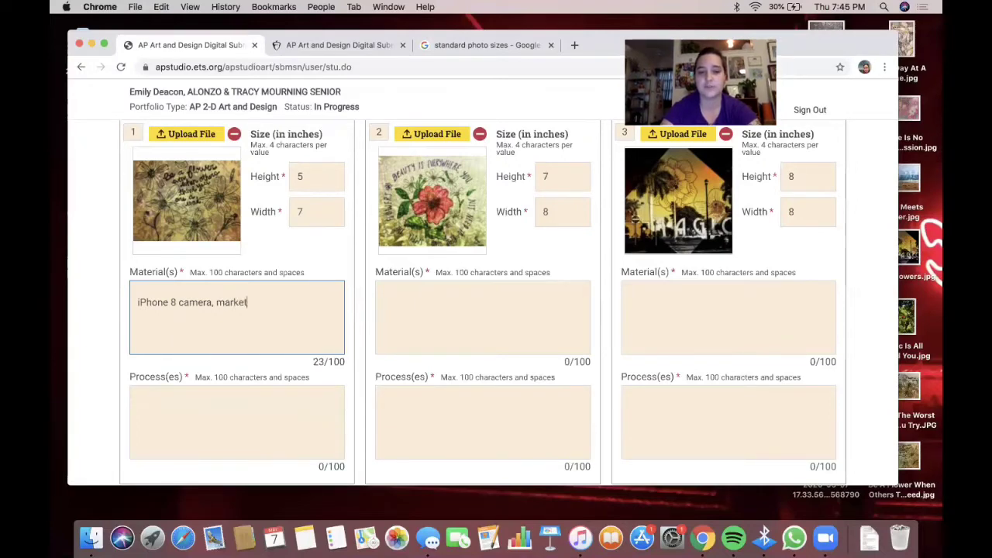
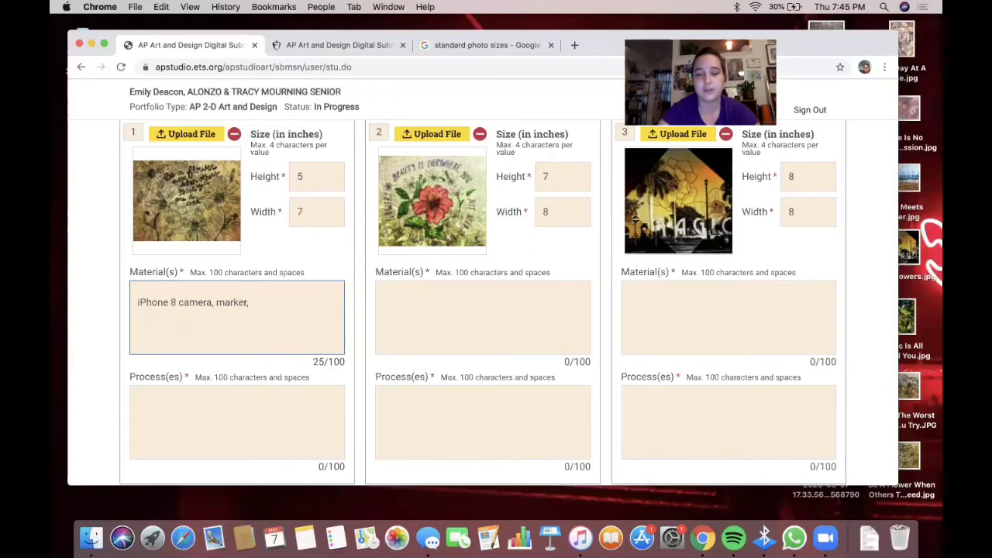
- In image 1's materials, replace 'marker' with 'ink, photo editing app Snapseed'
{"action": "key", "text": "BackSpace"}
{"action": "key", "text": "BackSpace"}
{"action": "key", "text": "BackSpace"}
{"action": "key", "text": "BackSpace"}
{"action": "key", "text": "BackSpace"}
{"action": "key", "text": "BackSpace"}
{"action": "key", "text": "BackSpace"}
{"action": "key", "text": "BackSpace"}
{"action": "type", "text": "ink,"}
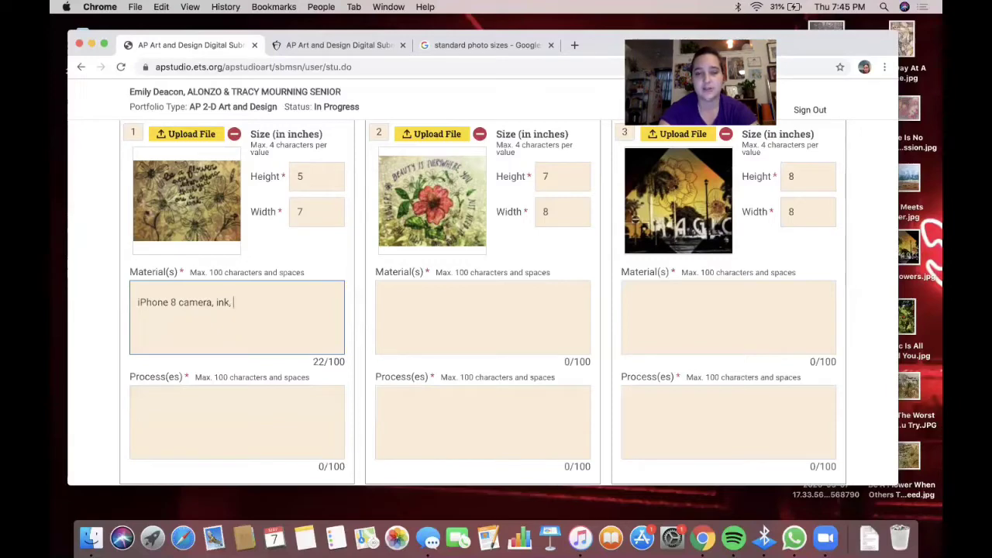
{"action": "type", "text": "s"}
{"action": "key", "text": "BackSpace"}
{"action": "type", "text": "s"}
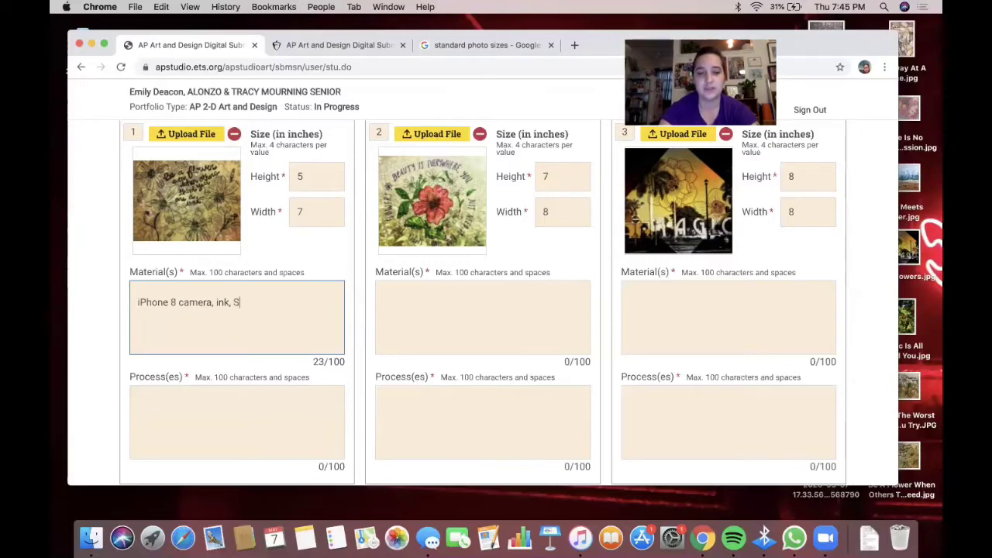
{"action": "key", "text": "BackSpace"}
{"action": "type", "text": "photo editing"}
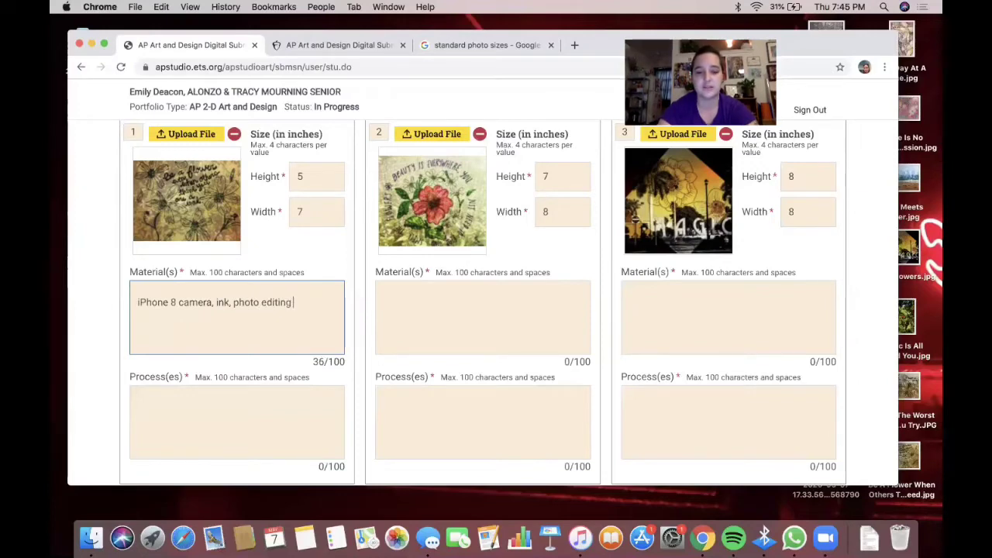
{"action": "type", "text": " app Snap"}
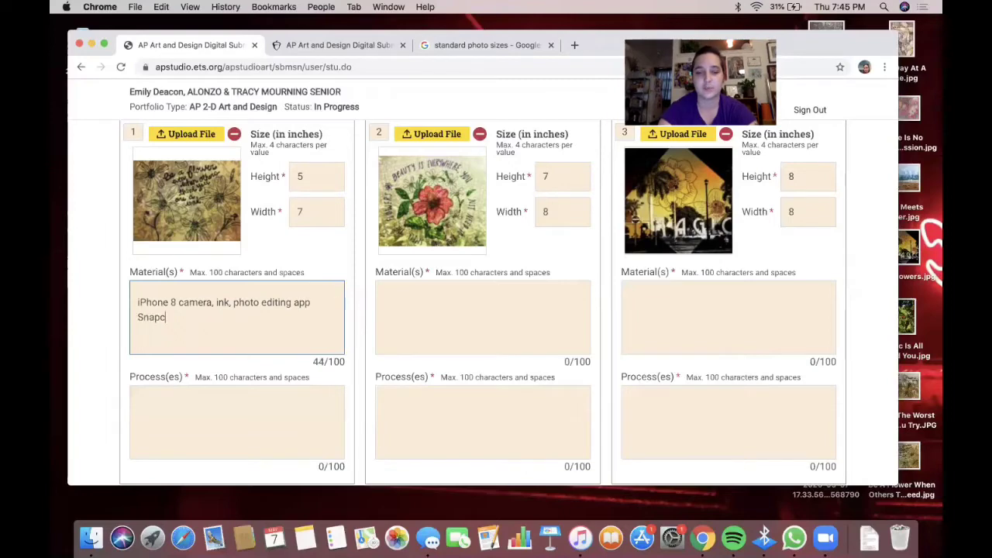
{"action": "type", "text": "seed"}
{"action": "key", "text": "BackSpace"}
{"action": "key", "text": "BackSpace"}
{"action": "key", "text": "BackSpace"}
{"action": "type", "text": "eed"}
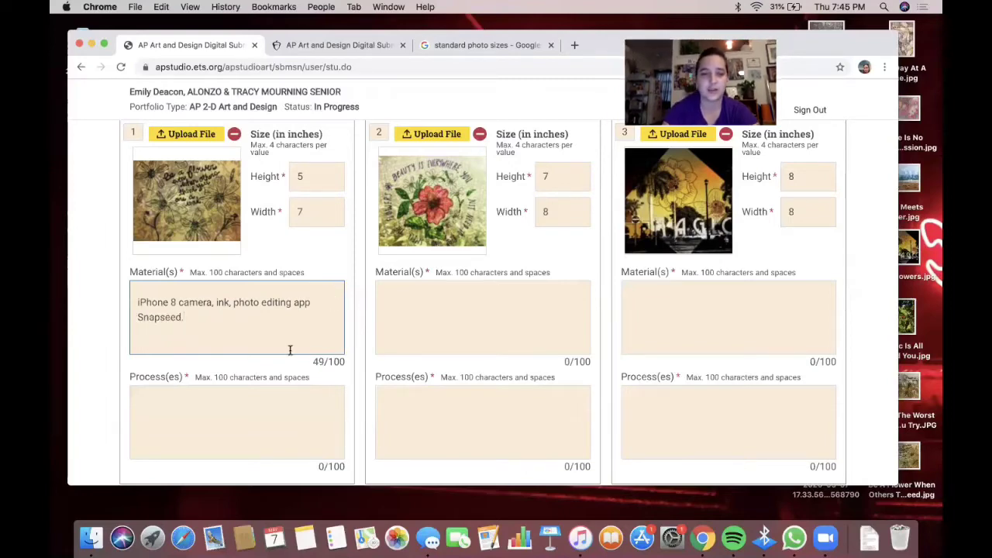
{"action": "type", "text": "."}
- Check Snapseed's spelling and end image 1's materials with ', live flowers as drawing models'
{"action": "right_click", "coordinate": [163, 316]}
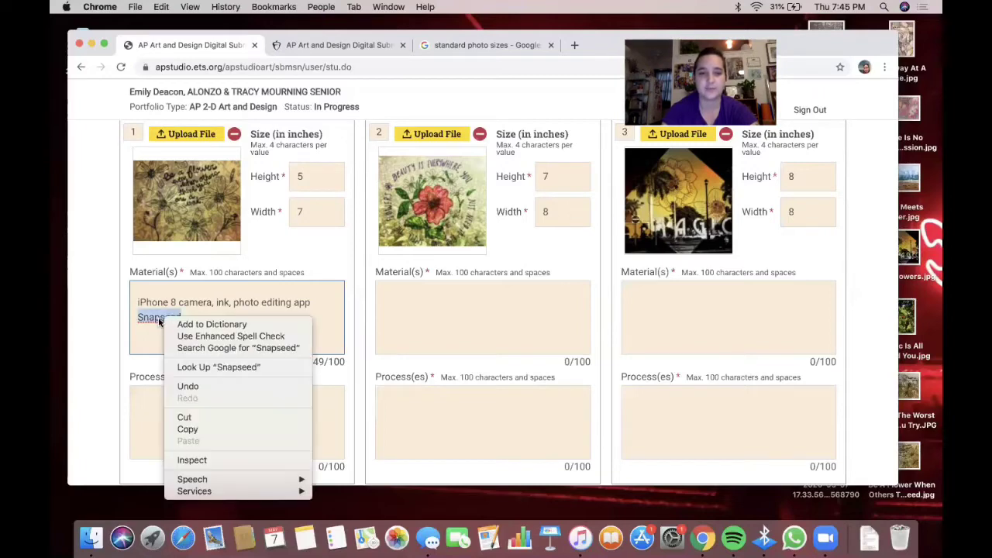
{"action": "left_click", "coordinate": [152, 320]}
{"action": "left_click", "coordinate": [178, 309]}
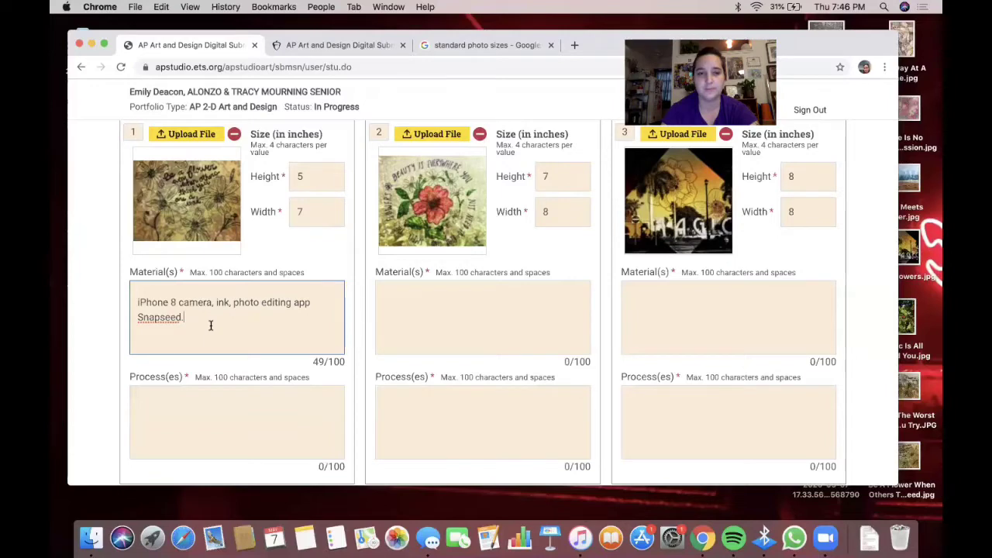
{"action": "key", "text": "BackSpace"}
{"action": "type", "text": ", "}
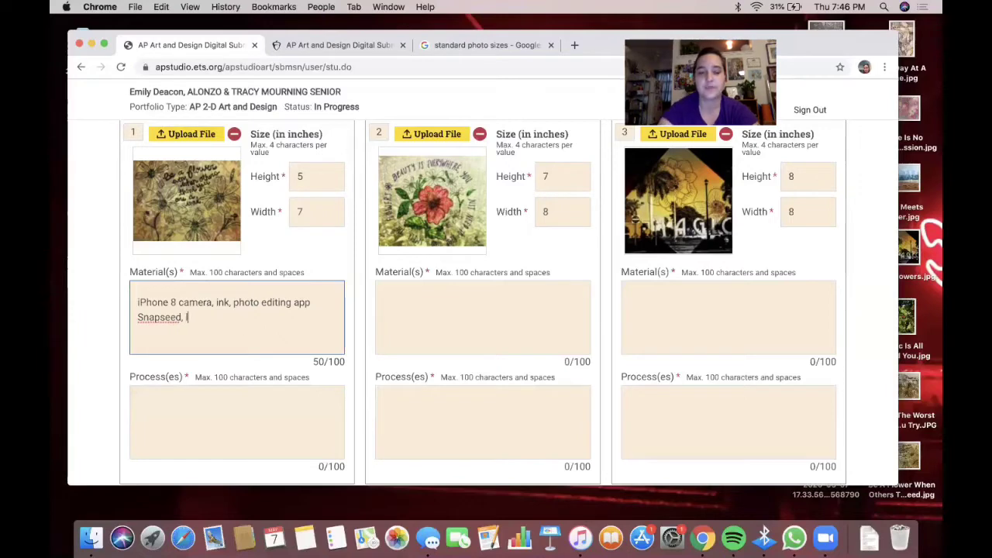
{"action": "type", "text": "live flowers"}
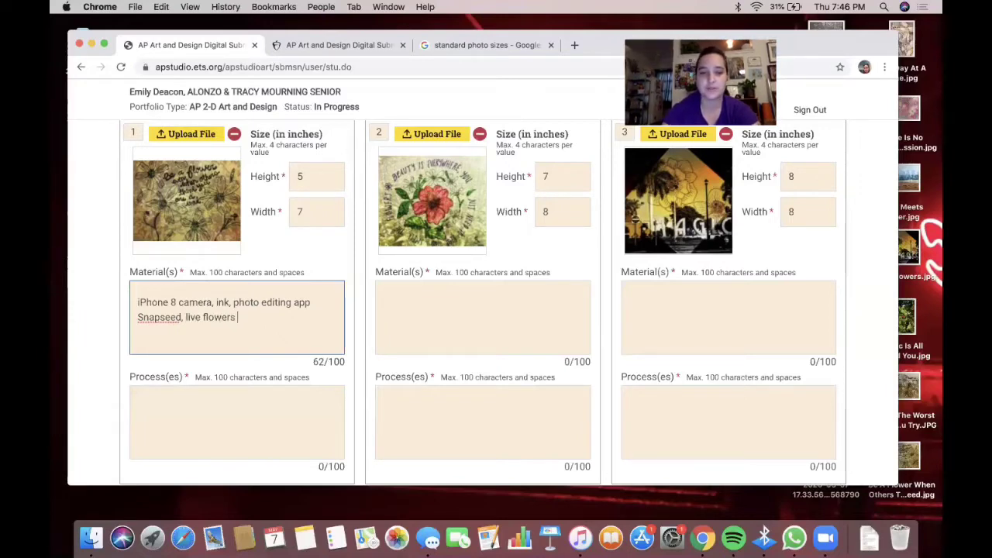
{"action": "type", "text": " as co"}
{"action": "key", "text": "BackSpace"}
{"action": "key", "text": "BackSpace"}
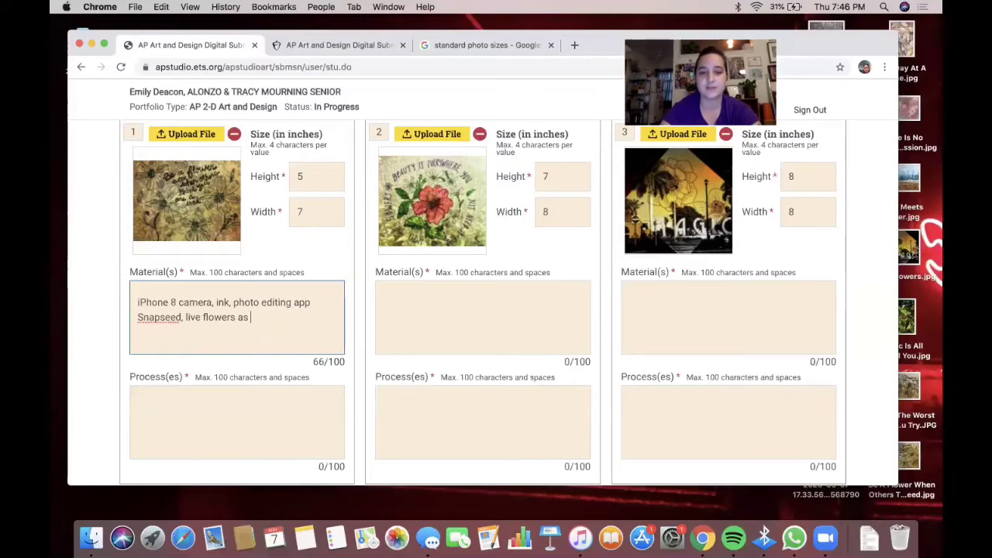
{"action": "type", "text": "drawing models"}
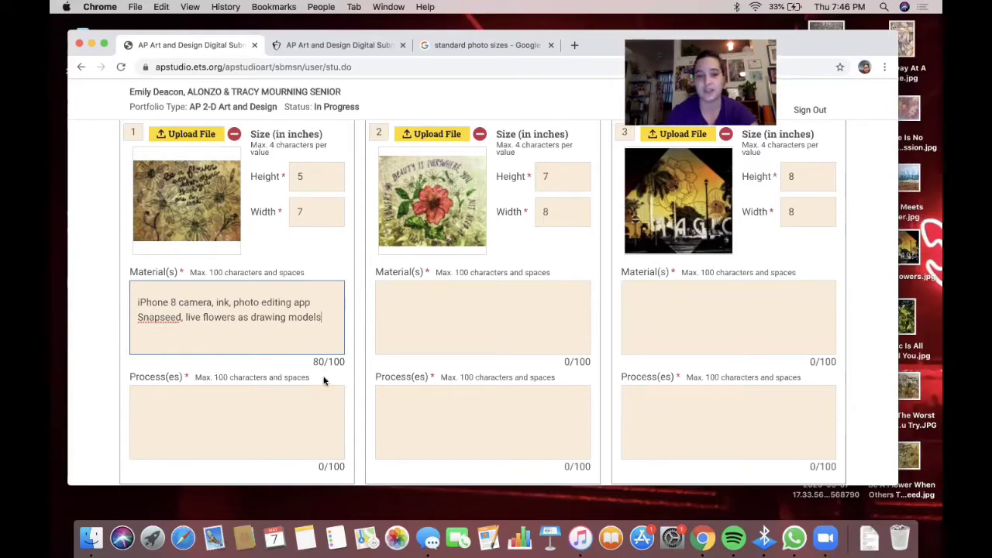
{"action": "left_click", "coordinate": [241, 401]}
{"action": "scroll", "coordinate": [241, 401], "scroll_direction": "down", "scroll_amount": 1}
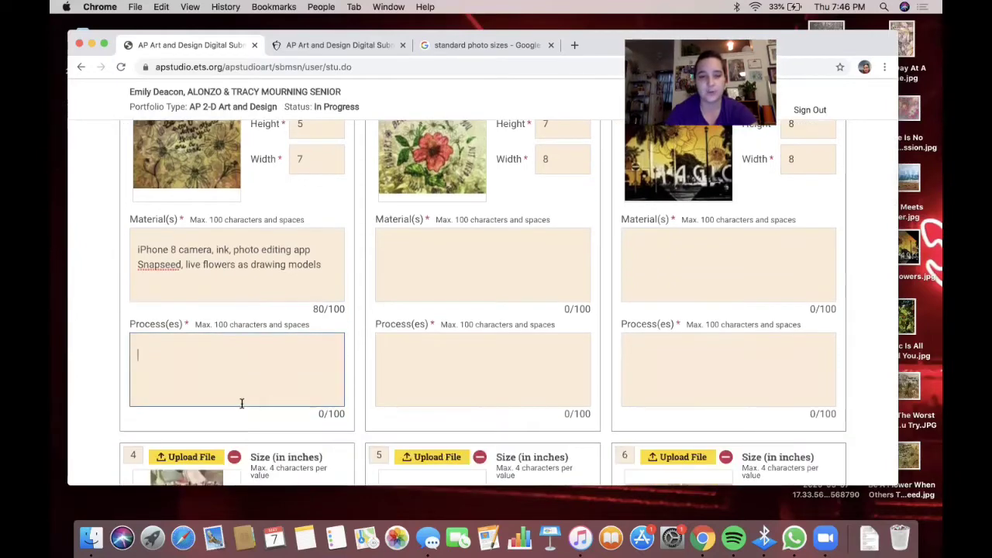
- Return up the list to work 2's Material(s) field
{"action": "scroll", "coordinate": [241, 403], "scroll_direction": "up", "scroll_amount": 1}
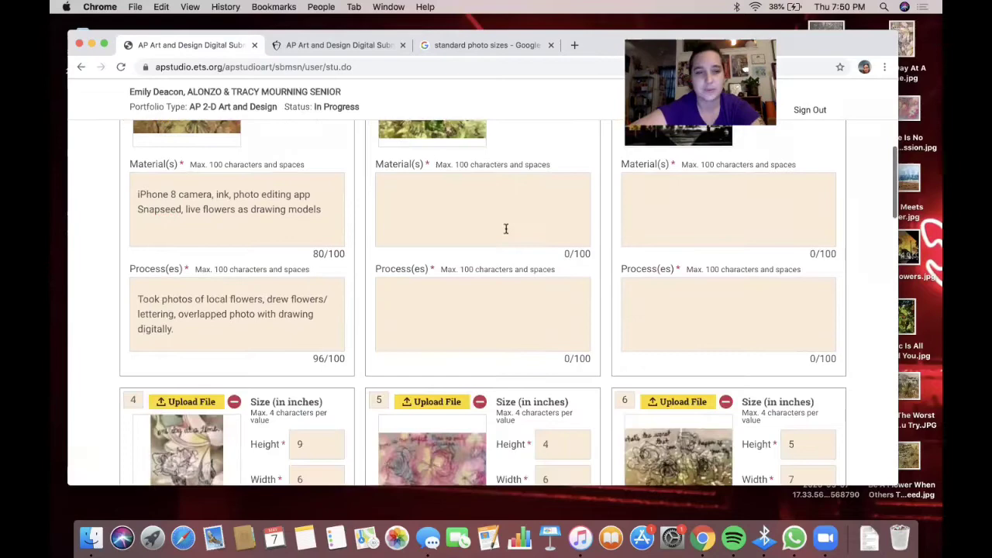
{"action": "scroll", "coordinate": [505, 226], "scroll_direction": "up", "scroll_amount": 5}
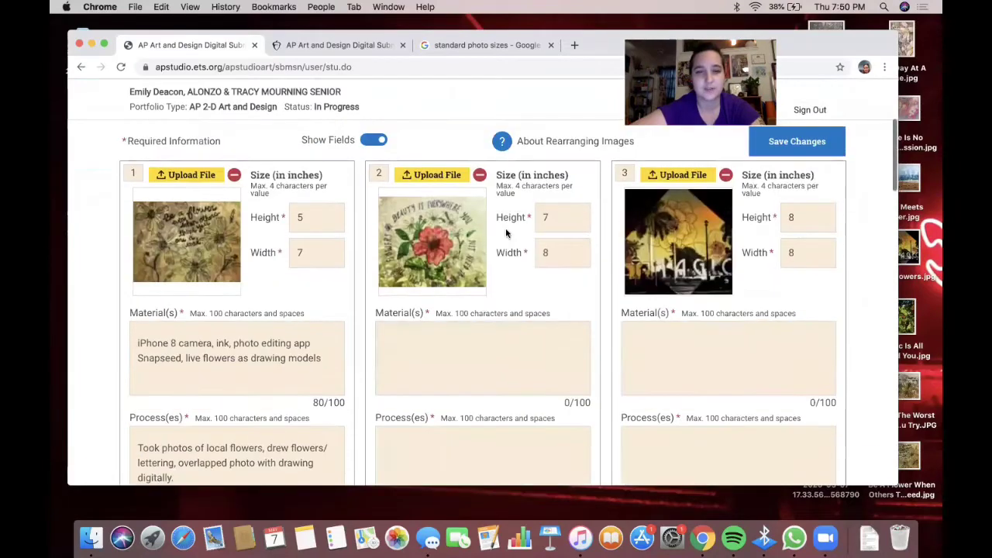
{"action": "left_click", "coordinate": [461, 360]}
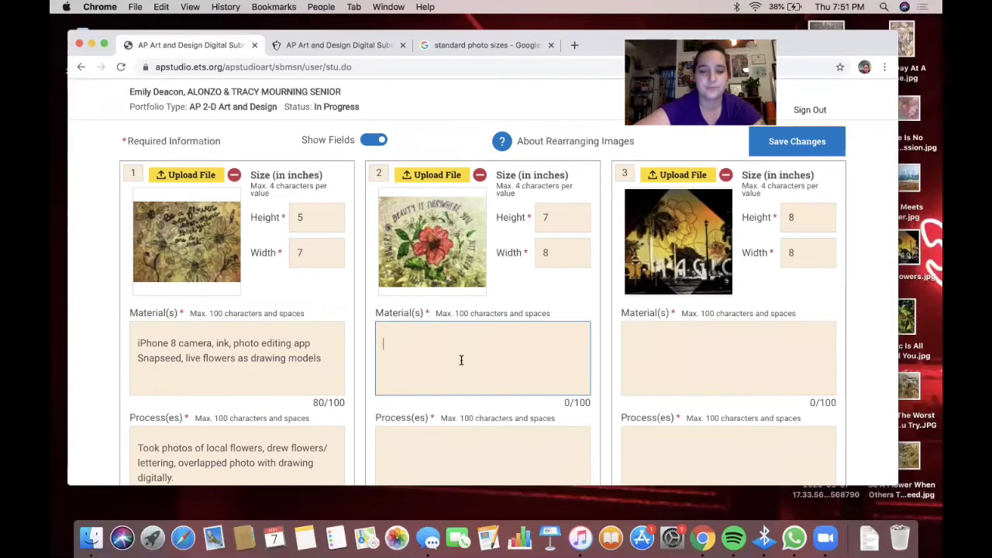
- Type 'iPhone 8 camera, pencil, markers' as work 2's materials
{"action": "type", "text": "iPhon"}
{"action": "key", "text": "BackSpace"}
{"action": "key", "text": "BackSpace"}
{"action": "key", "text": "BackSpace"}
{"action": "key", "text": "BackSpace"}
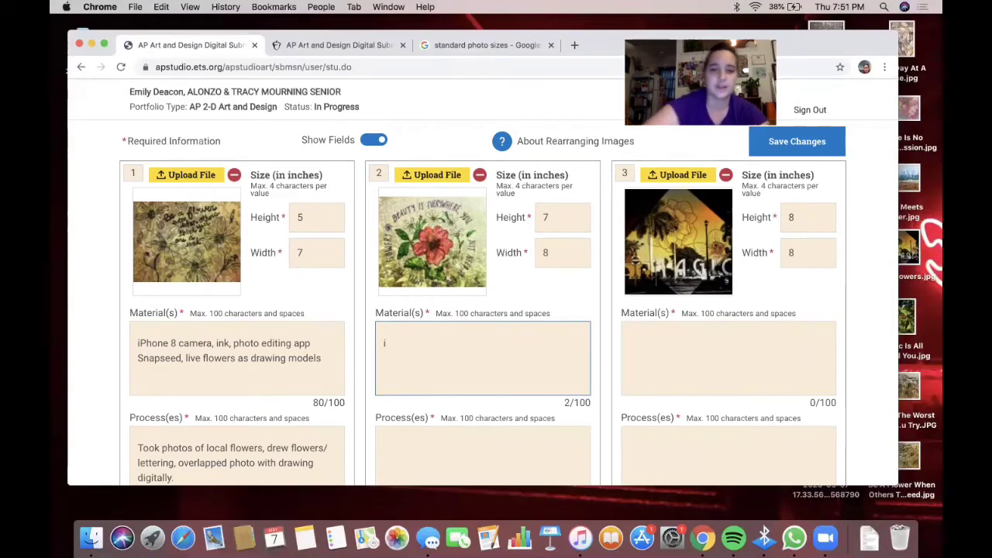
{"action": "key", "text": "BackSpace"}
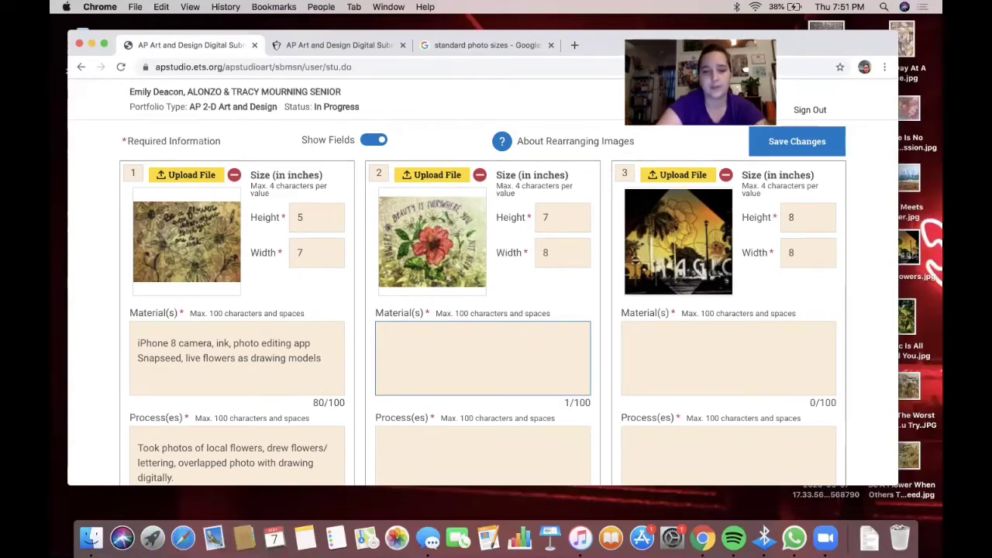
{"action": "type", "text": "i"}
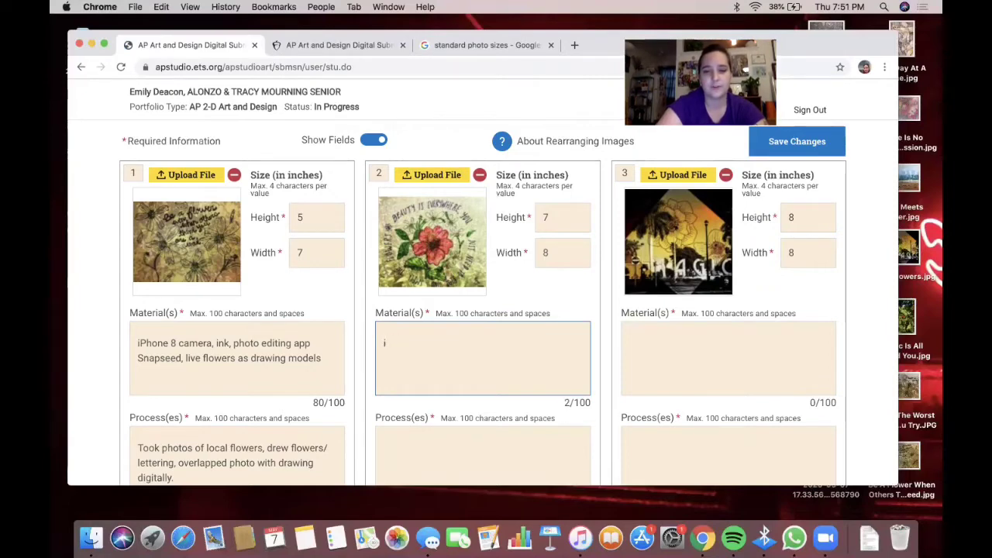
{"action": "type", "text": "Phone 8 c"}
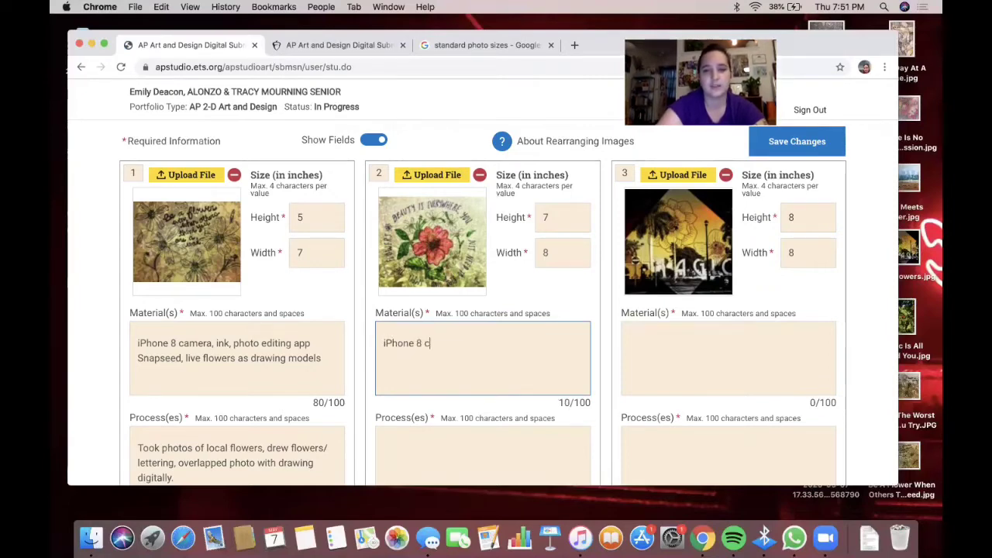
{"action": "type", "text": "amera, pe"}
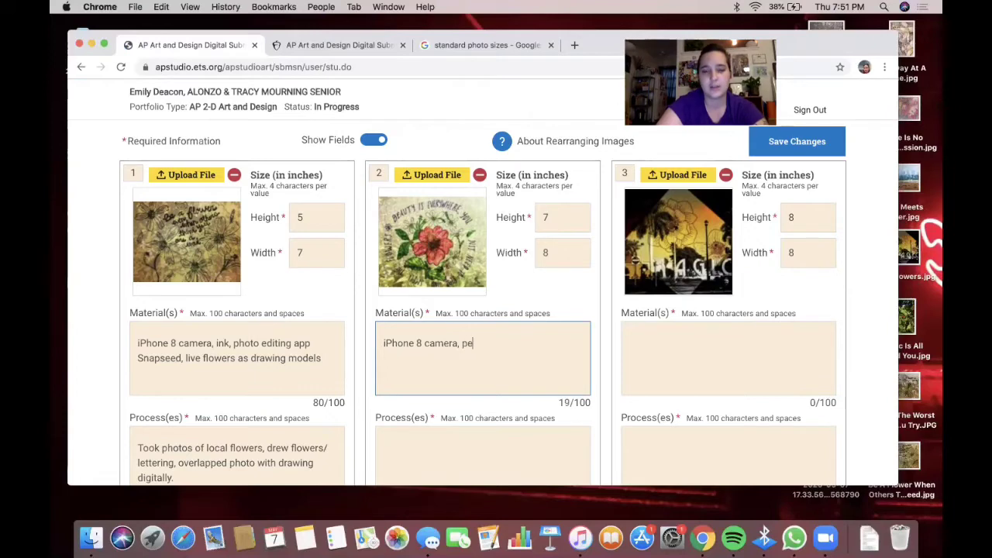
{"action": "type", "text": "ncil, marekr"}
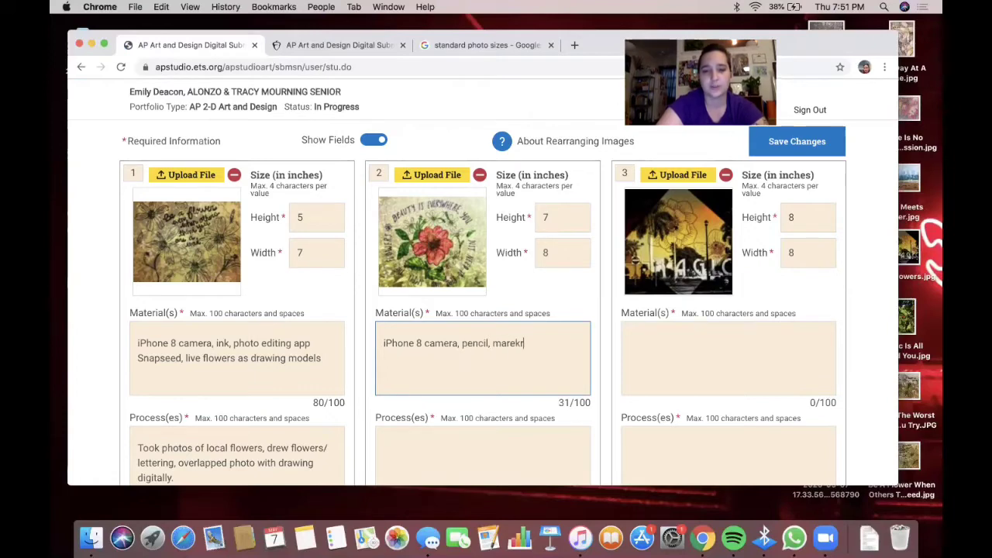
{"action": "key", "text": "BackSpace"}
{"action": "key", "text": "BackSpace"}
{"action": "key", "text": "BackSpace"}
{"action": "type", "text": "kers"}
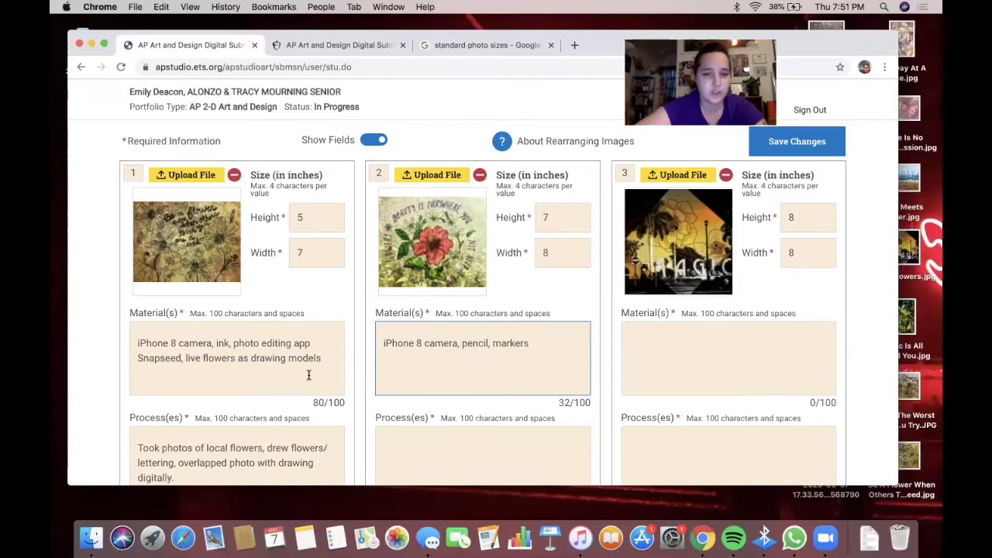
- Replace work 2's materials with work 1's list, inserting 'markers,' after 'ink,'
{"action": "left_click_drag", "start_coordinate": [322, 358], "coordinate": [138, 342]}
{"action": "key", "text": "super+c"}
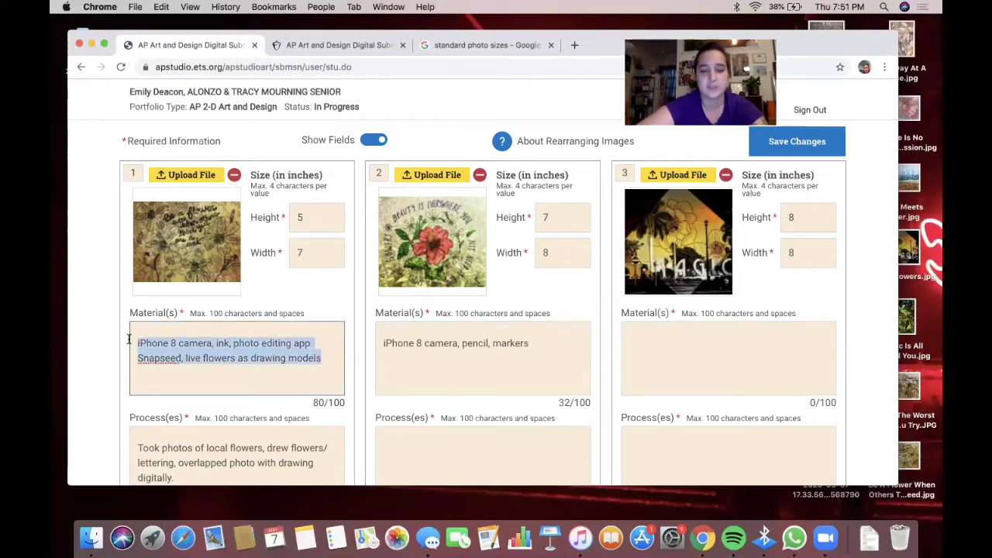
{"action": "left_click", "coordinate": [462, 346]}
{"action": "left_click_drag", "start_coordinate": [538, 344], "coordinate": [383, 343]}
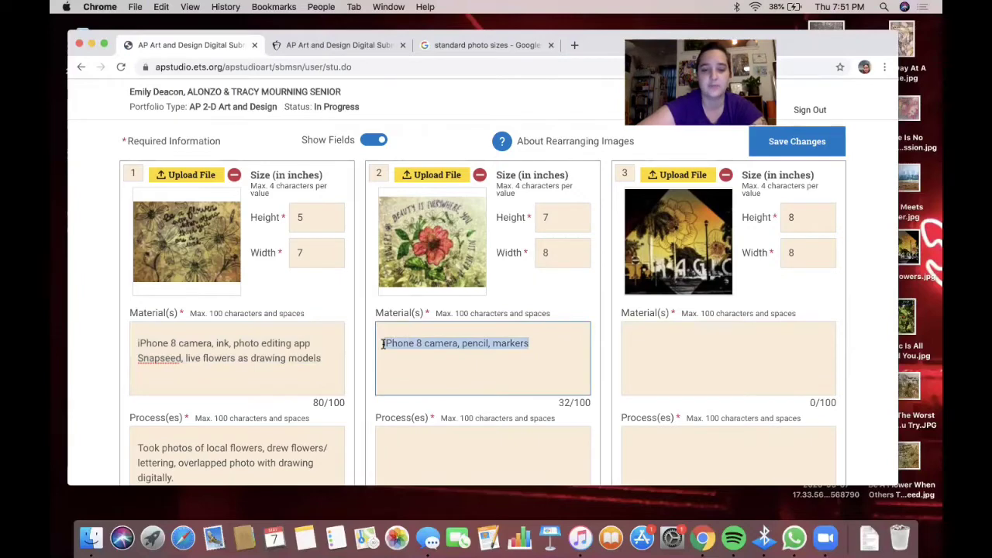
{"action": "key", "text": "super+v"}
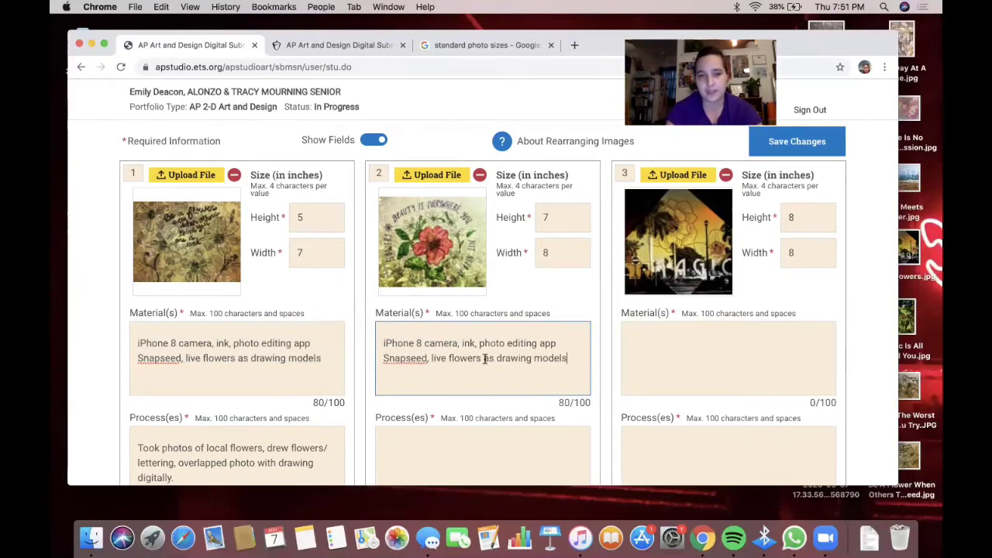
{"action": "left_click", "coordinate": [480, 343]}
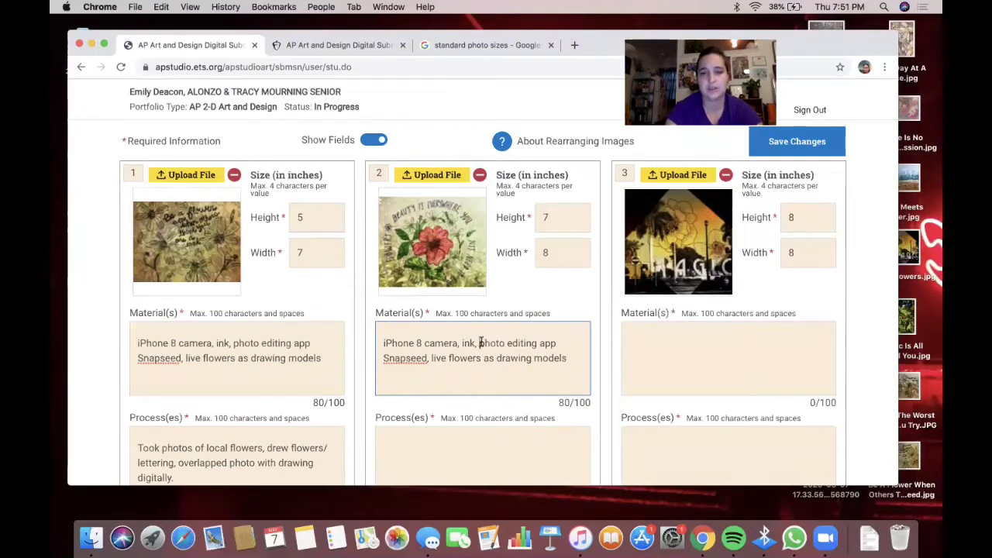
{"action": "type", "text": "markers,"}
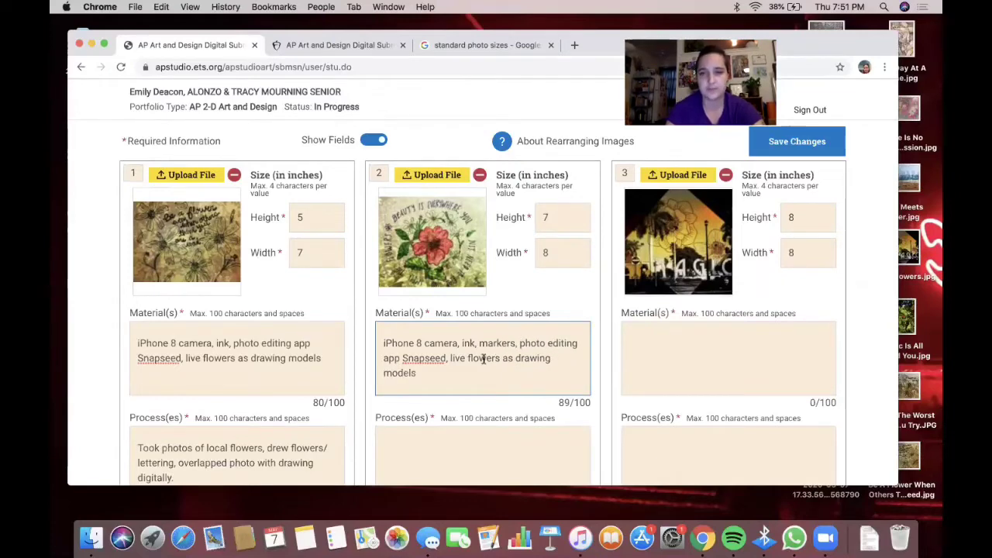
{"action": "left_click_drag", "start_coordinate": [425, 373], "coordinate": [381, 337]}
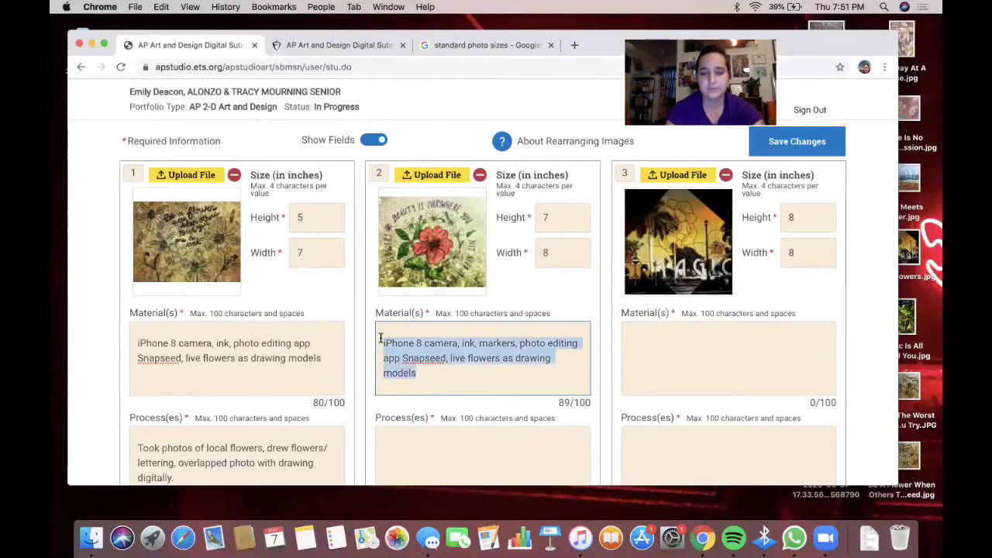
{"action": "left_click", "coordinate": [708, 355]}
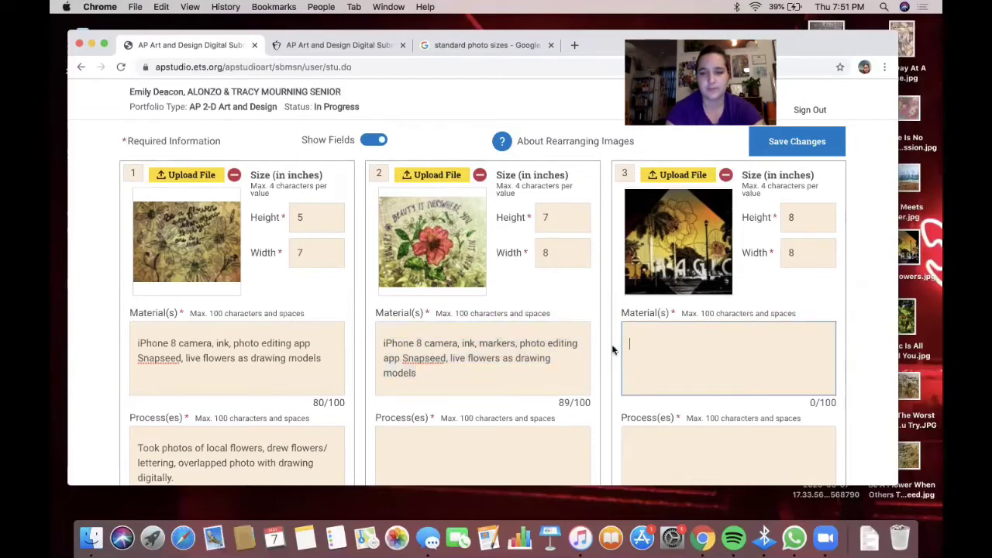
- Select work 2's complete materials text for copying
{"action": "scroll", "coordinate": [611, 348], "scroll_direction": "down", "scroll_amount": 2}
{"action": "left_click", "coordinate": [435, 276]}
{"action": "left_click_drag", "start_coordinate": [429, 279], "coordinate": [377, 241]}
{"action": "key", "text": "super+c"}
{"action": "left_click", "coordinate": [705, 281]}
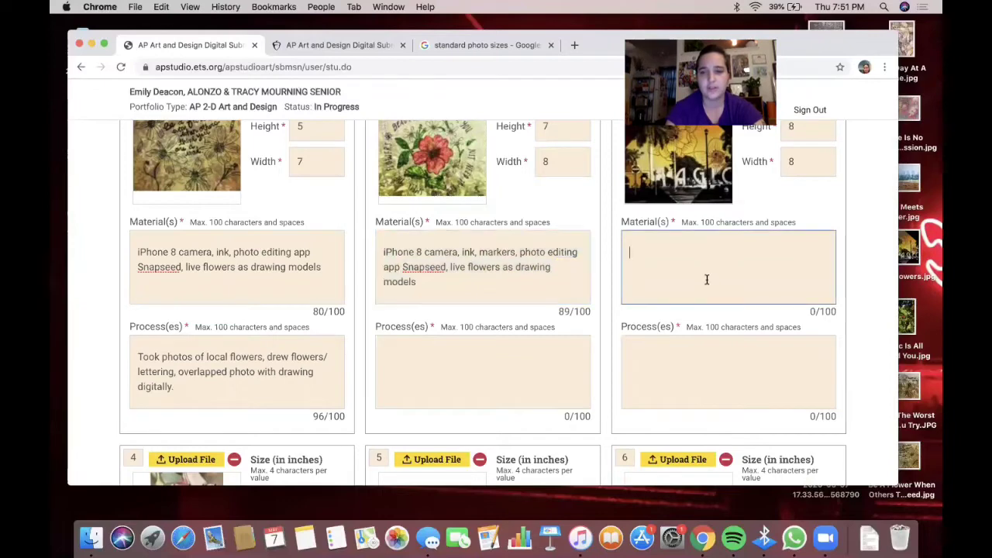
{"action": "scroll", "coordinate": [701, 255], "scroll_direction": "up", "scroll_amount": 1}
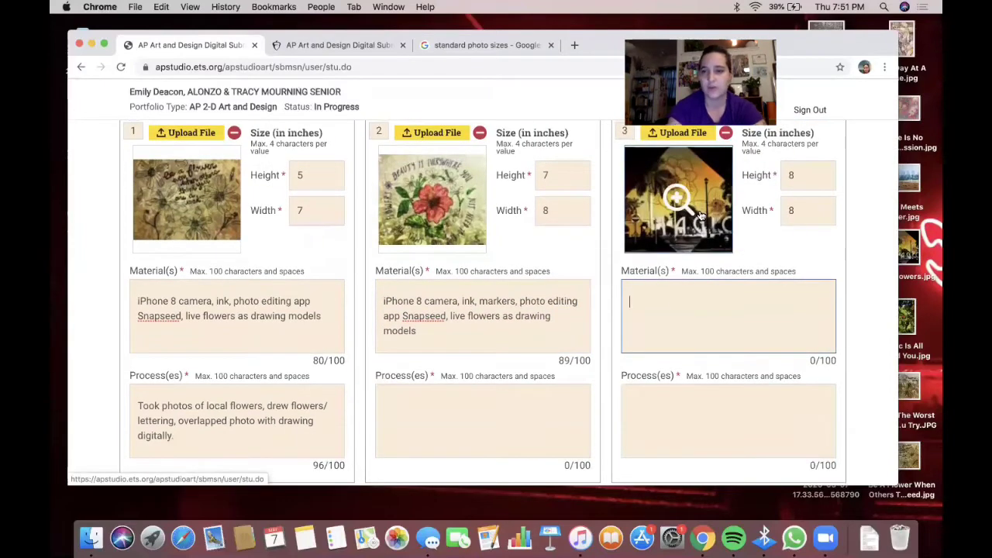
{"action": "scroll", "coordinate": [697, 221], "scroll_direction": "down", "scroll_amount": 5}
{"action": "scroll", "coordinate": [438, 290], "scroll_direction": "down", "scroll_amount": 3}
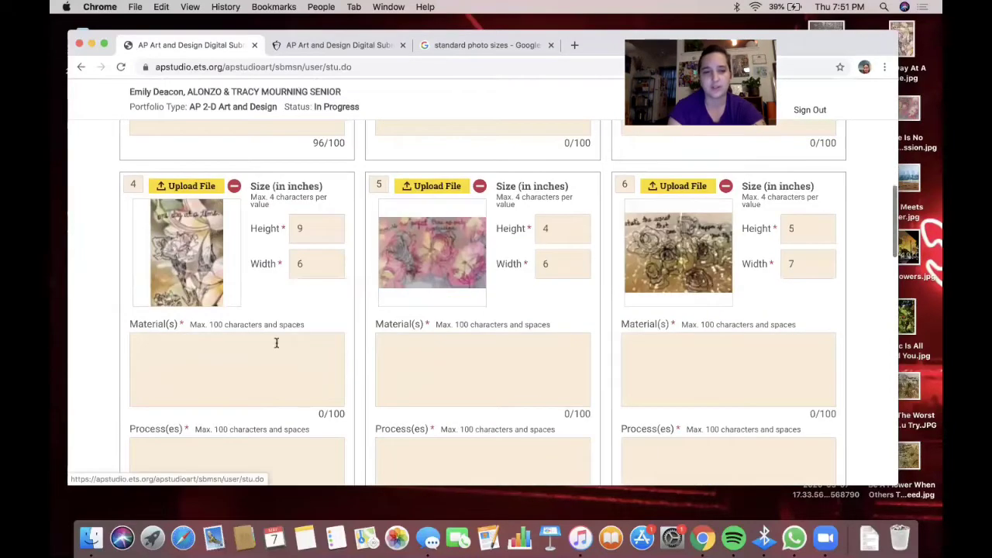
- Paste the materials into image 4 and change 'markers' to 'watercolor'
{"action": "left_click", "coordinate": [257, 359]}
{"action": "key", "text": "super+v"}
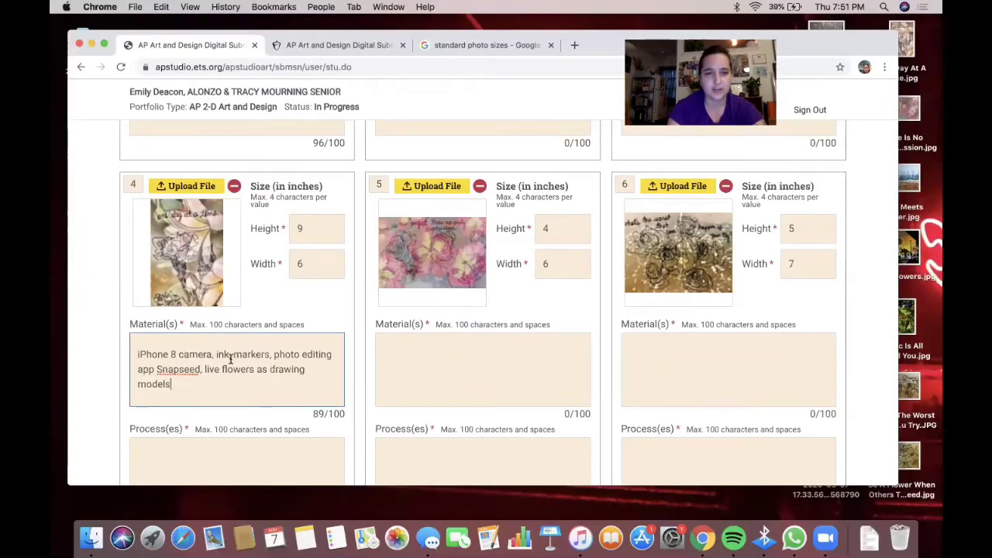
{"action": "left_click_drag", "start_coordinate": [233, 354], "coordinate": [270, 354]}
{"action": "type", "text": "watercolor"}
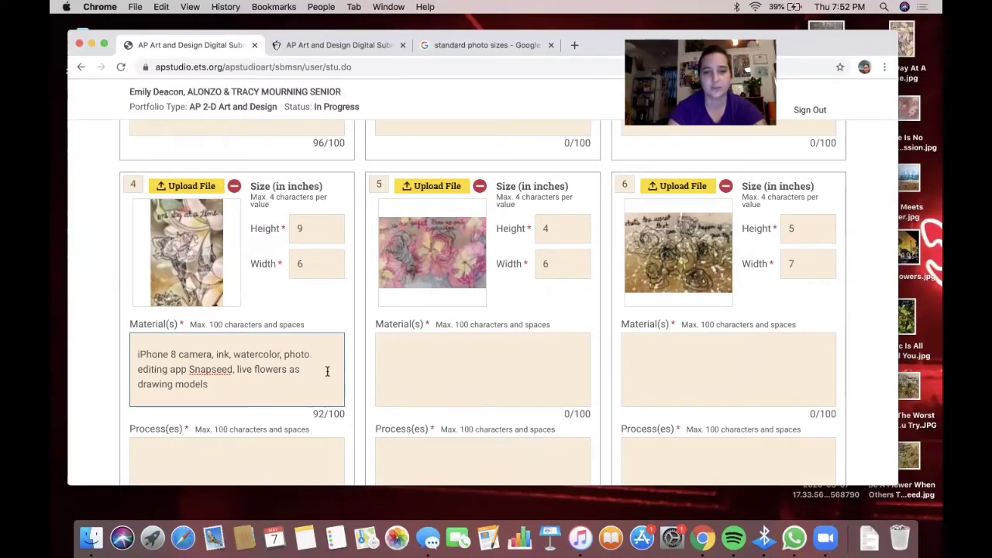
{"action": "left_click", "coordinate": [231, 386]}
{"action": "left_click_drag", "start_coordinate": [200, 385], "coordinate": [143, 353]}
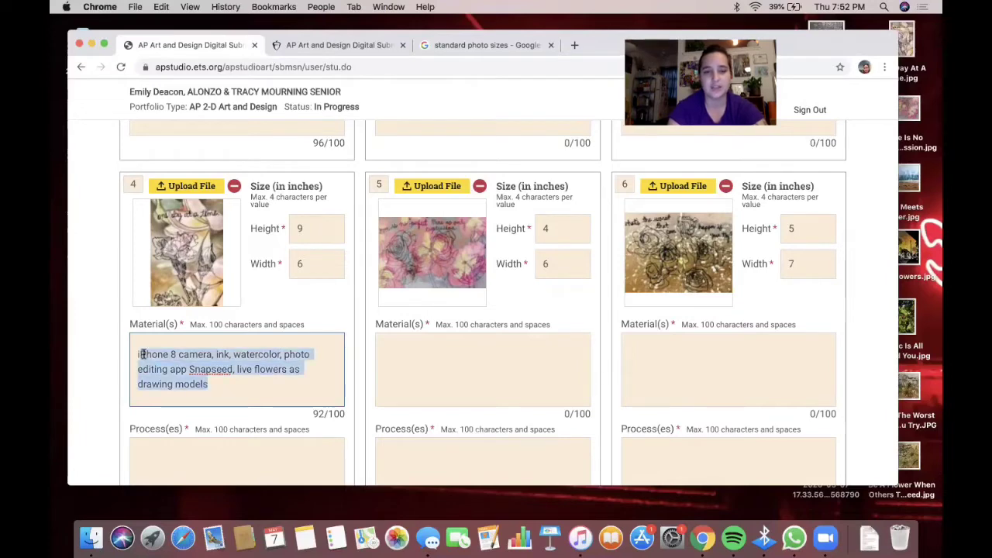
{"action": "left_click_drag", "start_coordinate": [211, 384], "coordinate": [118, 342]}
{"action": "key", "text": "super+c"}
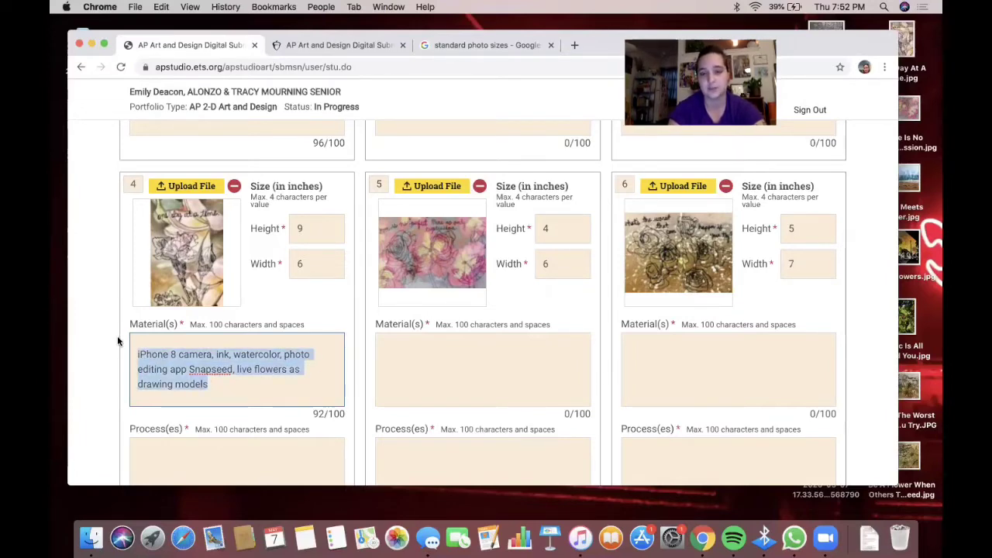
{"action": "left_click", "coordinate": [457, 382]}
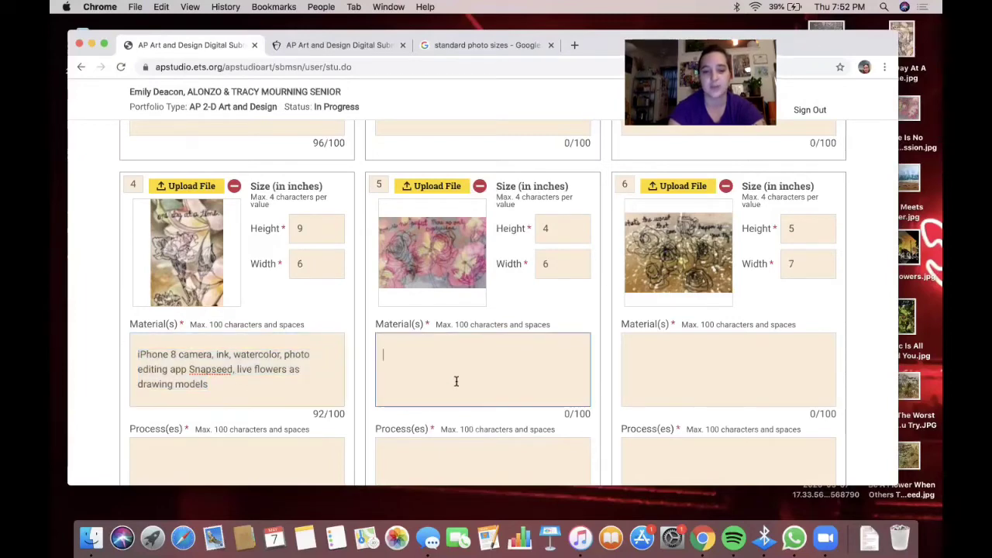
- Paste image 4's materials into image 5 and preview image 9 enlarged
{"action": "key", "text": "super+v"}
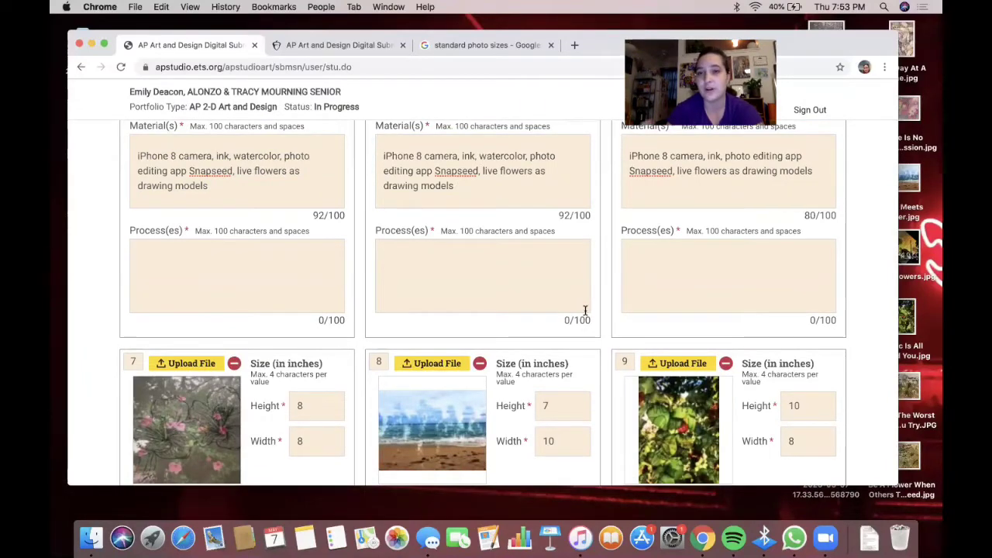
{"action": "scroll", "coordinate": [585, 310], "scroll_direction": "down", "scroll_amount": 1}
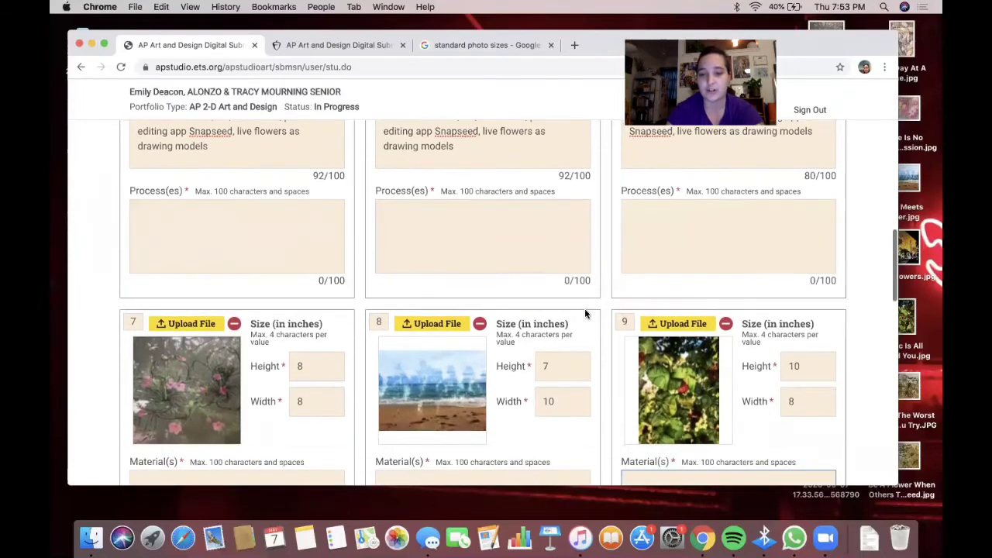
{"action": "left_click", "coordinate": [679, 387]}
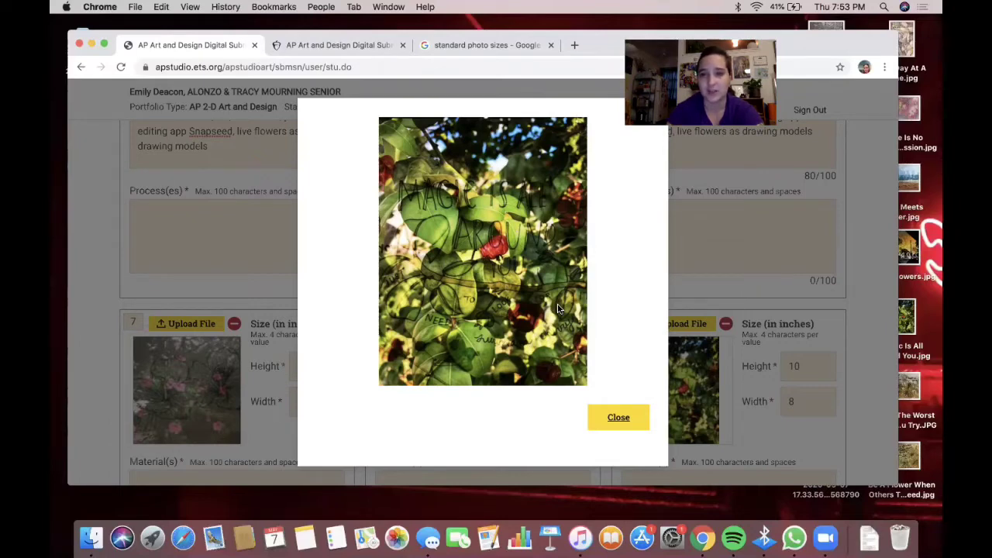
{"action": "left_click", "coordinate": [618, 419]}
- Preview image 10 enlarged, then scroll through the works reviewing their entries
{"action": "scroll", "coordinate": [662, 352], "scroll_direction": "down", "scroll_amount": 4}
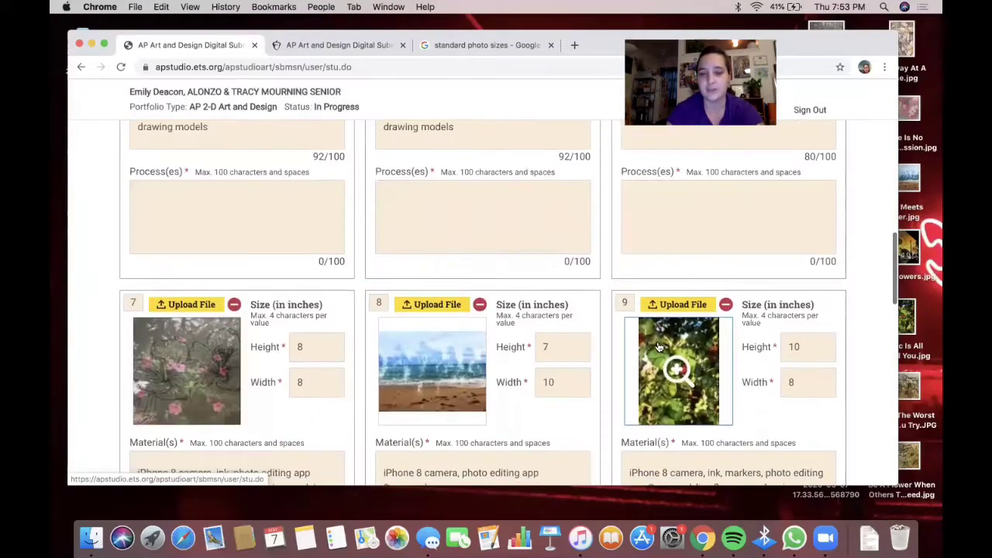
{"action": "scroll", "coordinate": [661, 345], "scroll_direction": "down", "scroll_amount": 12}
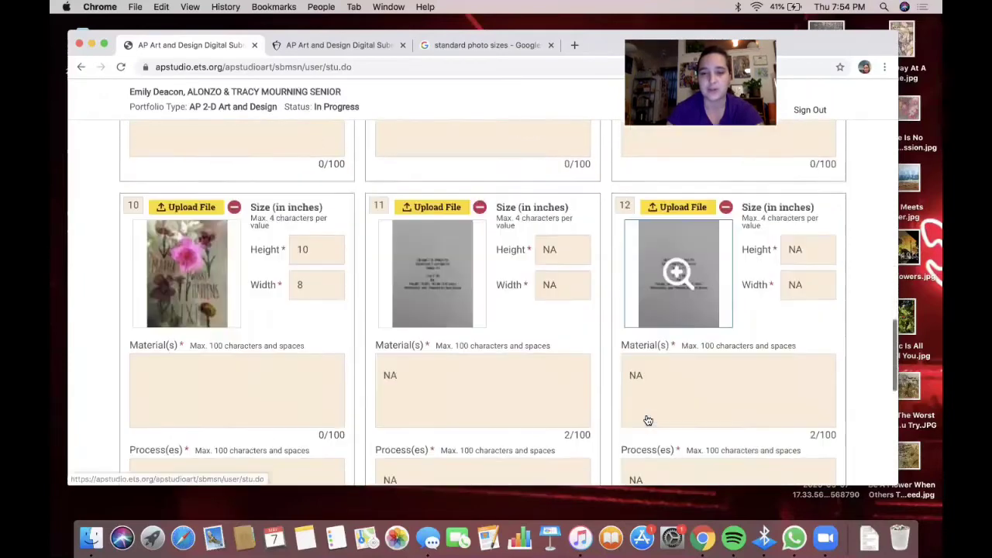
{"action": "left_click", "coordinate": [185, 265]}
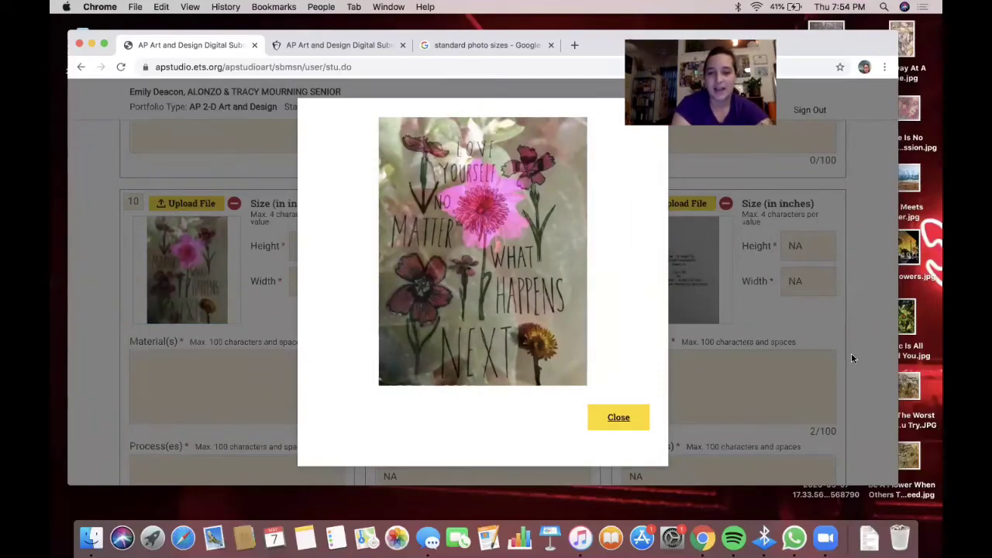
{"action": "left_click", "coordinate": [617, 417]}
{"action": "scroll", "coordinate": [613, 423], "scroll_direction": "up", "scroll_amount": 3}
{"action": "scroll", "coordinate": [613, 420], "scroll_direction": "up", "scroll_amount": 15}
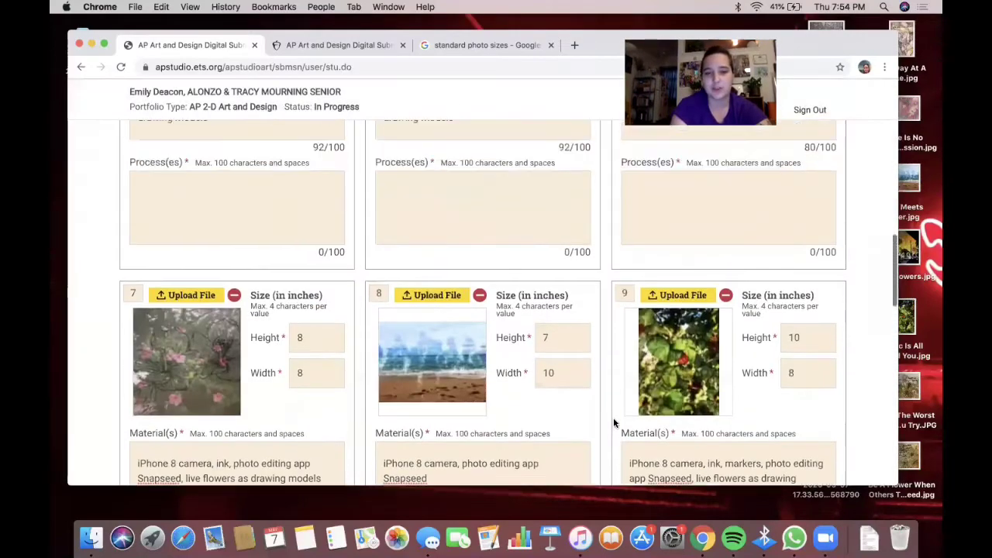
{"action": "scroll", "coordinate": [613, 422], "scroll_direction": "up", "scroll_amount": 5}
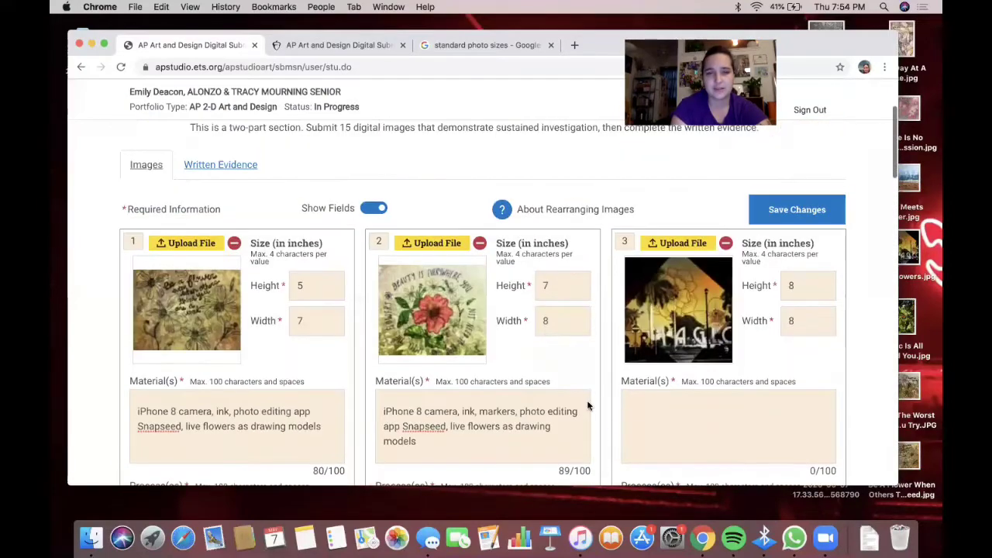
{"action": "scroll", "coordinate": [589, 407], "scroll_direction": "down", "scroll_amount": 5}
{"action": "scroll", "coordinate": [572, 396], "scroll_direction": "down", "scroll_amount": 1}
{"action": "scroll", "coordinate": [572, 395], "scroll_direction": "down", "scroll_amount": 8}
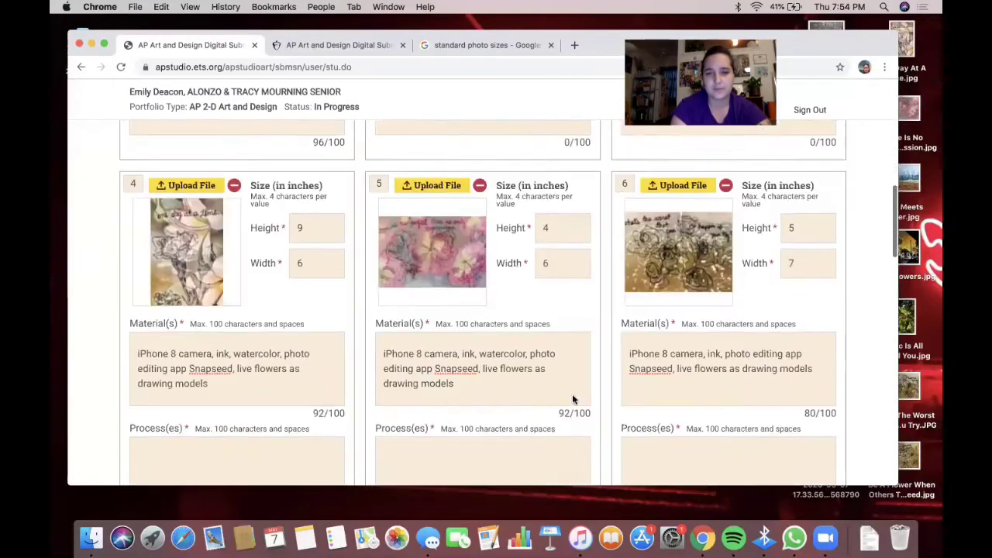
{"action": "scroll", "coordinate": [573, 395], "scroll_direction": "down", "scroll_amount": 5}
{"action": "scroll", "coordinate": [572, 395], "scroll_direction": "down", "scroll_amount": 10}
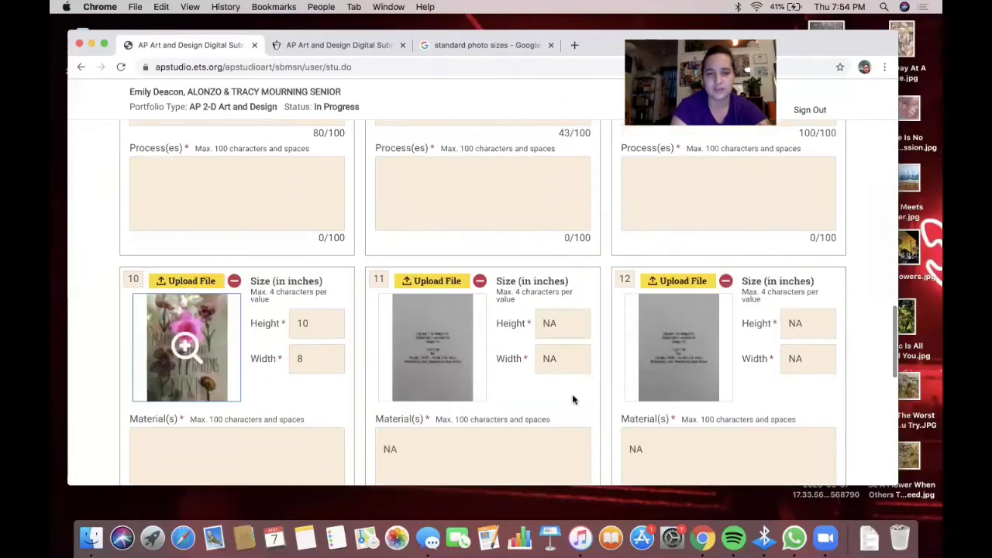
{"action": "scroll", "coordinate": [572, 395], "scroll_direction": "down", "scroll_amount": 2}
{"action": "scroll", "coordinate": [572, 395], "scroll_direction": "up", "scroll_amount": 3}
{"action": "scroll", "coordinate": [573, 396], "scroll_direction": "up", "scroll_amount": 3}
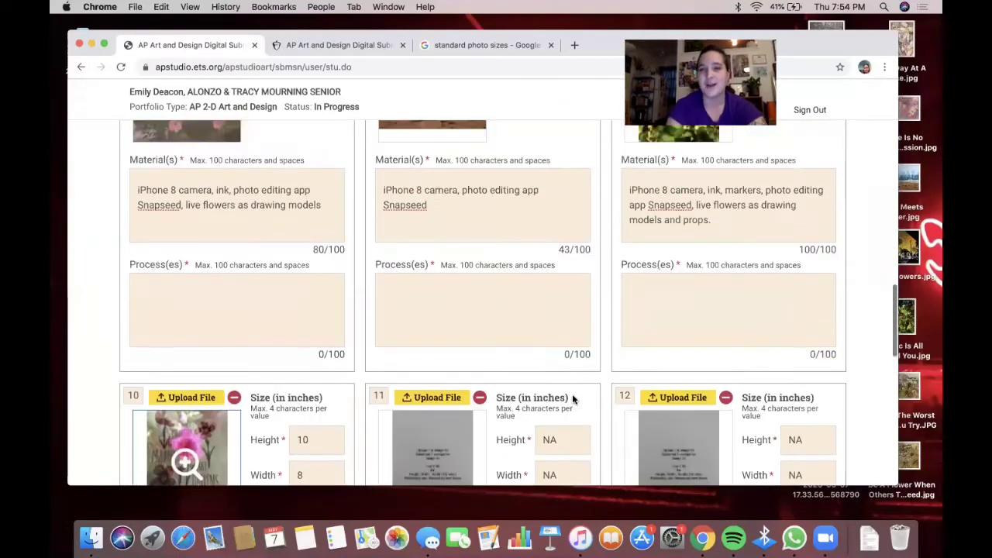
{"action": "scroll", "coordinate": [573, 395], "scroll_direction": "up", "scroll_amount": 3}
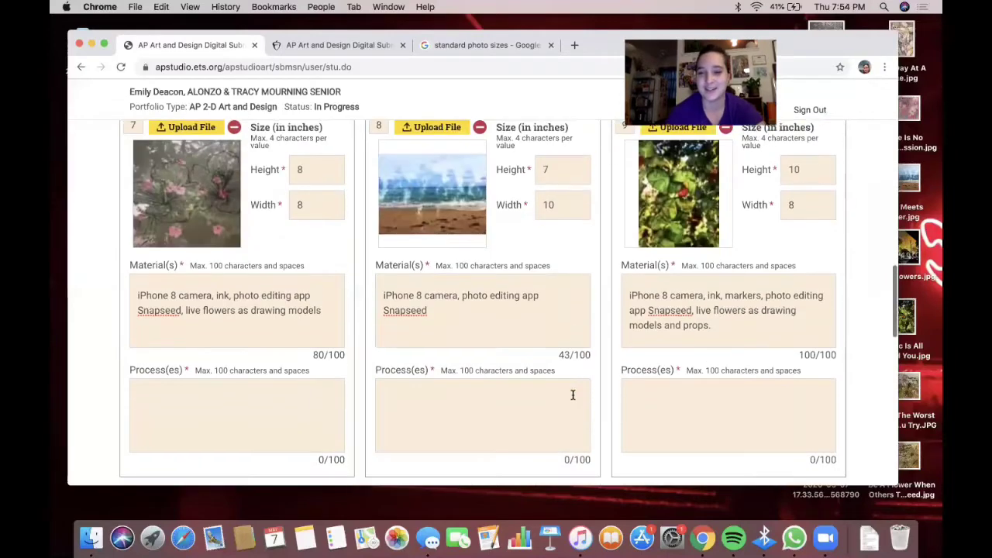
{"action": "scroll", "coordinate": [573, 395], "scroll_direction": "up", "scroll_amount": 2}
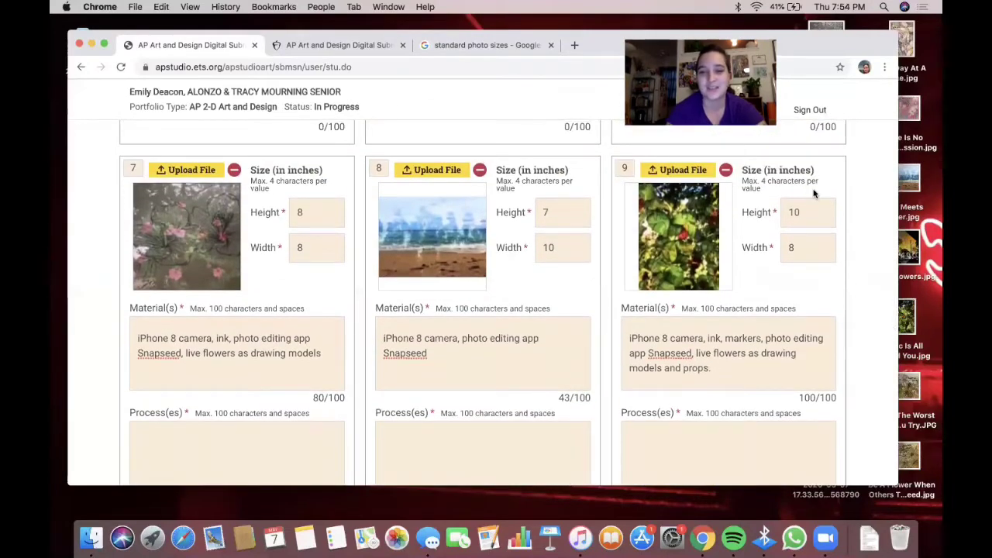
{"action": "left_click", "coordinate": [683, 235]}
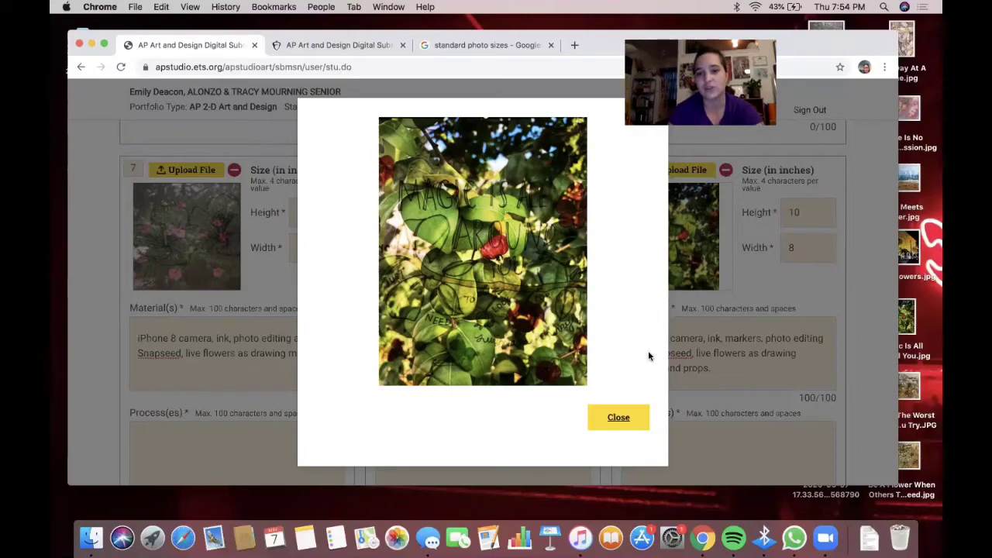
{"action": "left_click", "coordinate": [625, 418]}
{"action": "scroll", "coordinate": [626, 418], "scroll_direction": "down", "scroll_amount": 8}
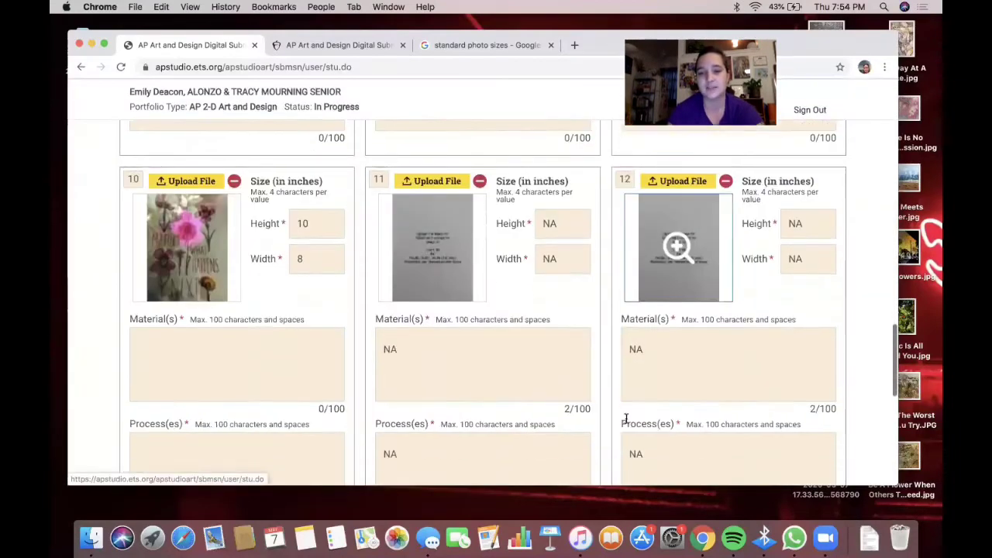
{"action": "scroll", "coordinate": [626, 418], "scroll_direction": "up", "scroll_amount": 5}
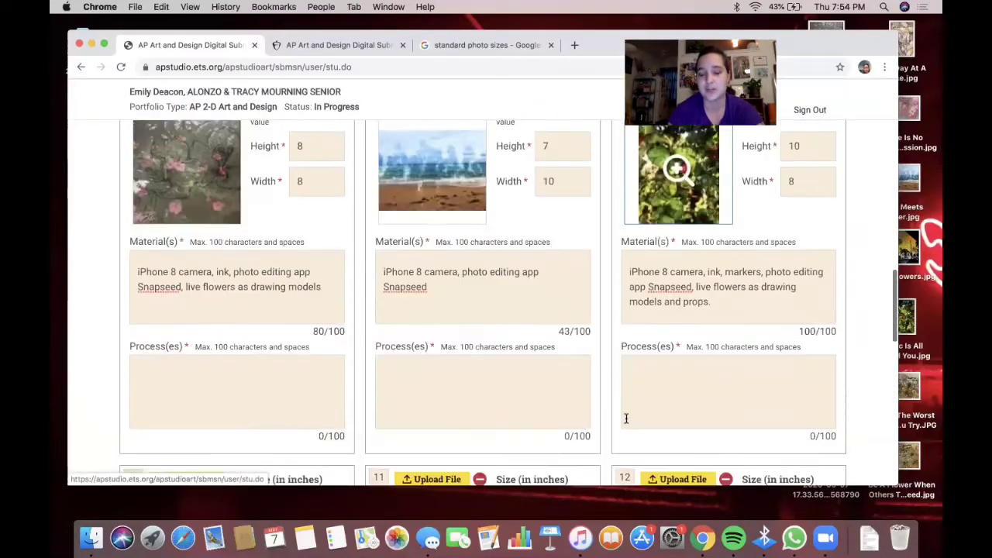
{"action": "scroll", "coordinate": [626, 418], "scroll_direction": "up", "scroll_amount": 1}
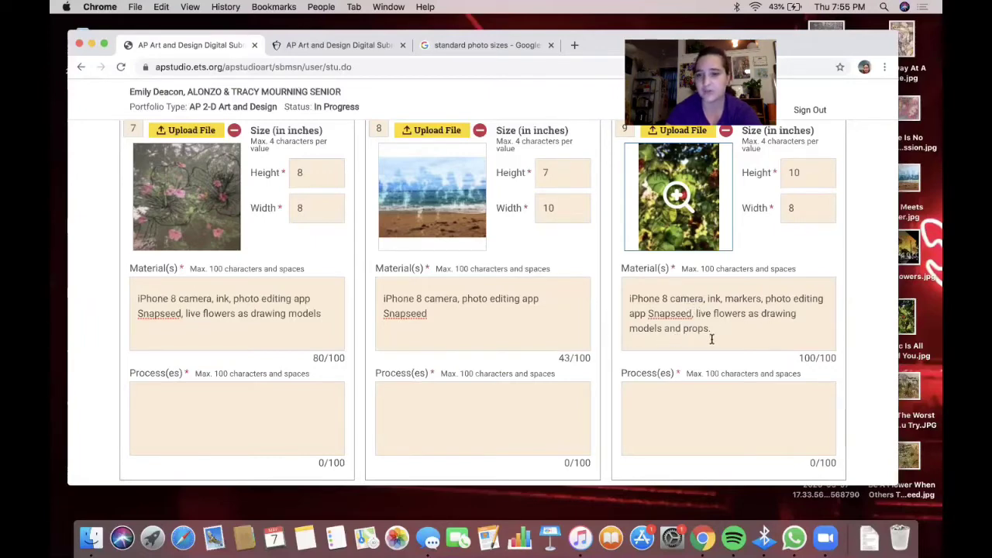
- Change image 9's materials from 'live flowers' to 'live plant' and select the text to copy
{"action": "left_click_drag", "start_coordinate": [713, 313], "coordinate": [744, 313]}
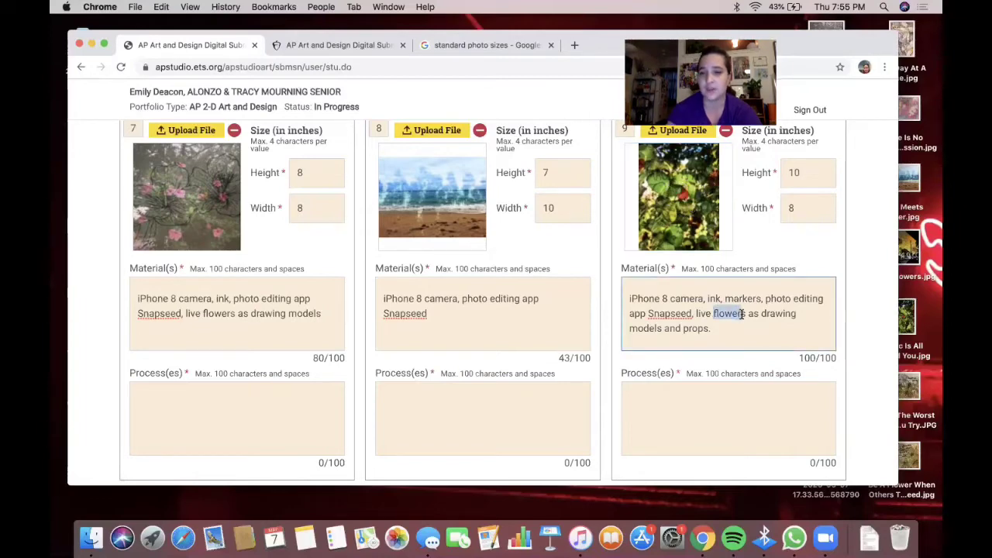
{"action": "key", "text": "BackSpace"}
{"action": "type", "text": "plant"}
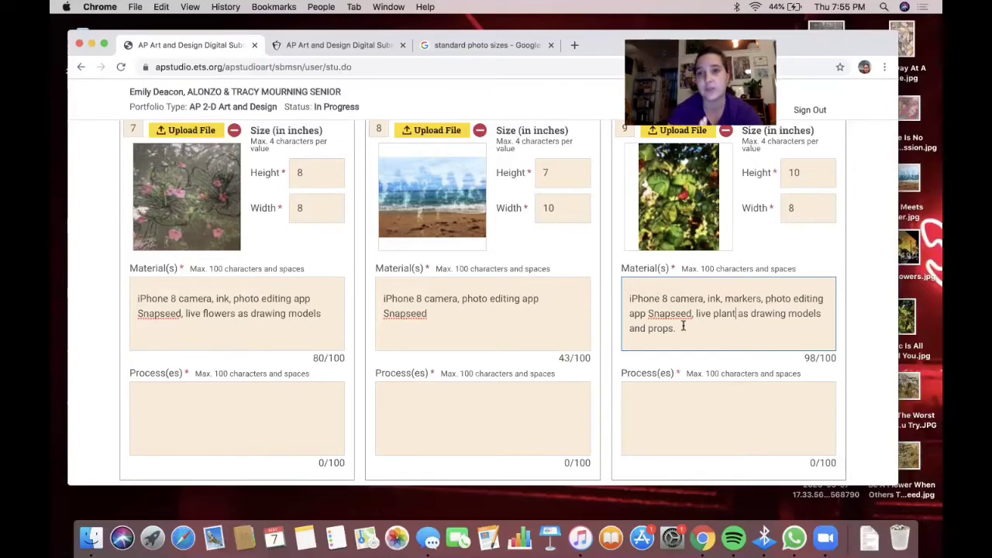
{"action": "scroll", "coordinate": [683, 326], "scroll_direction": "down", "scroll_amount": 3}
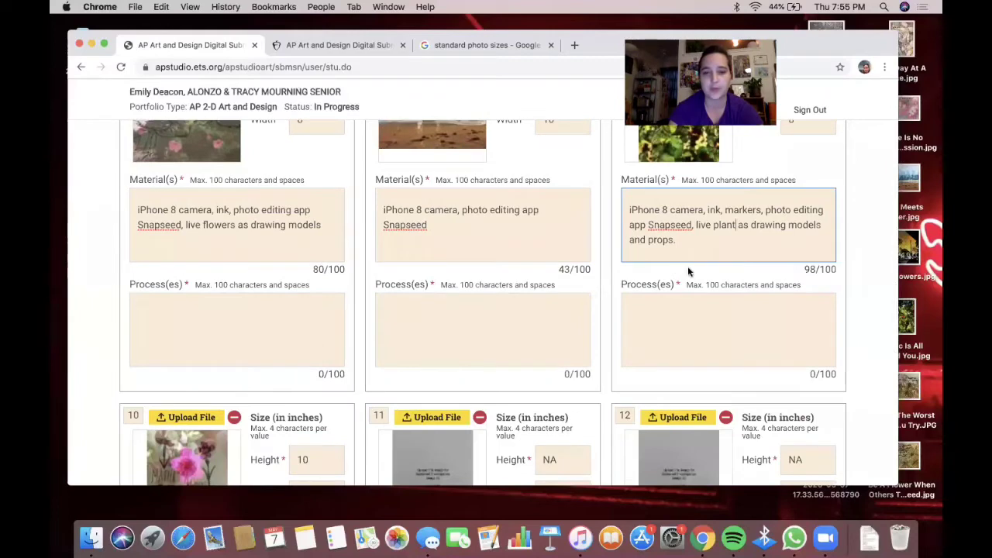
{"action": "scroll", "coordinate": [465, 310], "scroll_direction": "down", "scroll_amount": 5}
{"action": "scroll", "coordinate": [262, 324], "scroll_direction": "up", "scroll_amount": 4}
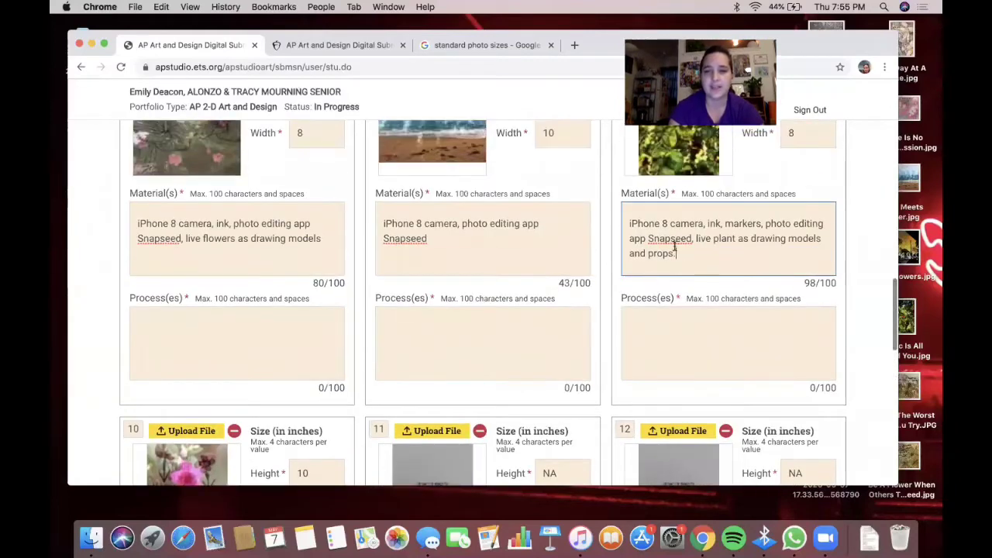
{"action": "key", "text": "super+a"}
{"action": "key", "text": "super+c"}
{"action": "scroll", "coordinate": [250, 394], "scroll_direction": "down", "scroll_amount": 8}
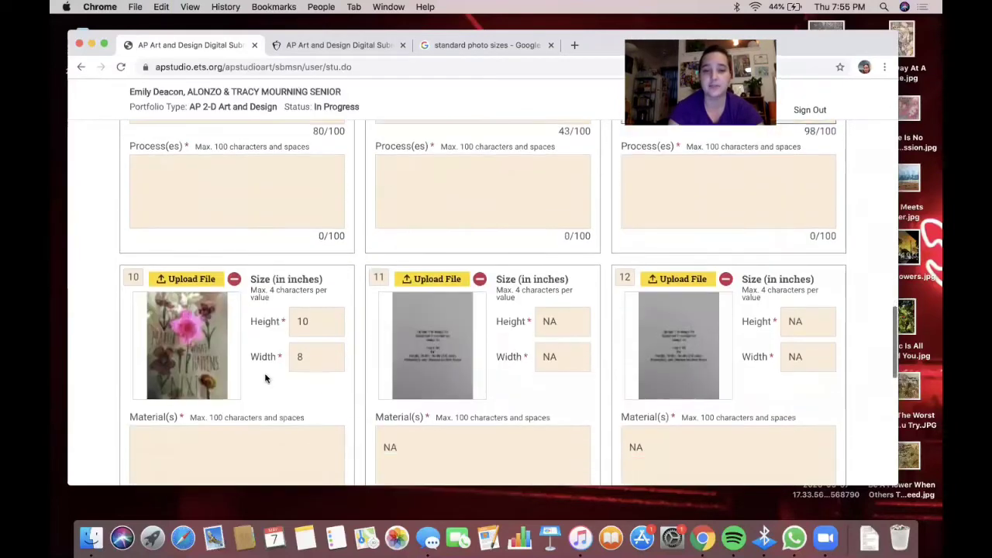
{"action": "left_click", "coordinate": [254, 344]}
- Paste image 9's materials into image 10, then return up to the earlier works
{"action": "key", "text": "super+v"}
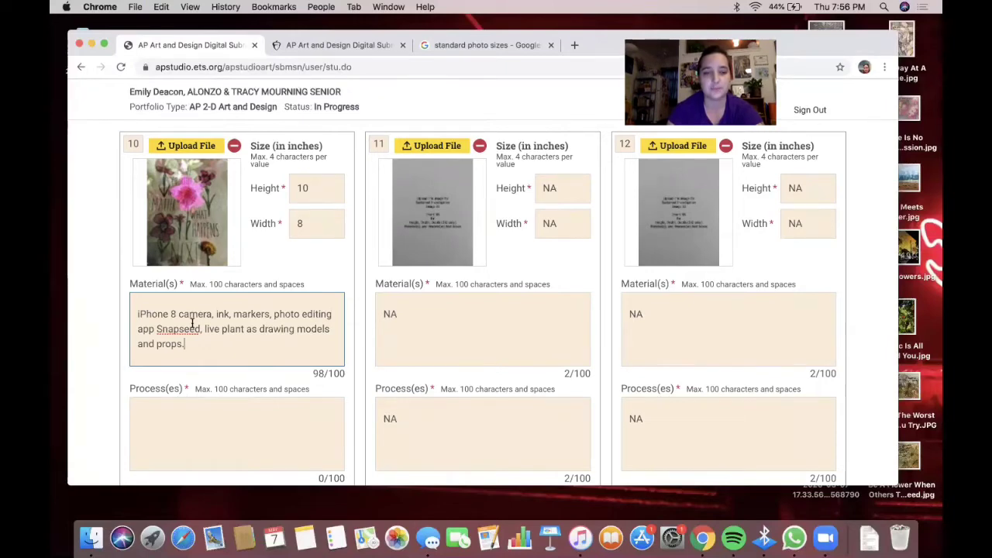
{"action": "scroll", "coordinate": [192, 324], "scroll_direction": "up", "scroll_amount": 10}
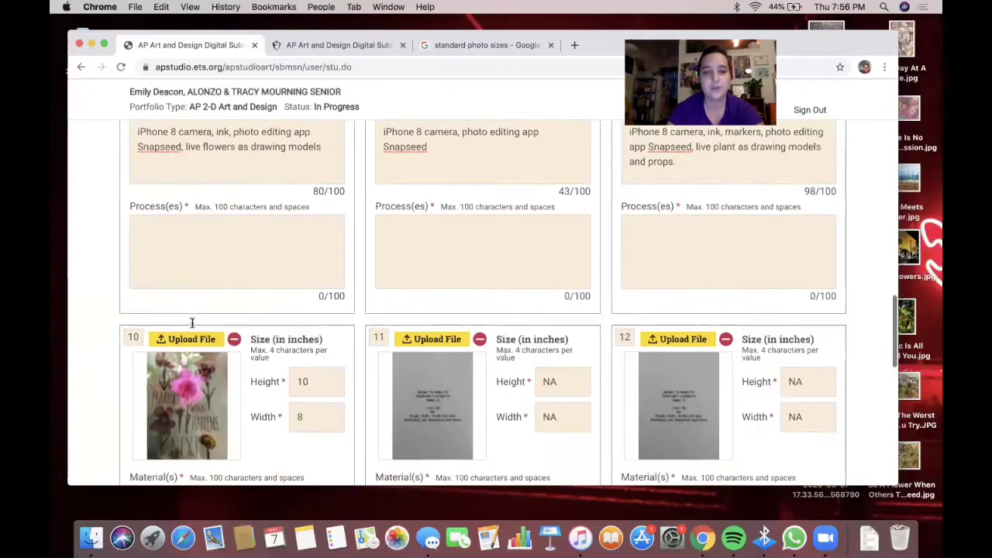
{"action": "scroll", "coordinate": [192, 324], "scroll_direction": "up", "scroll_amount": 6}
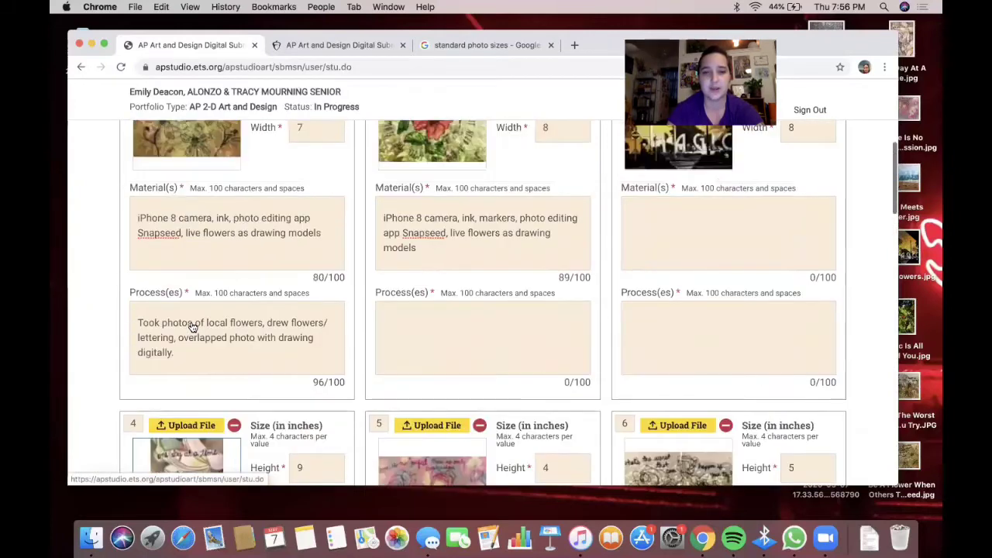
{"action": "scroll", "coordinate": [192, 323], "scroll_direction": "up", "scroll_amount": 1}
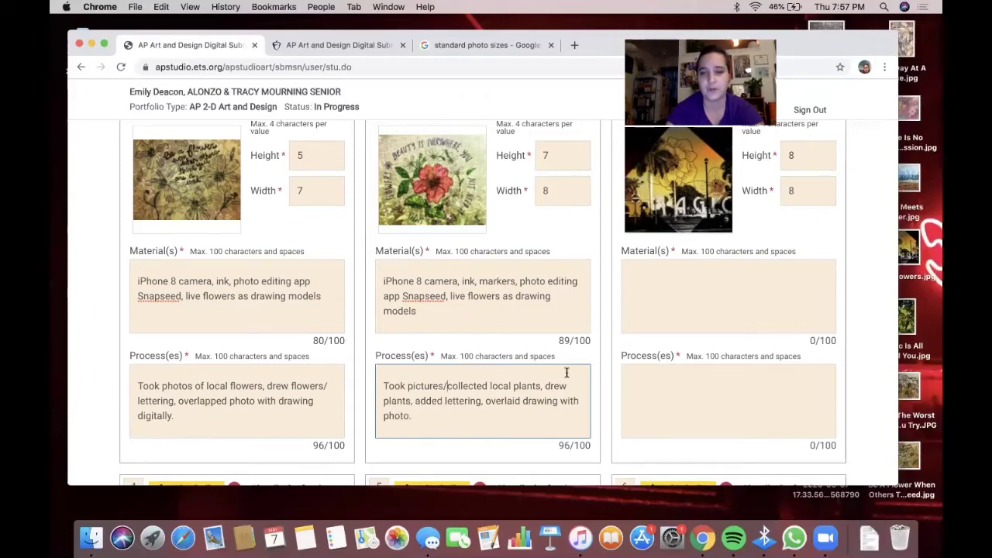
- Paste work 2's materials into work 3, deleting 'markers' and 'live flowers as drawing models'
{"action": "scroll", "coordinate": [517, 377], "scroll_direction": "up", "scroll_amount": 1}
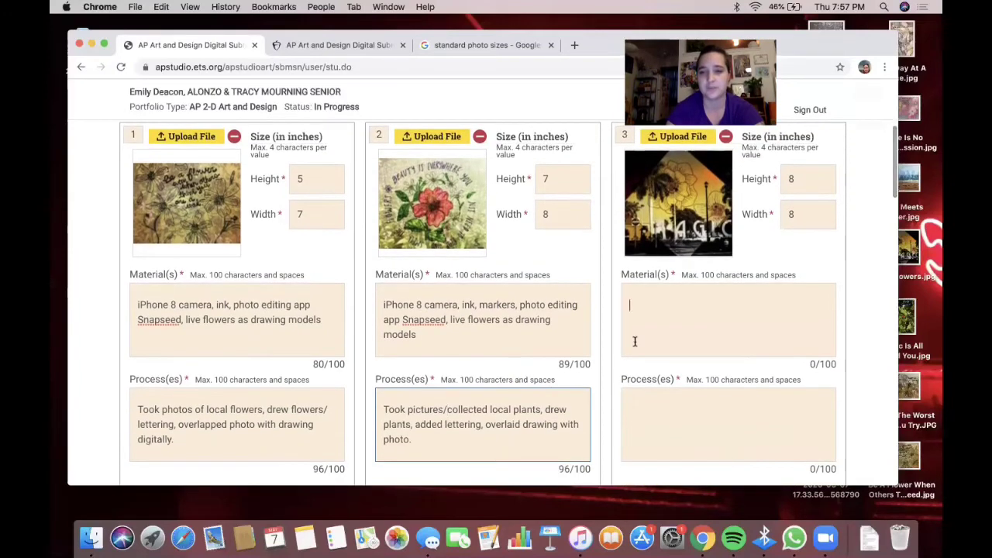
{"action": "left_click", "coordinate": [633, 339]}
{"action": "left_click_drag", "start_coordinate": [423, 341], "coordinate": [372, 290]}
{"action": "key", "text": "super+c"}
{"action": "left_click", "coordinate": [628, 316]}
{"action": "key", "text": "super+v"}
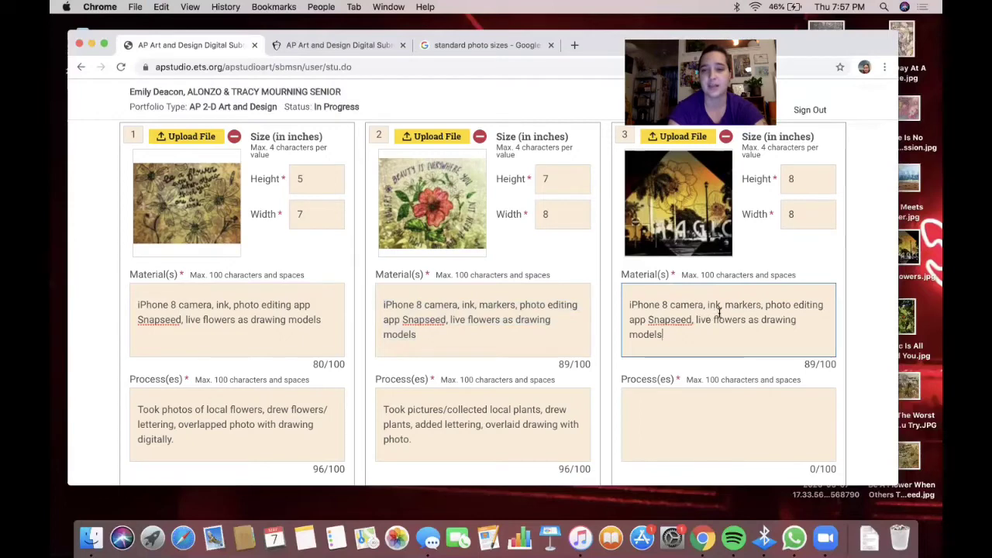
{"action": "left_click_drag", "start_coordinate": [725, 304], "coordinate": [760, 305]}
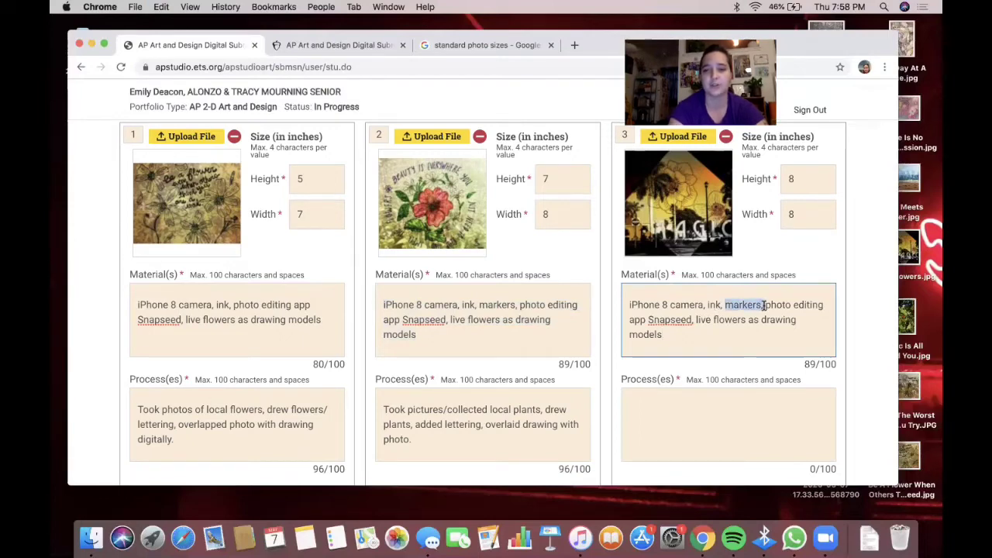
{"action": "key", "text": "BackSpace"}
{"action": "key", "text": "Delete"}
{"action": "key", "text": "Delete"}
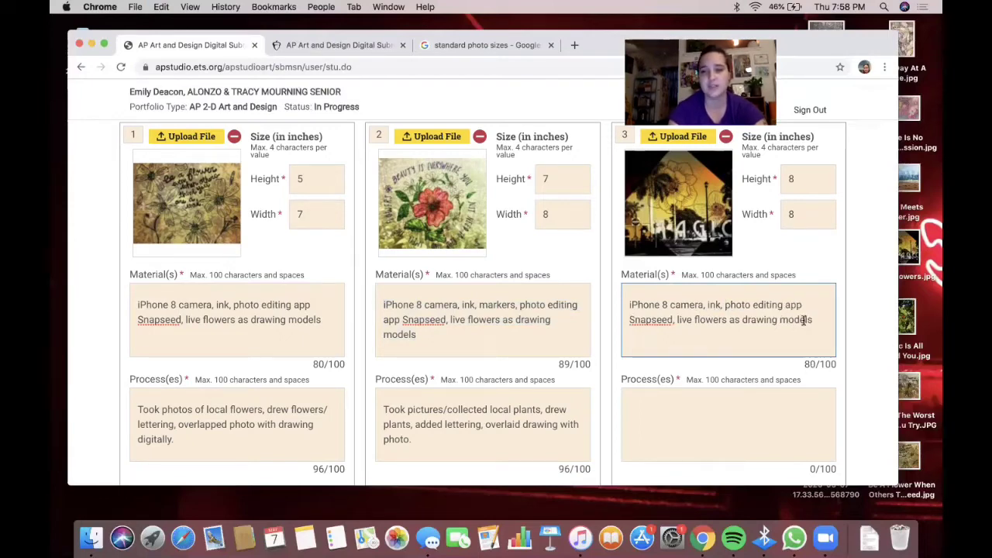
{"action": "left_click_drag", "start_coordinate": [814, 319], "coordinate": [676, 319]}
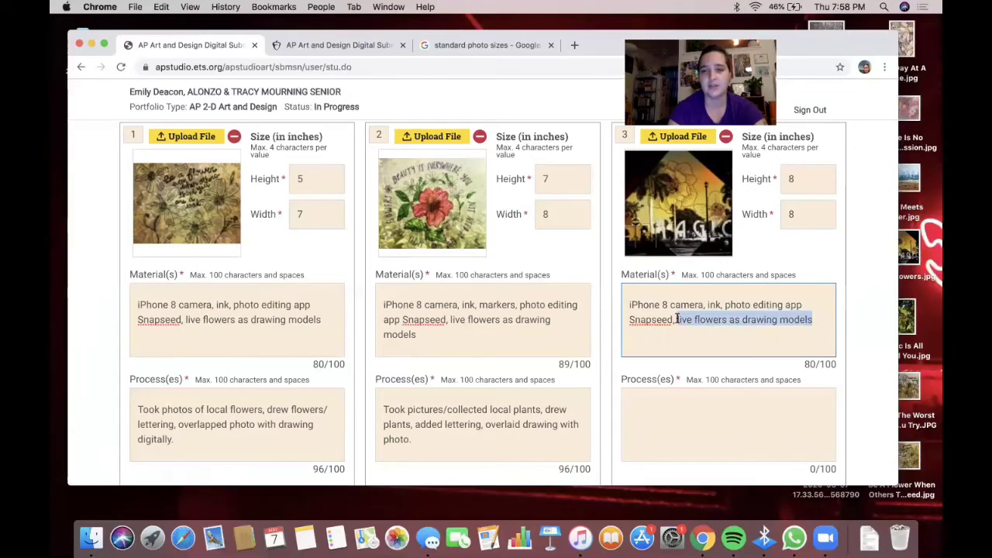
{"action": "key", "text": "BackSpace"}
{"action": "key", "text": "BackSpace"}
{"action": "key", "text": "BackSpace"}
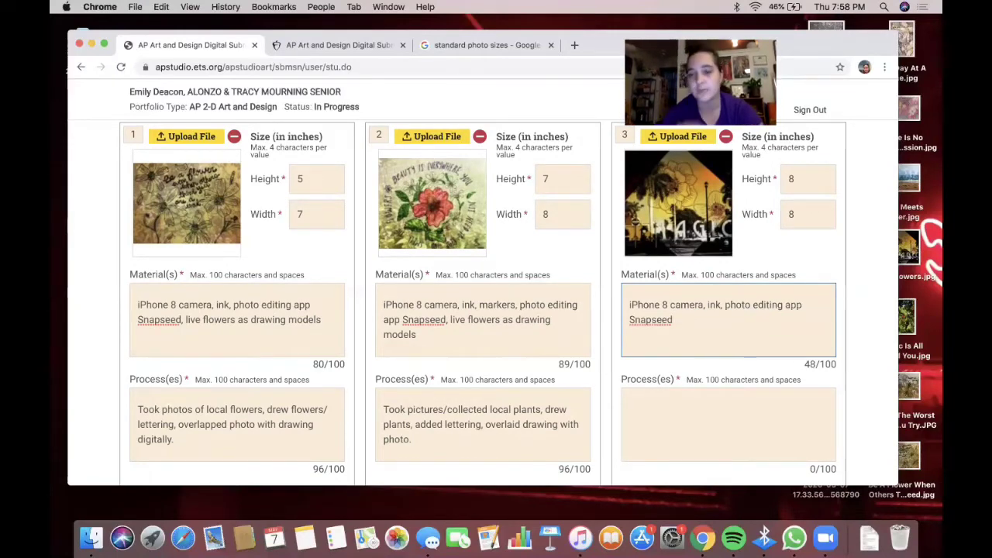
{"action": "scroll", "coordinate": [496, 302], "scroll_direction": "down", "scroll_amount": 1}
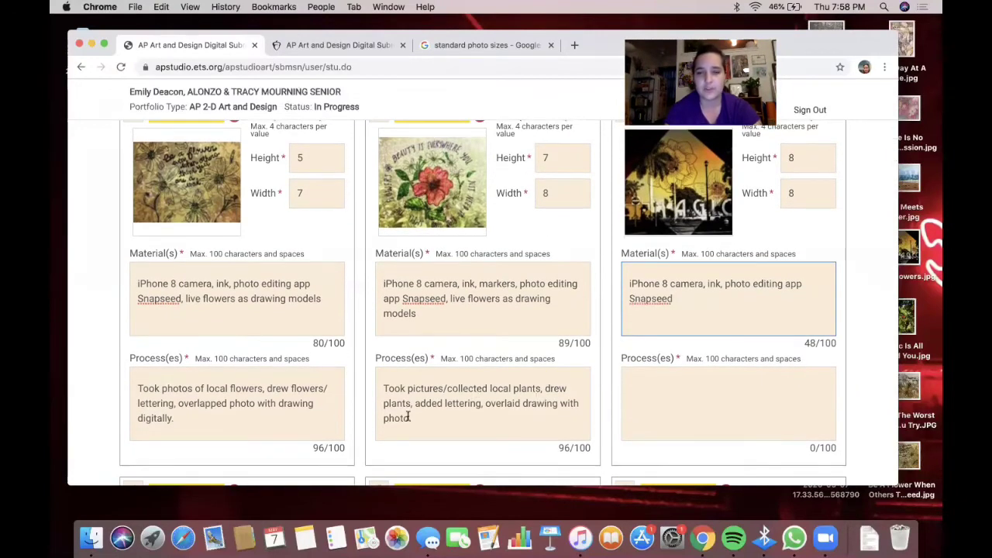
- Enter work 3's process: took pictures of local community areas, drew flowers, overlapped drawing with photo
{"action": "left_click", "coordinate": [687, 418]}
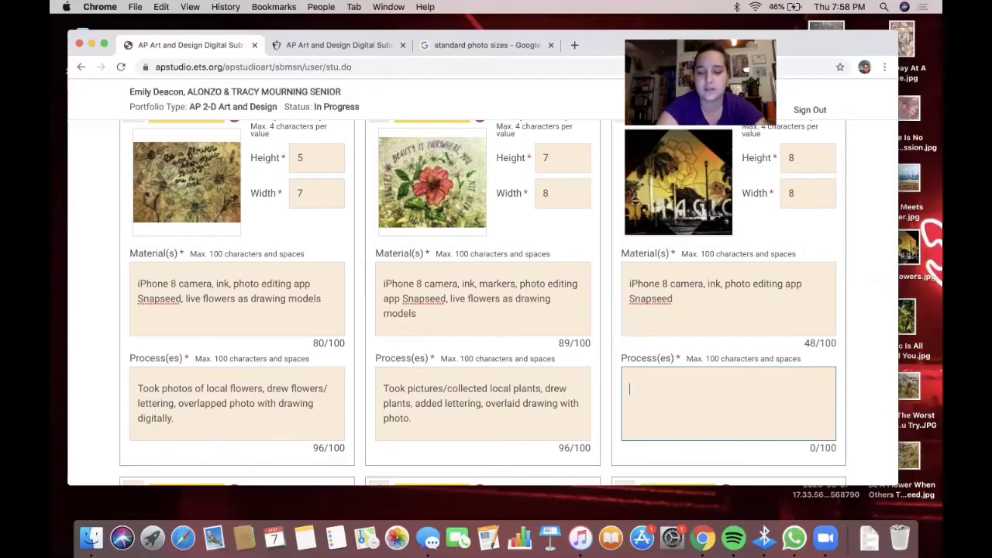
{"action": "type", "text": "Took pictures o"}
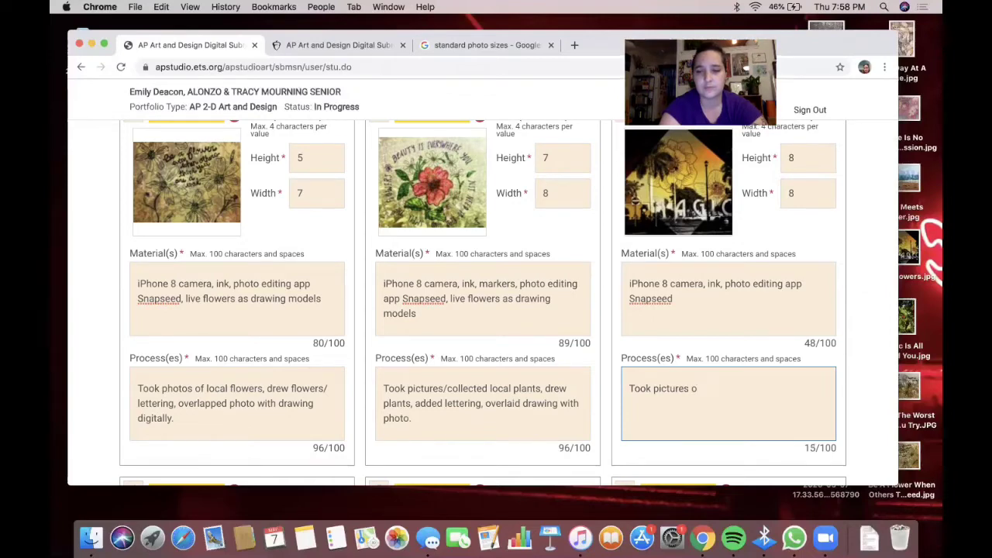
{"action": "type", "text": "f localcommuni"}
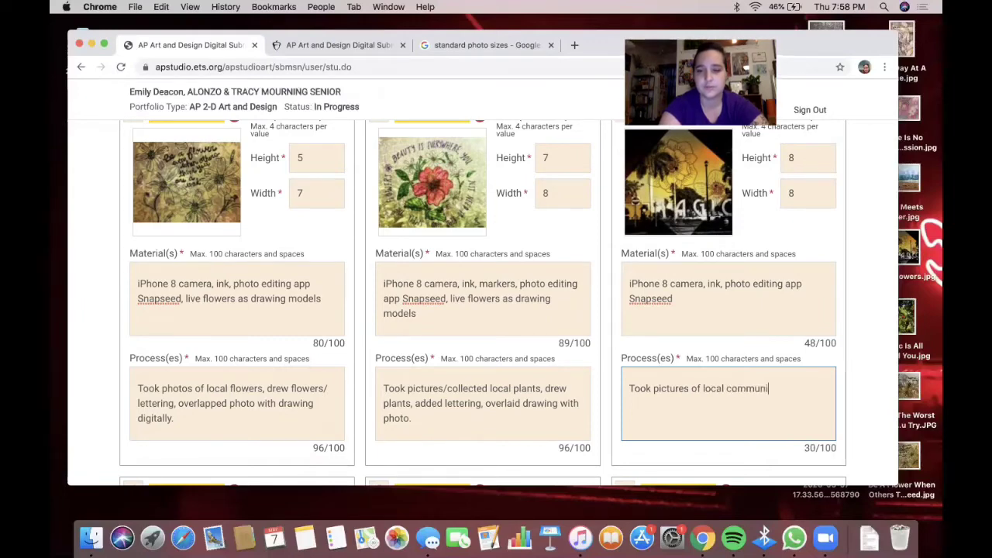
{"action": "type", "text": "ty area"}
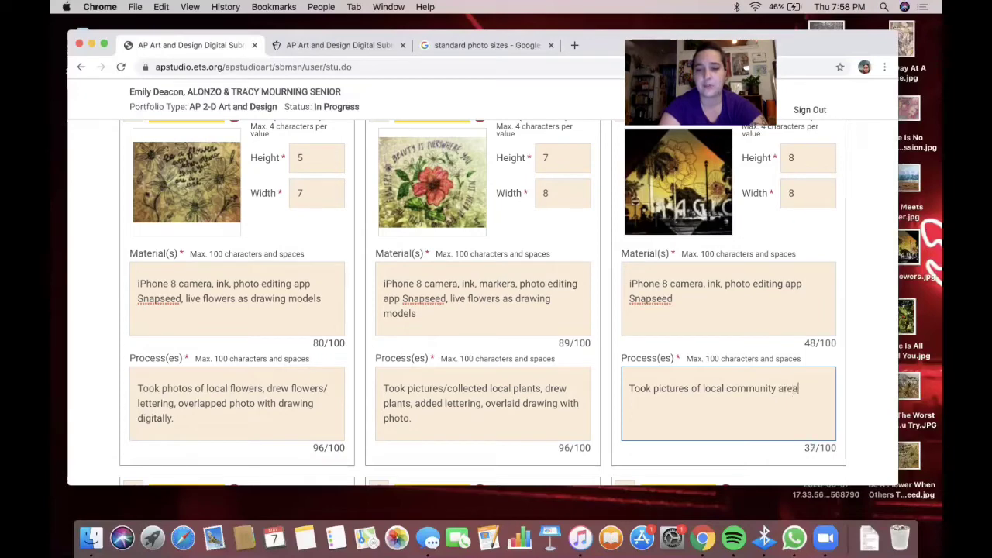
{"action": "type", "text": "s,"}
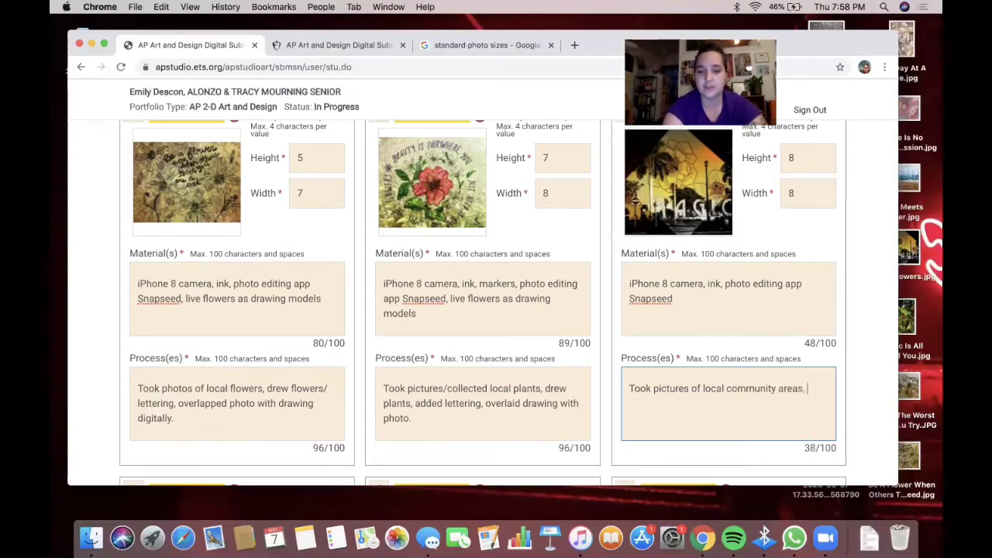
{"action": "type", "text": " drew"}
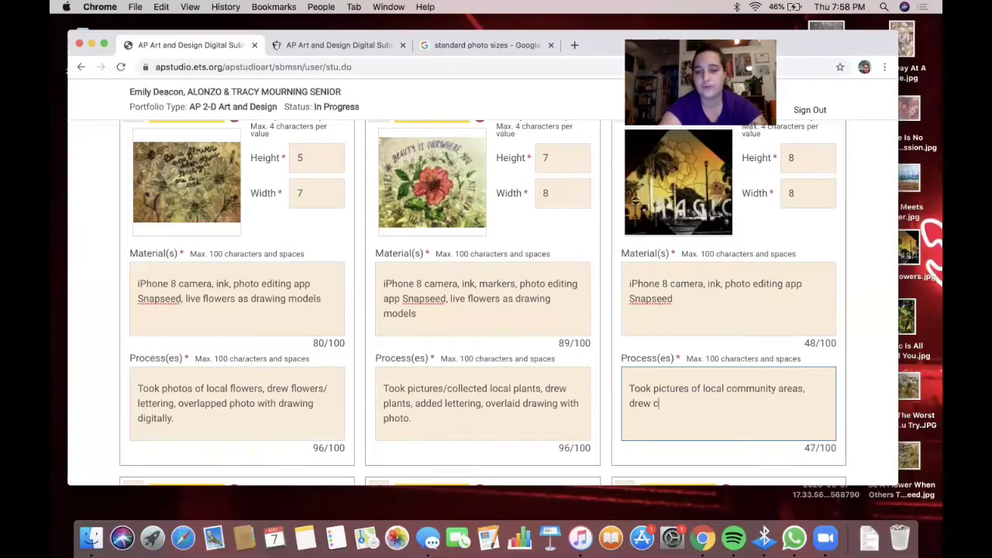
{"action": "type", "text": " flo"}
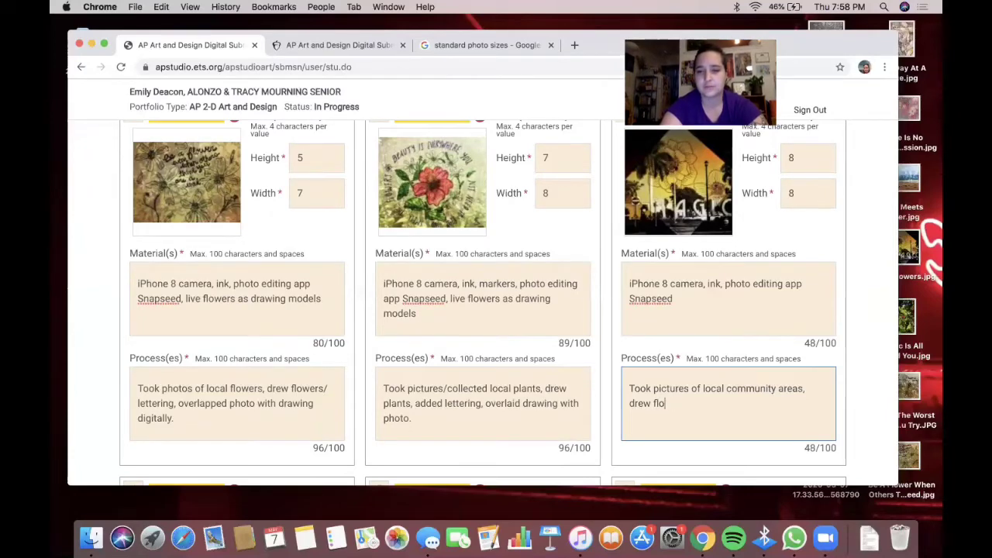
{"action": "type", "text": "ers, wers, overlaid"}
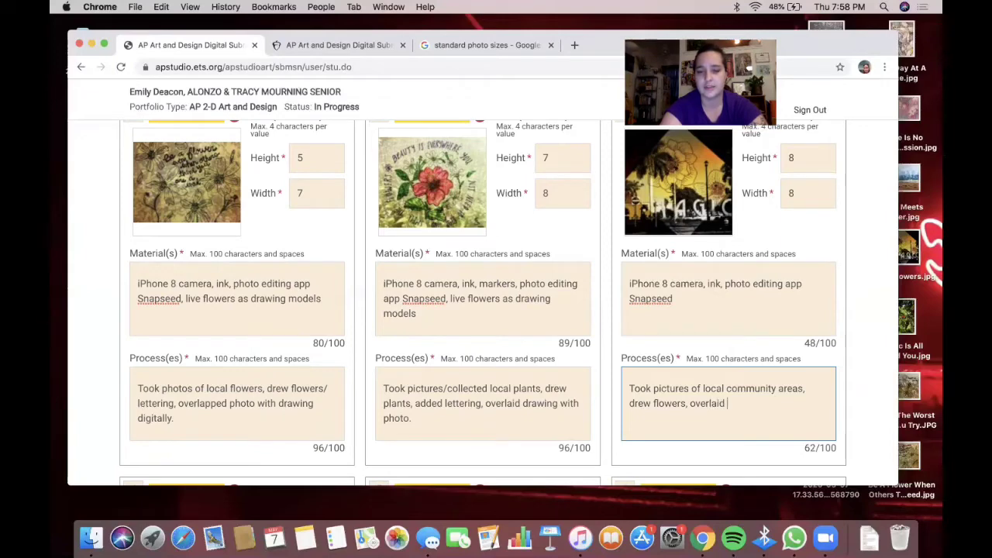
{"action": "type", "text": "drawing with"}
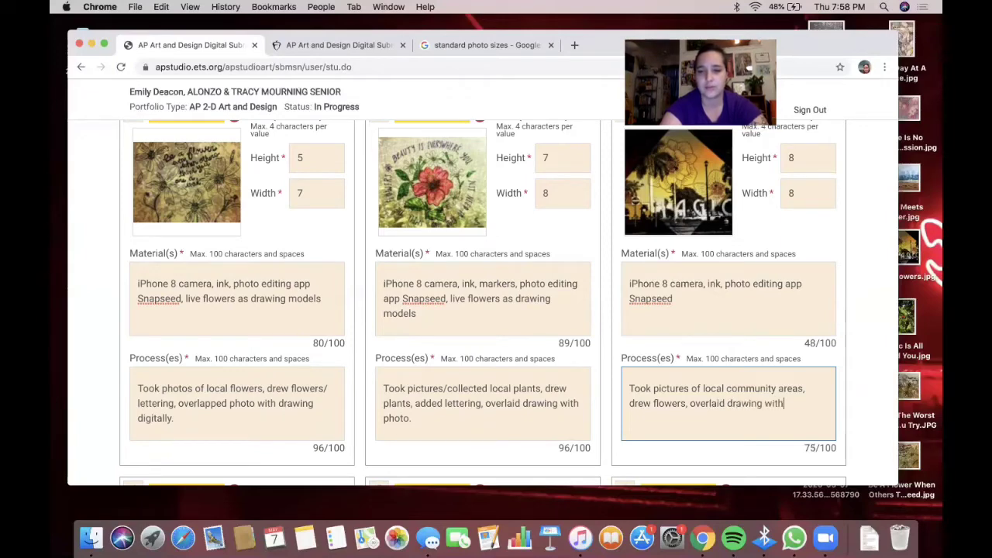
{"action": "type", "text": " photo."}
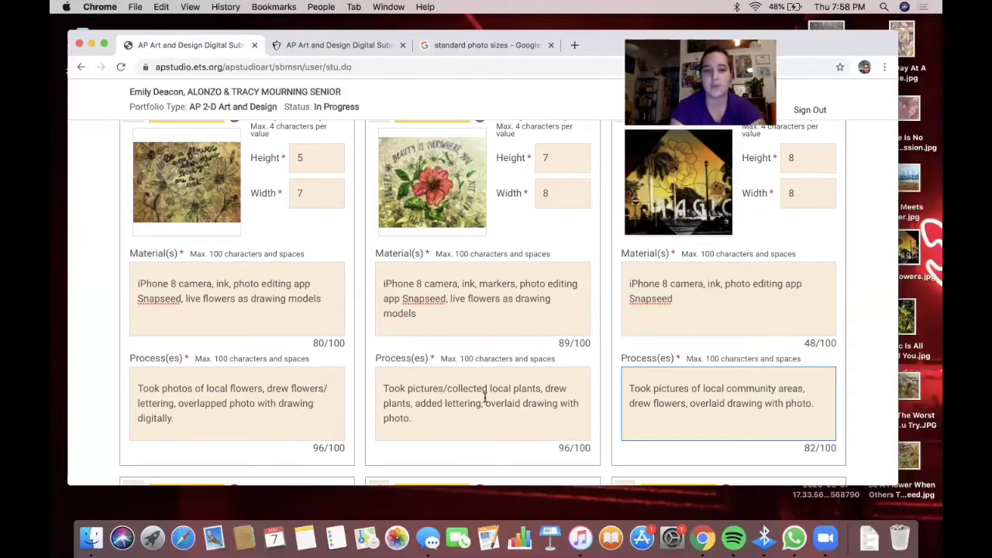
- Add a closing period to the materials of the first three works
{"action": "scroll", "coordinate": [464, 348], "scroll_direction": "up", "scroll_amount": 4}
{"action": "scroll", "coordinate": [402, 310], "scroll_direction": "down", "scroll_amount": 3}
{"action": "left_click", "coordinate": [339, 309]}
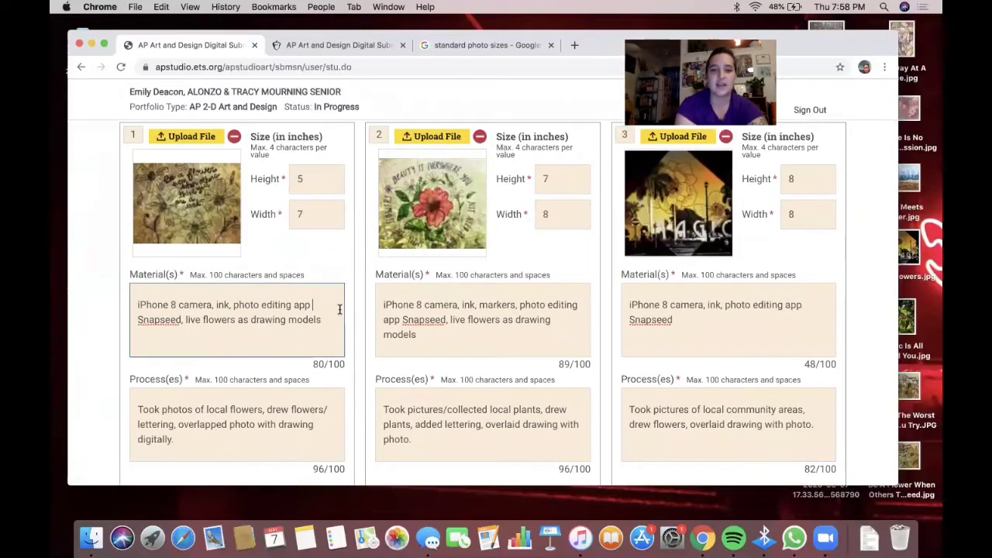
{"action": "type", "text": "."}
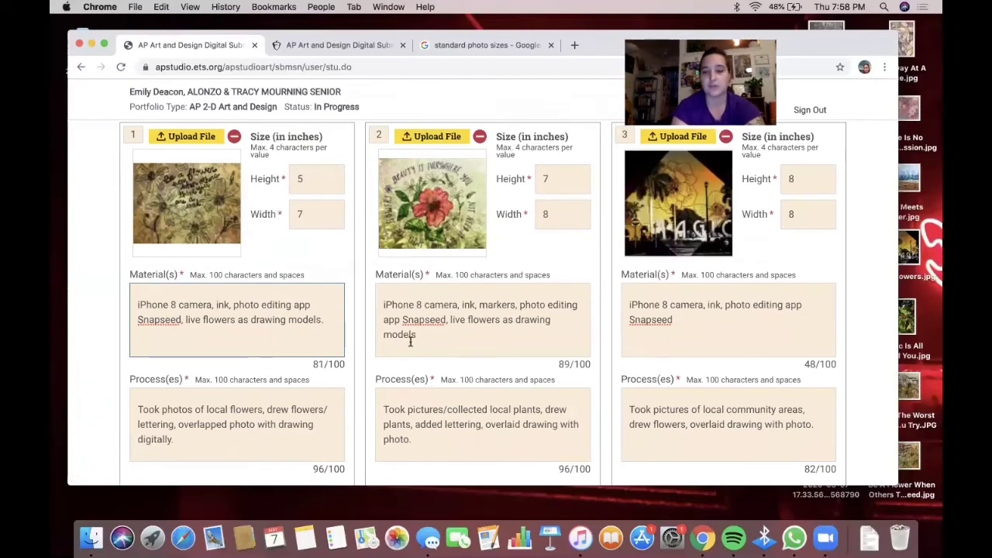
{"action": "left_click", "coordinate": [416, 334]}
{"action": "type", "text": "."}
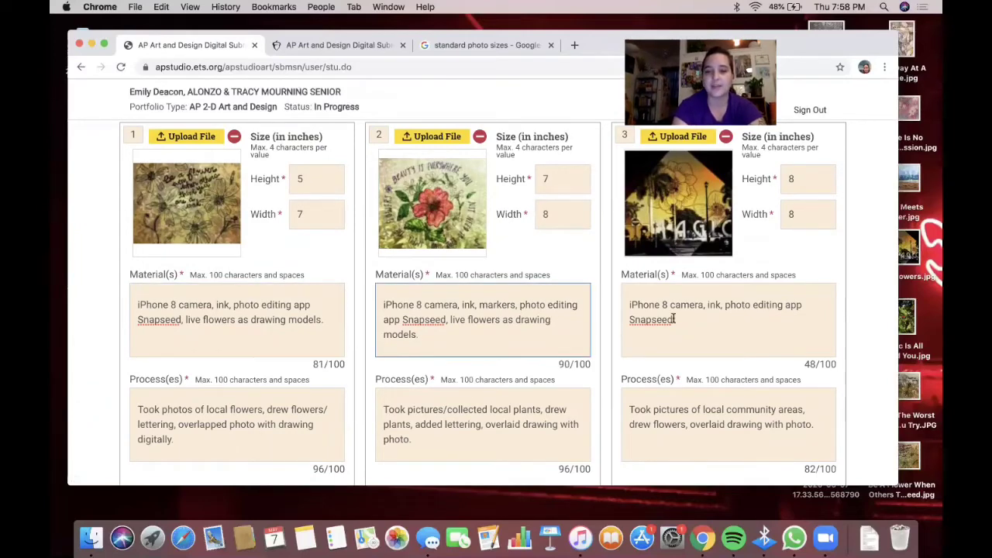
{"action": "left_click", "coordinate": [689, 322]}
{"action": "type", "text": "."}
{"action": "scroll", "coordinate": [682, 332], "scroll_direction": "down", "scroll_amount": 3}
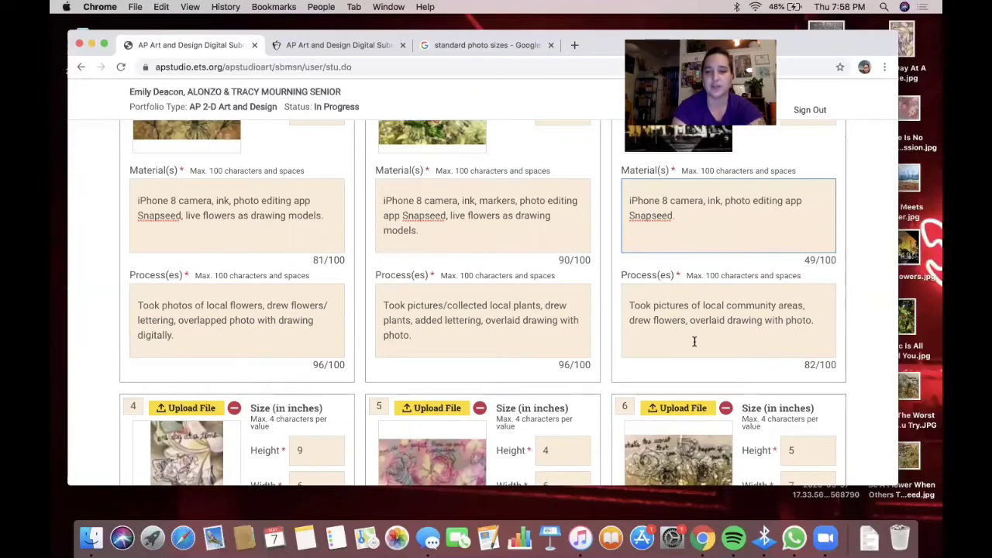
{"action": "scroll", "coordinate": [779, 338], "scroll_direction": "down", "scroll_amount": 2}
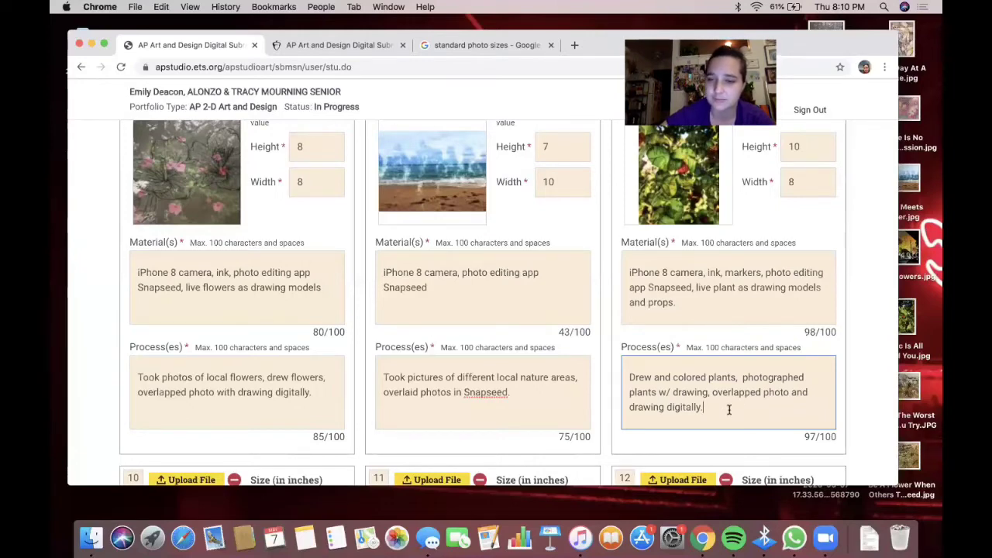
- Copy image 9's process description into image 10's Process(es) field
{"action": "key", "text": "super+a"}
{"action": "key", "text": "super+c"}
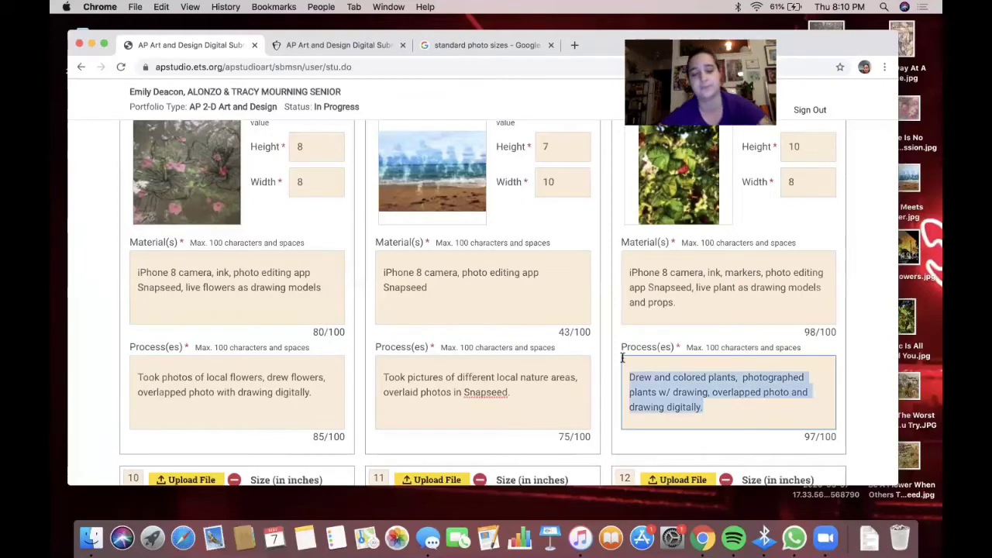
{"action": "scroll", "coordinate": [532, 343], "scroll_direction": "down", "scroll_amount": 8}
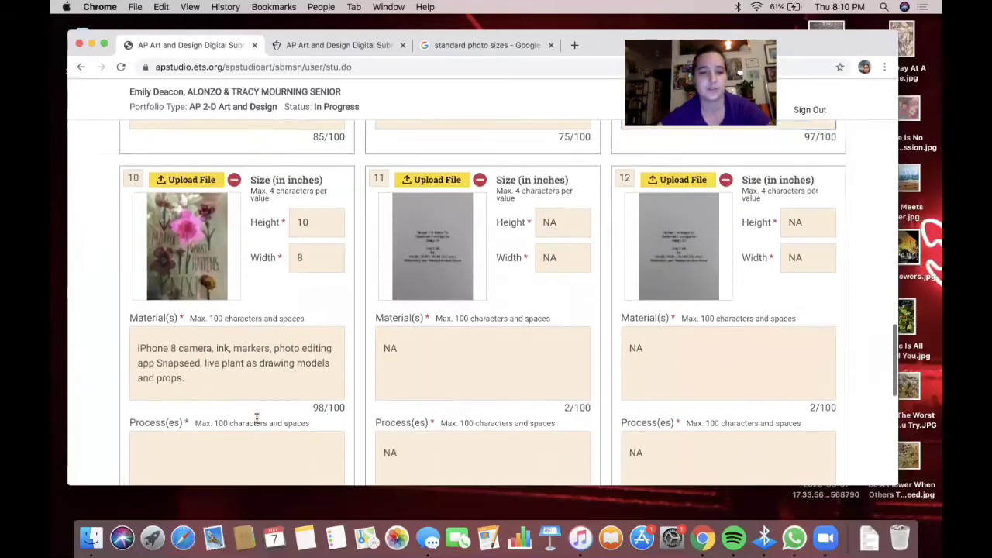
{"action": "left_click", "coordinate": [257, 418]}
{"action": "key", "text": "super+v"}
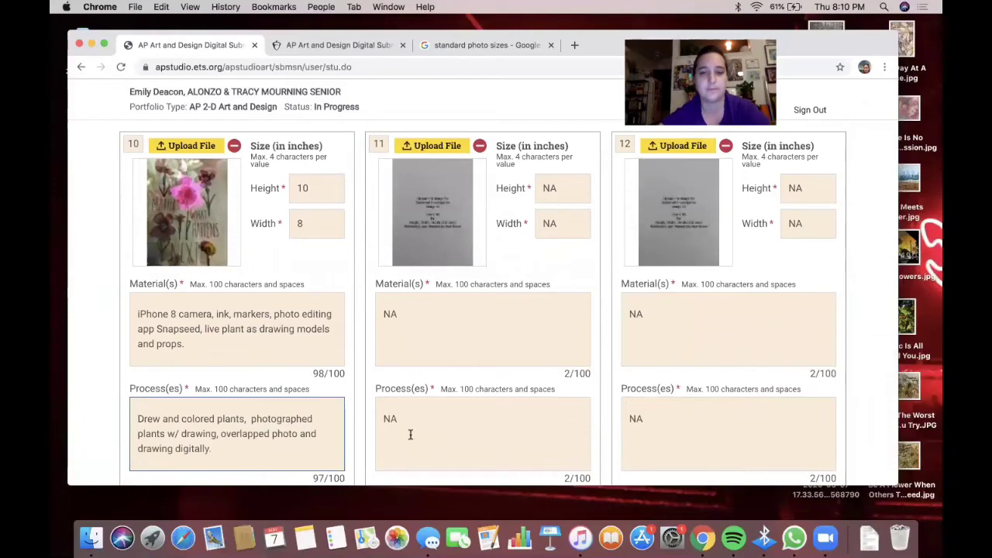
- Save the images and labels and dismiss the saved confirmation
{"action": "scroll", "coordinate": [410, 435], "scroll_direction": "down", "scroll_amount": 6}
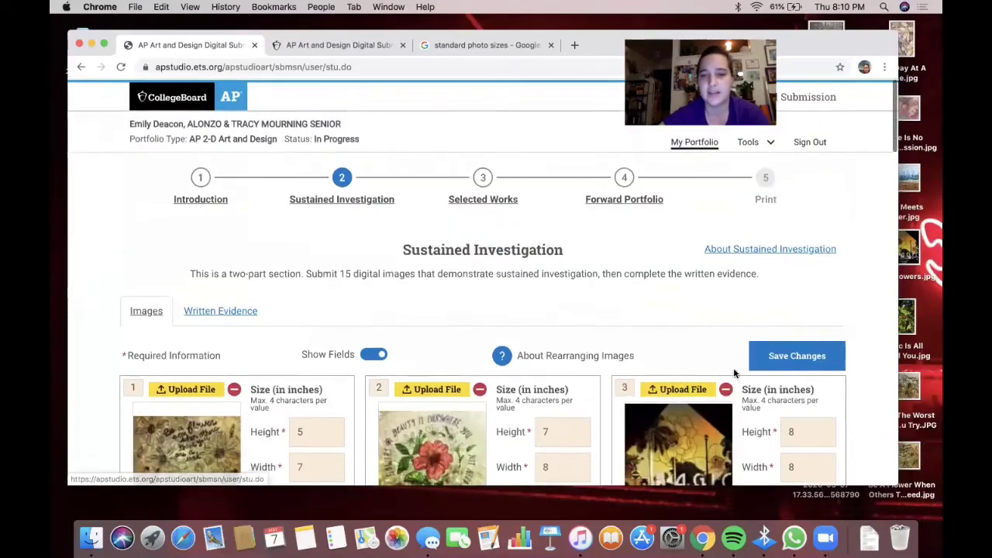
{"action": "left_click", "coordinate": [807, 355]}
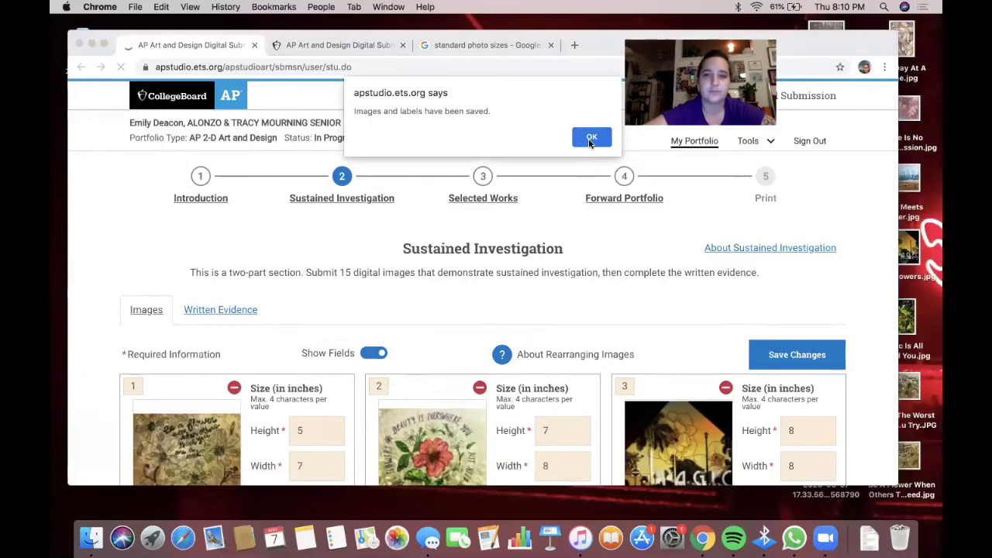
{"action": "left_click", "coordinate": [591, 138]}
{"action": "scroll", "coordinate": [480, 260], "scroll_direction": "down", "scroll_amount": 15}
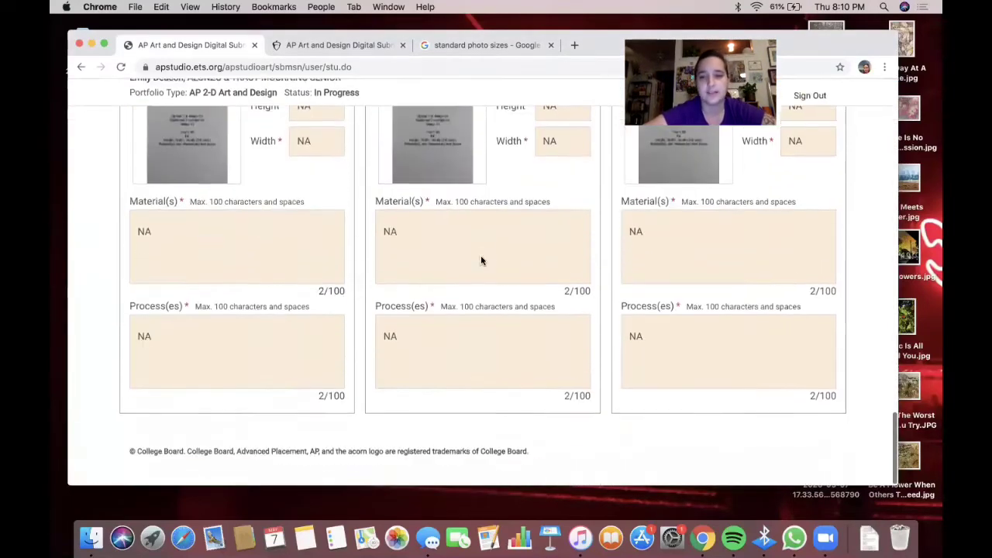
{"action": "scroll", "coordinate": [480, 258], "scroll_direction": "up", "scroll_amount": 20}
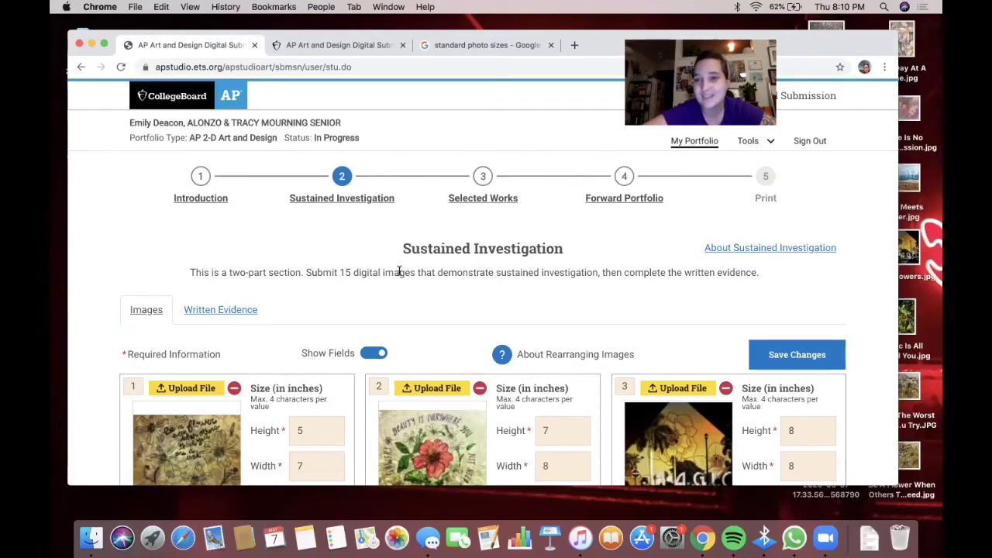
- Look over the empty Sustained Investigation Written Evidence response box, then return to the image details
{"action": "left_click", "coordinate": [205, 312]}
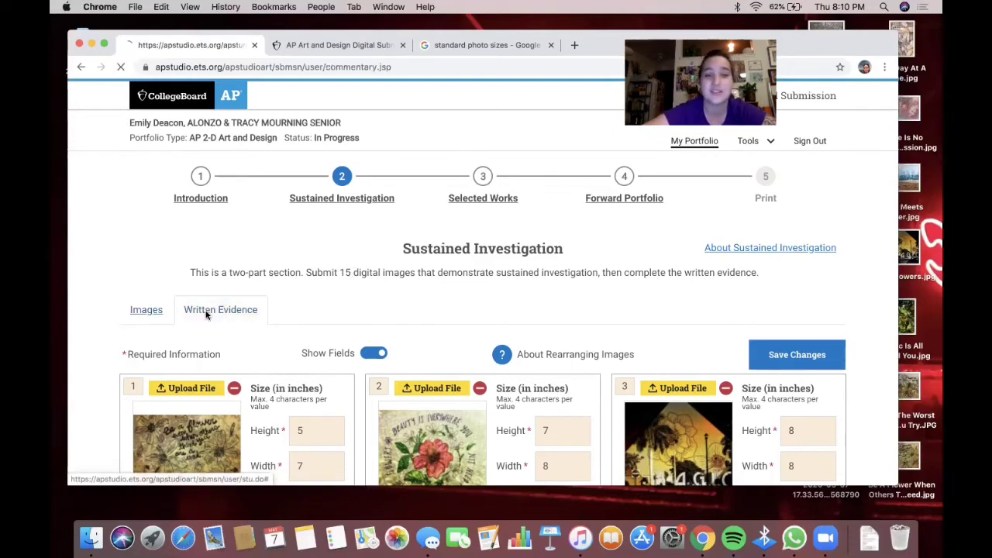
{"action": "scroll", "coordinate": [205, 314], "scroll_direction": "down", "scroll_amount": 2}
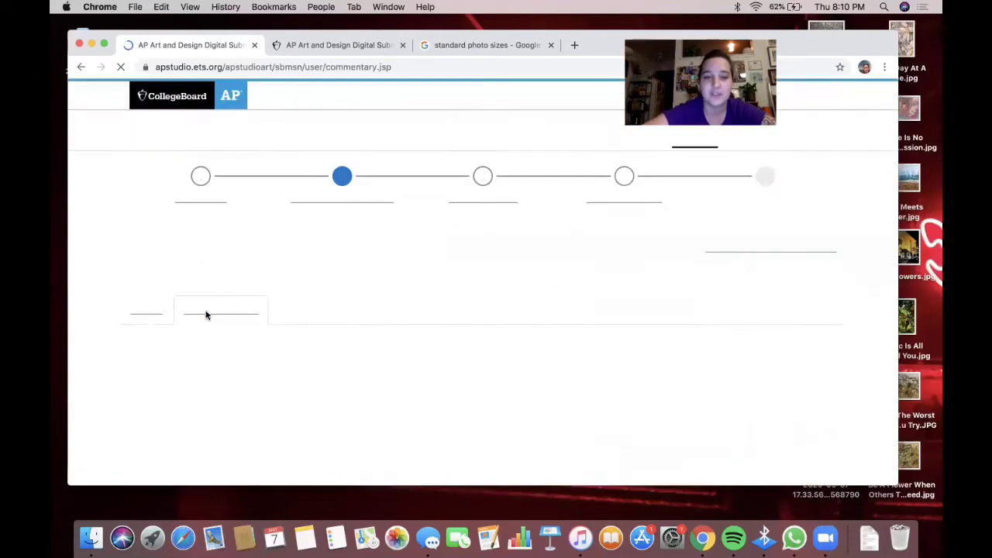
{"action": "scroll", "coordinate": [205, 314], "scroll_direction": "down", "scroll_amount": 5}
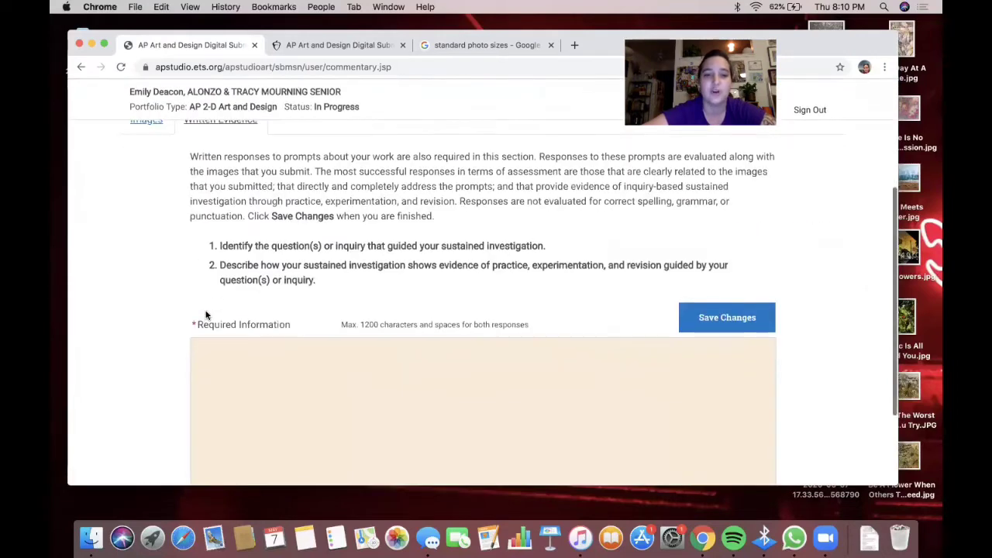
{"action": "left_click", "coordinate": [281, 371]}
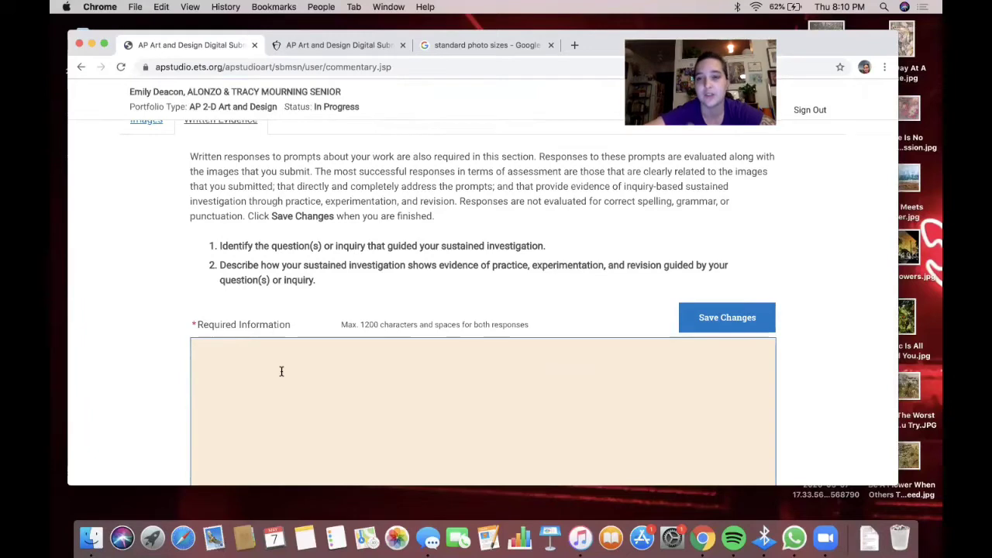
{"action": "scroll", "coordinate": [281, 371], "scroll_direction": "down", "scroll_amount": 1}
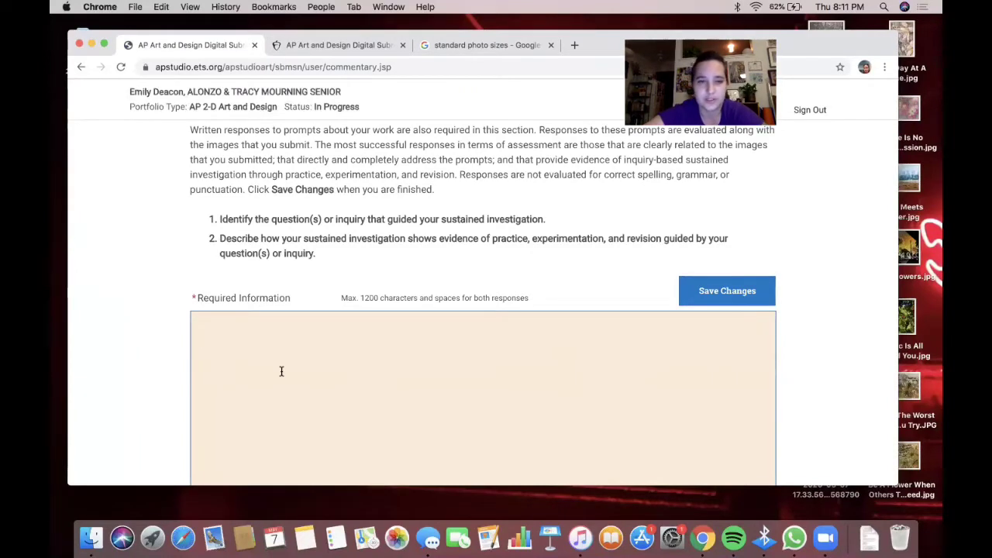
{"action": "left_click", "coordinate": [322, 259]}
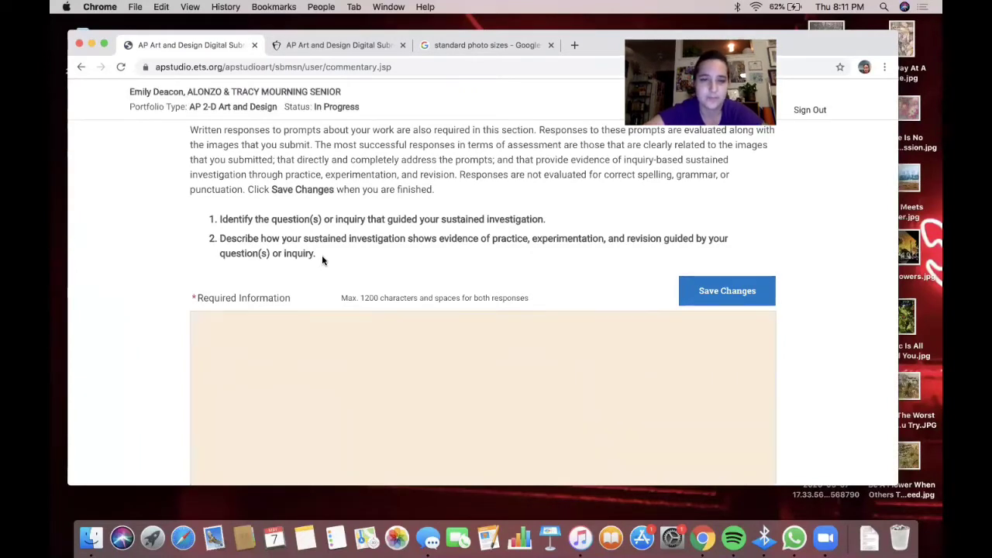
{"action": "left_click", "coordinate": [310, 385]}
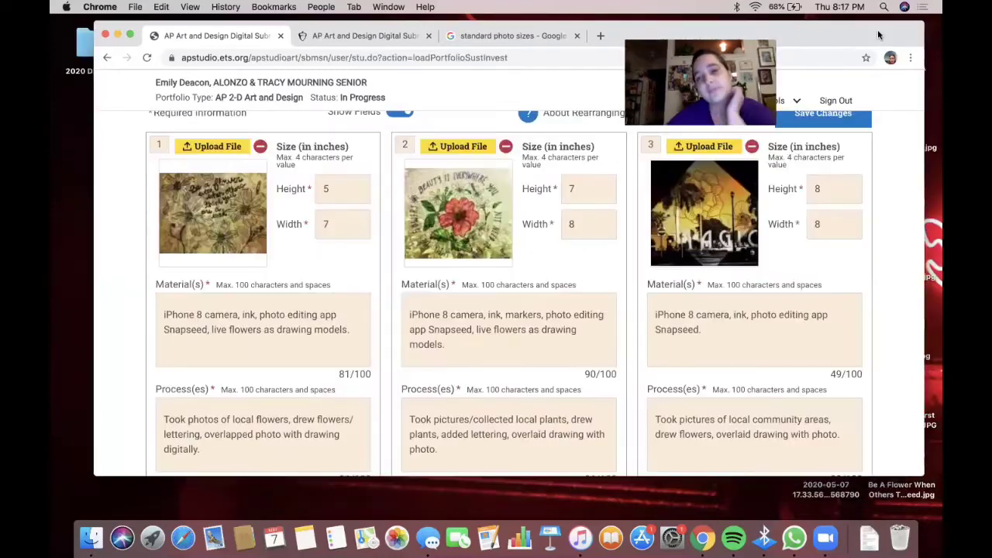
- Review the Sustained Investigation image cards, checking the first three works' order numbers
{"action": "scroll", "coordinate": [580, 337], "scroll_direction": "down", "scroll_amount": 10}
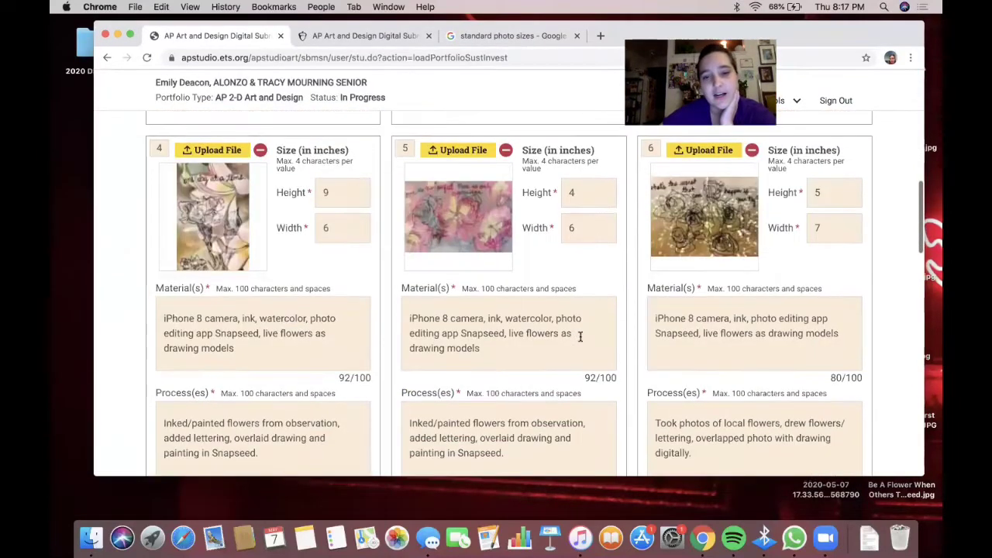
{"action": "scroll", "coordinate": [580, 338], "scroll_direction": "up", "scroll_amount": 15}
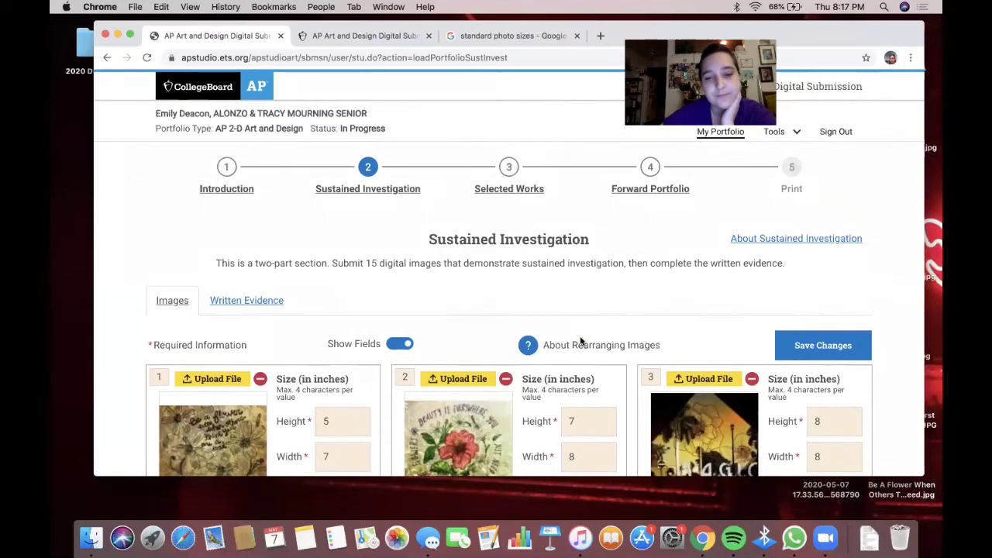
{"action": "scroll", "coordinate": [579, 340], "scroll_direction": "down", "scroll_amount": 3}
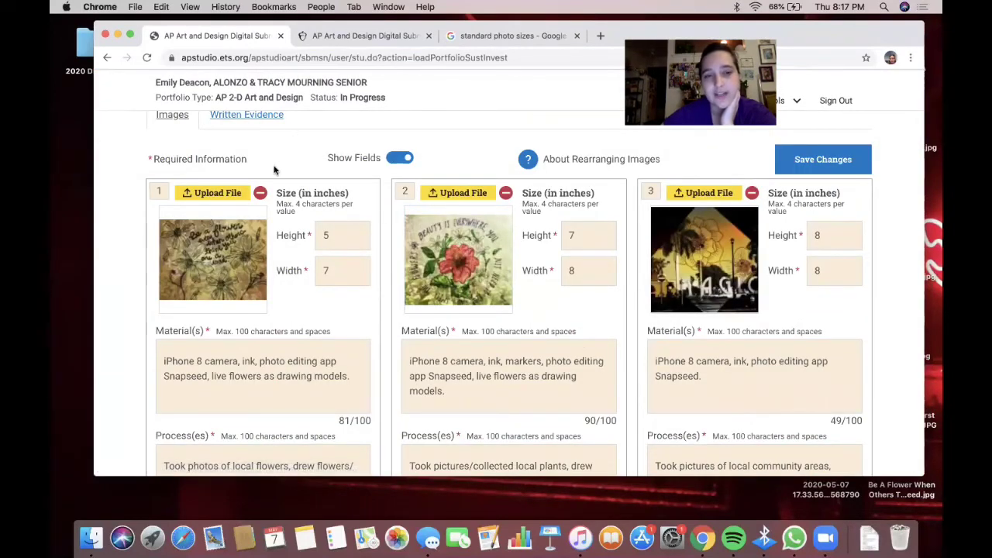
{"action": "left_click", "coordinate": [158, 191]}
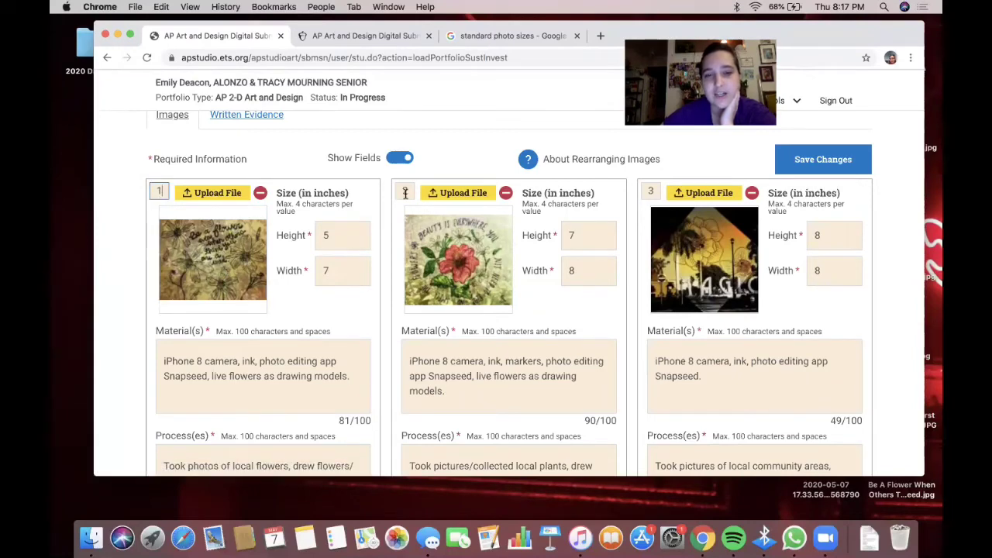
{"action": "left_click", "coordinate": [404, 190]}
{"action": "left_click", "coordinate": [652, 191]}
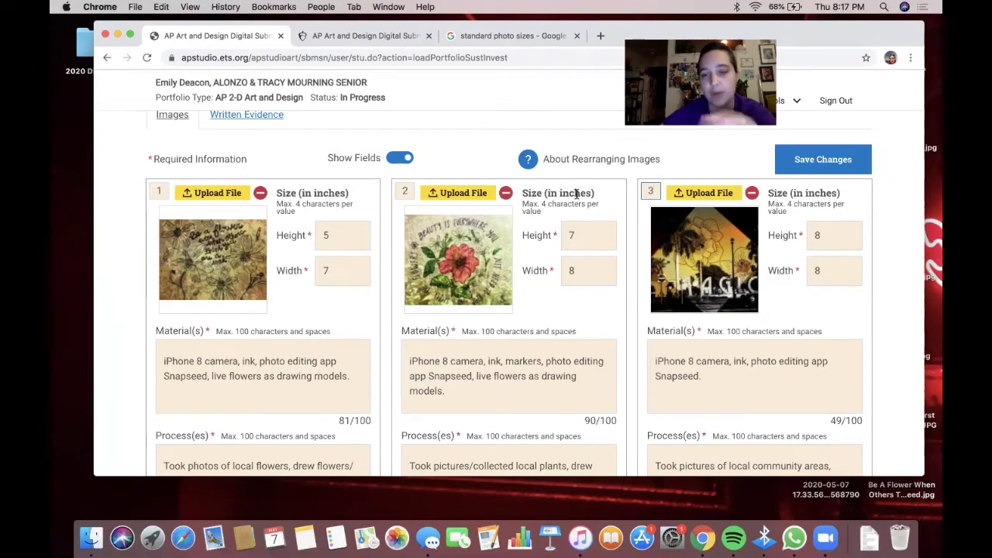
{"action": "scroll", "coordinate": [575, 194], "scroll_direction": "down", "scroll_amount": 10}
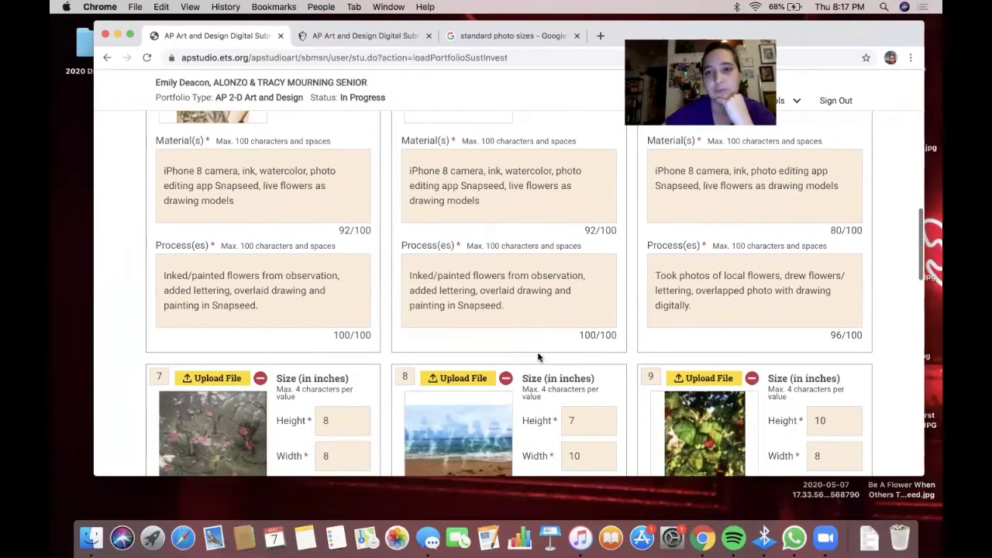
{"action": "scroll", "coordinate": [539, 357], "scroll_direction": "up", "scroll_amount": 1}
{"action": "scroll", "coordinate": [539, 353], "scroll_direction": "down", "scroll_amount": 4}
{"action": "scroll", "coordinate": [538, 353], "scroll_direction": "down", "scroll_amount": 2}
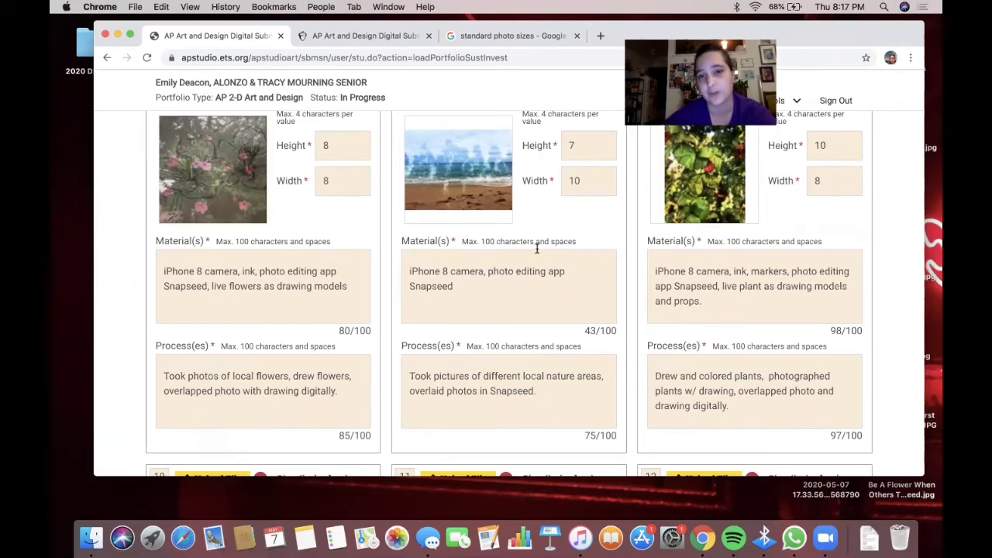
{"action": "scroll", "coordinate": [536, 248], "scroll_direction": "up", "scroll_amount": 2}
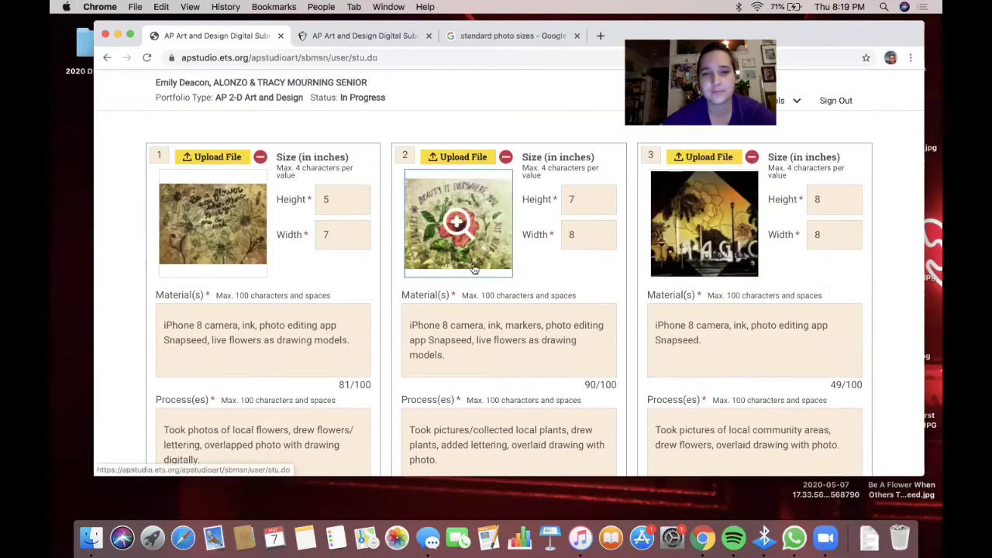
{"action": "scroll", "coordinate": [526, 341], "scroll_direction": "down", "scroll_amount": 5}
{"action": "scroll", "coordinate": [526, 341], "scroll_direction": "down", "scroll_amount": 8}
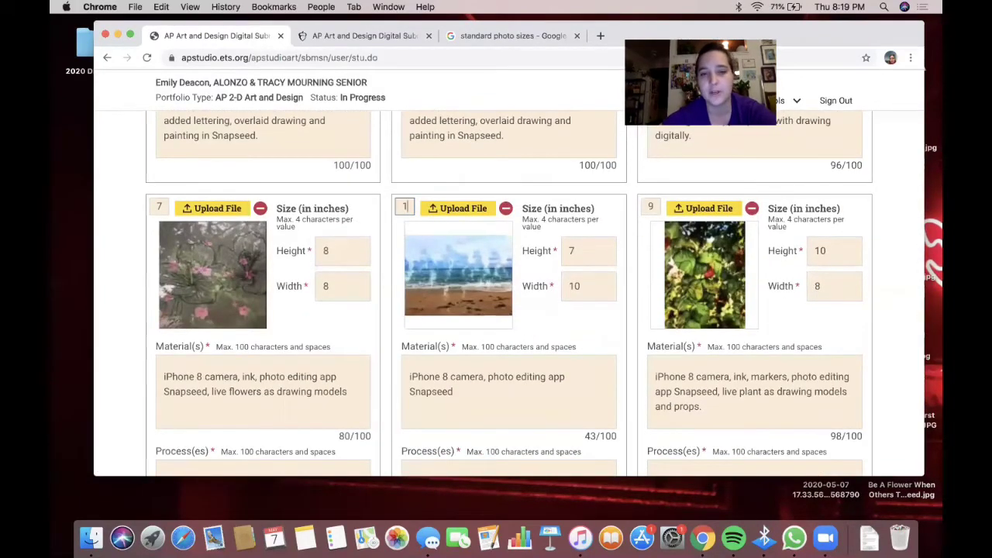
- Renumber the top-row images, giving the third image 2 and the first image 3
{"action": "left_click", "coordinate": [405, 206]}
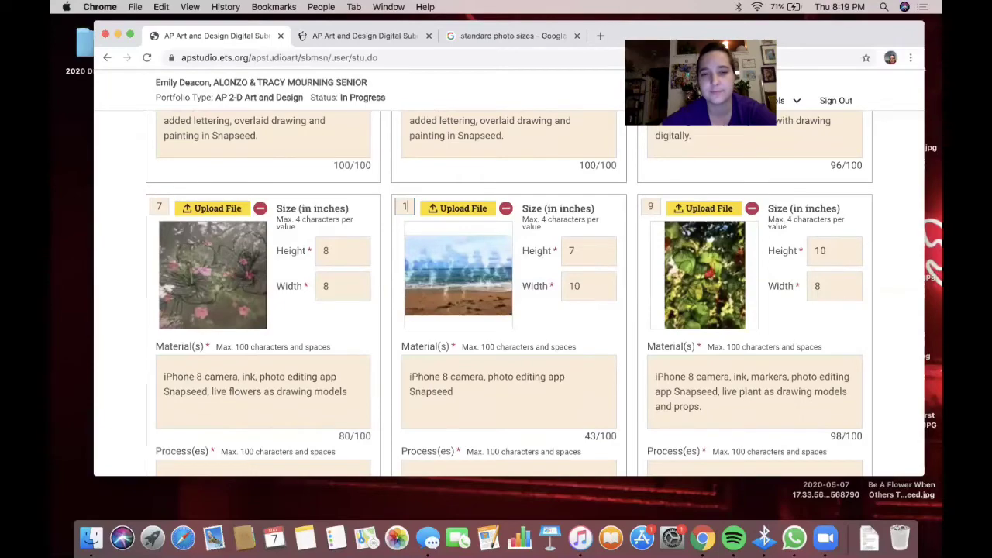
{"action": "key", "text": "Return"}
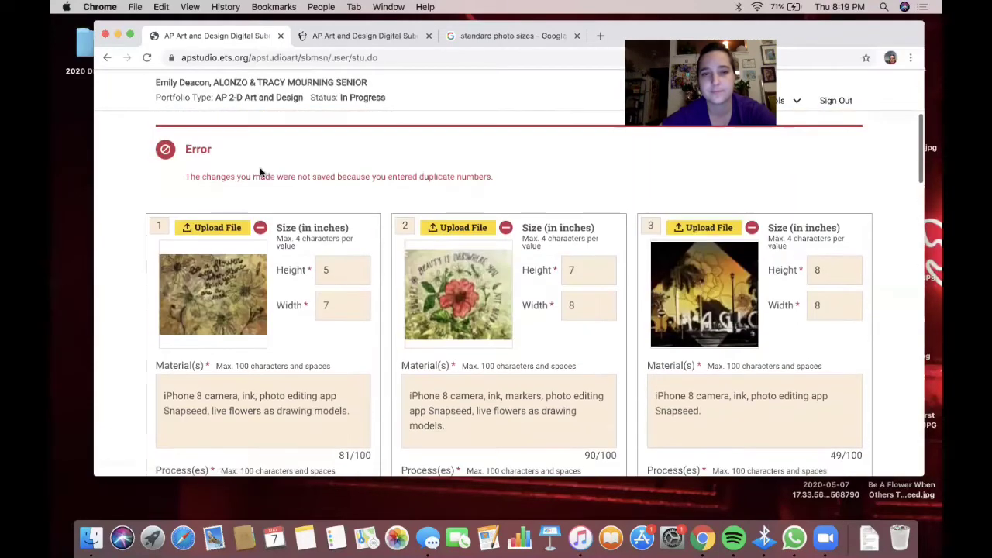
{"action": "left_click", "coordinate": [163, 224]}
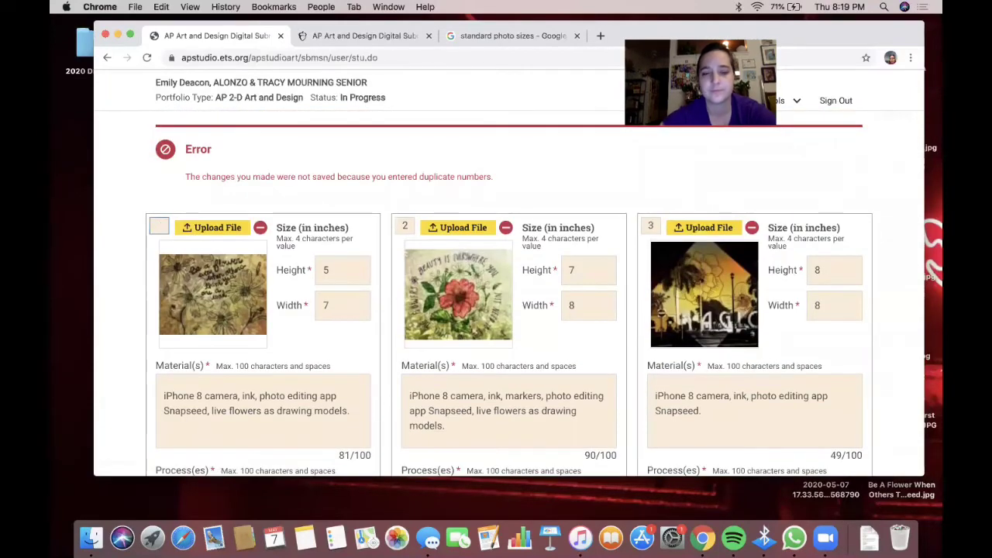
{"action": "type", "text": "2"}
{"action": "scroll", "coordinate": [288, 299], "scroll_direction": "down", "scroll_amount": 3}
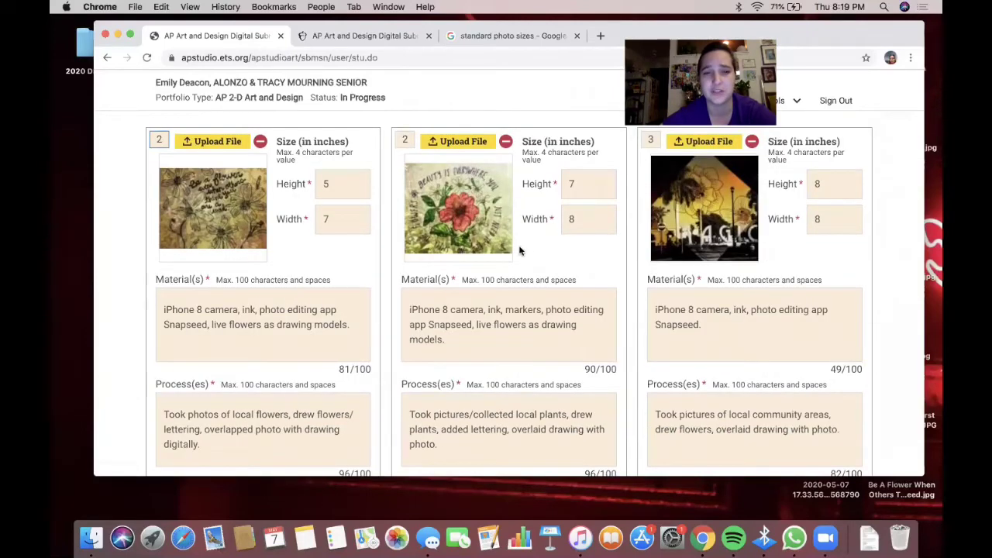
{"action": "key", "text": "BackSpace"}
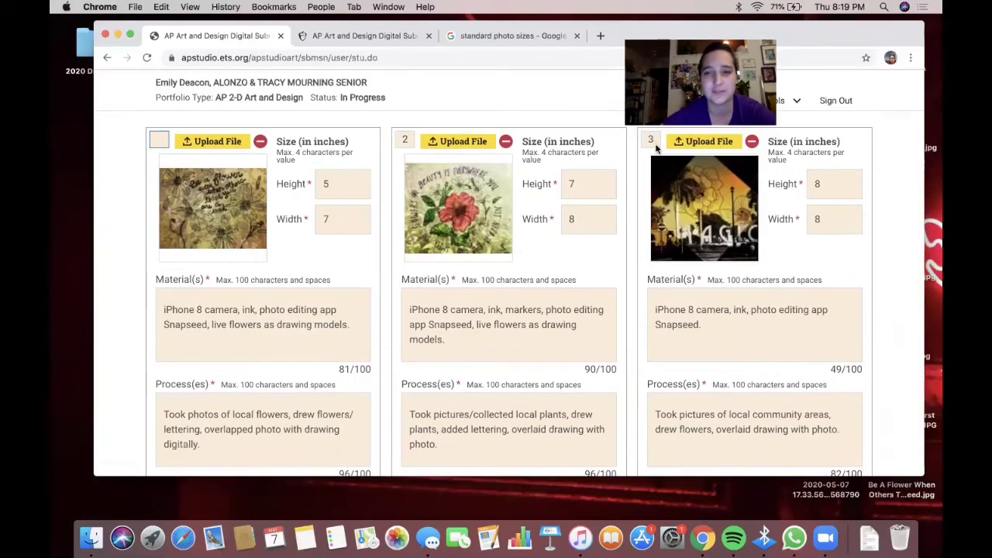
{"action": "left_click", "coordinate": [655, 145]}
{"action": "left_click", "coordinate": [615, 125]}
{"action": "left_click", "coordinate": [651, 139]}
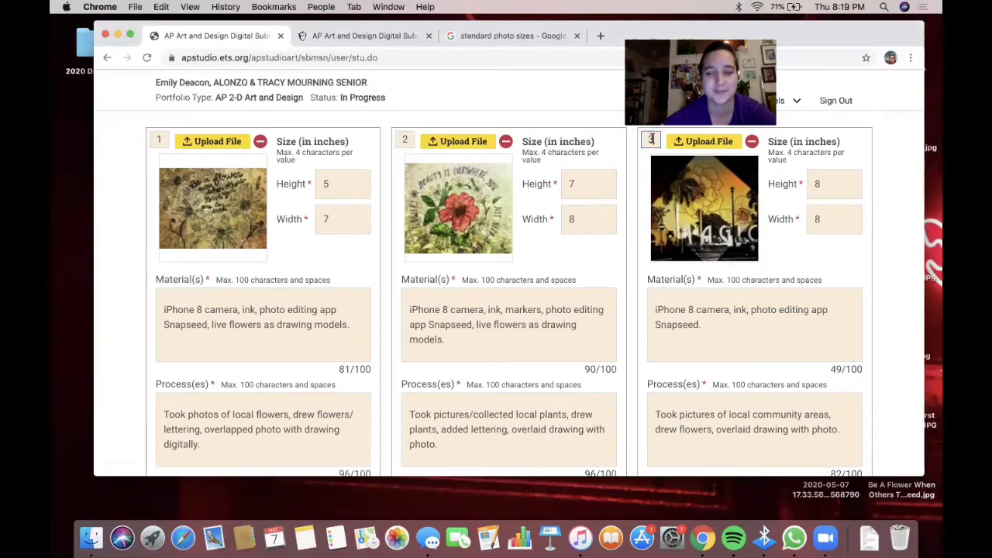
{"action": "key", "text": "BackSpace"}
{"action": "type", "text": "2"}
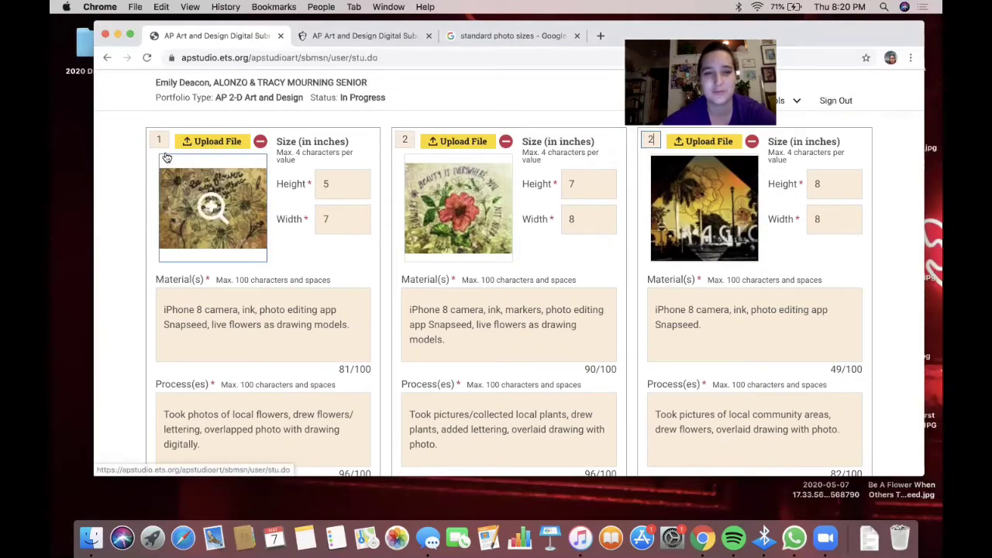
{"action": "left_click", "coordinate": [160, 140]}
{"action": "key", "text": "BackSpace"}
{"action": "type", "text": "3"}
{"action": "scroll", "coordinate": [234, 256], "scroll_direction": "down", "scroll_amount": 3}
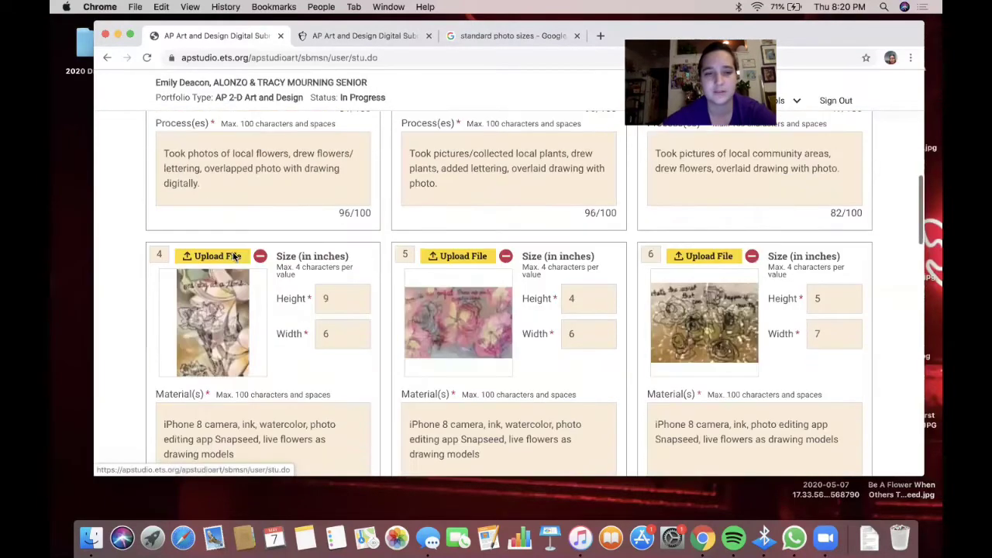
{"action": "scroll", "coordinate": [235, 256], "scroll_direction": "down", "scroll_amount": 5}
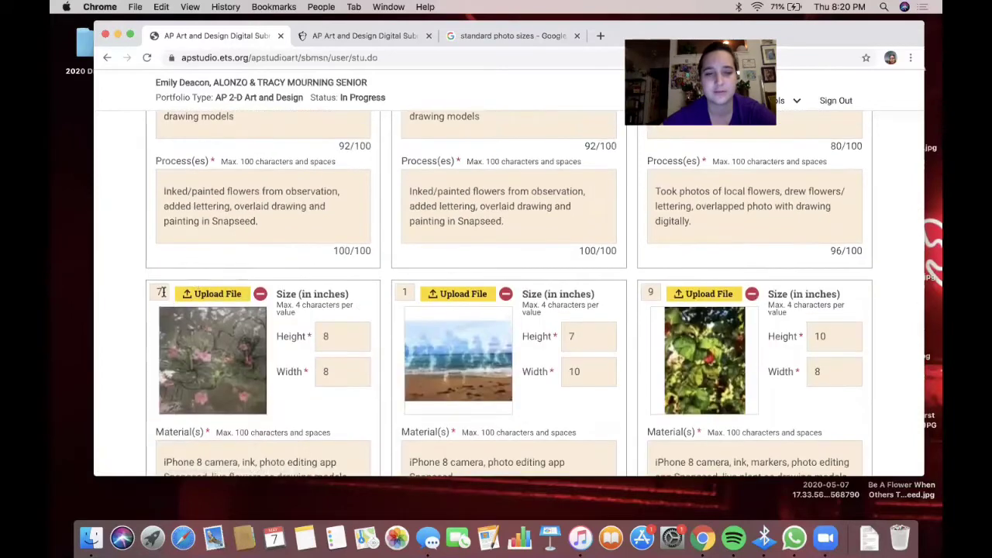
- Set image 7's order number to 4 and clear image 6's number
{"action": "left_click", "coordinate": [162, 292]}
{"action": "type", "text": "4"}
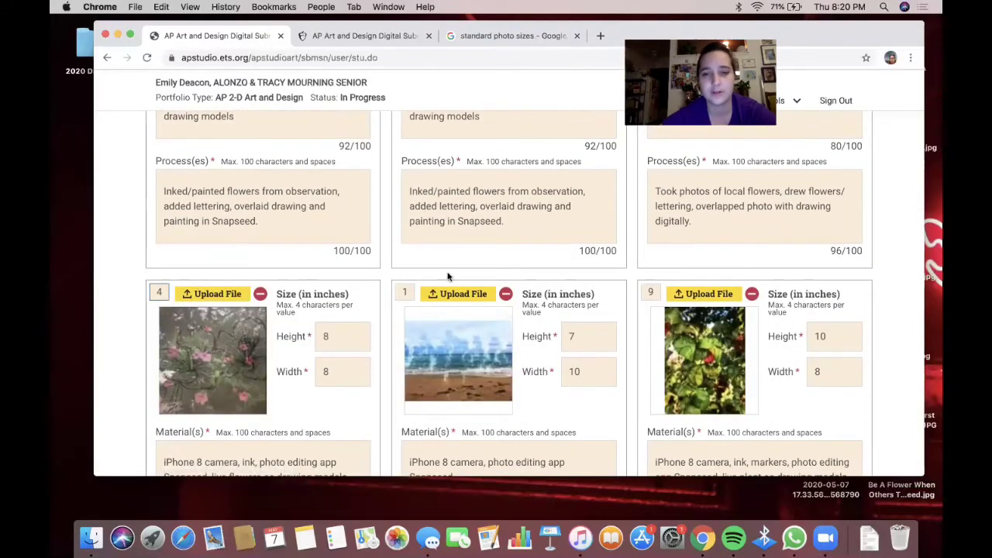
{"action": "scroll", "coordinate": [604, 268], "scroll_direction": "up", "scroll_amount": 5}
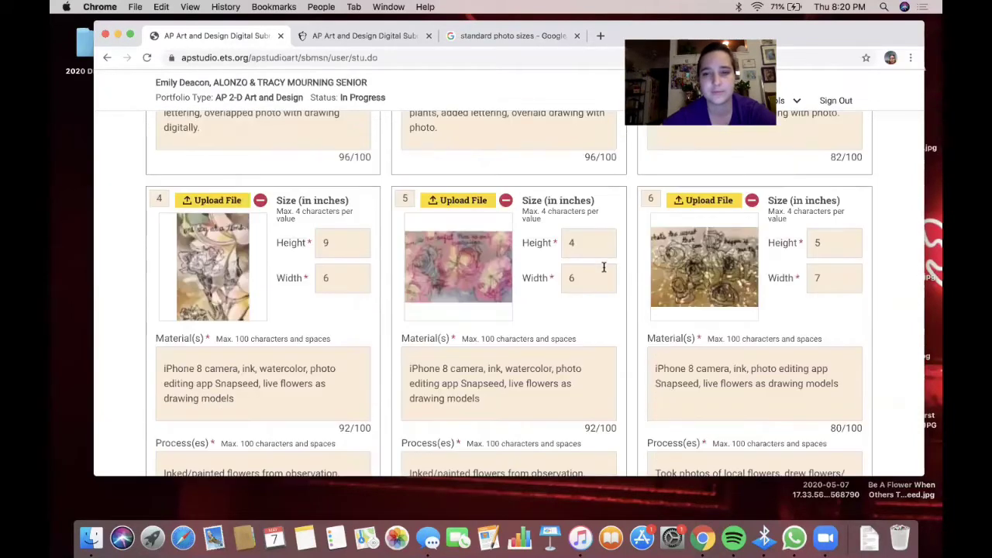
{"action": "scroll", "coordinate": [603, 268], "scroll_direction": "up", "scroll_amount": 5}
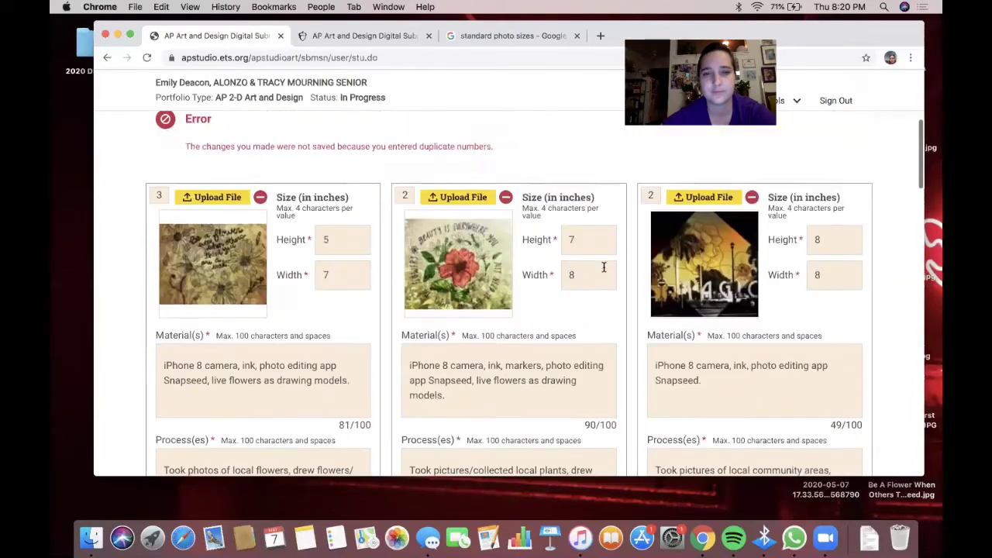
{"action": "scroll", "coordinate": [604, 268], "scroll_direction": "down", "scroll_amount": 4}
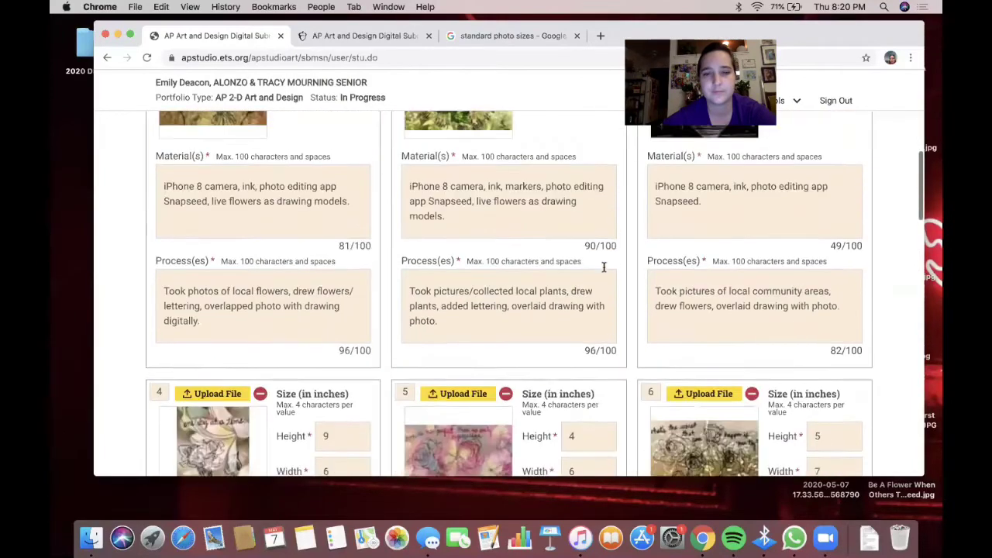
{"action": "left_click", "coordinate": [656, 276]}
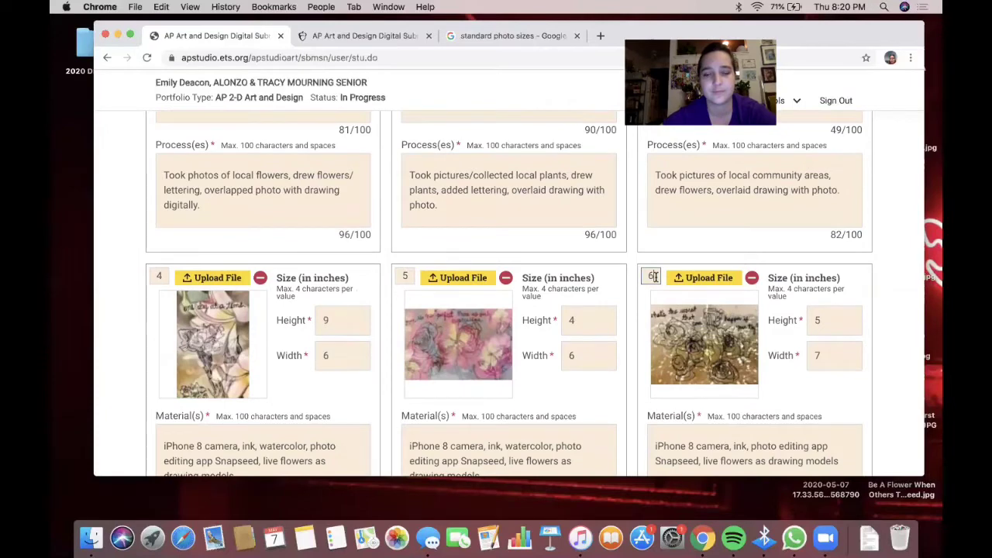
{"action": "key", "text": "BackSpace"}
{"action": "scroll", "coordinate": [652, 275], "scroll_direction": "down", "scroll_amount": 7}
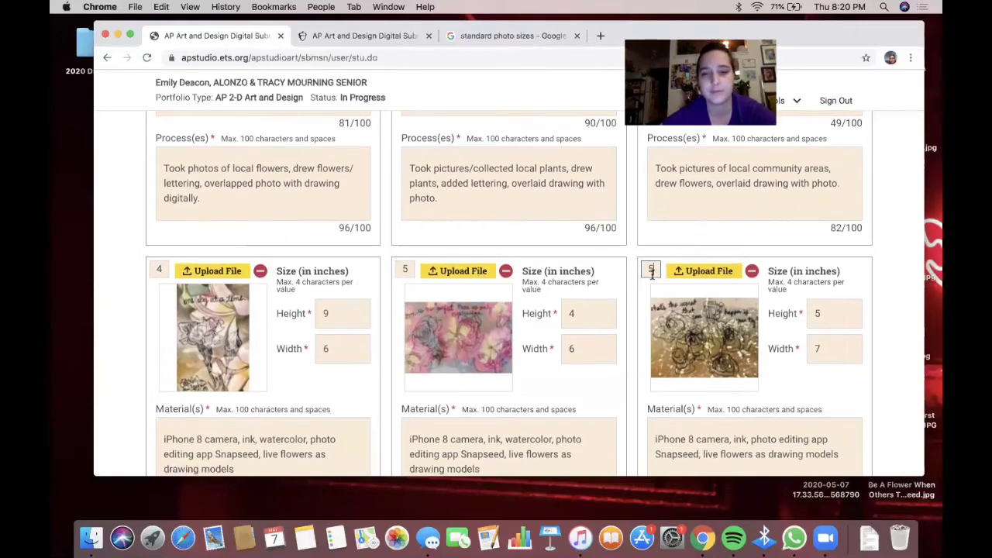
{"action": "scroll", "coordinate": [651, 275], "scroll_direction": "down", "scroll_amount": 1}
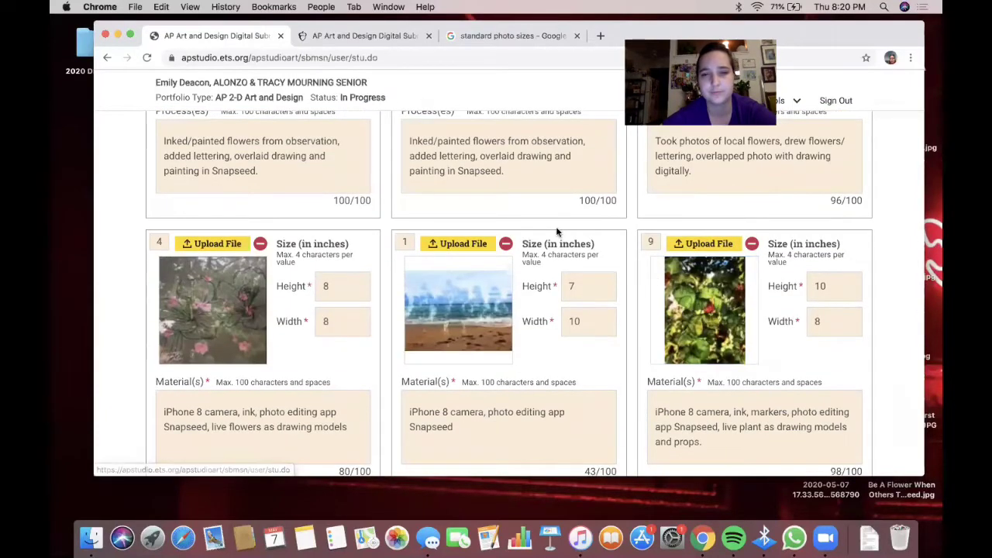
{"action": "scroll", "coordinate": [556, 231], "scroll_direction": "up", "scroll_amount": 15}
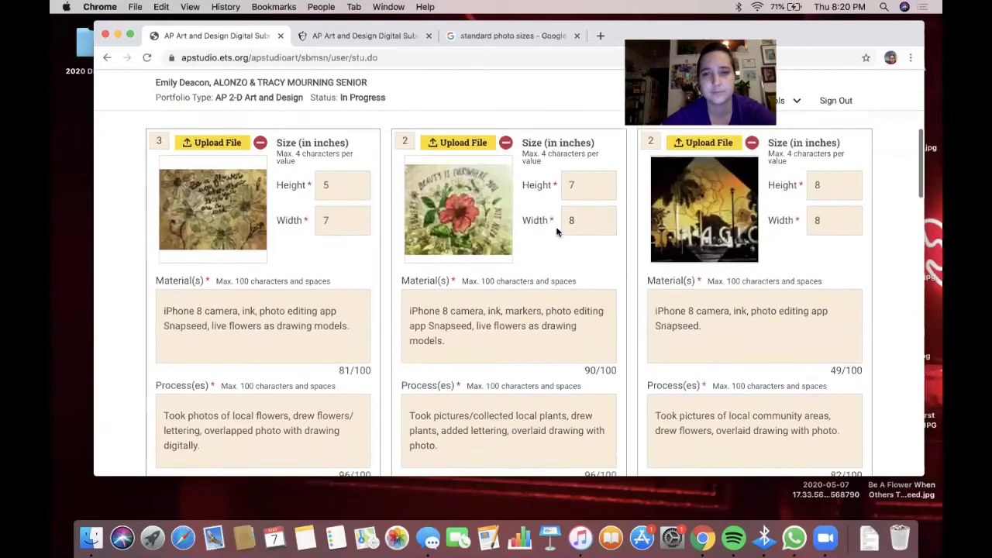
{"action": "scroll", "coordinate": [556, 230], "scroll_direction": "down", "scroll_amount": 8}
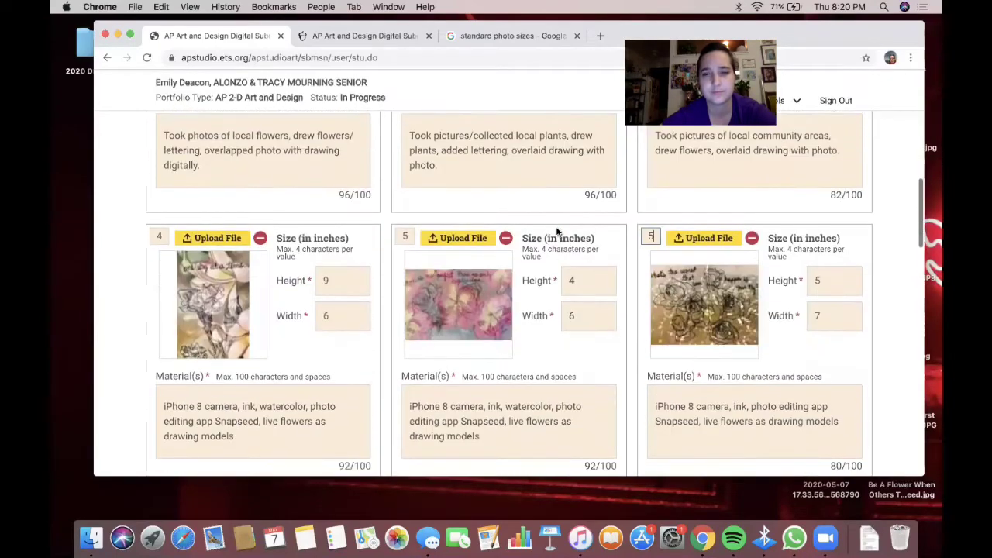
{"action": "scroll", "coordinate": [557, 231], "scroll_direction": "down", "scroll_amount": 3}
{"action": "scroll", "coordinate": [558, 231], "scroll_direction": "up", "scroll_amount": 10}
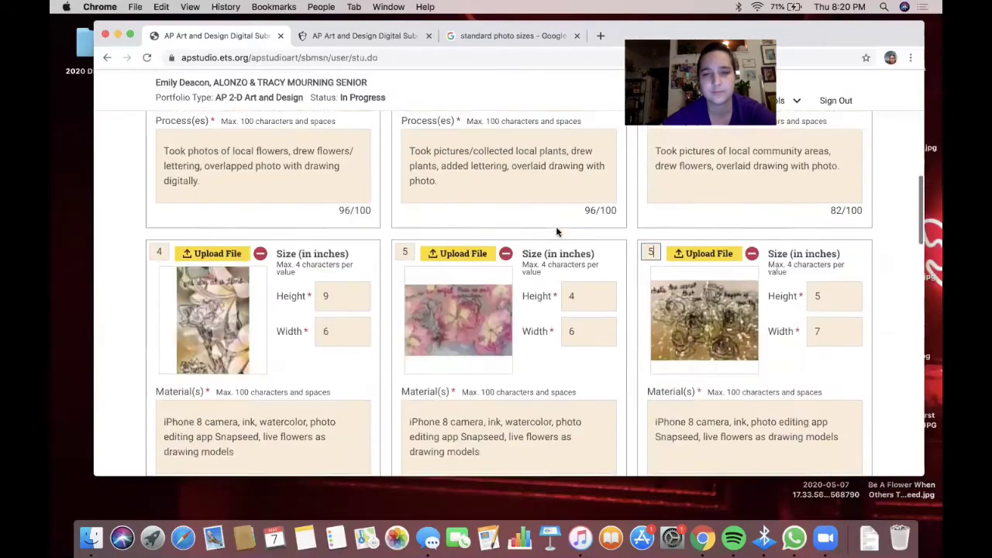
- Renumber the next images 6, 7 and 8 so none repeat, then save the order
{"action": "double_click", "coordinate": [405, 150]}
{"action": "type", "text": "6"}
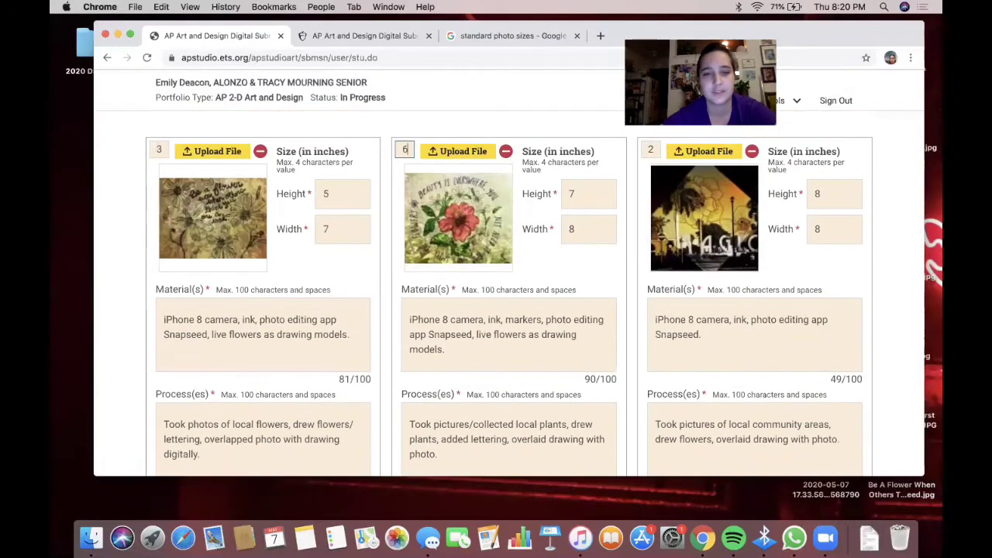
{"action": "scroll", "coordinate": [330, 254], "scroll_direction": "down", "scroll_amount": 5}
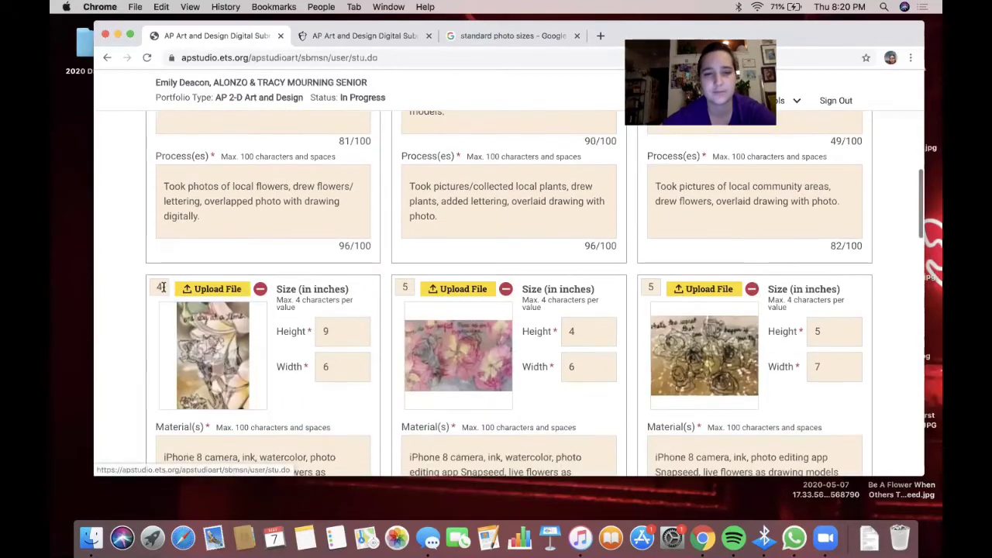
{"action": "double_click", "coordinate": [160, 286]}
{"action": "type", "text": "7"}
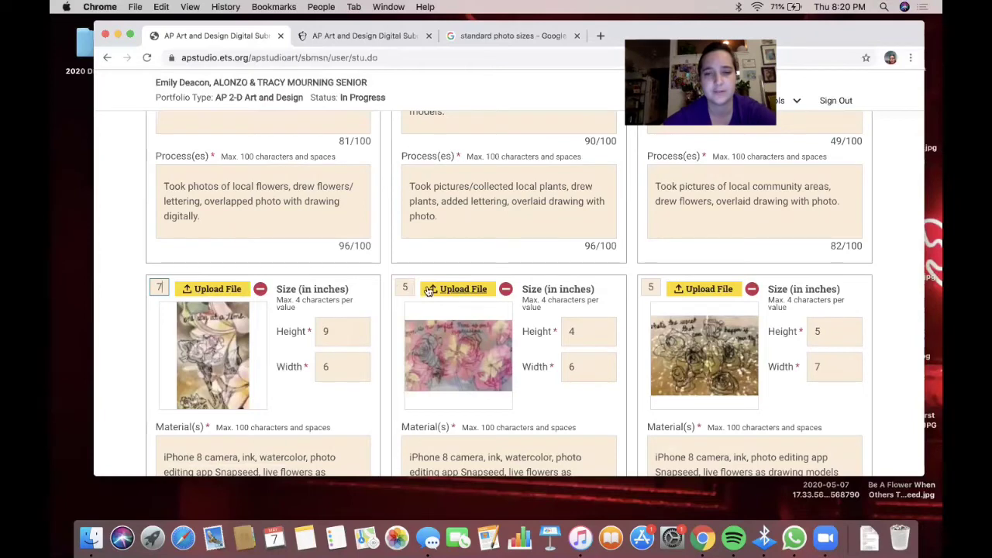
{"action": "left_click", "coordinate": [409, 286]}
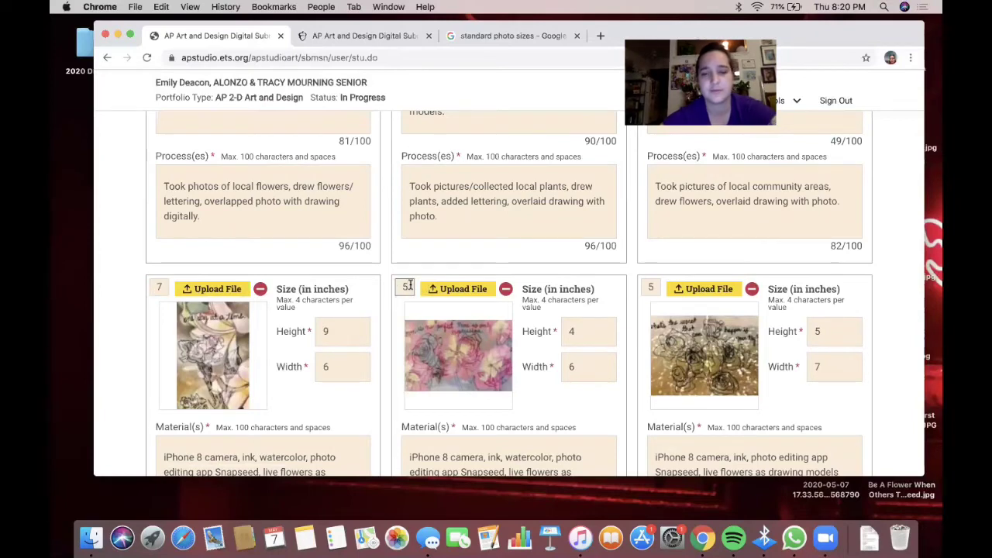
{"action": "key", "text": "BackSpace"}
{"action": "type", "text": "8"}
{"action": "scroll", "coordinate": [411, 284], "scroll_direction": "down", "scroll_amount": 3}
{"action": "scroll", "coordinate": [597, 349], "scroll_direction": "down", "scroll_amount": 5}
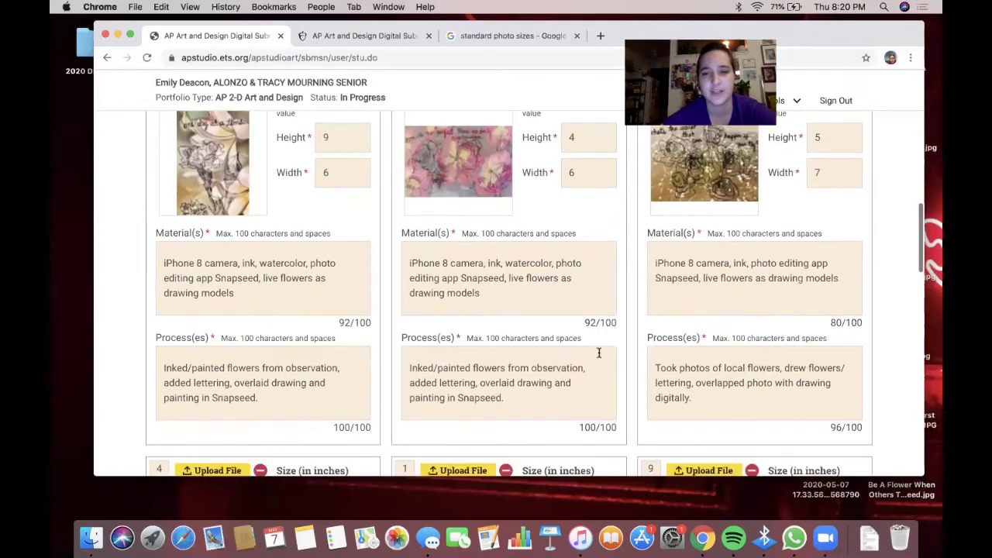
{"action": "left_click", "coordinate": [653, 304]}
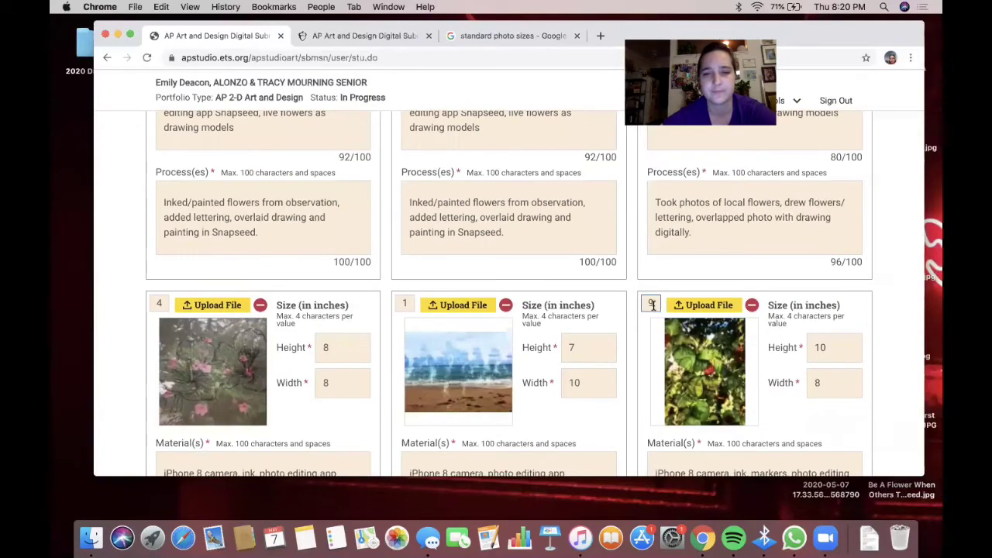
{"action": "scroll", "coordinate": [652, 305], "scroll_direction": "down", "scroll_amount": 8}
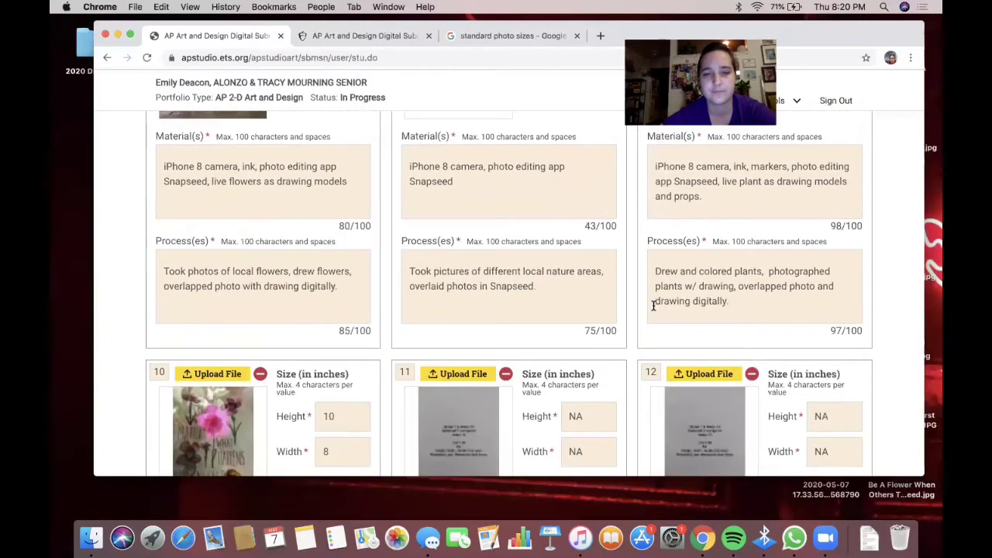
{"action": "scroll", "coordinate": [652, 305], "scroll_direction": "up", "scroll_amount": 10}
{"action": "scroll", "coordinate": [652, 304], "scroll_direction": "up", "scroll_amount": 5}
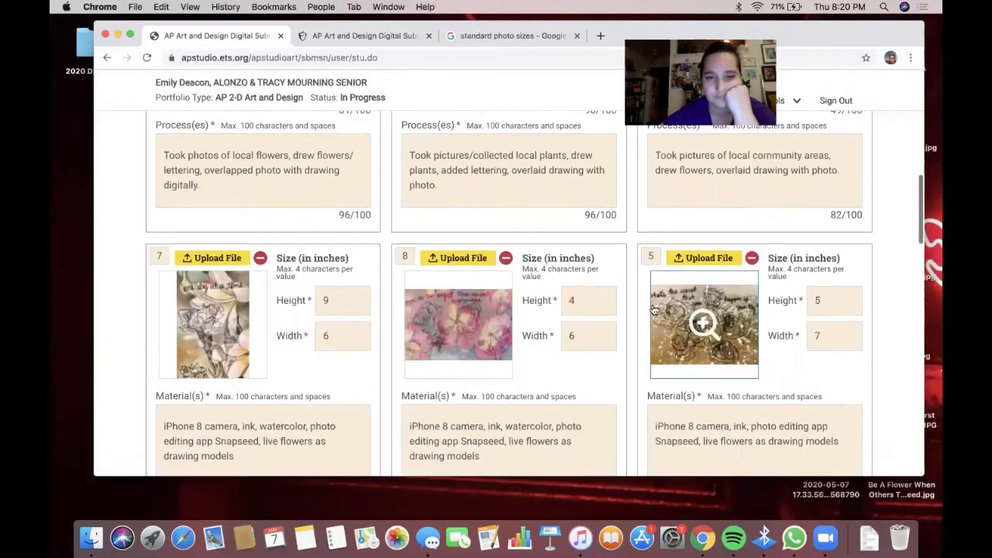
{"action": "scroll", "coordinate": [654, 310], "scroll_direction": "up", "scroll_amount": 2}
{"action": "scroll", "coordinate": [654, 310], "scroll_direction": "up", "scroll_amount": 6}
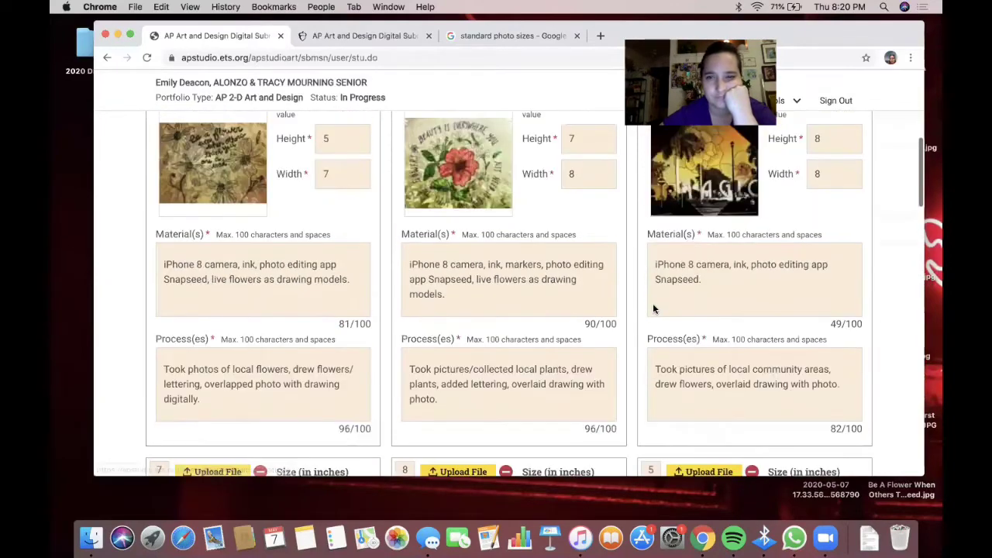
{"action": "scroll", "coordinate": [653, 309], "scroll_direction": "up", "scroll_amount": 4}
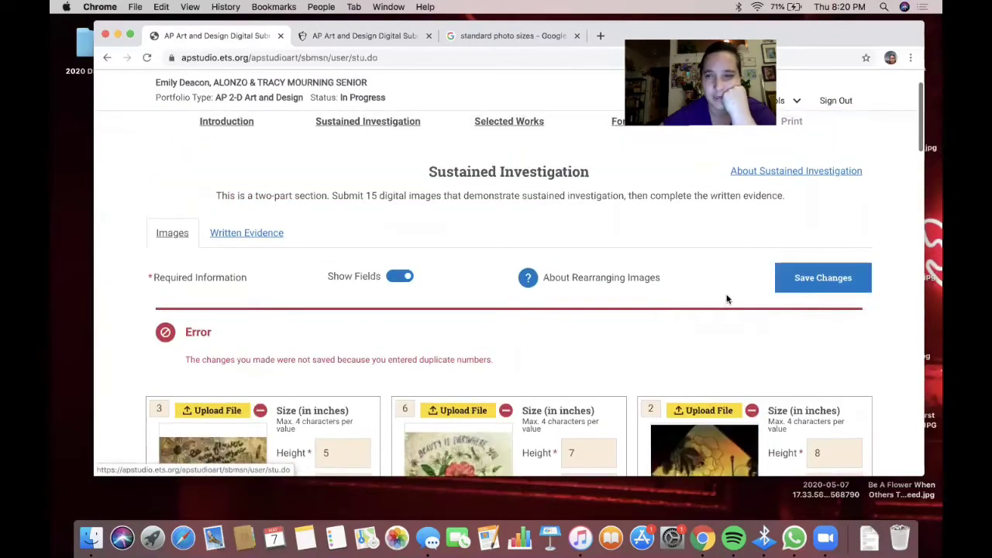
{"action": "left_click", "coordinate": [813, 281]}
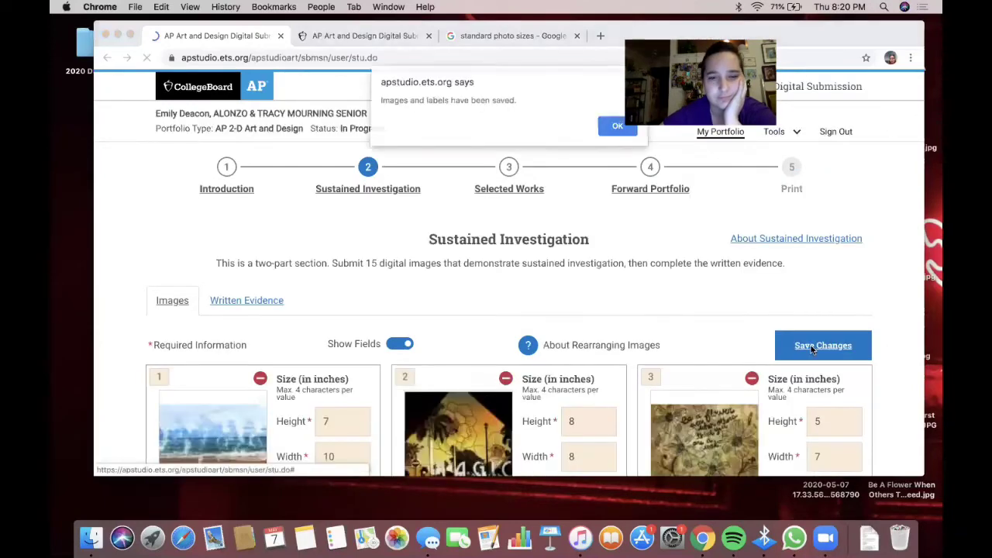
- Dismiss the images-saved confirmation and scroll down to the last image cards
{"action": "left_click", "coordinate": [620, 128]}
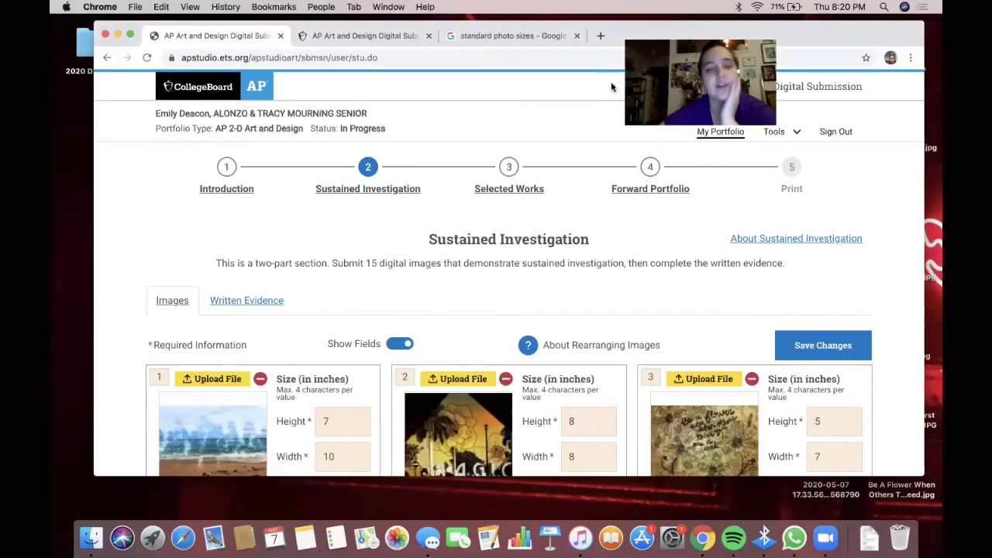
{"action": "scroll", "coordinate": [549, 236], "scroll_direction": "down", "scroll_amount": 3}
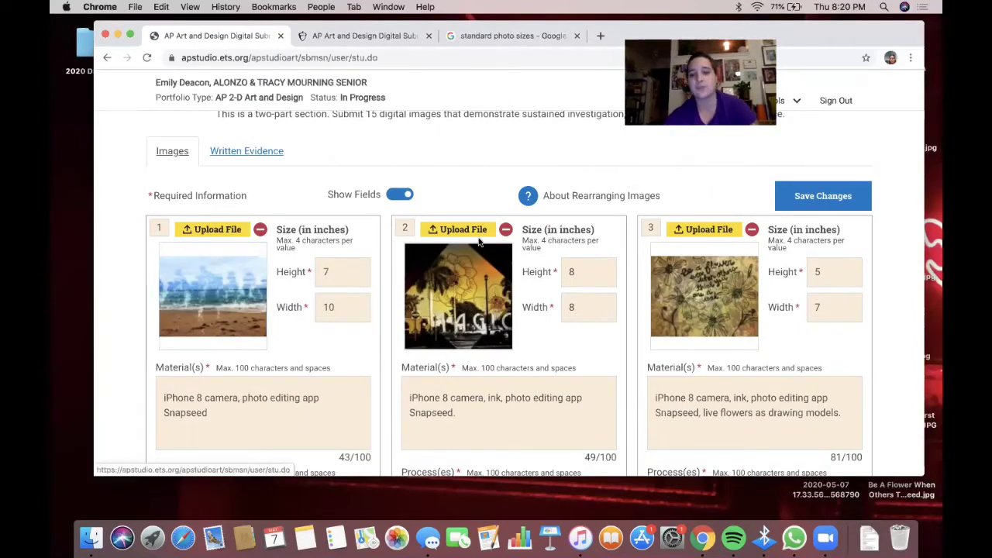
{"action": "scroll", "coordinate": [708, 254], "scroll_direction": "down", "scroll_amount": 5}
{"action": "scroll", "coordinate": [708, 253], "scroll_direction": "down", "scroll_amount": 4}
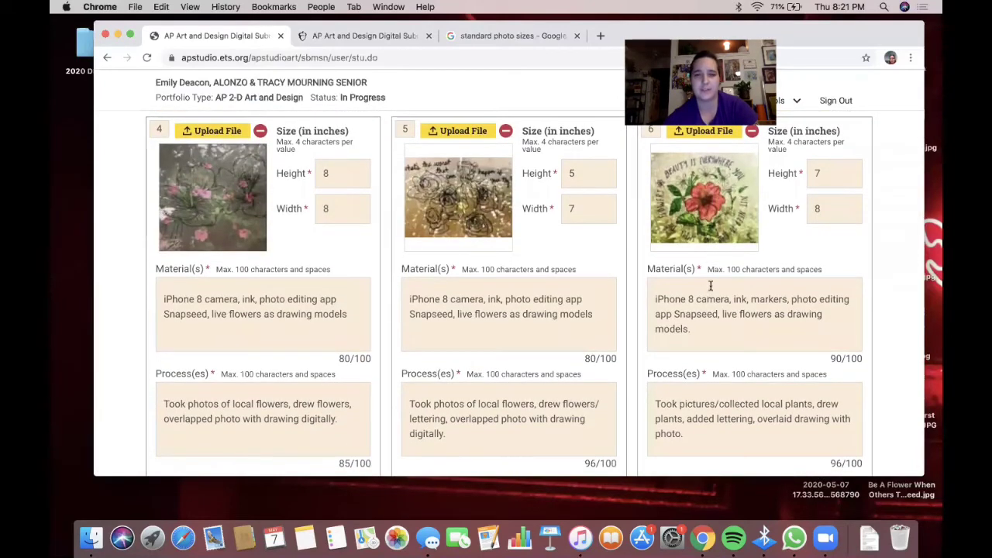
{"action": "scroll", "coordinate": [711, 286], "scroll_direction": "up", "scroll_amount": 1}
{"action": "scroll", "coordinate": [712, 290], "scroll_direction": "down", "scroll_amount": 3}
{"action": "scroll", "coordinate": [712, 290], "scroll_direction": "down", "scroll_amount": 3}
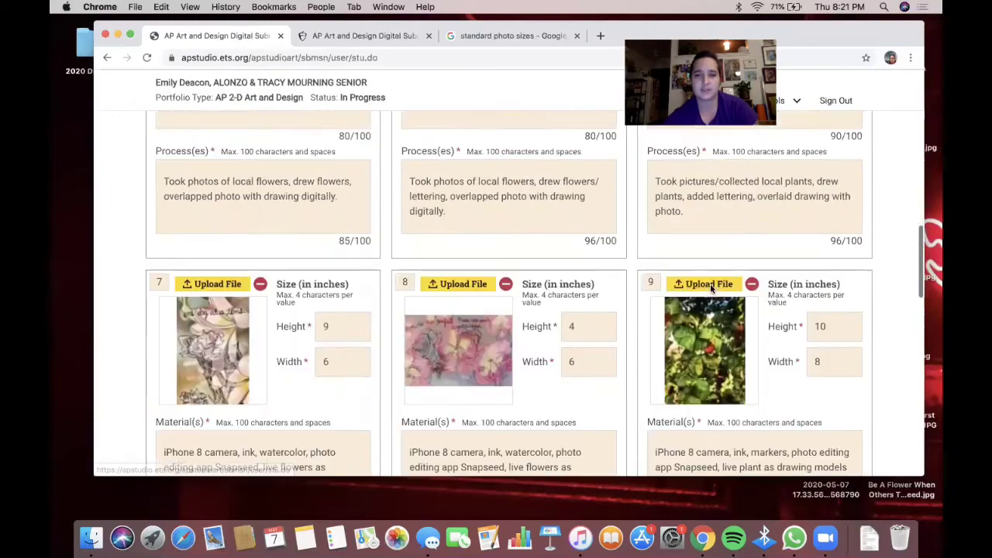
{"action": "scroll", "coordinate": [712, 288], "scroll_direction": "down", "scroll_amount": 2}
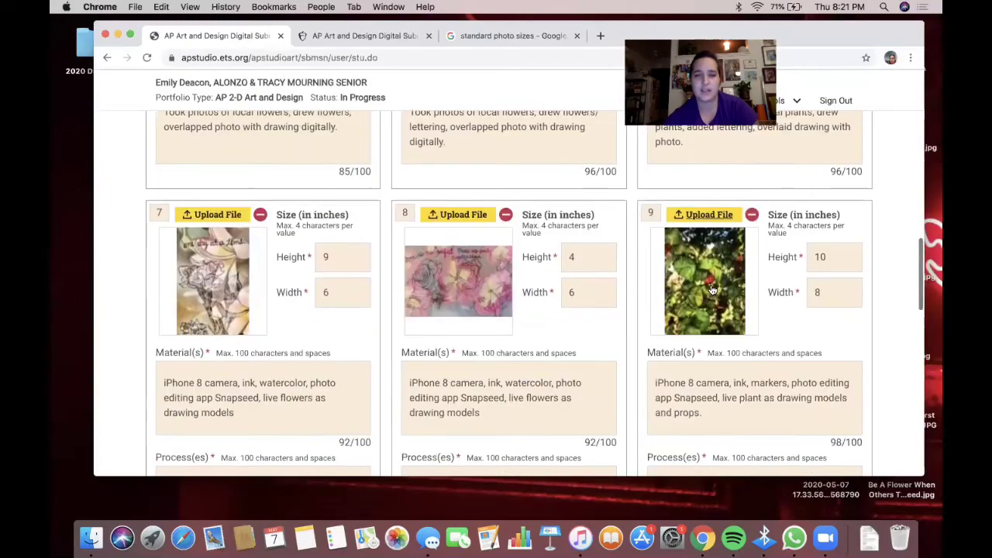
{"action": "scroll", "coordinate": [728, 294], "scroll_direction": "down", "scroll_amount": 2}
{"action": "scroll", "coordinate": [749, 304], "scroll_direction": "down", "scroll_amount": 4}
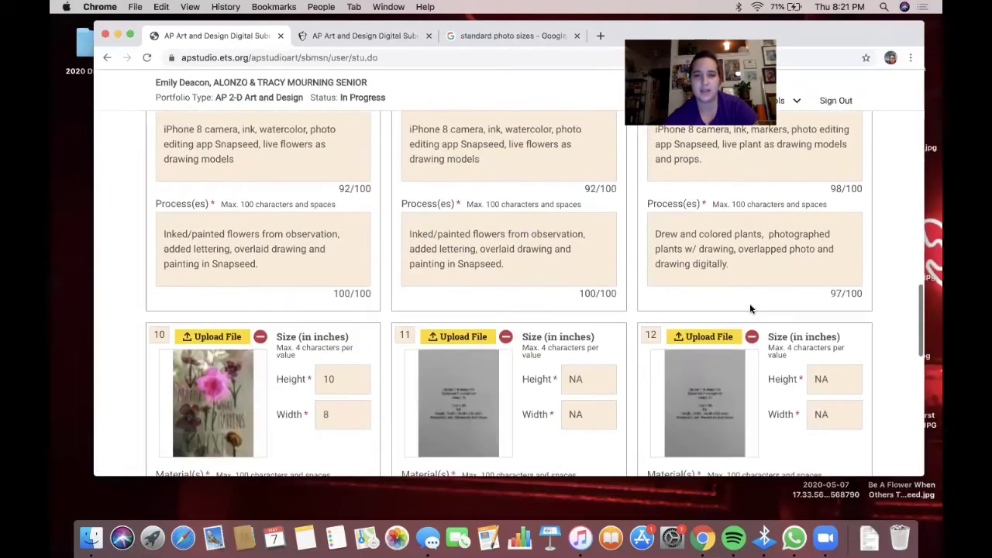
{"action": "scroll", "coordinate": [750, 305], "scroll_direction": "up", "scroll_amount": 4}
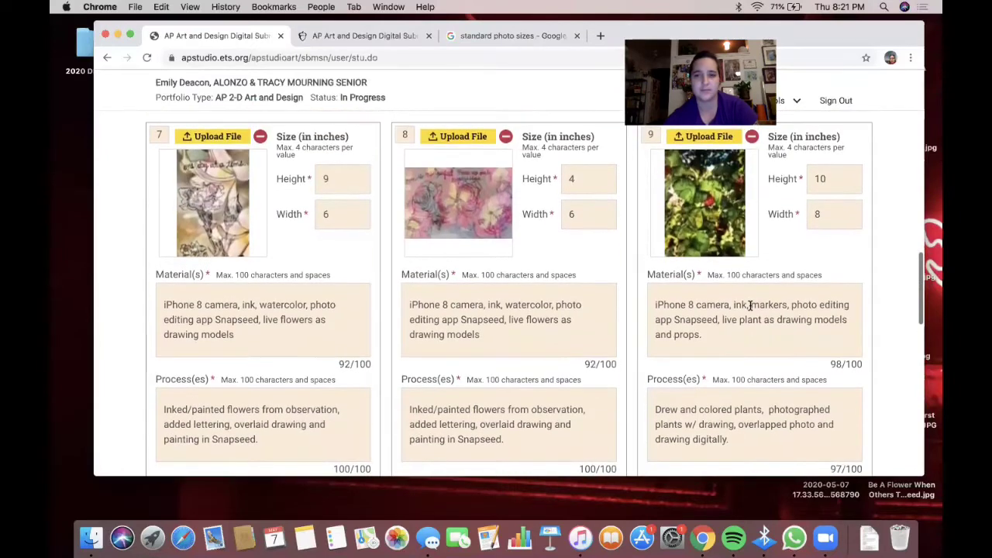
{"action": "scroll", "coordinate": [750, 304], "scroll_direction": "down", "scroll_amount": 5}
{"action": "scroll", "coordinate": [749, 309], "scroll_direction": "up", "scroll_amount": 6}
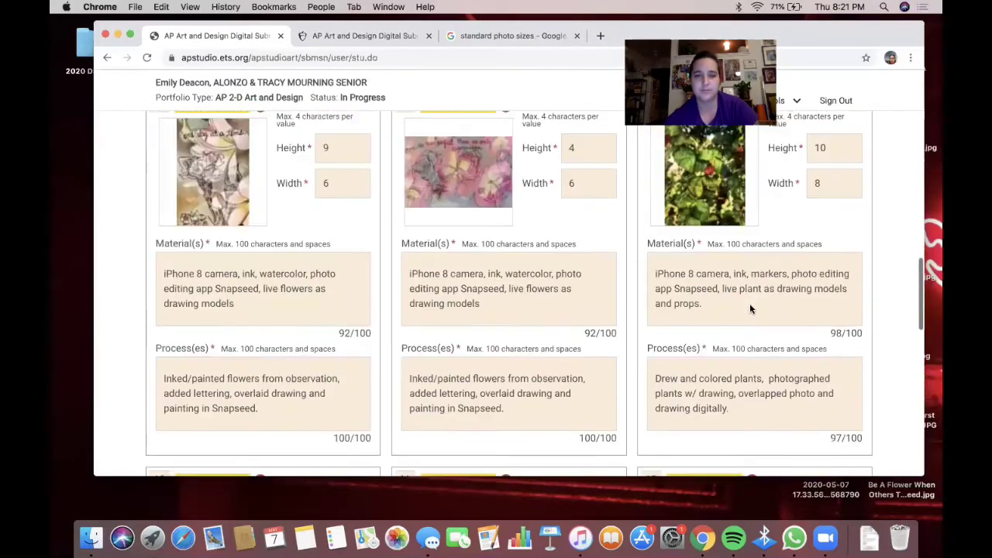
- Give the green plant image number 10 and the pink flower image 9, then save
{"action": "double_click", "coordinate": [653, 168]}
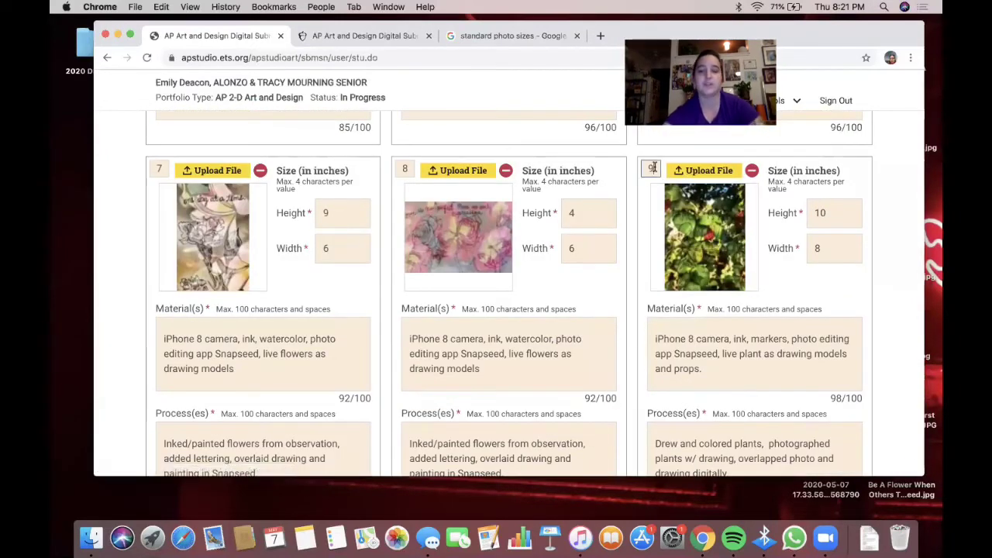
{"action": "type", "text": "10"}
{"action": "scroll", "coordinate": [423, 274], "scroll_direction": "down", "scroll_amount": 10}
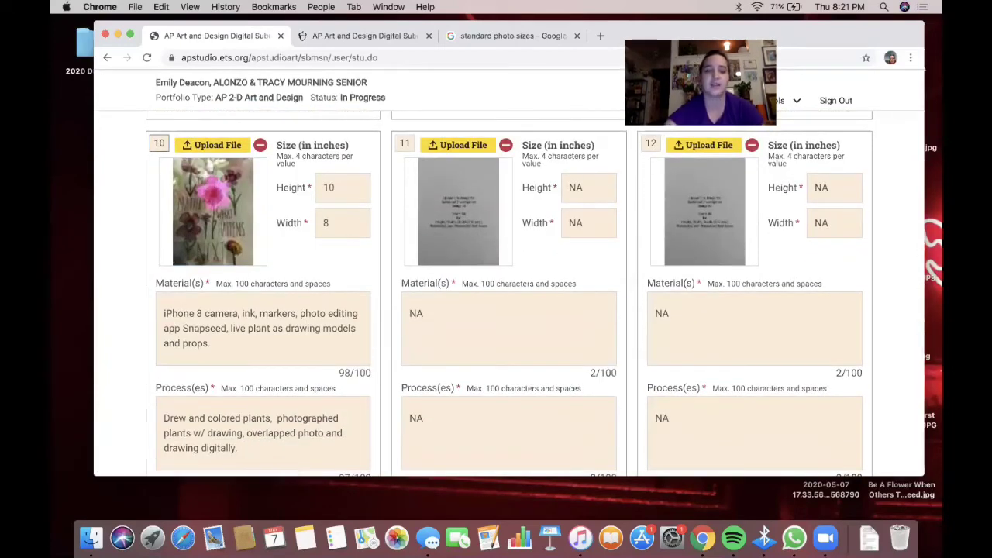
{"action": "key", "text": "BackSpace"}
{"action": "key", "text": "BackSpace"}
{"action": "type", "text": "9"}
{"action": "scroll", "coordinate": [491, 360], "scroll_direction": "up", "scroll_amount": 20}
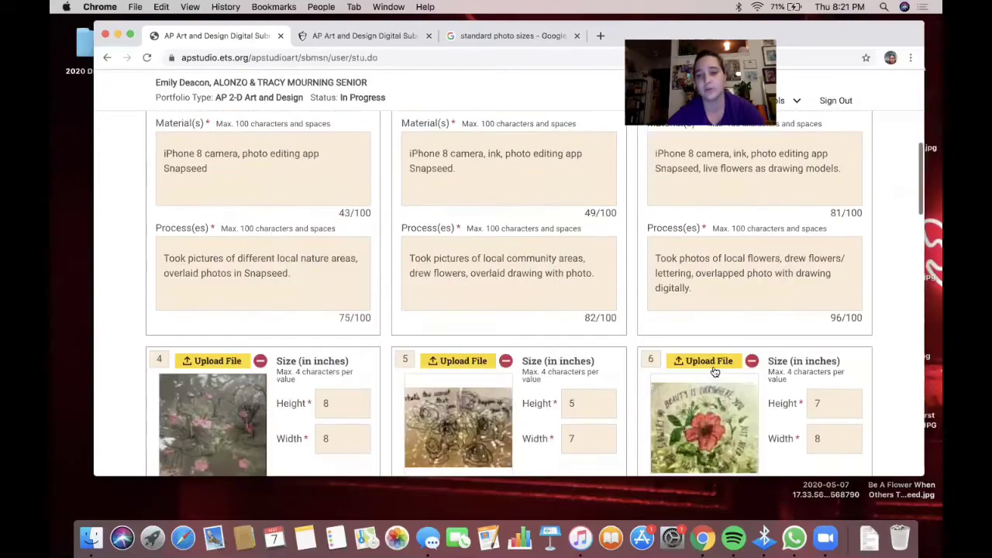
{"action": "left_click", "coordinate": [808, 345]}
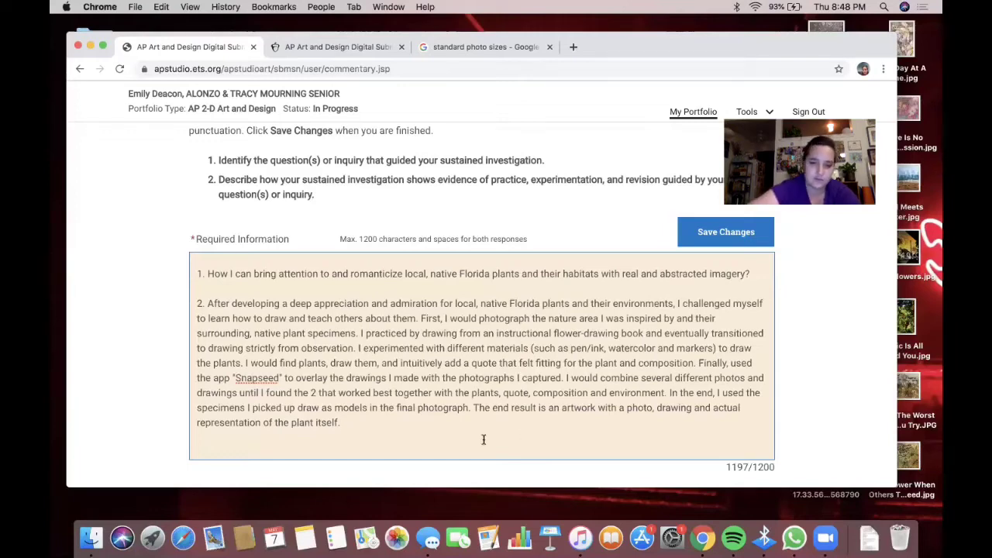
- Replace 'up' with 'to' so the commentary reads 'specimens I picked to draw', then save
{"action": "left_click", "coordinate": [297, 407]}
{"action": "key", "text": "BackSpace"}
{"action": "key", "text": "BackSpace"}
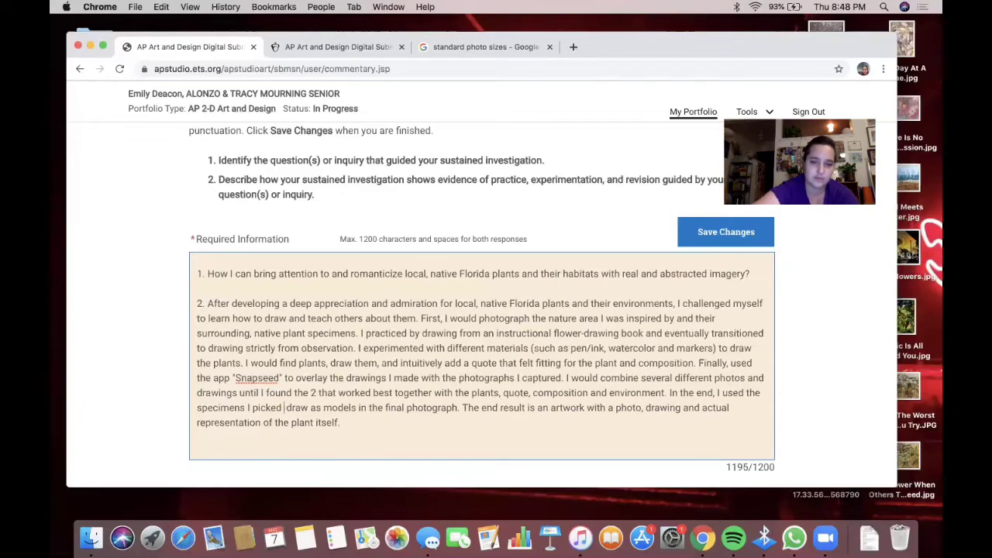
{"action": "type", "text": "to"}
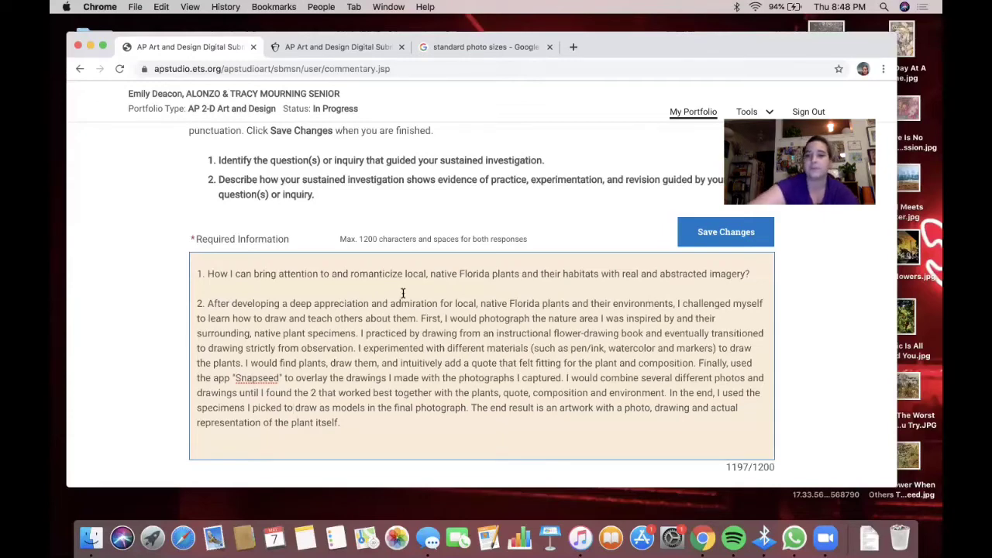
{"action": "scroll", "coordinate": [694, 231], "scroll_direction": "down", "scroll_amount": 1}
{"action": "left_click", "coordinate": [694, 231]}
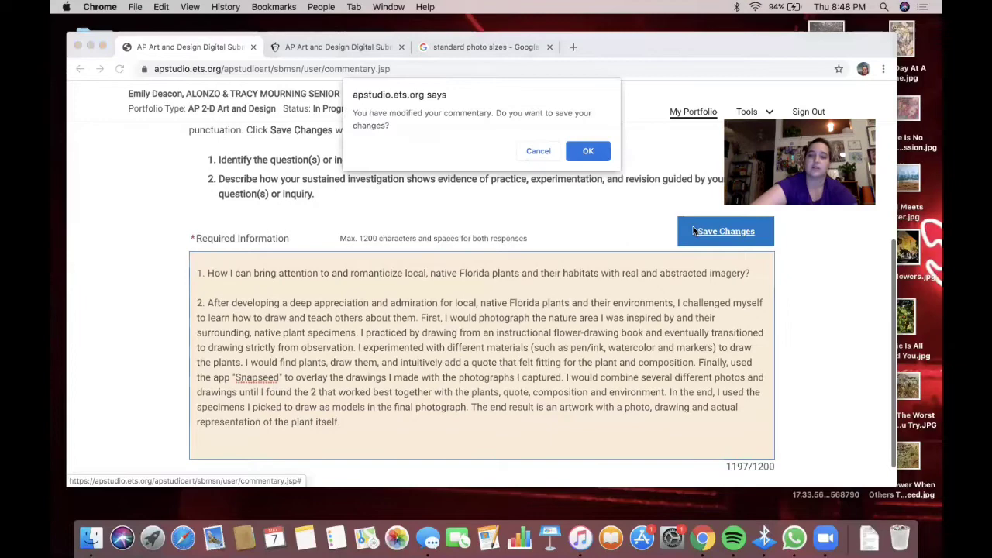
- Confirm saving the commentary changes and dismiss the saved notice
{"action": "left_click", "coordinate": [586, 151]}
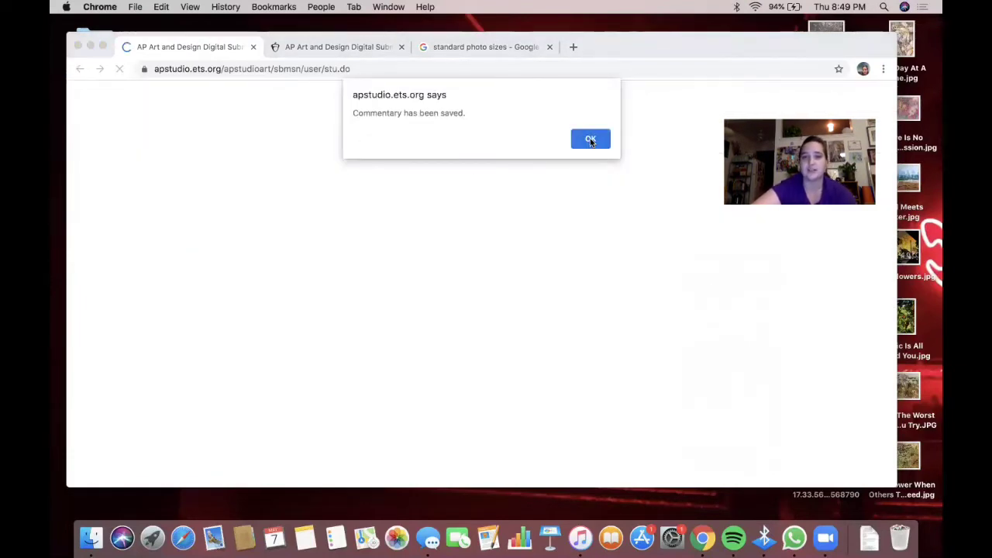
{"action": "left_click", "coordinate": [590, 138]}
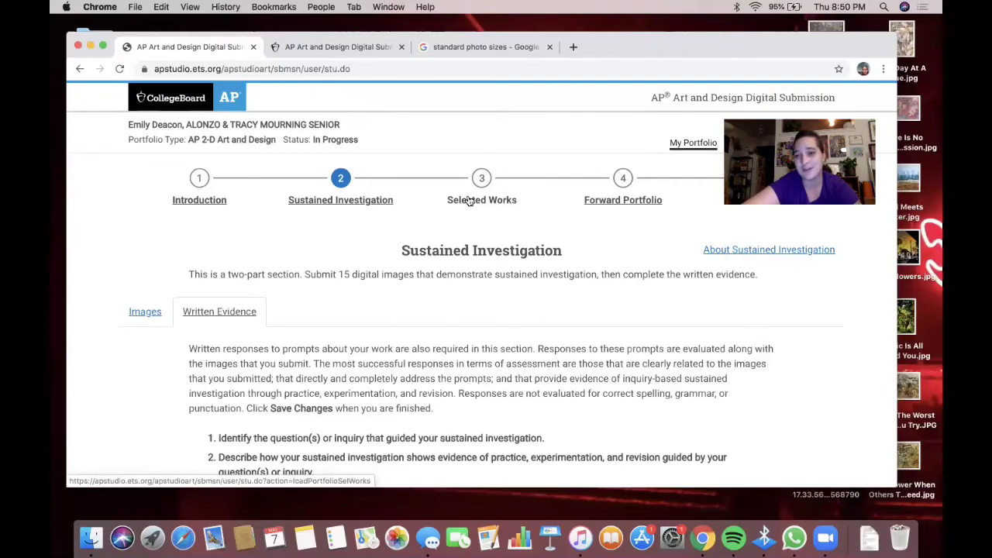
- Open Selected Works and acknowledge that the physical works must be shipped
{"action": "left_click", "coordinate": [469, 200]}
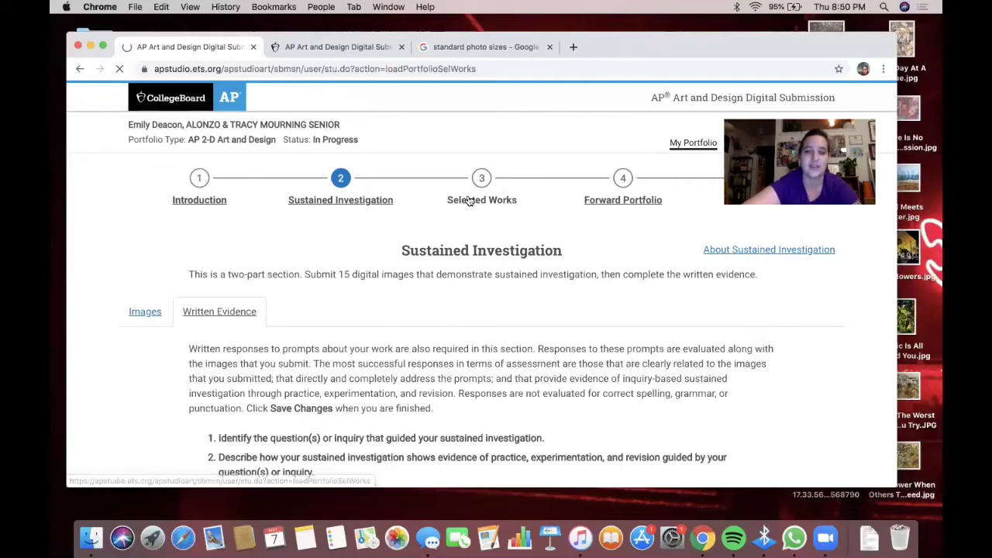
{"action": "scroll", "coordinate": [469, 200], "scroll_direction": "down", "scroll_amount": 10}
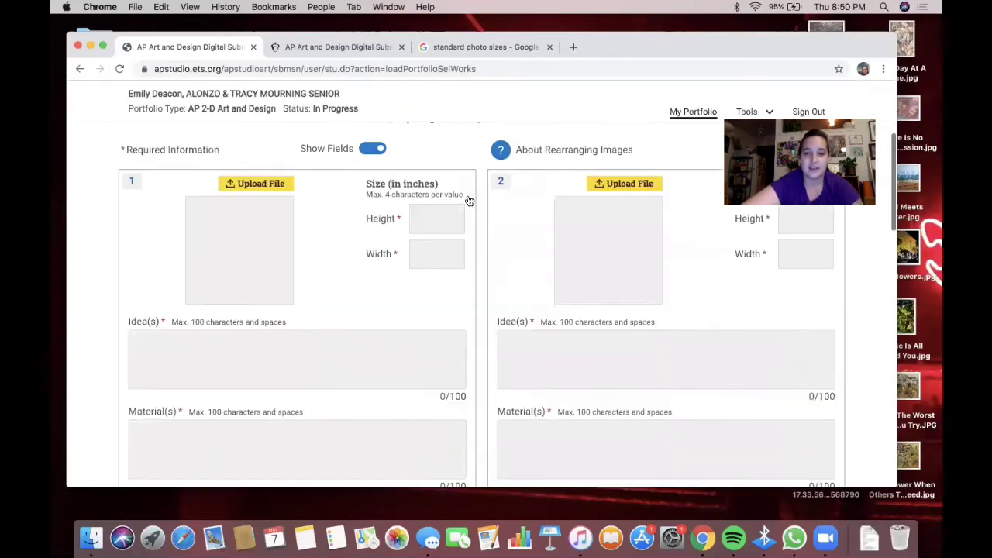
{"action": "scroll", "coordinate": [468, 201], "scroll_direction": "up", "scroll_amount": 8}
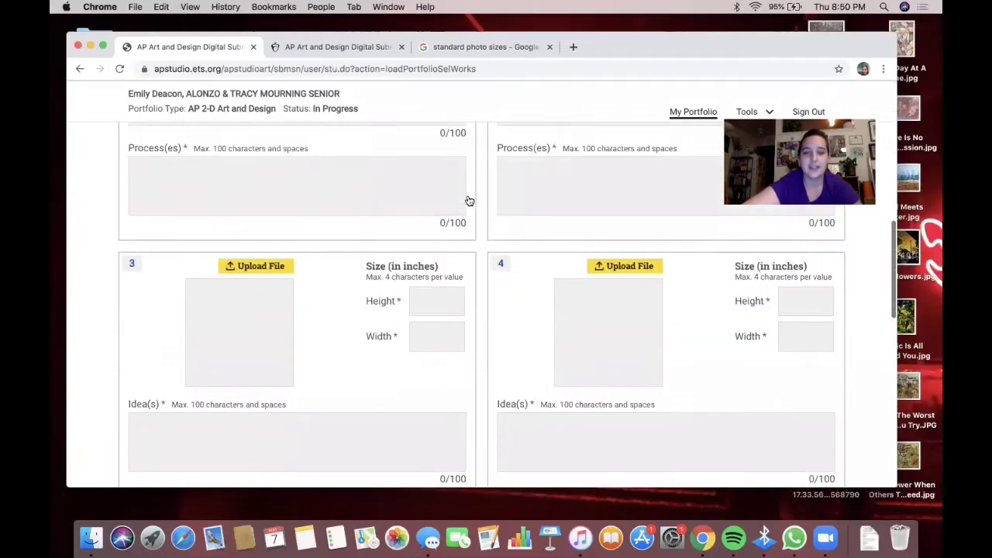
{"action": "scroll", "coordinate": [468, 201], "scroll_direction": "up", "scroll_amount": 2}
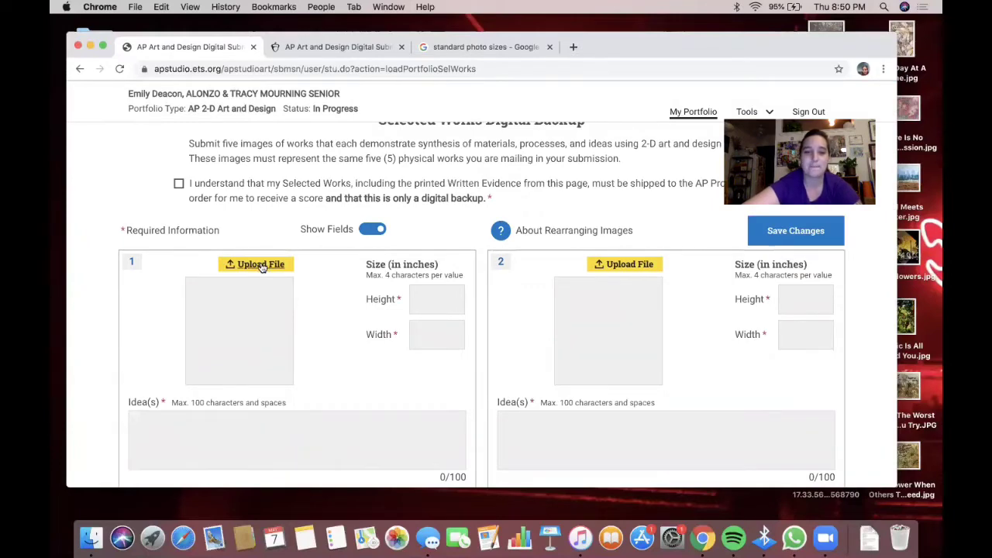
{"action": "scroll", "coordinate": [261, 266], "scroll_direction": "up", "scroll_amount": 3}
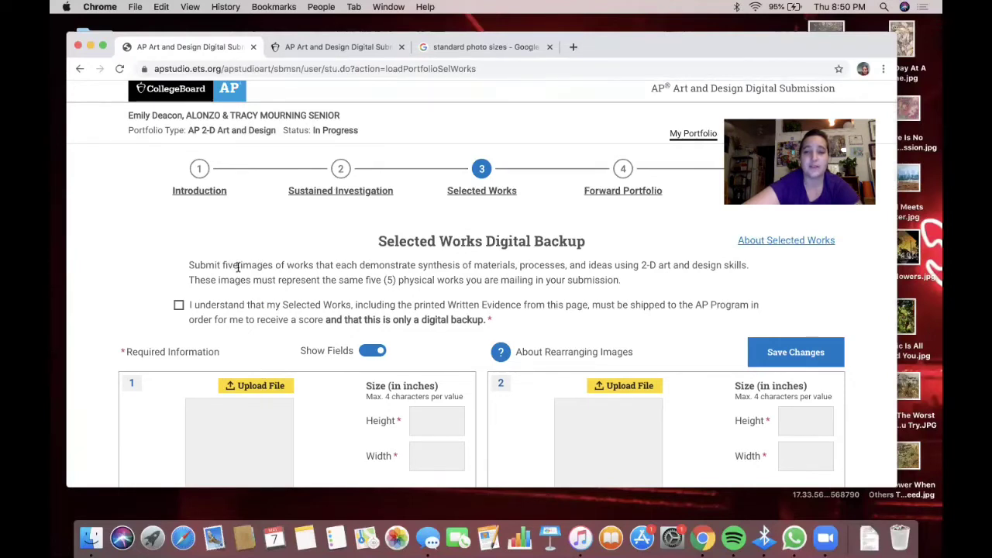
{"action": "left_click", "coordinate": [178, 304]}
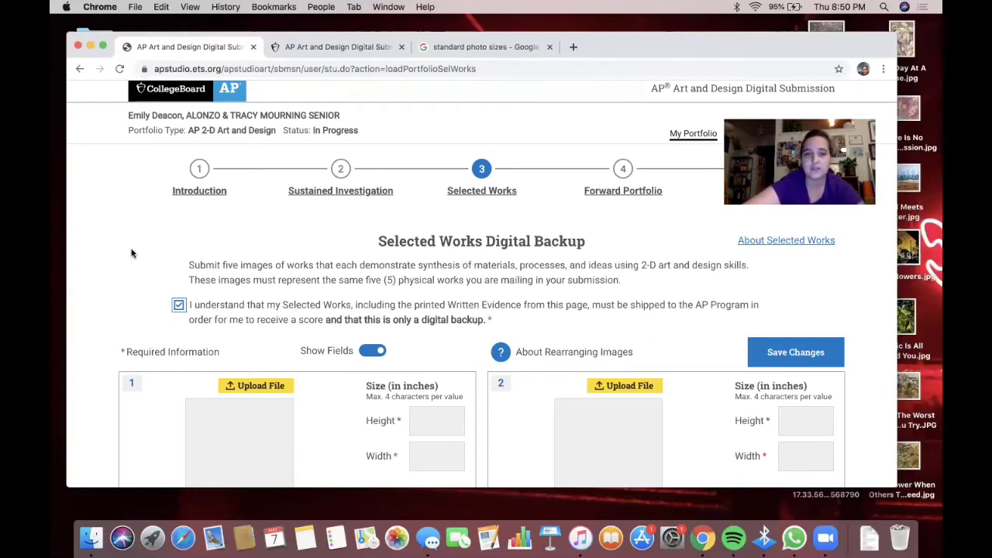
- Bring up the file chooser for work 1's image
{"action": "scroll", "coordinate": [131, 254], "scroll_direction": "down", "scroll_amount": 1}
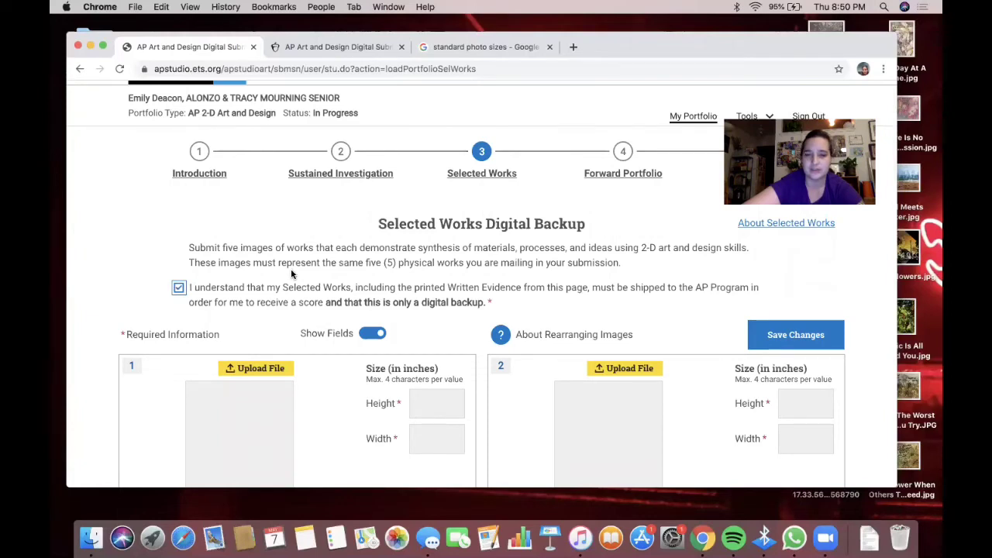
{"action": "scroll", "coordinate": [292, 273], "scroll_direction": "down", "scroll_amount": 5}
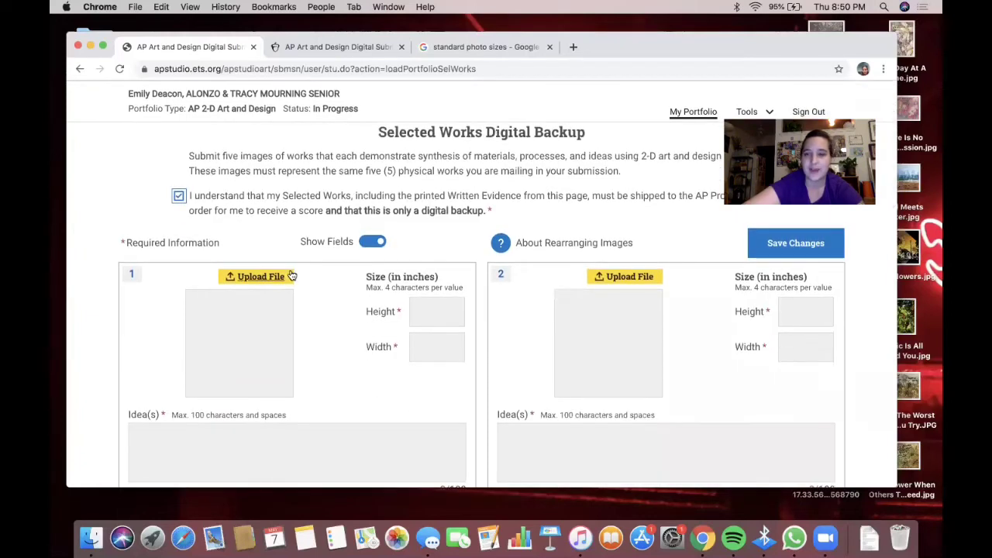
{"action": "left_click", "coordinate": [250, 277]}
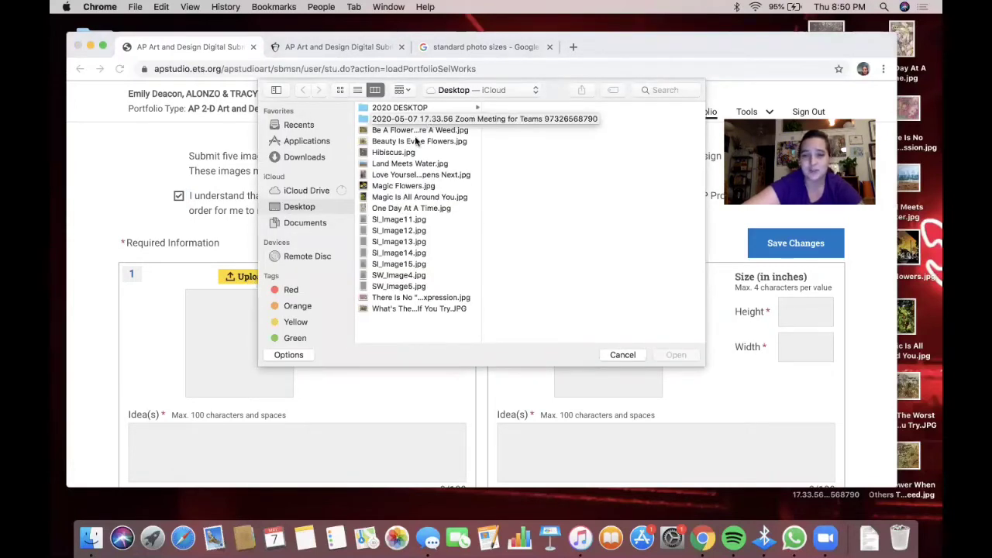
- Choose 'Be A Flower When Others Think You Are A Weed.jpg' from the Desktop as work 1's image
{"action": "left_click", "coordinate": [387, 309]}
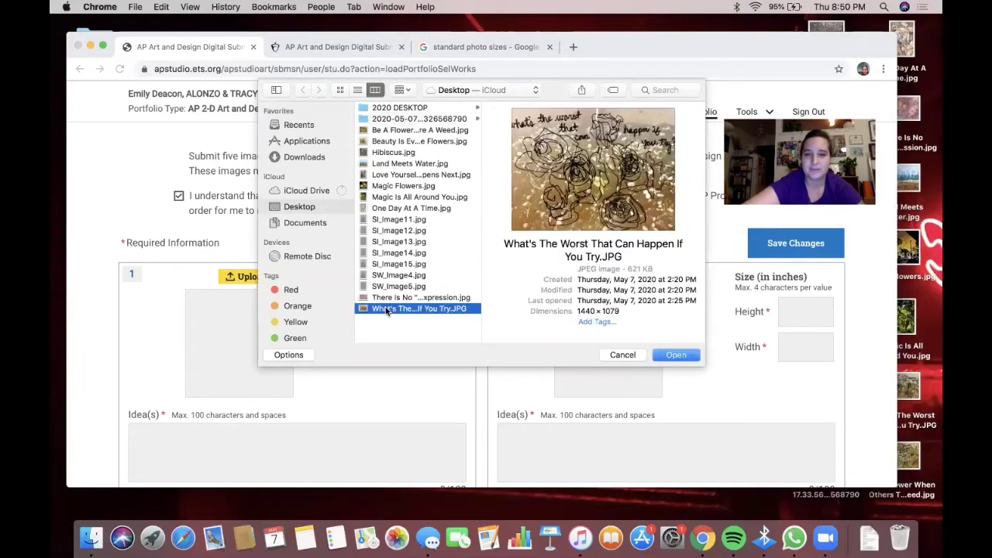
{"action": "left_click", "coordinate": [387, 299]}
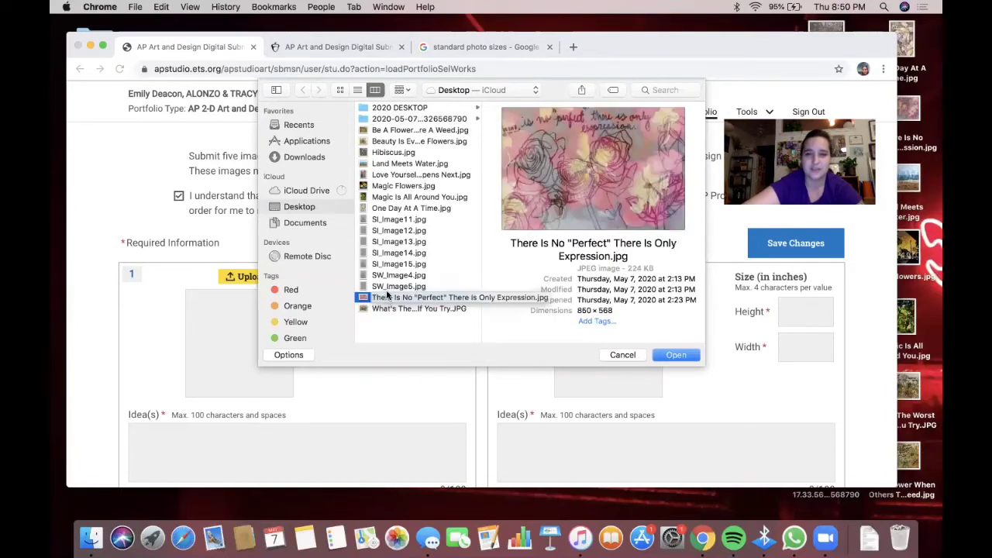
{"action": "left_click", "coordinate": [389, 286]}
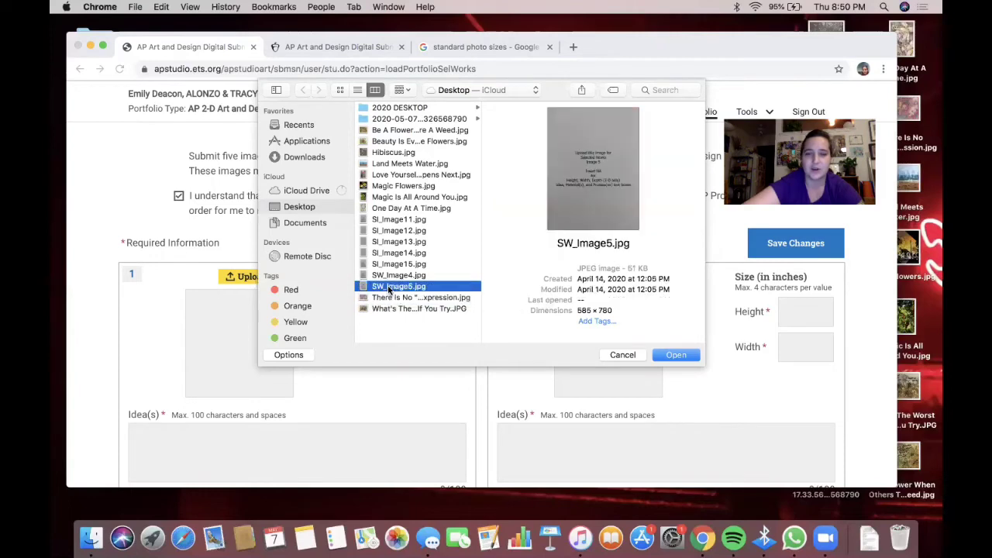
{"action": "left_click", "coordinate": [395, 210]}
{"action": "left_click", "coordinate": [395, 197]}
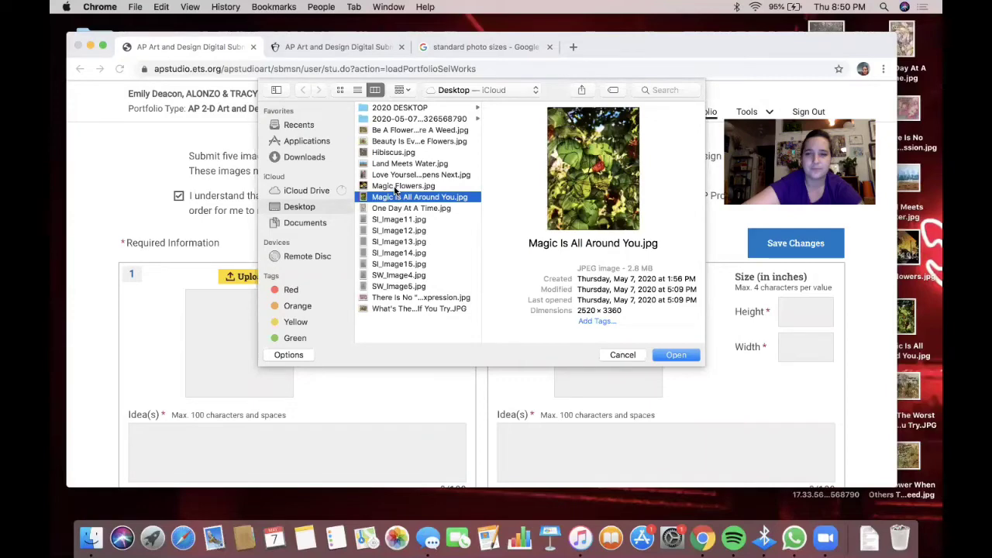
{"action": "left_click", "coordinate": [395, 186]}
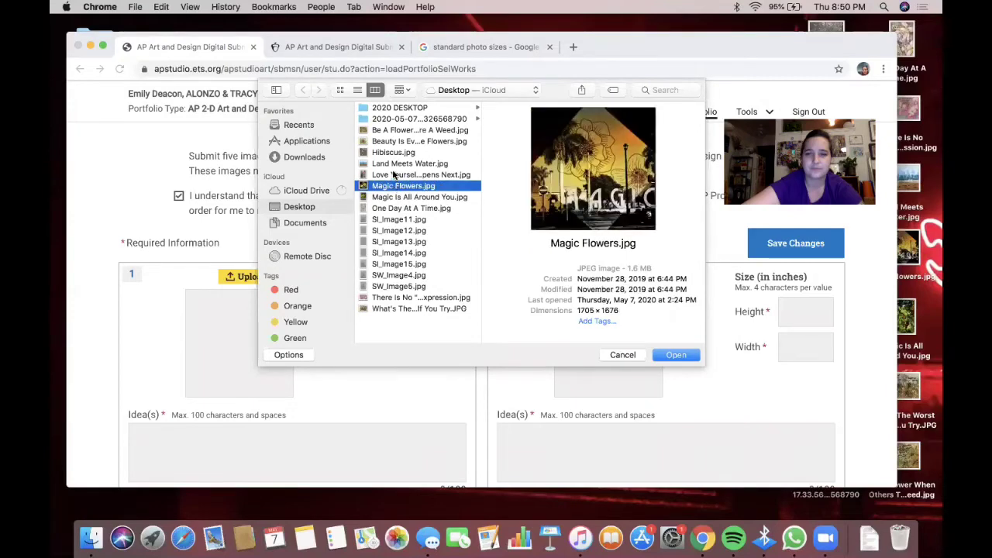
{"action": "left_click", "coordinate": [395, 175]}
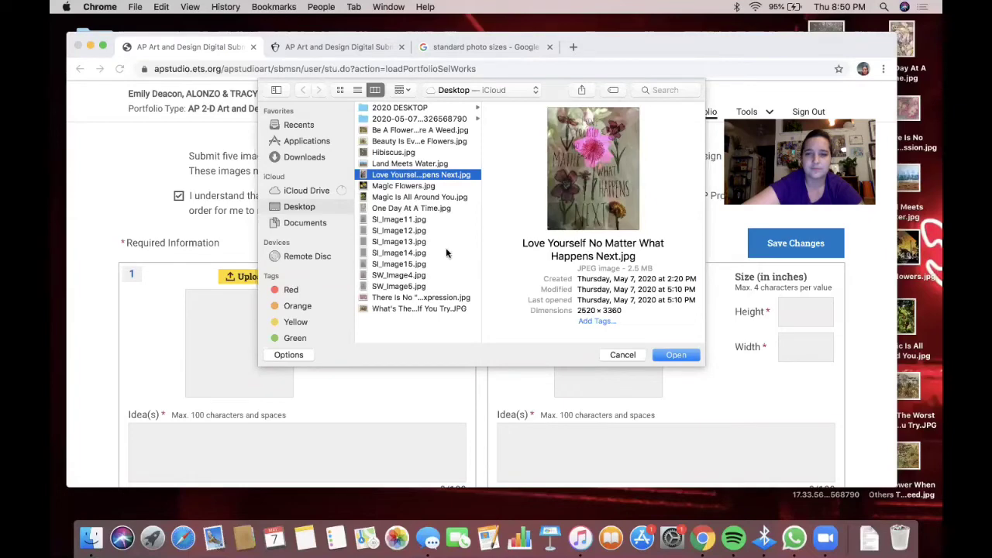
{"action": "left_click", "coordinate": [409, 130]}
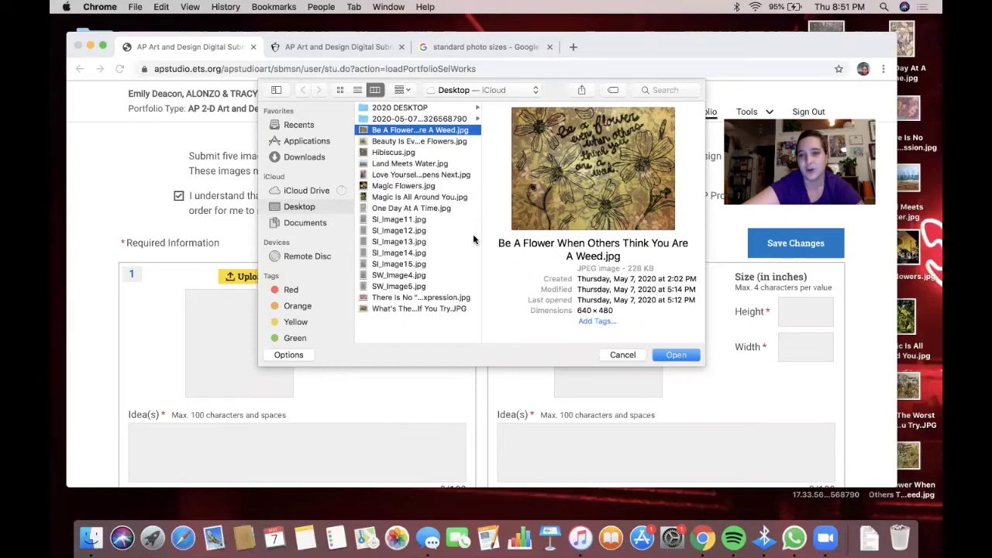
{"action": "left_click", "coordinate": [671, 354]}
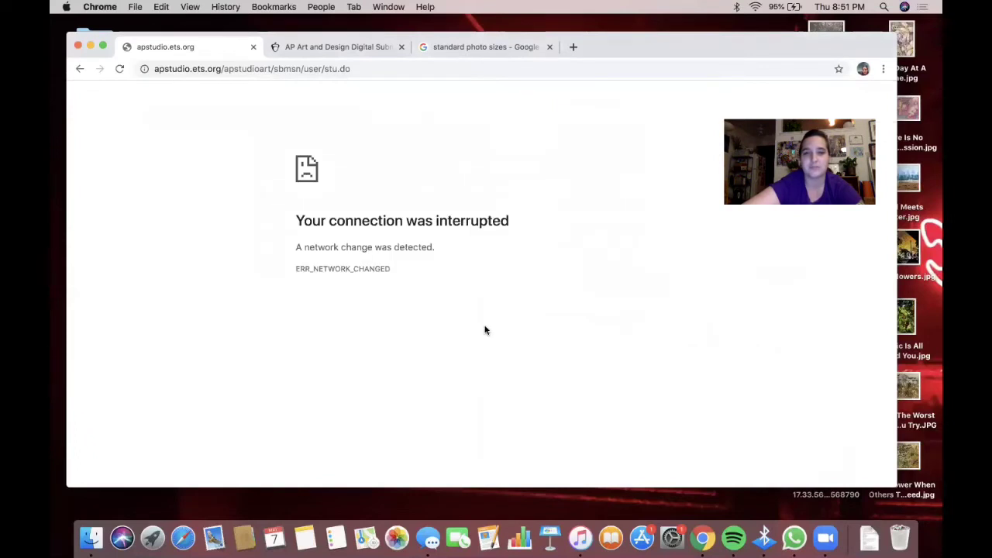
- Reconnect to the wireless network and go back to the Selected Works page
{"action": "left_click", "coordinate": [756, 10]}
{"action": "left_click", "coordinate": [774, 52]}
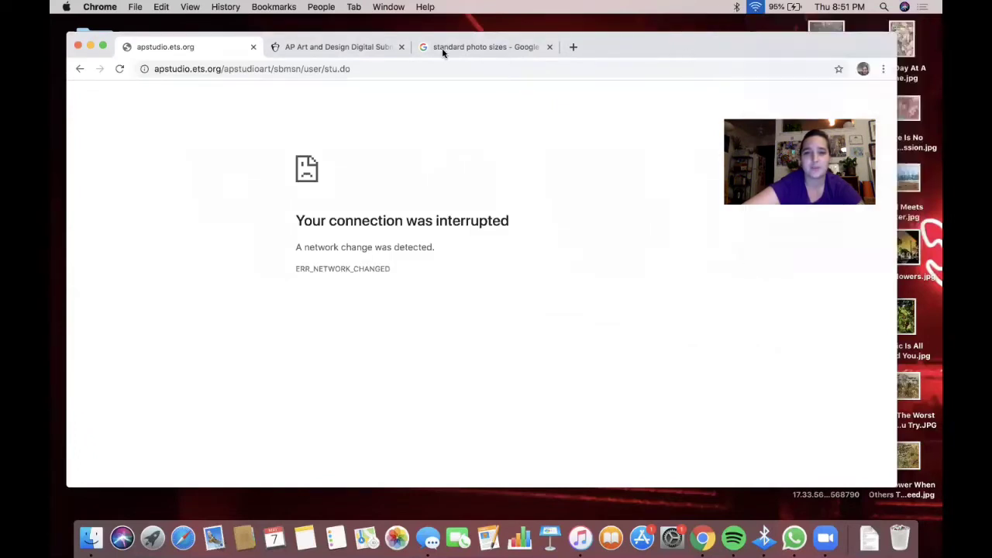
{"action": "left_click", "coordinate": [83, 68]}
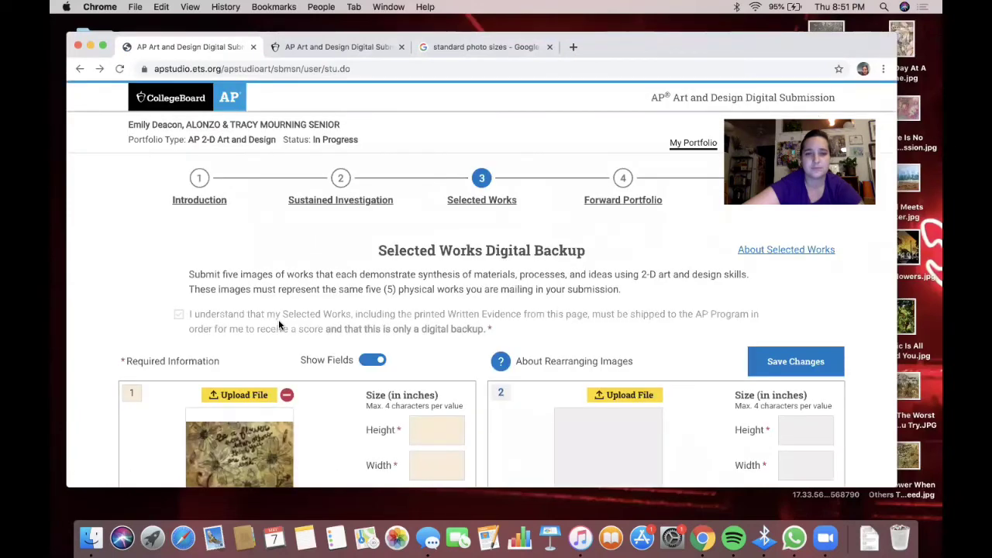
- Upload an image for the second work, confirm the save, and reload Selected Works
{"action": "left_click", "coordinate": [640, 295]}
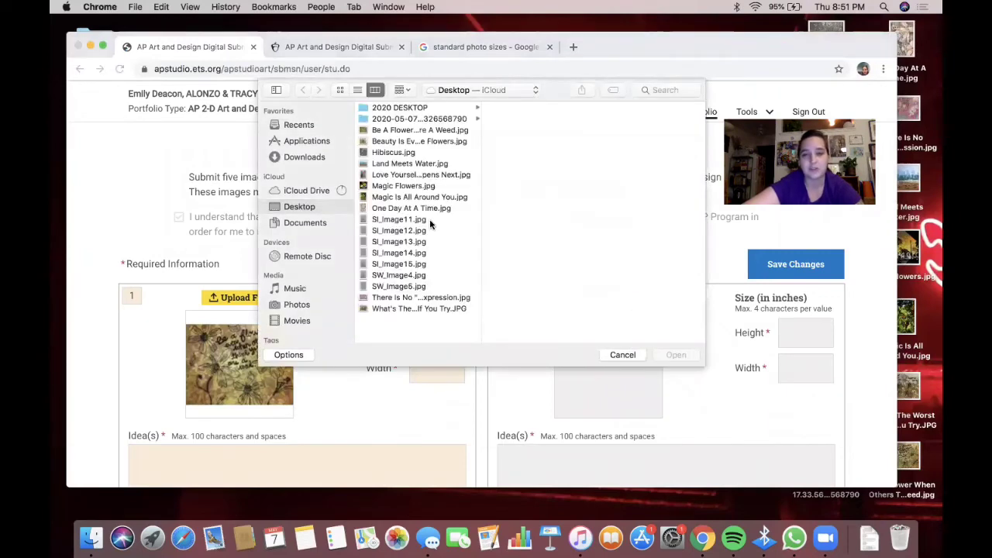
{"action": "left_click", "coordinate": [406, 129]}
{"action": "left_click", "coordinate": [394, 142]}
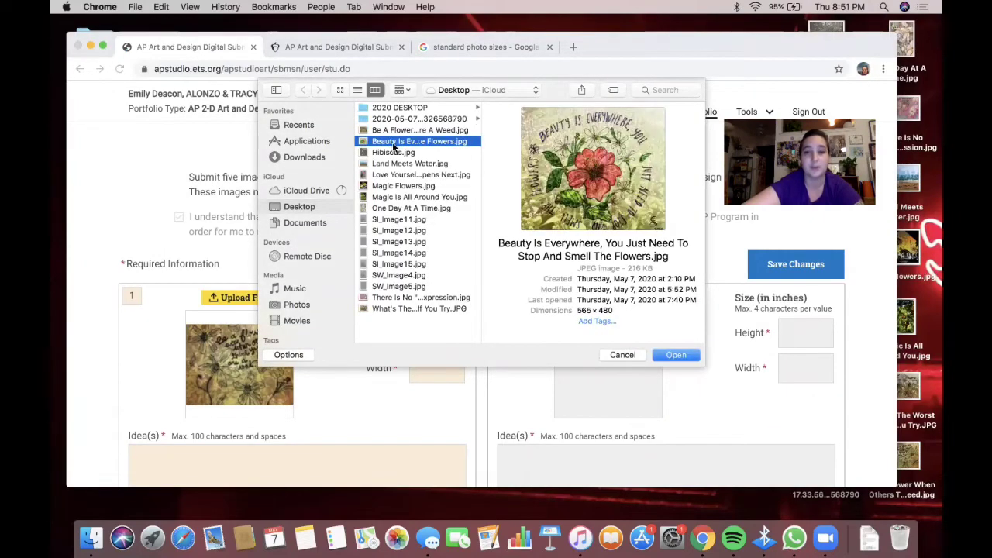
{"action": "left_click", "coordinate": [390, 153]}
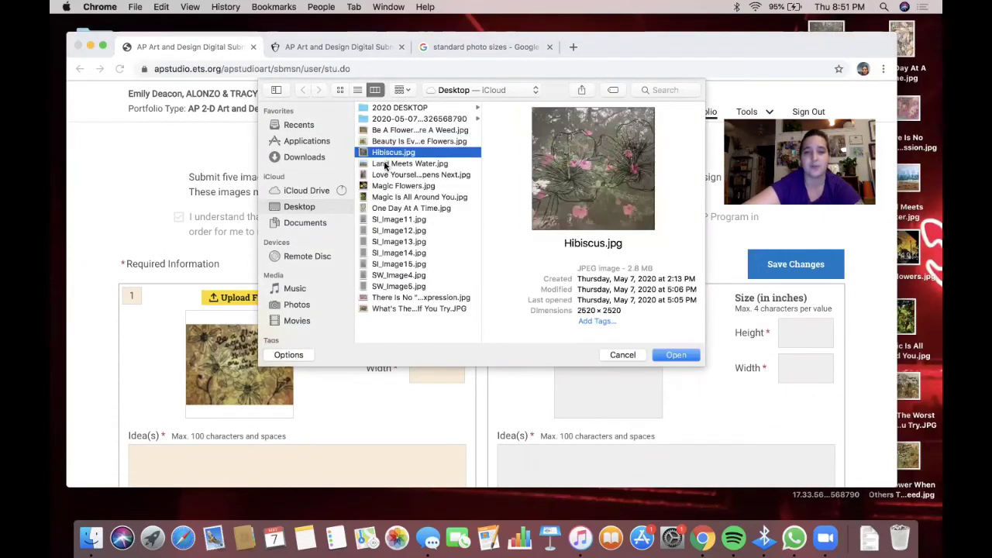
{"action": "left_click", "coordinate": [385, 164]}
{"action": "left_click", "coordinate": [384, 174]}
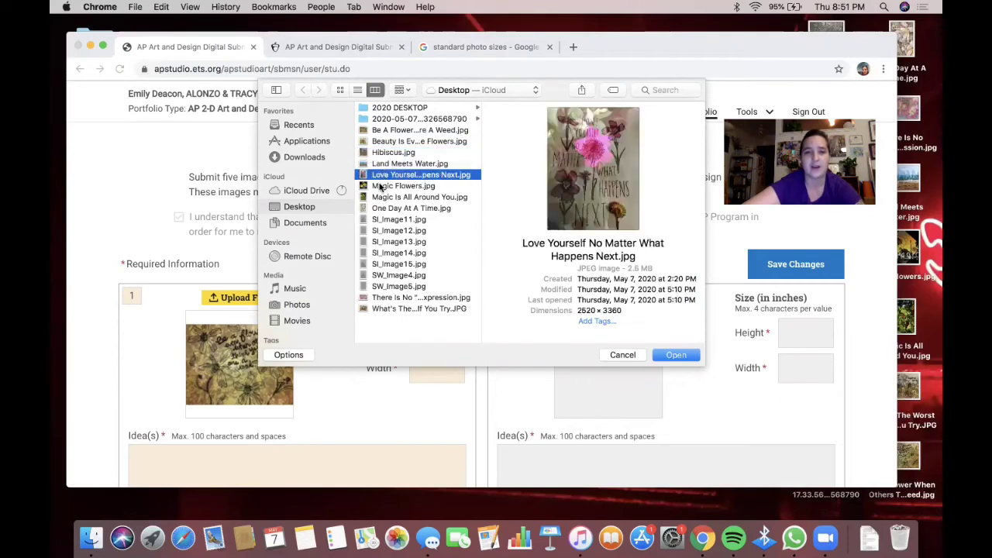
{"action": "left_click", "coordinate": [379, 187]}
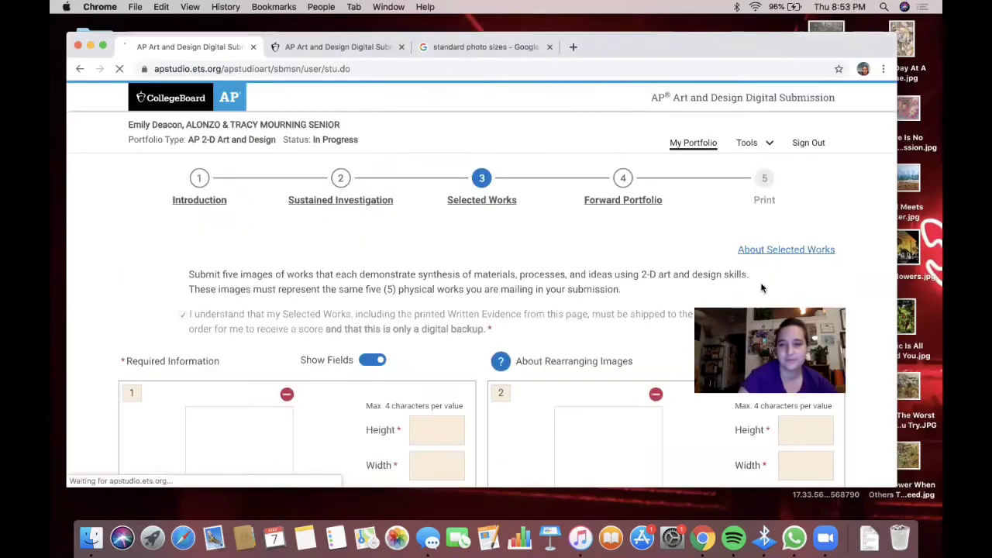
{"action": "left_click", "coordinate": [590, 139]}
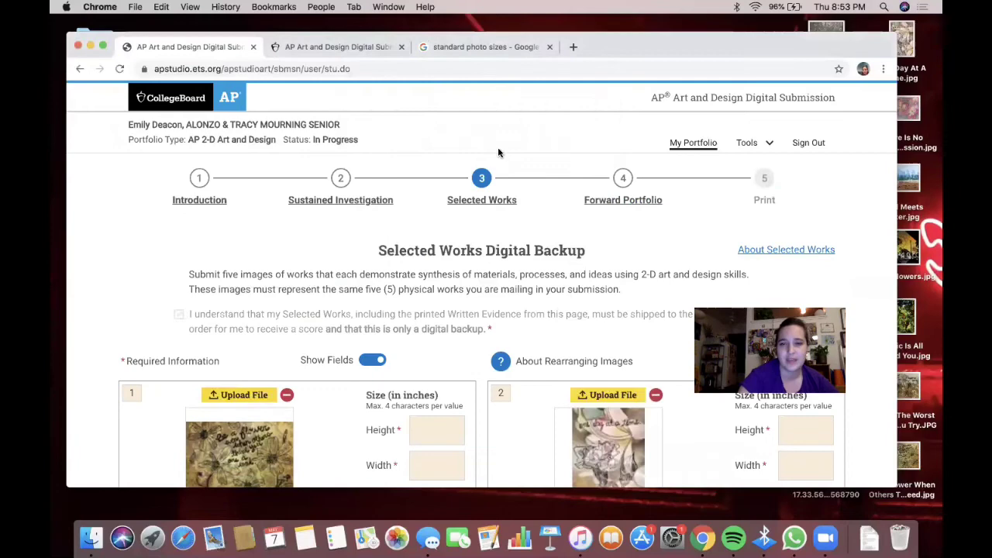
{"action": "left_click", "coordinate": [309, 200]}
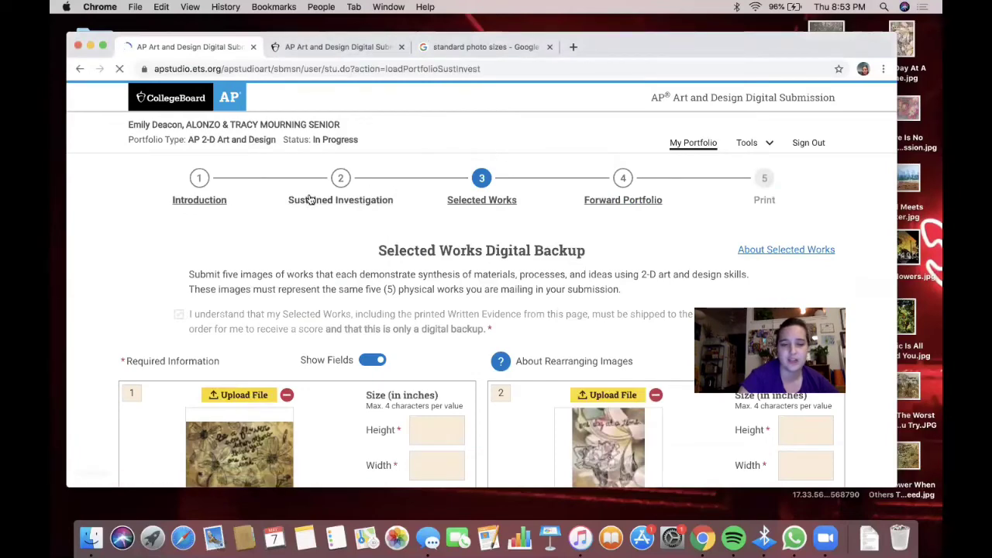
{"action": "left_click", "coordinate": [487, 188]}
- Enter sizes of 5×7, 9×6 and 4×6 inches for images 1, 2 and 3
{"action": "left_click", "coordinate": [448, 311]}
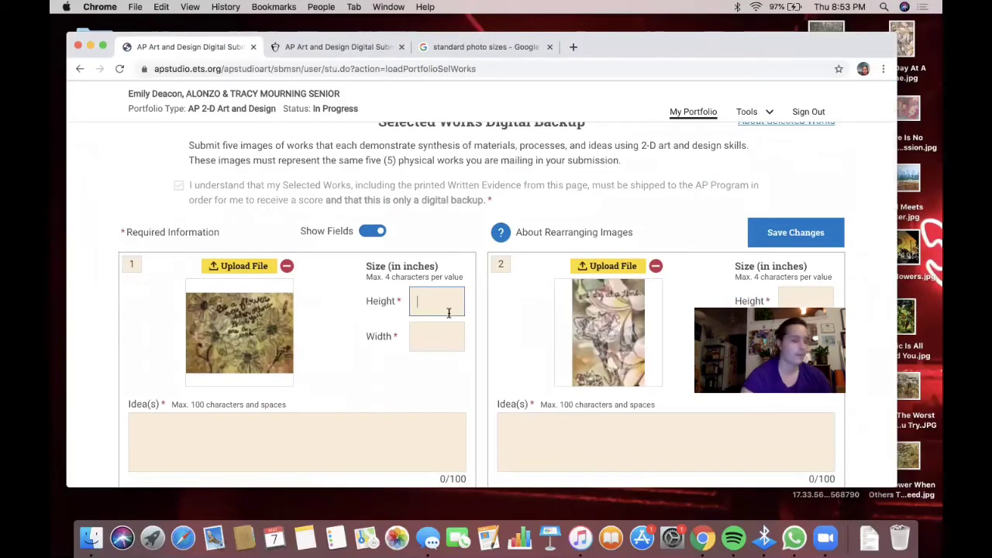
{"action": "type", "text": "5"}
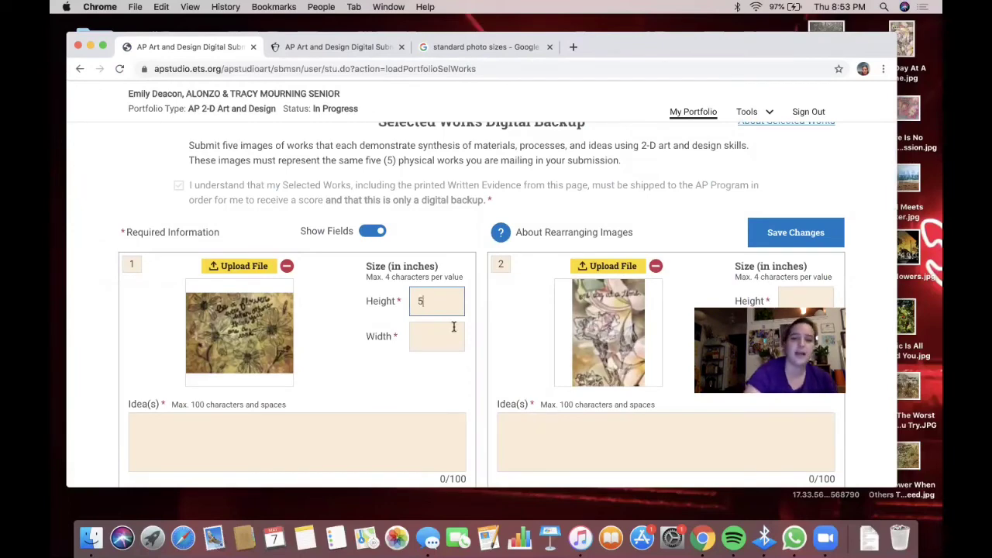
{"action": "left_click", "coordinate": [446, 324]}
{"action": "type", "text": "7"}
{"action": "scroll", "coordinate": [725, 253], "scroll_direction": "down", "scroll_amount": 3}
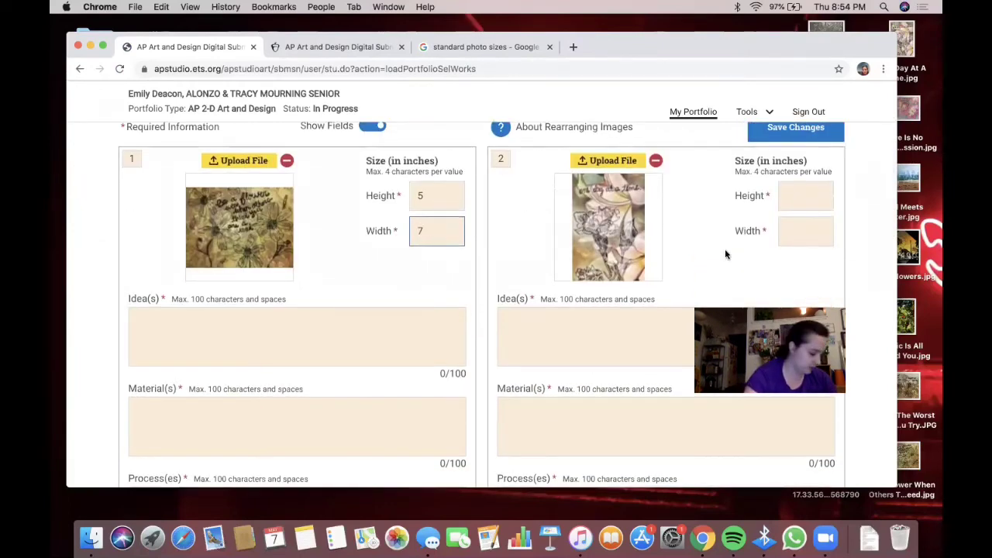
{"action": "left_click", "coordinate": [815, 195]}
{"action": "type", "text": "9"}
{"action": "left_click", "coordinate": [806, 230]}
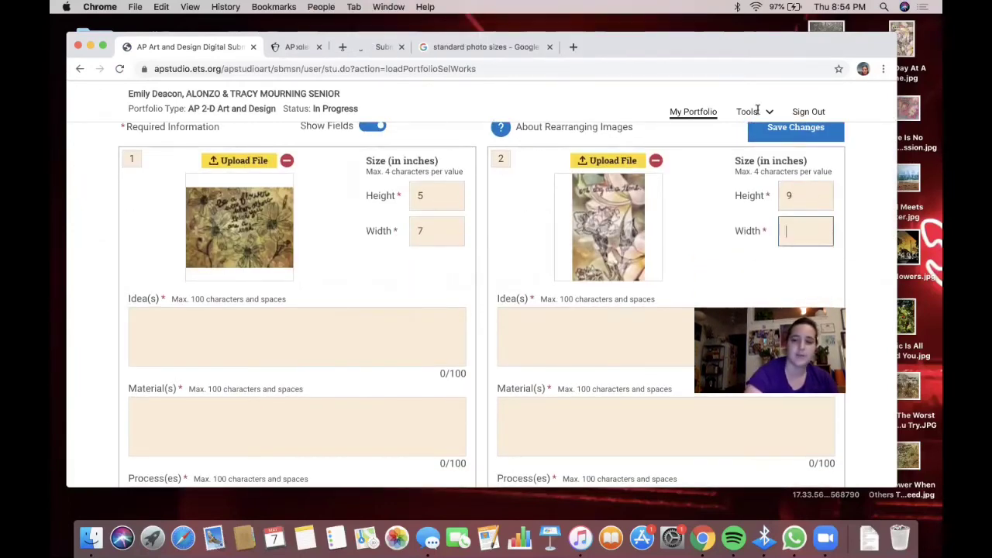
{"action": "type", "text": "6"}
{"action": "scroll", "coordinate": [447, 310], "scroll_direction": "down", "scroll_amount": 10}
{"action": "left_click", "coordinate": [447, 261]}
{"action": "type", "text": "4"}
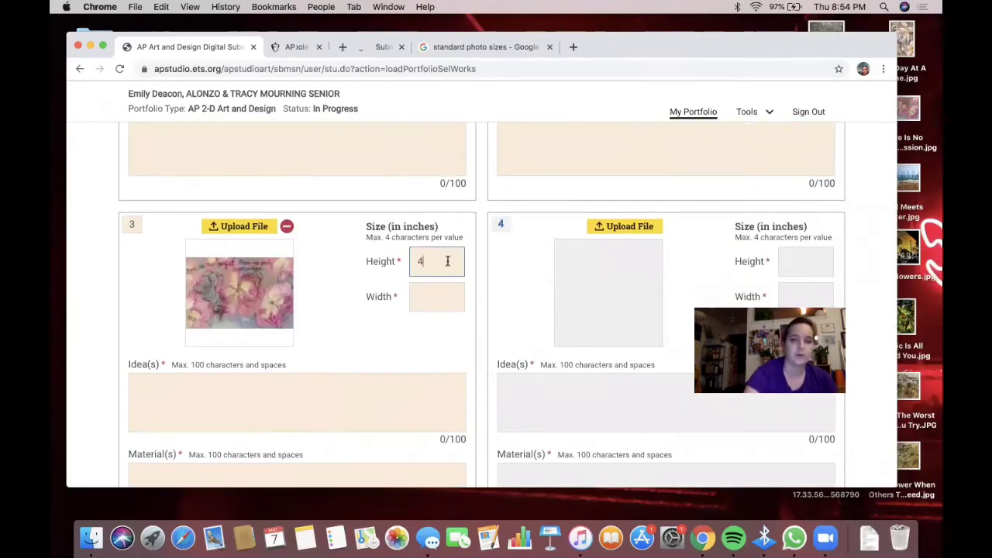
{"action": "left_click", "coordinate": [434, 296]}
{"action": "type", "text": "6"}
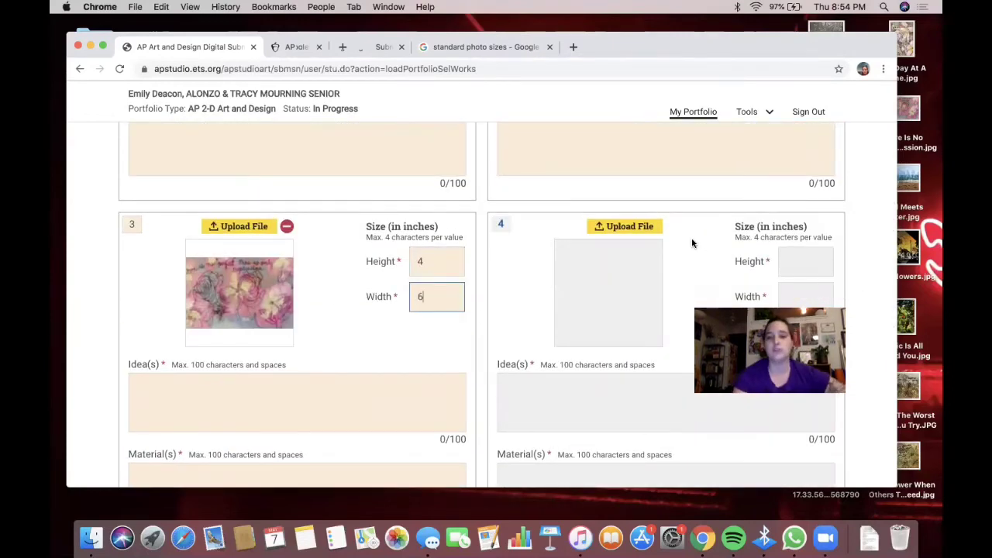
- Bring up the file picker for image 4
{"action": "scroll", "coordinate": [682, 241], "scroll_direction": "down", "scroll_amount": 4}
{"action": "scroll", "coordinate": [681, 241], "scroll_direction": "up", "scroll_amount": 3}
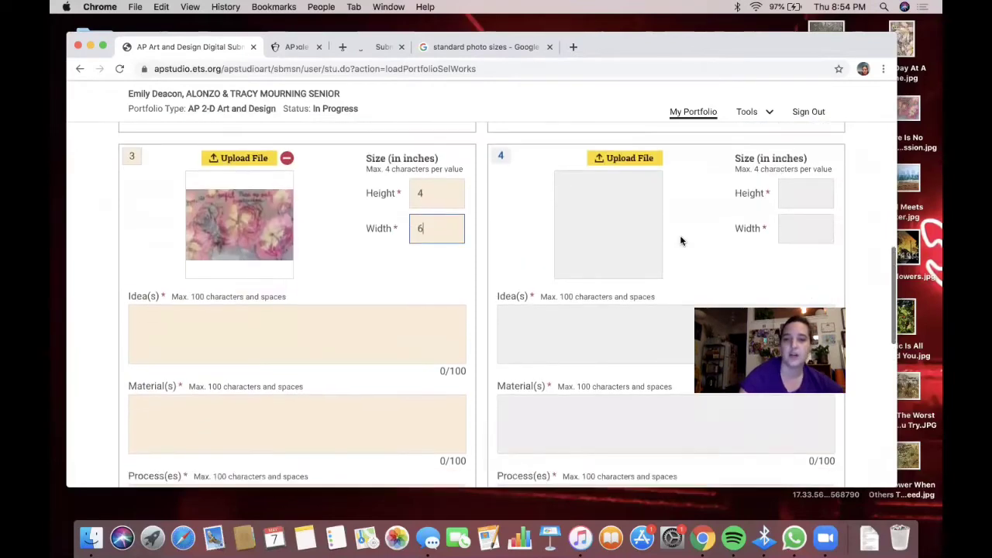
{"action": "left_click", "coordinate": [635, 193]}
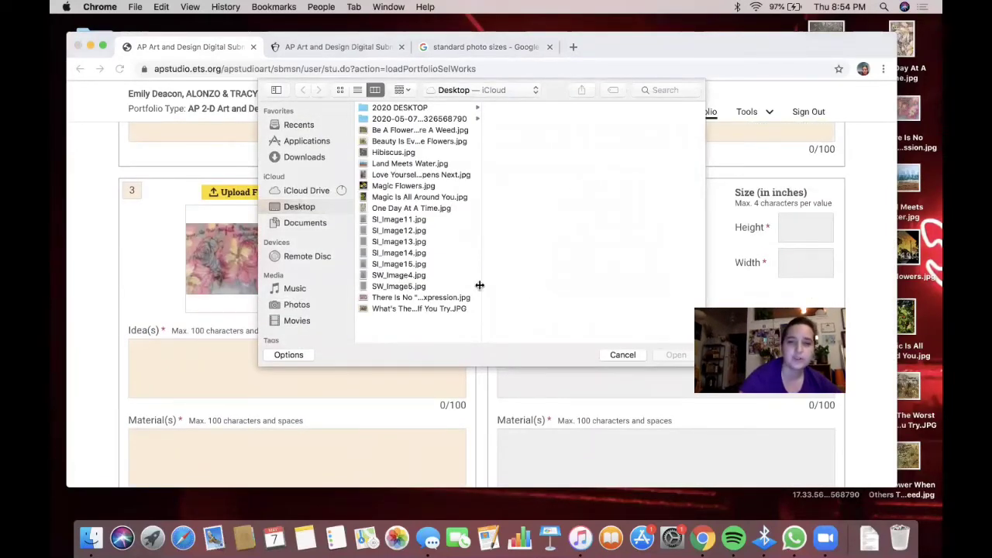
- Upload SW_Image4 as work 4's image
{"action": "left_click", "coordinate": [399, 275]}
{"action": "left_click", "coordinate": [676, 355]}
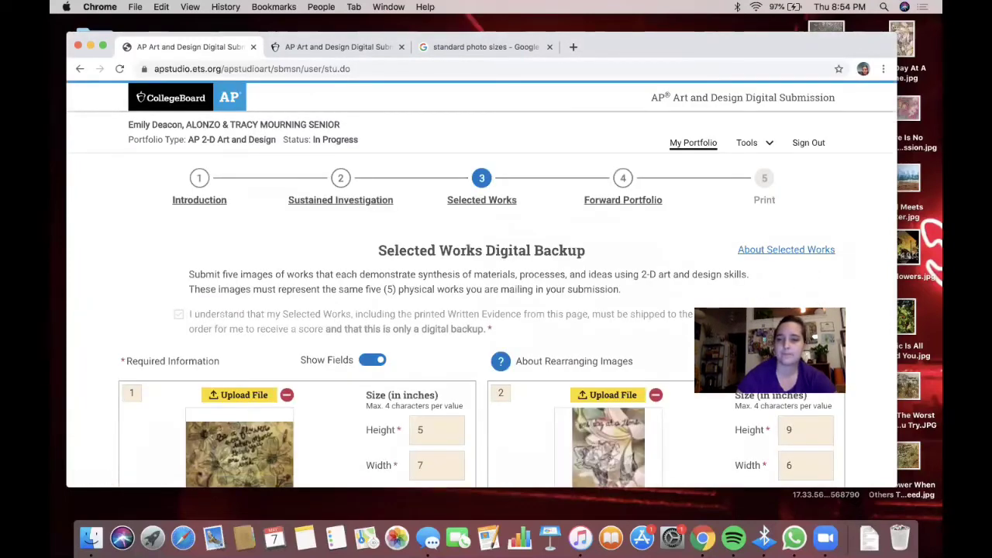
{"action": "scroll", "coordinate": [770, 291], "scroll_direction": "down", "scroll_amount": 4}
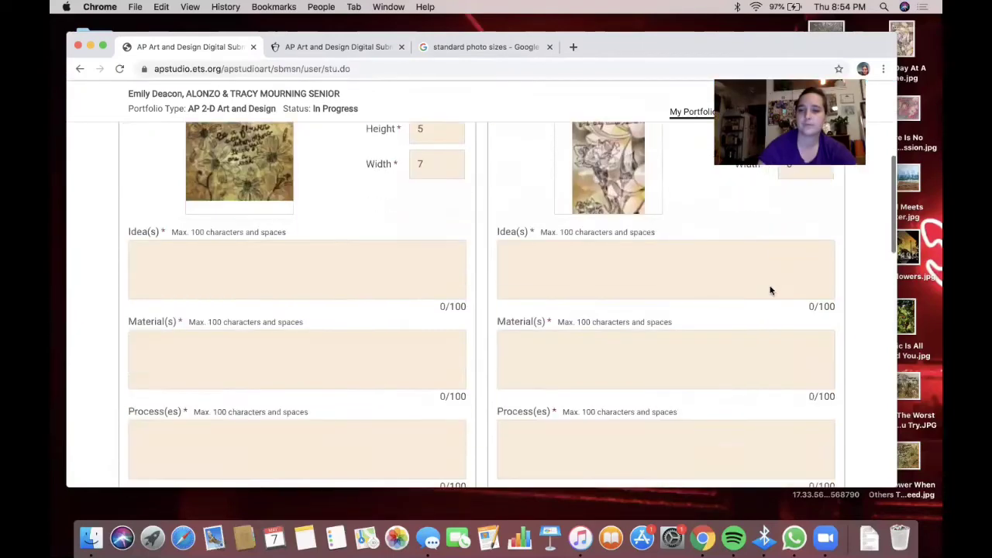
{"action": "scroll", "coordinate": [770, 291], "scroll_direction": "down", "scroll_amount": 5}
- Fill work 4's Height, Width, Idea(s), Material(s) and Process(es) with NA
{"action": "left_click", "coordinate": [790, 252]}
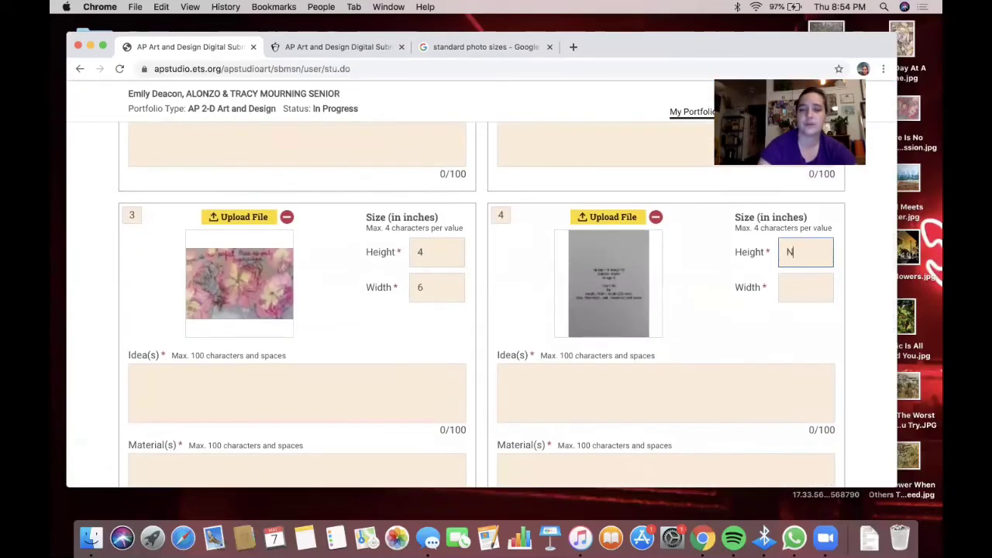
{"action": "left_click", "coordinate": [803, 286]}
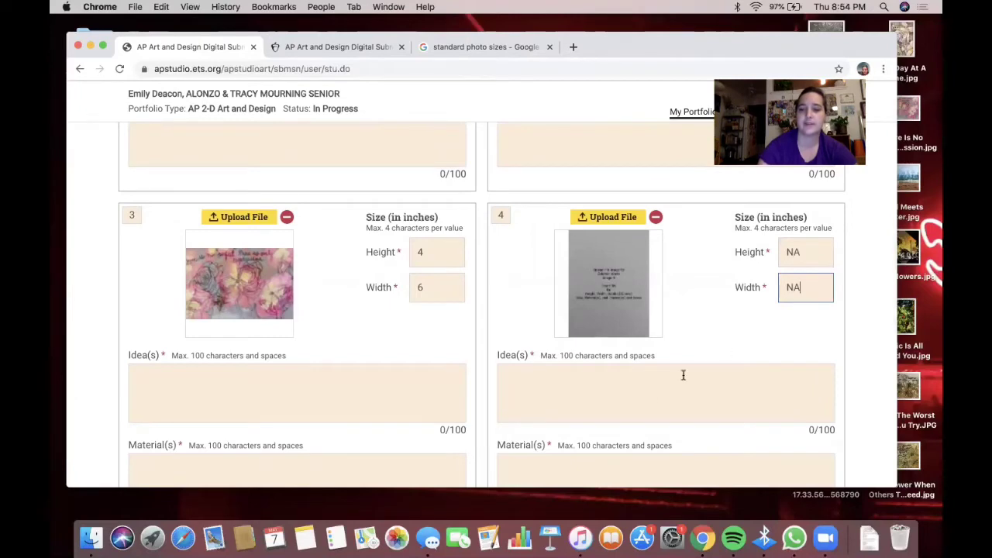
{"action": "left_click", "coordinate": [653, 402]}
{"action": "scroll", "coordinate": [644, 385], "scroll_direction": "down", "scroll_amount": 5}
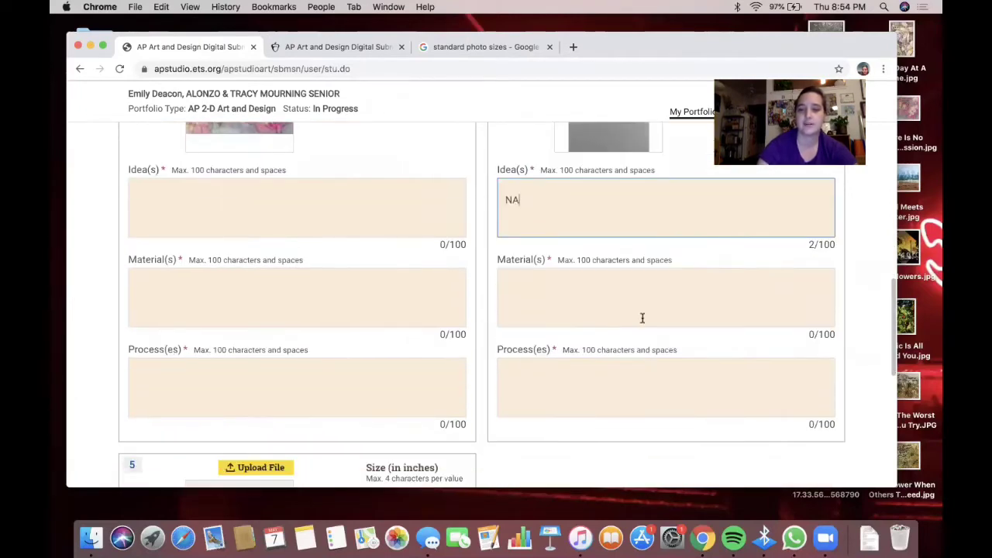
{"action": "left_click", "coordinate": [642, 315]}
{"action": "left_click", "coordinate": [613, 389]}
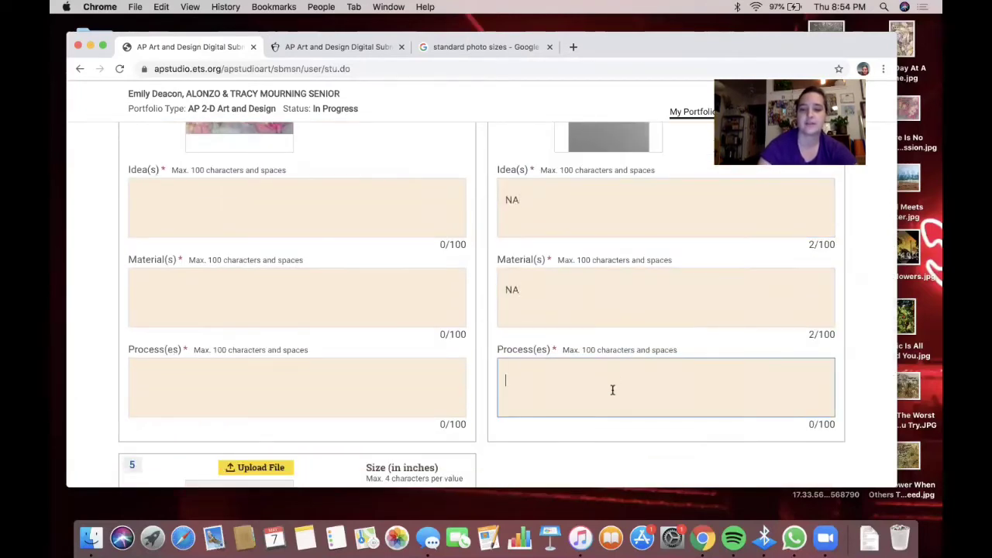
{"action": "scroll", "coordinate": [509, 356], "scroll_direction": "down", "scroll_amount": 7}
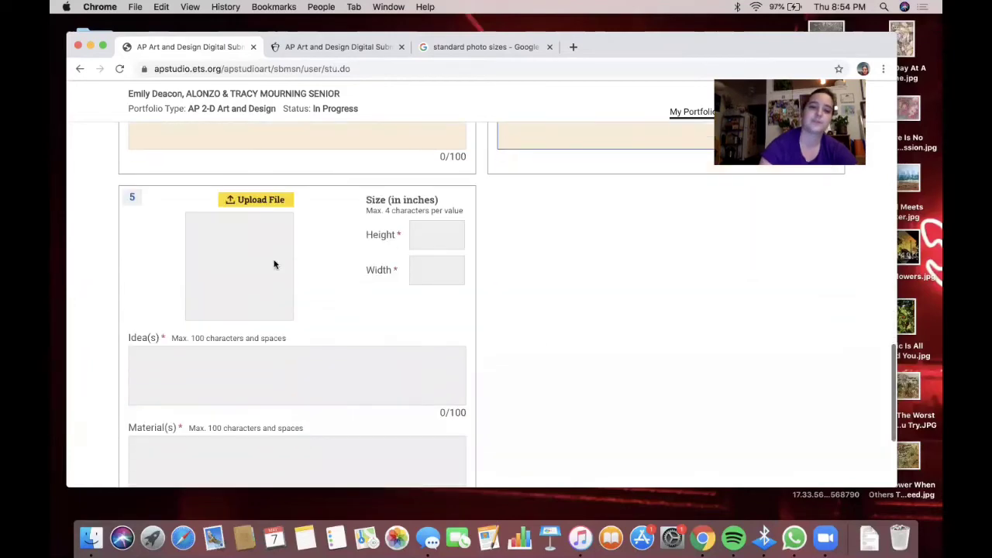
- Upload SW_Image5.jpg as work 5's image
{"action": "left_click", "coordinate": [268, 205]}
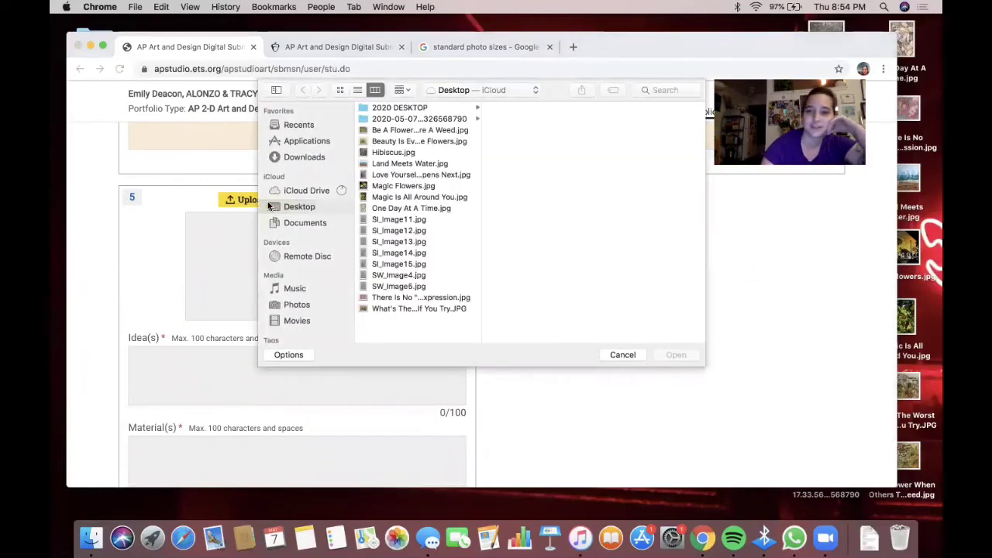
{"action": "left_click", "coordinate": [421, 286]}
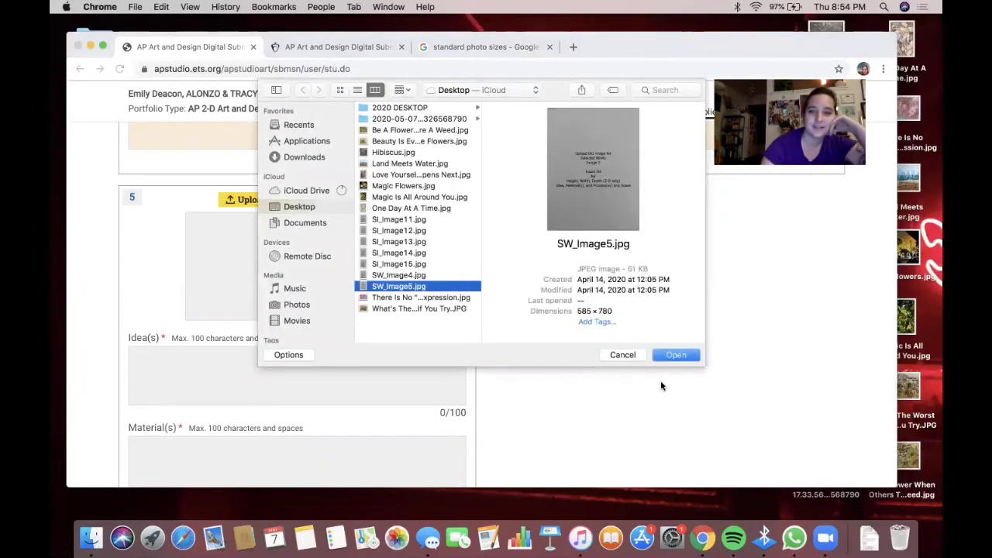
{"action": "left_click", "coordinate": [674, 355]}
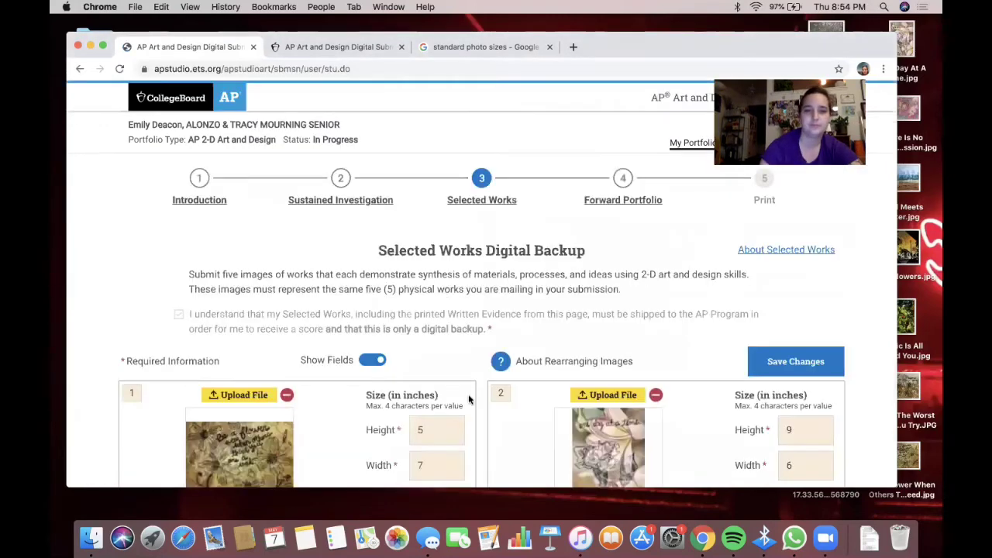
{"action": "scroll", "coordinate": [468, 400], "scroll_direction": "down", "scroll_amount": 9}
{"action": "scroll", "coordinate": [468, 394], "scroll_direction": "down", "scroll_amount": 5}
{"action": "scroll", "coordinate": [468, 393], "scroll_direction": "up", "scroll_amount": 1}
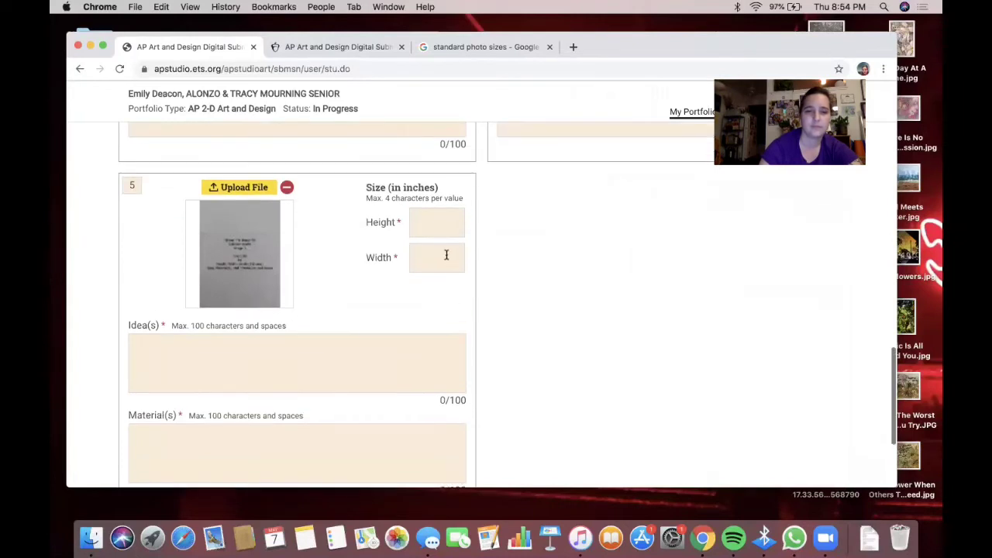
- Fill work 5's size and evidence fields with NA and save the Selected Works
{"action": "left_click", "coordinate": [447, 221]}
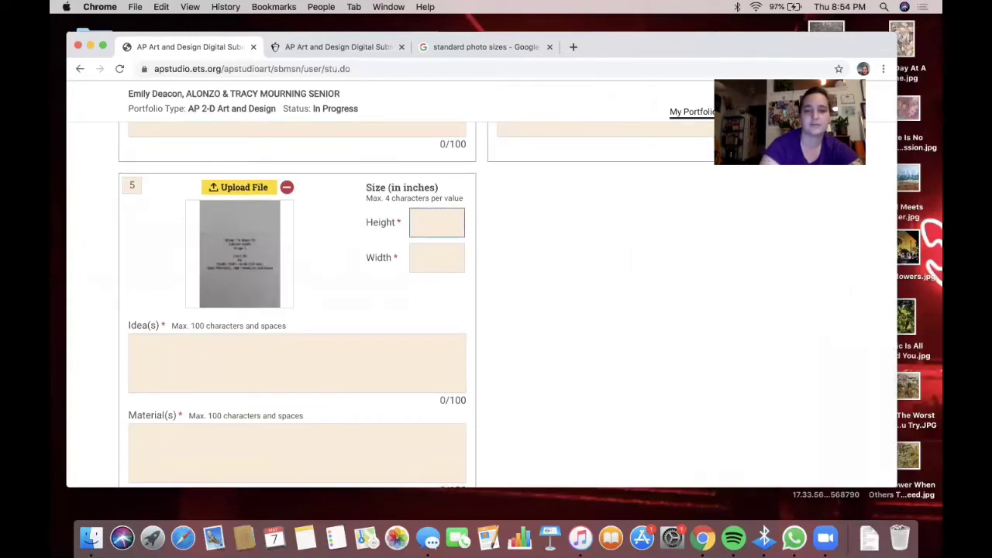
{"action": "left_click", "coordinate": [455, 260]}
{"action": "left_click", "coordinate": [363, 365]}
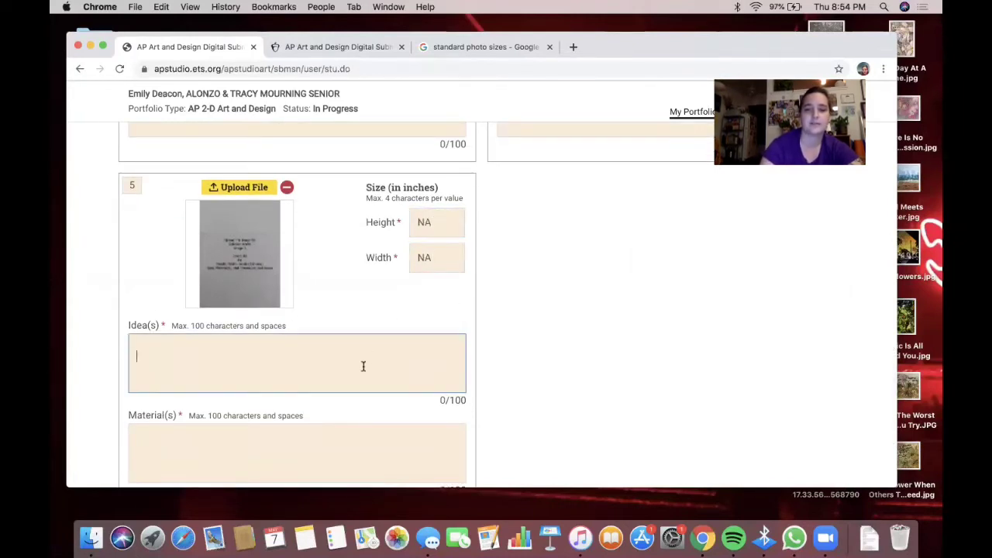
{"action": "type", "text": "NA"}
{"action": "scroll", "coordinate": [320, 450], "scroll_direction": "down", "scroll_amount": 3}
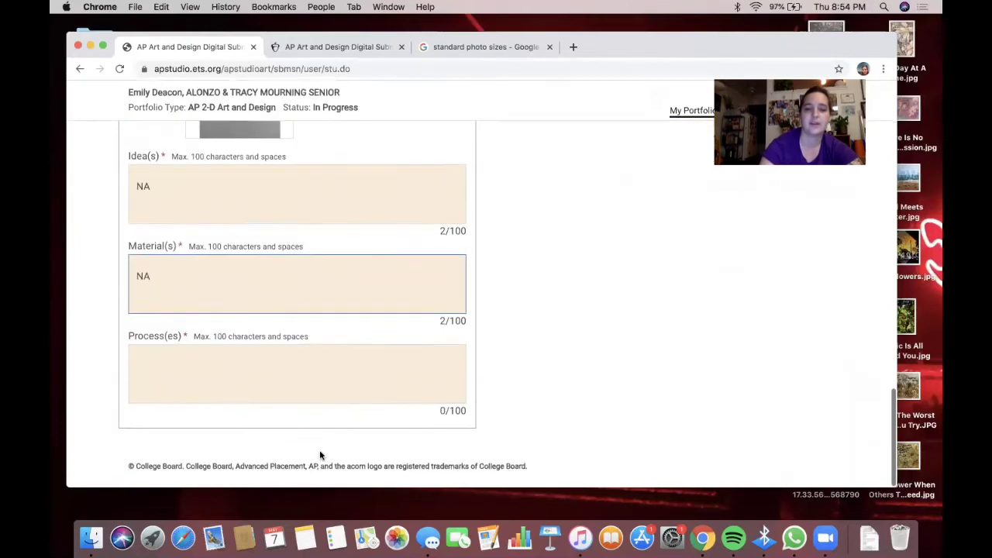
{"action": "left_click", "coordinate": [306, 386]}
{"action": "type", "text": "N"}
{"action": "scroll", "coordinate": [751, 343], "scroll_direction": "up", "scroll_amount": 15}
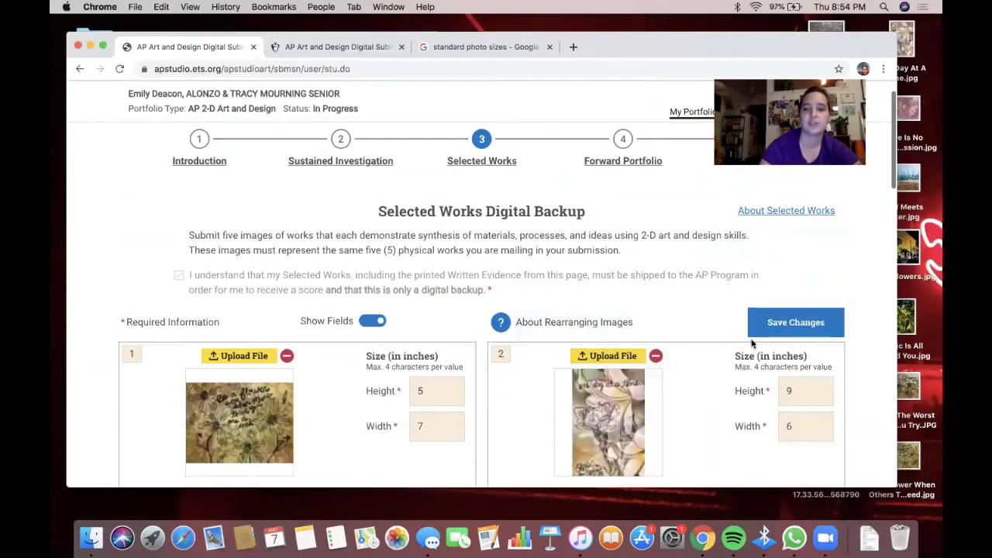
{"action": "left_click", "coordinate": [789, 328]}
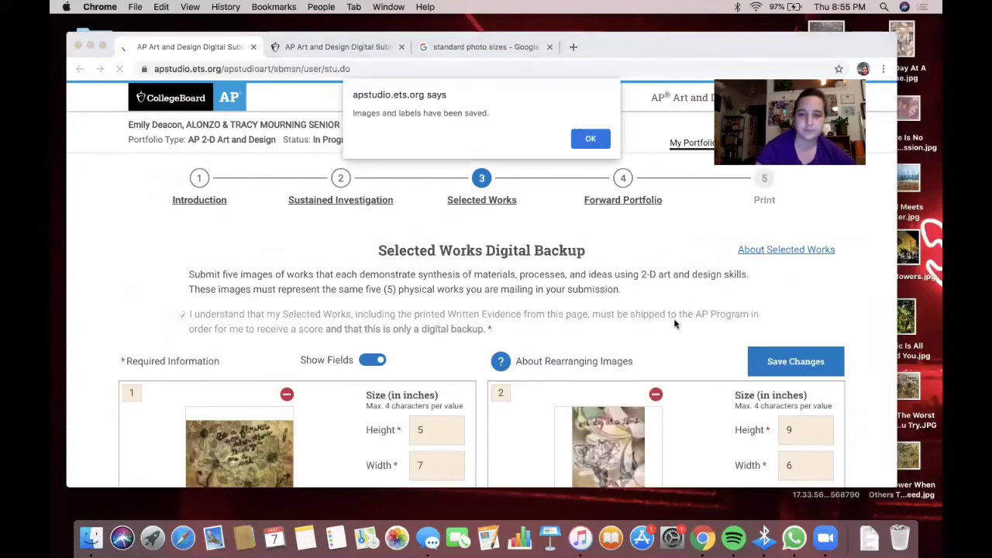
- Dismiss the 'Images and labels have been saved' alert and return to the page top
{"action": "key", "text": "Return"}
{"action": "scroll", "coordinate": [501, 210], "scroll_direction": "down", "scroll_amount": 5}
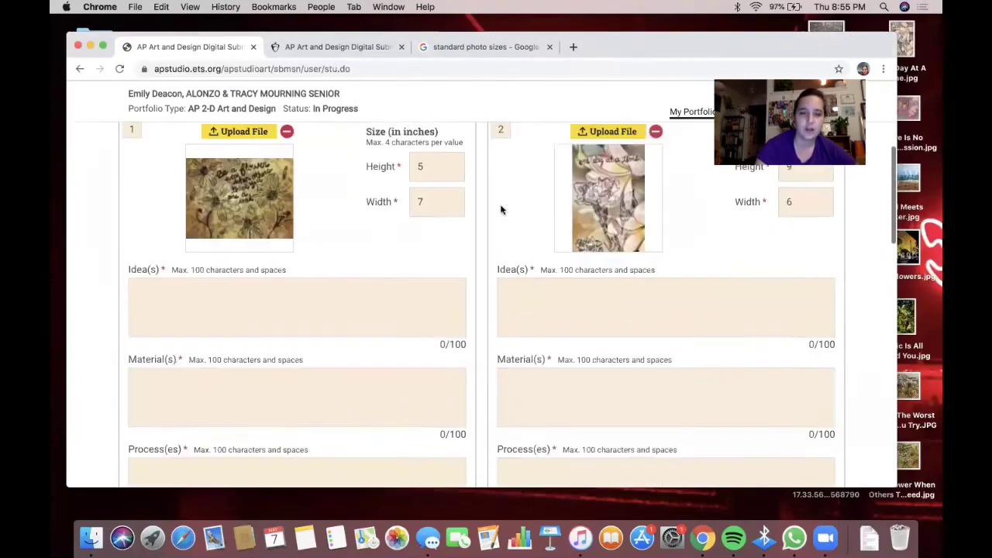
{"action": "scroll", "coordinate": [363, 302], "scroll_direction": "up", "scroll_amount": 3}
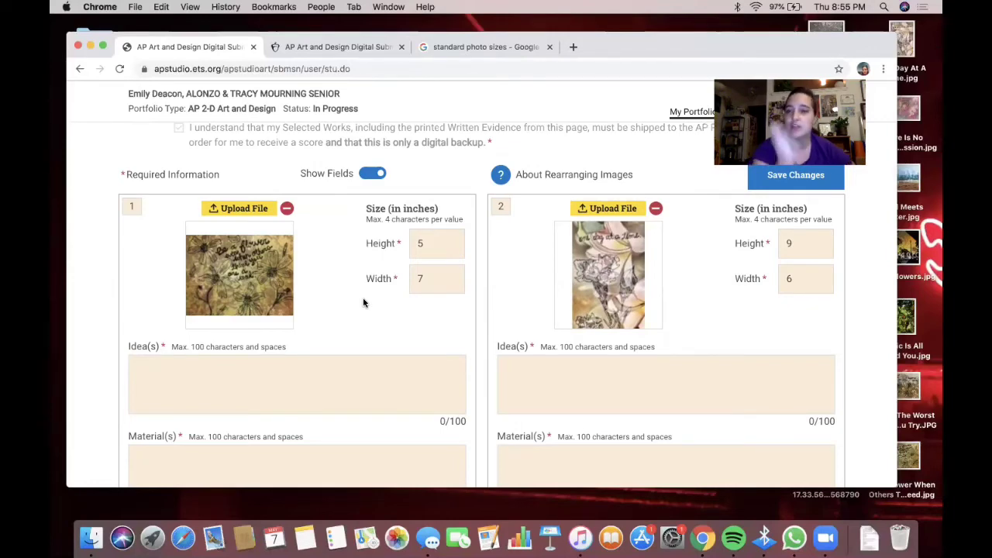
{"action": "scroll", "coordinate": [363, 302], "scroll_direction": "up", "scroll_amount": 5}
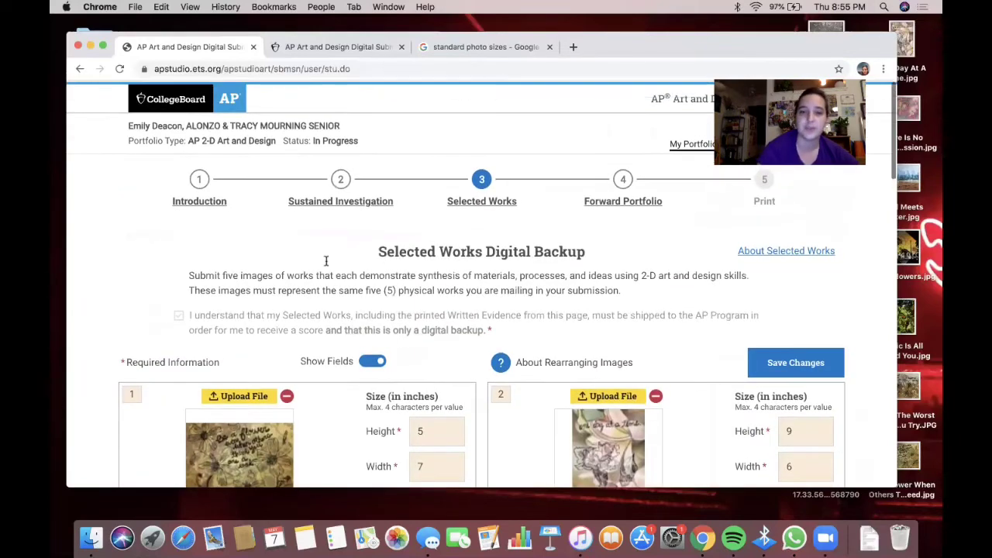
- Go to Sustained Investigation and paste work 3's materials text into the note
{"action": "left_click", "coordinate": [341, 180]}
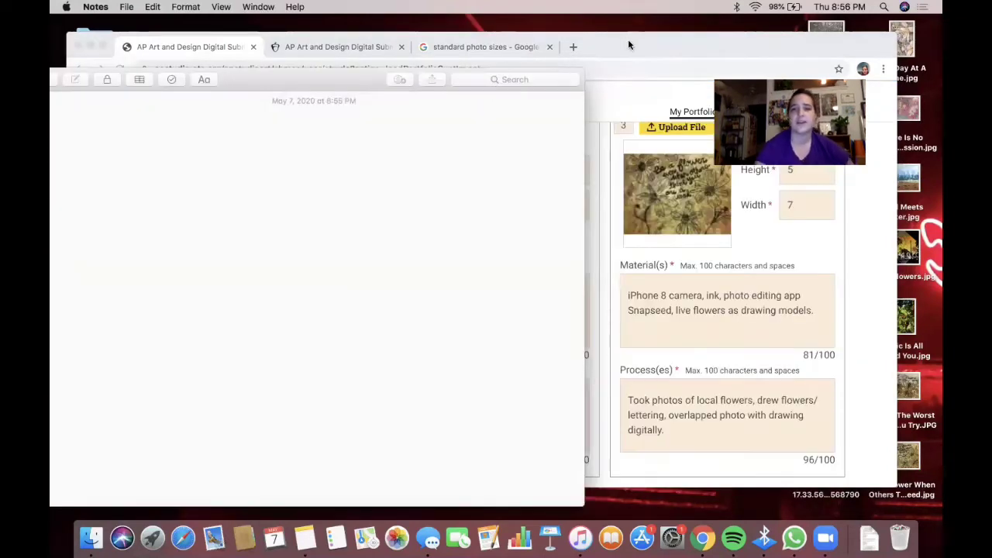
{"action": "mouse_move", "coordinate": [628, 38]}
{"action": "left_mouse_down"}
{"action": "mouse_move", "coordinate": [663, 42]}
{"action": "mouse_move", "coordinate": [647, 41]}
{"action": "left_mouse_up"}
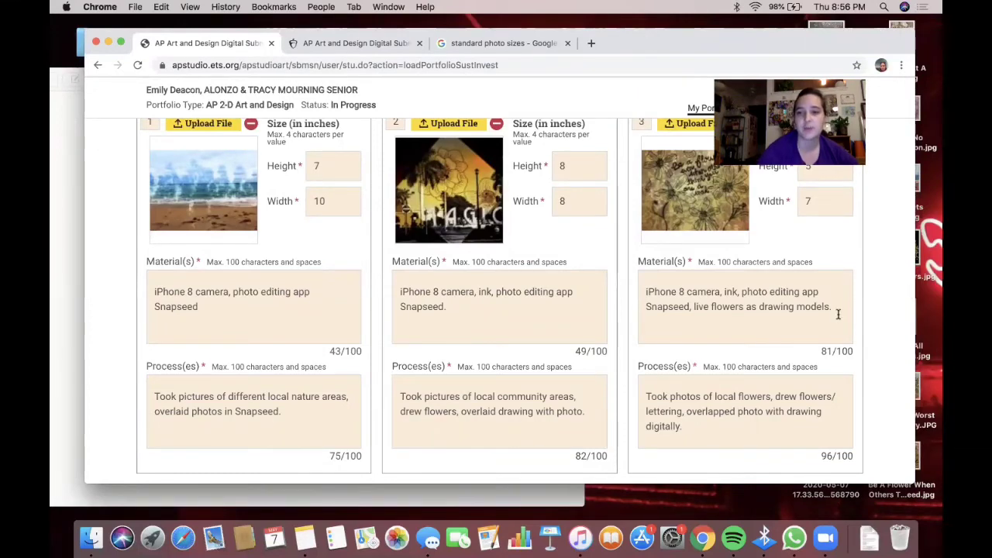
{"action": "left_click_drag", "start_coordinate": [835, 310], "coordinate": [603, 267]}
{"action": "key", "text": "super+c"}
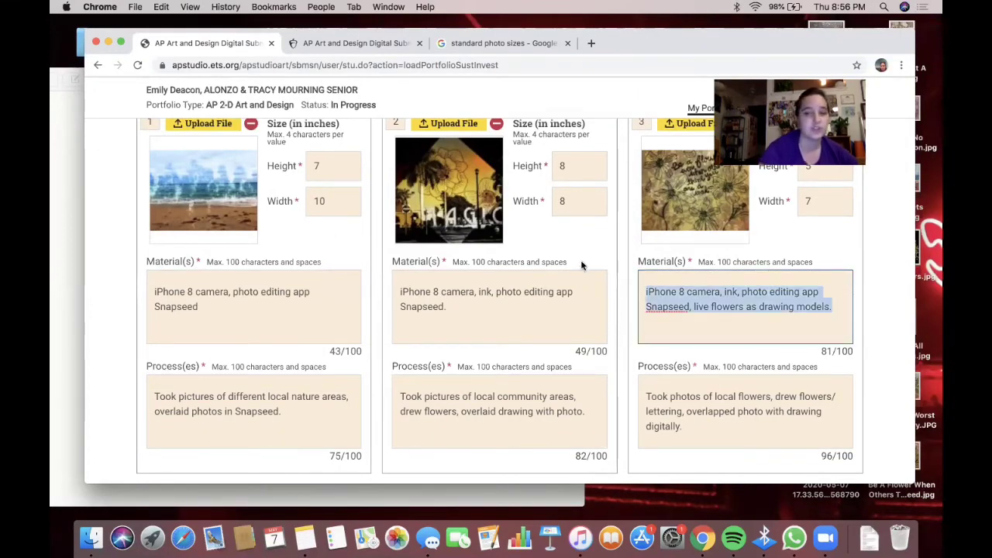
{"action": "left_click", "coordinate": [63, 121]}
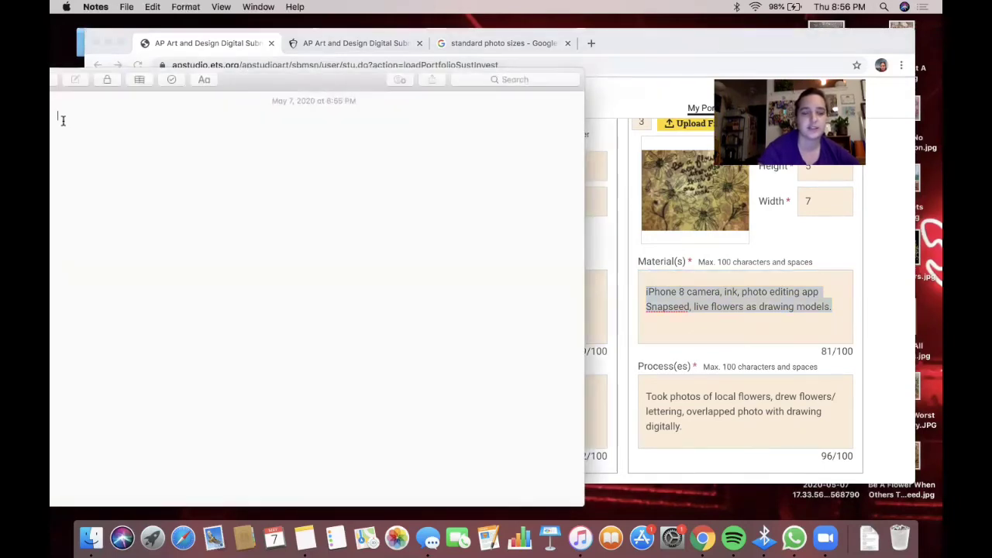
{"action": "key", "text": "super+v"}
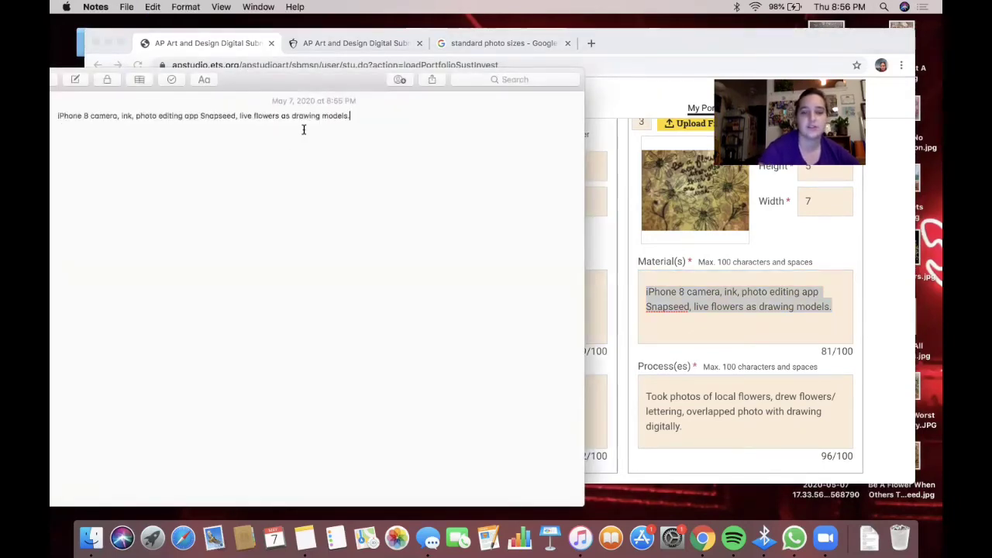
- Paste work 3's process text into the note, followed by two blank lines
{"action": "left_click", "coordinate": [770, 396]}
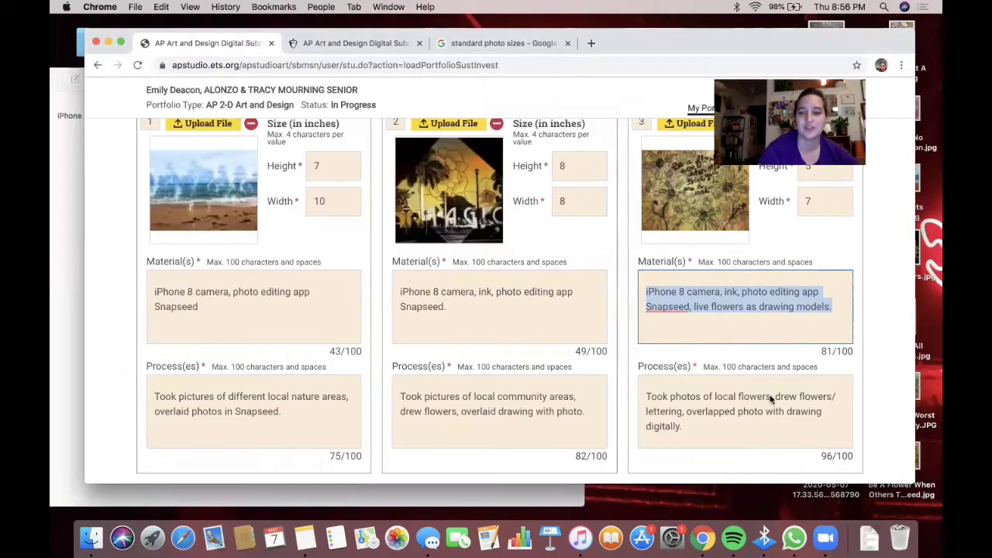
{"action": "scroll", "coordinate": [770, 398], "scroll_direction": "down", "scroll_amount": 3}
{"action": "left_click_drag", "start_coordinate": [702, 348], "coordinate": [632, 267]}
{"action": "key", "text": "super+c"}
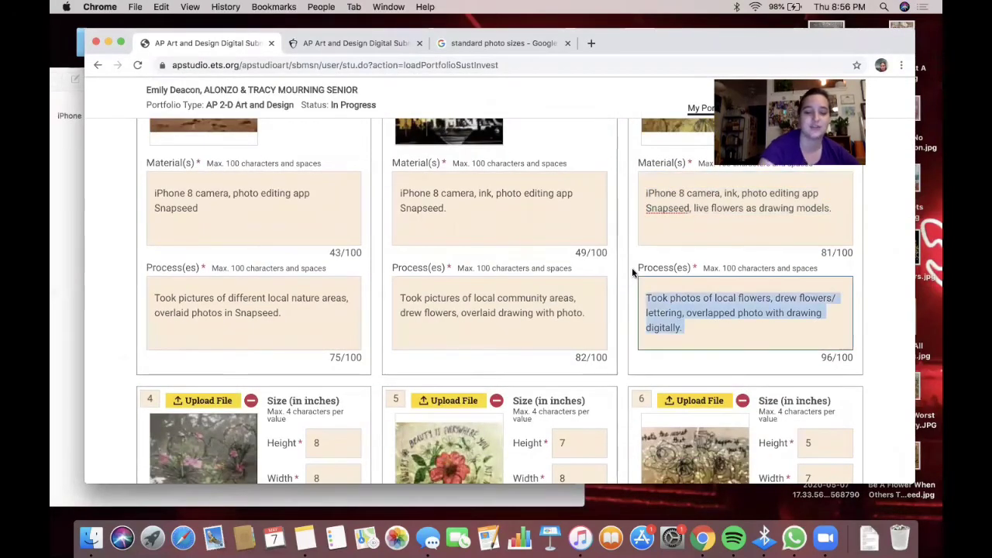
{"action": "left_click", "coordinate": [56, 160]}
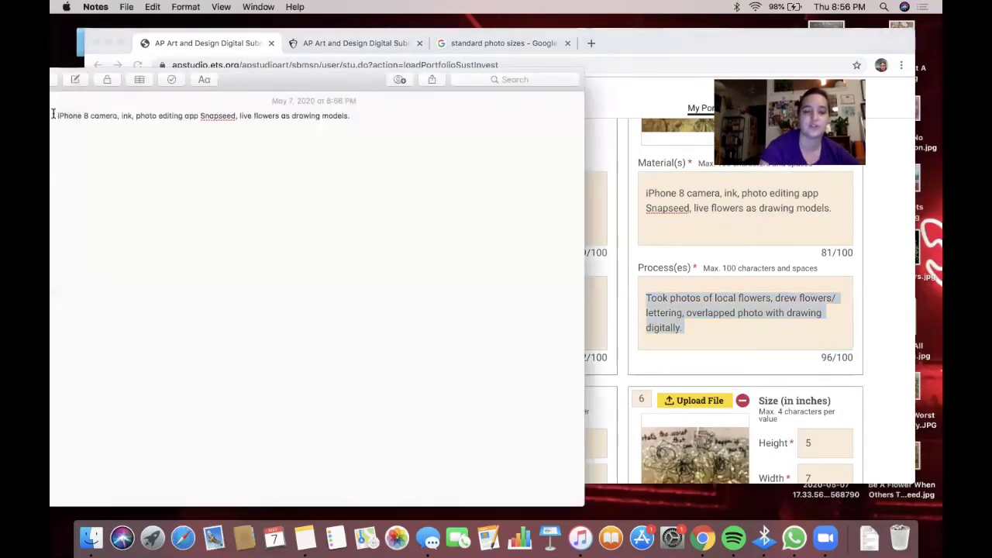
{"action": "key", "text": "super+v"}
{"action": "key", "text": "Return"}
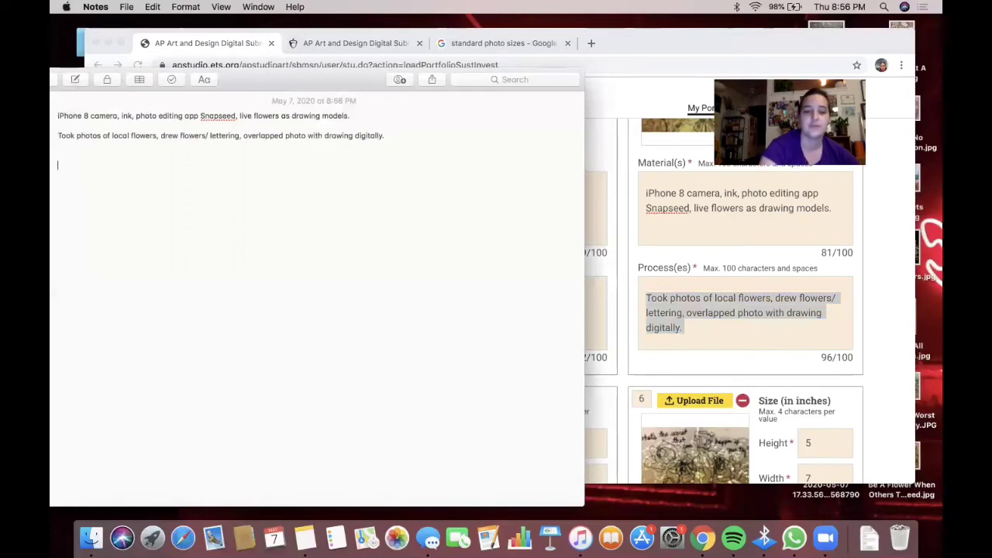
{"action": "key", "text": "Return"}
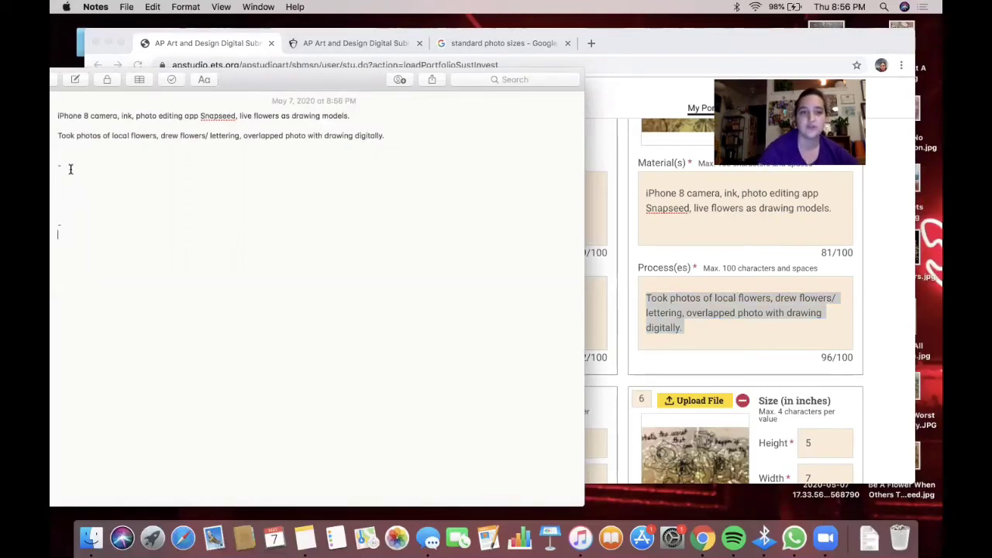
- Paste work 7's materials text into the note
{"action": "left_click", "coordinate": [780, 330]}
{"action": "scroll", "coordinate": [780, 330], "scroll_direction": "down", "scroll_amount": 5}
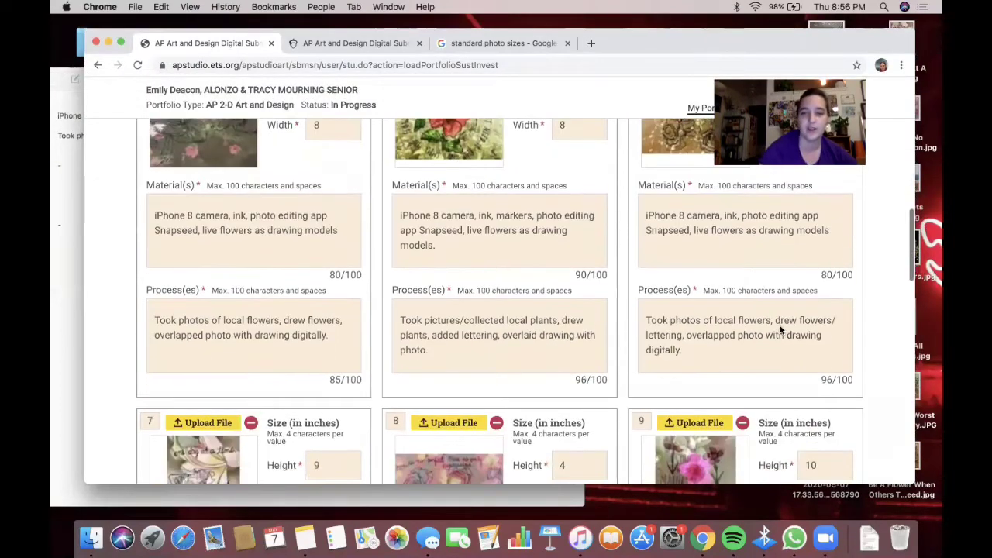
{"action": "scroll", "coordinate": [781, 330], "scroll_direction": "down", "scroll_amount": 5}
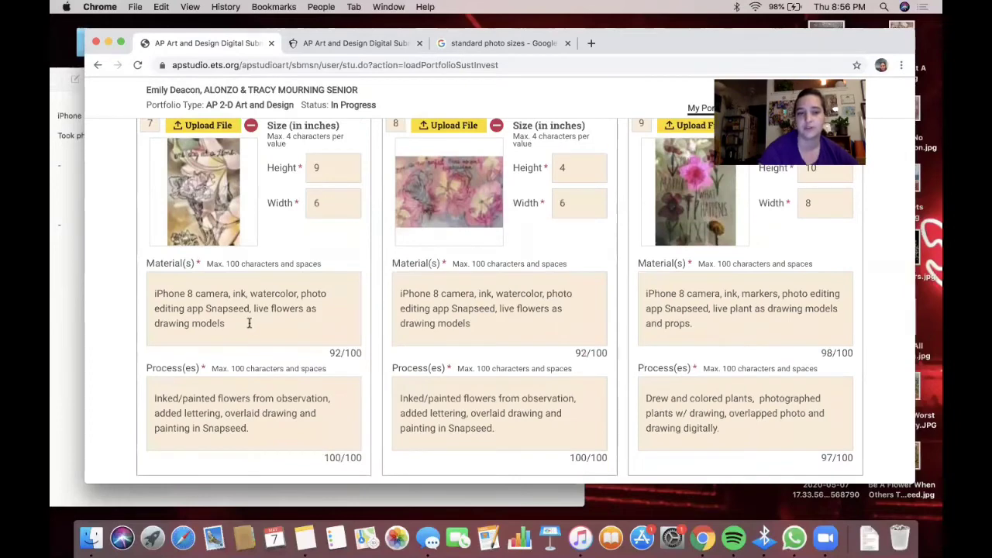
{"action": "left_click_drag", "start_coordinate": [248, 323], "coordinate": [127, 265]}
{"action": "key", "text": "super+c"}
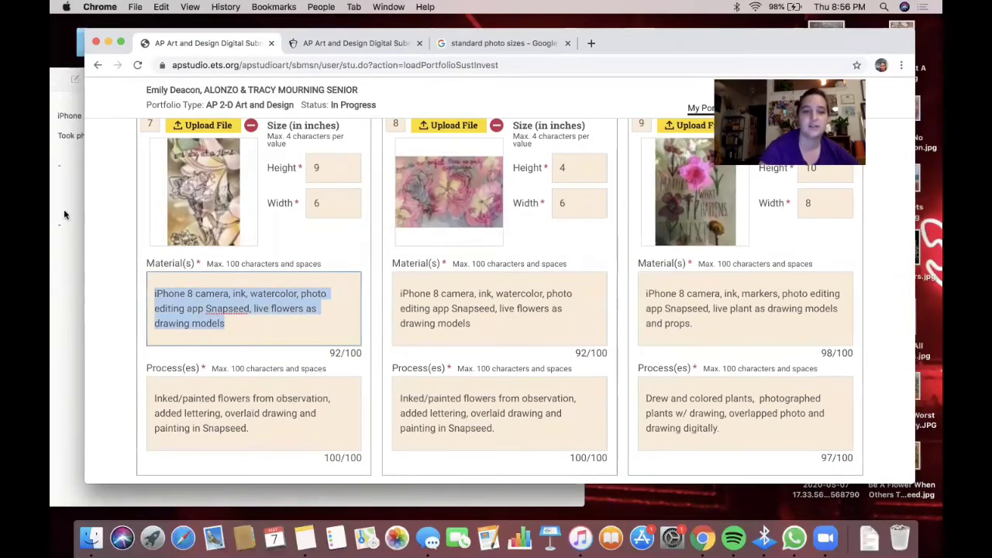
{"action": "left_click", "coordinate": [65, 214]}
{"action": "key", "text": "super+v"}
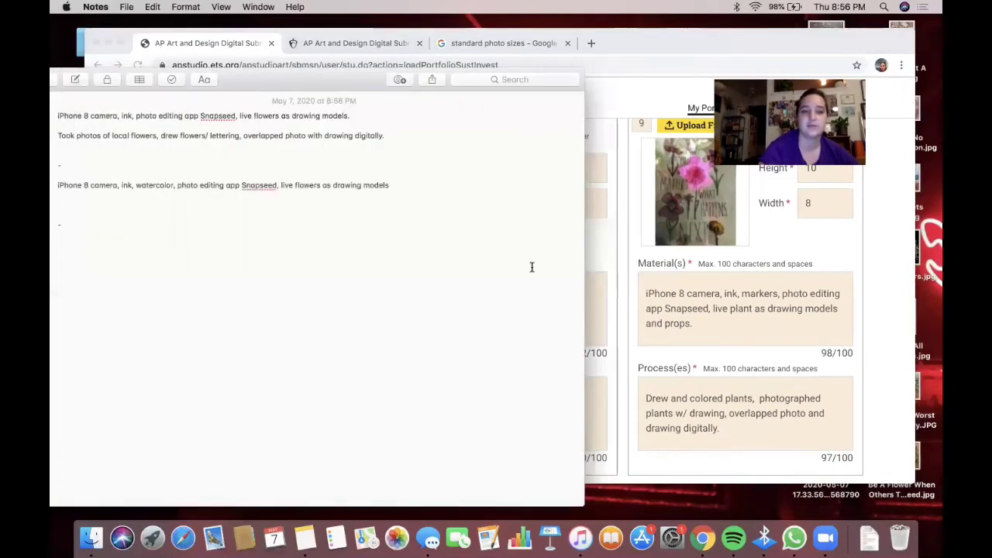
- Add work 7's process text to the note, with a blank line after the materials
{"action": "left_click", "coordinate": [612, 267]}
{"action": "left_click_drag", "start_coordinate": [255, 430], "coordinate": [134, 338]}
{"action": "key", "text": "super+c"}
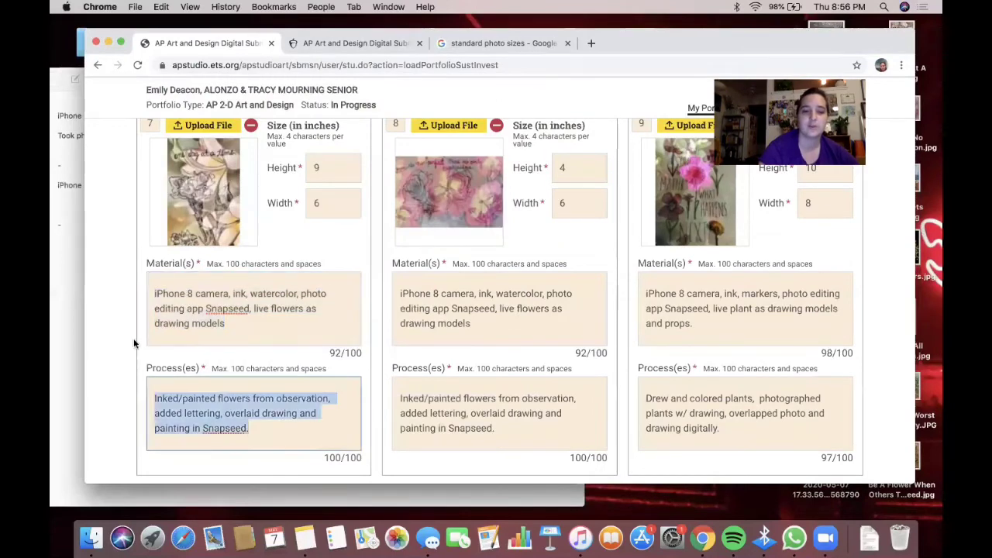
{"action": "left_click", "coordinate": [78, 249]}
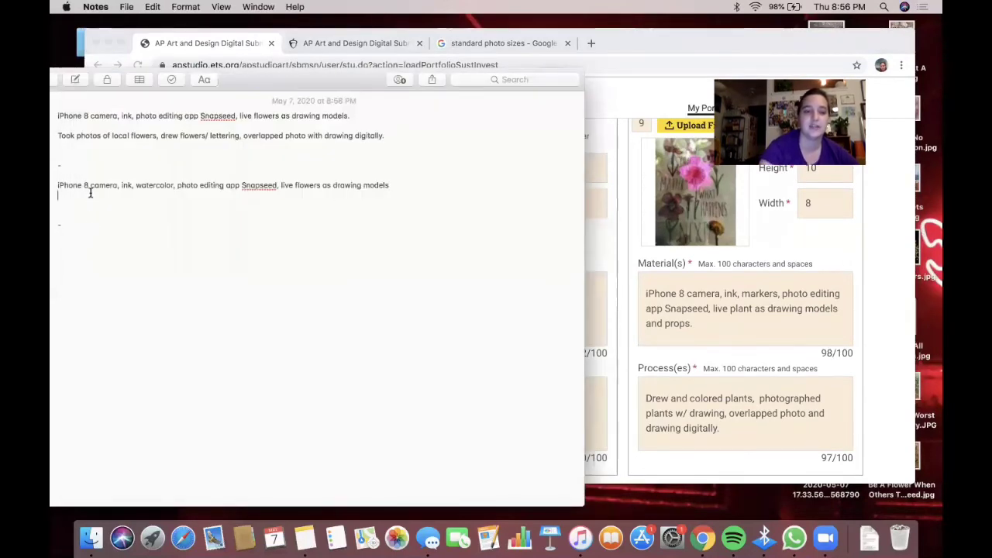
{"action": "key", "text": "super+v"}
{"action": "left_click", "coordinate": [413, 185]}
{"action": "key", "text": "Return"}
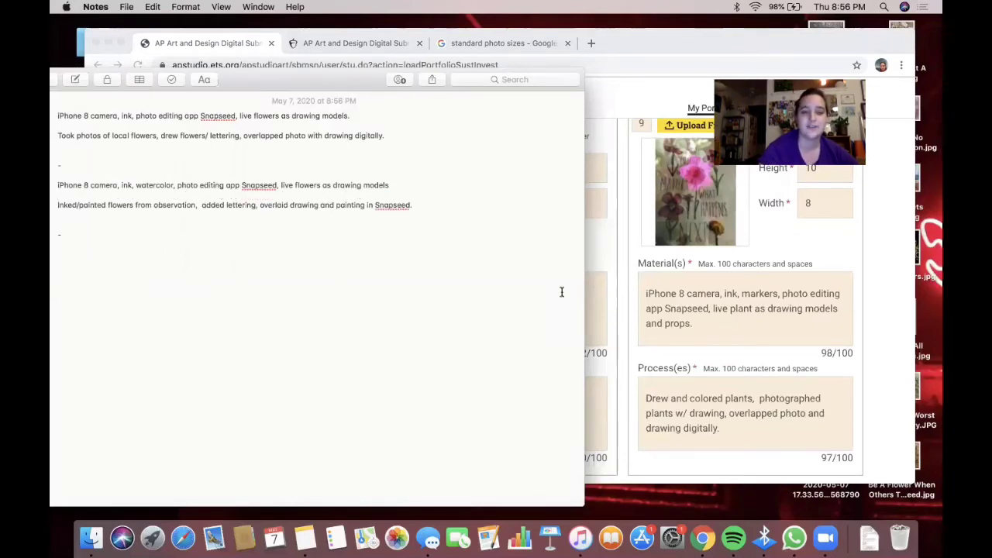
- Copy work 8's Material(s) text into the note
{"action": "left_click", "coordinate": [618, 269]}
{"action": "triple_click", "coordinate": [504, 317]}
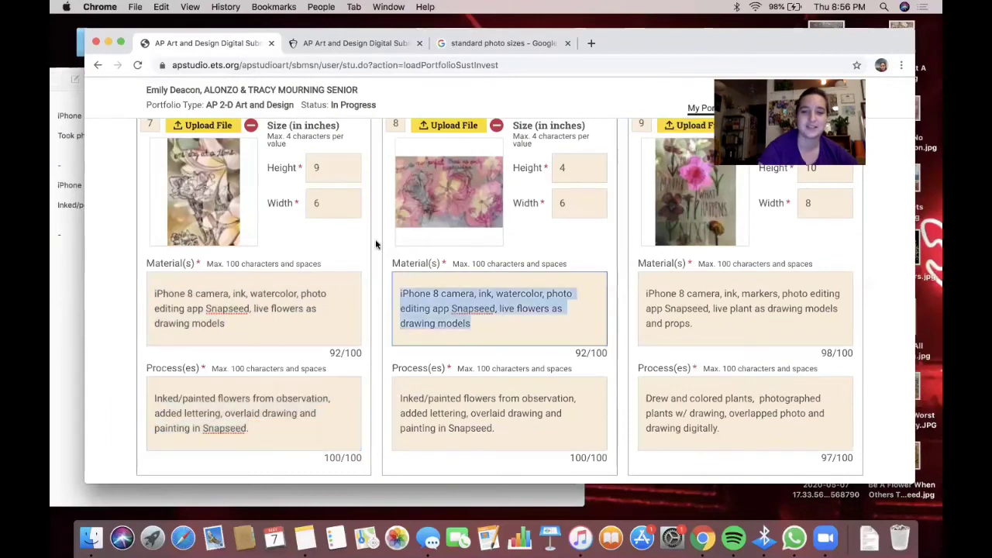
{"action": "key", "text": "super+c"}
{"action": "left_click", "coordinate": [67, 249]}
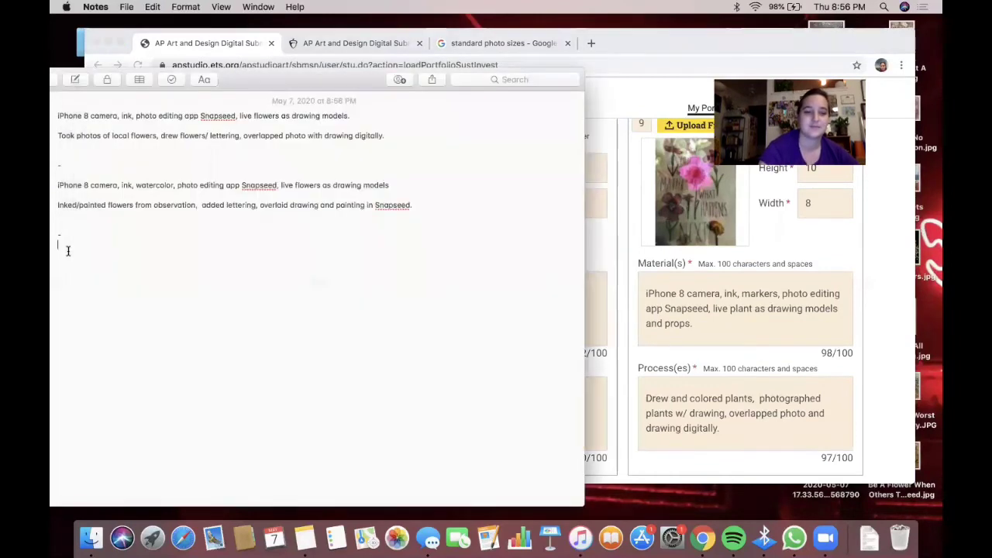
{"action": "key", "text": "super+v"}
- Copy work 8's Process(es) text into the note on its own line
{"action": "left_click", "coordinate": [617, 355]}
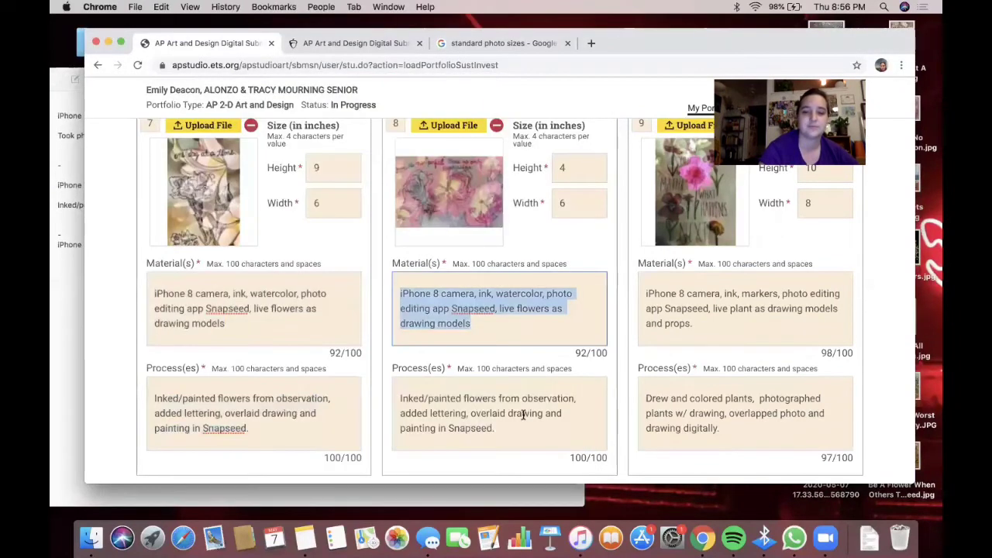
{"action": "left_click", "coordinate": [511, 428]}
{"action": "triple_click", "coordinate": [512, 428]}
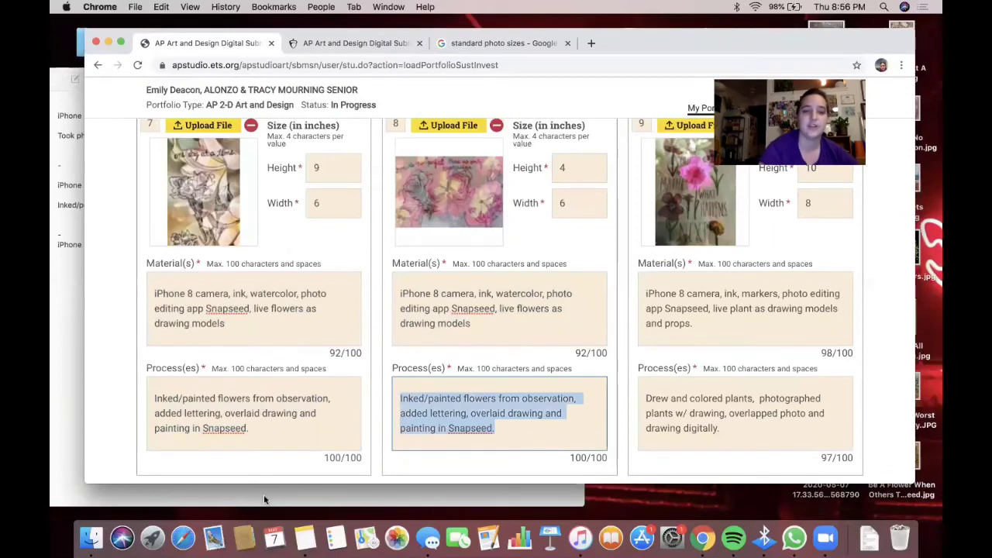
{"action": "left_click", "coordinate": [65, 310]}
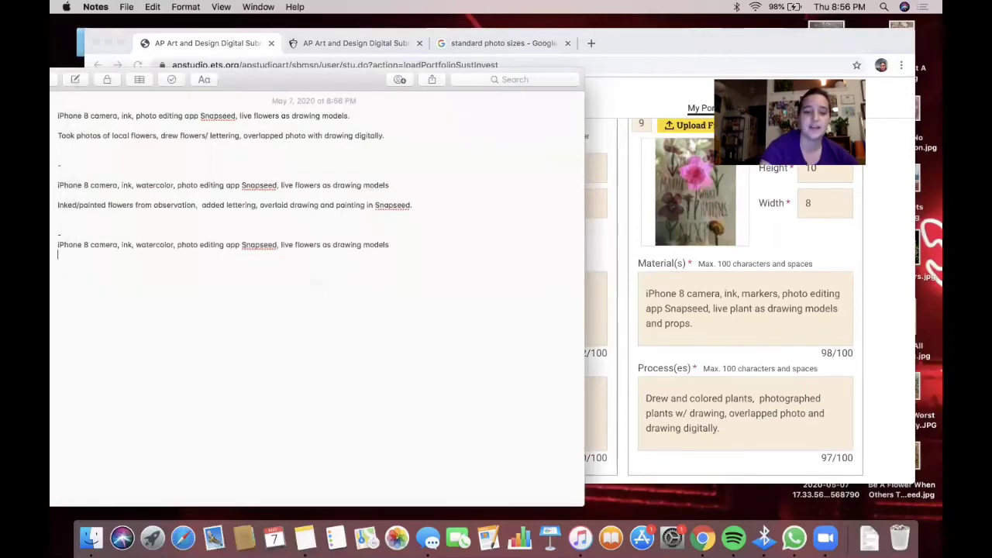
{"action": "key", "text": "super+v"}
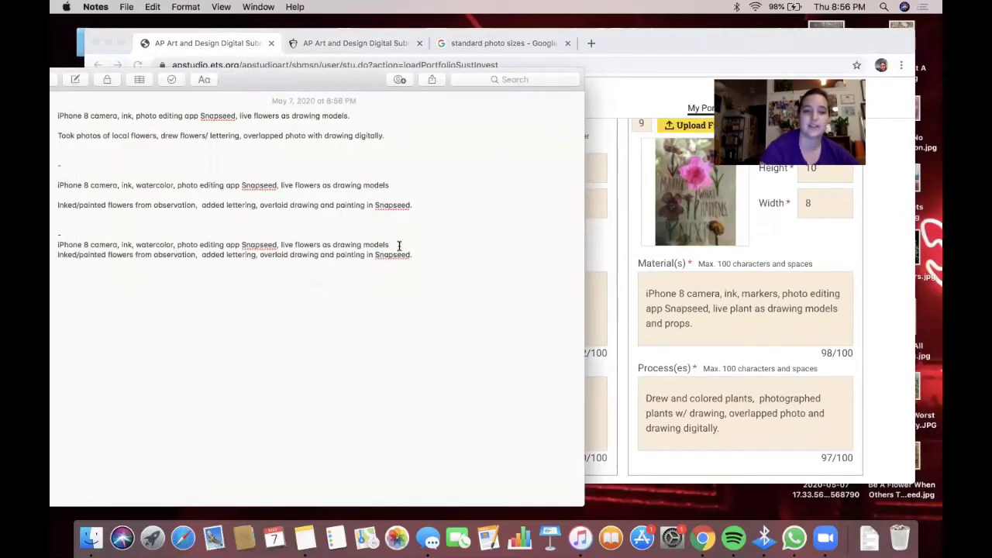
{"action": "key", "text": "Return"}
- Return to the portfolio page and open the Selected Works section
{"action": "left_click", "coordinate": [790, 258]}
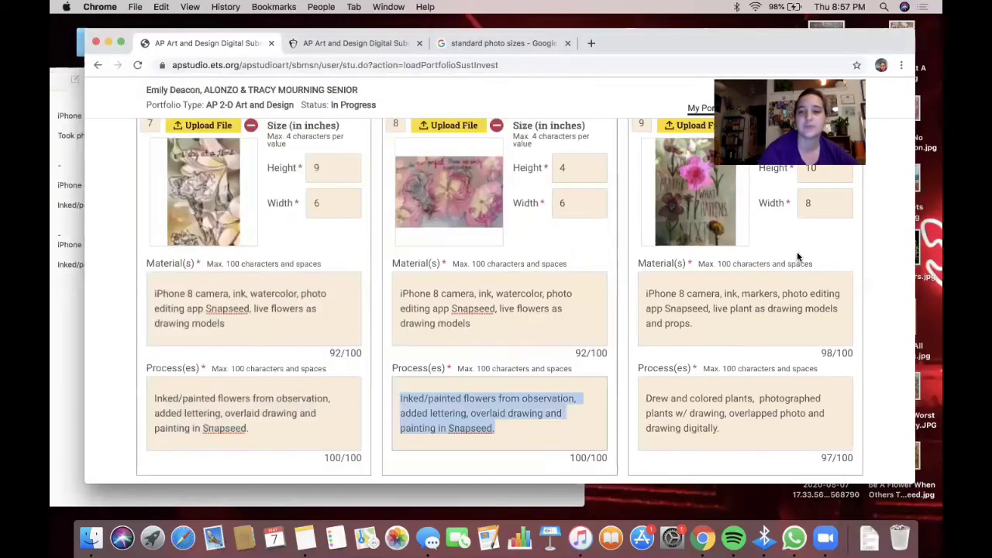
{"action": "scroll", "coordinate": [789, 258], "scroll_direction": "up", "scroll_amount": 10}
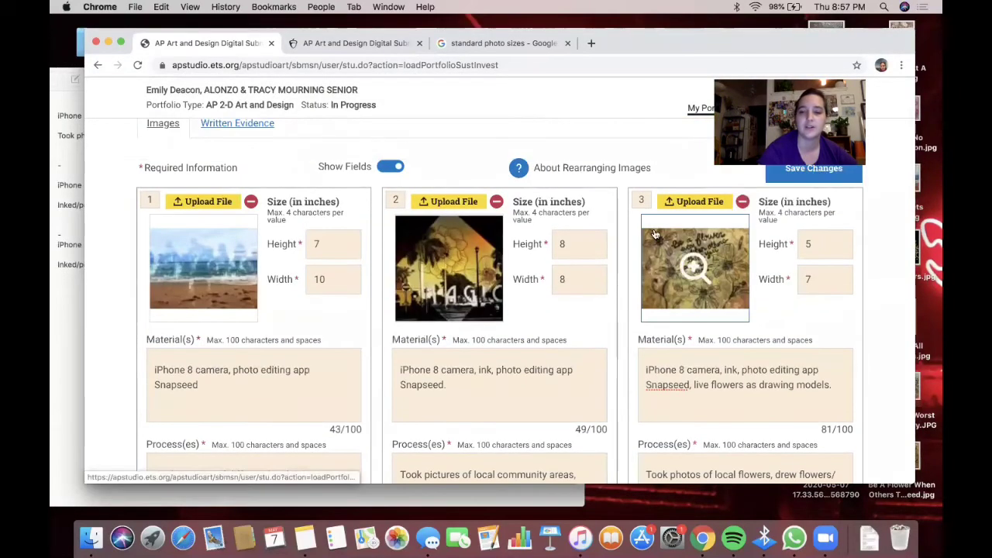
{"action": "scroll", "coordinate": [655, 234], "scroll_direction": "down", "scroll_amount": 5}
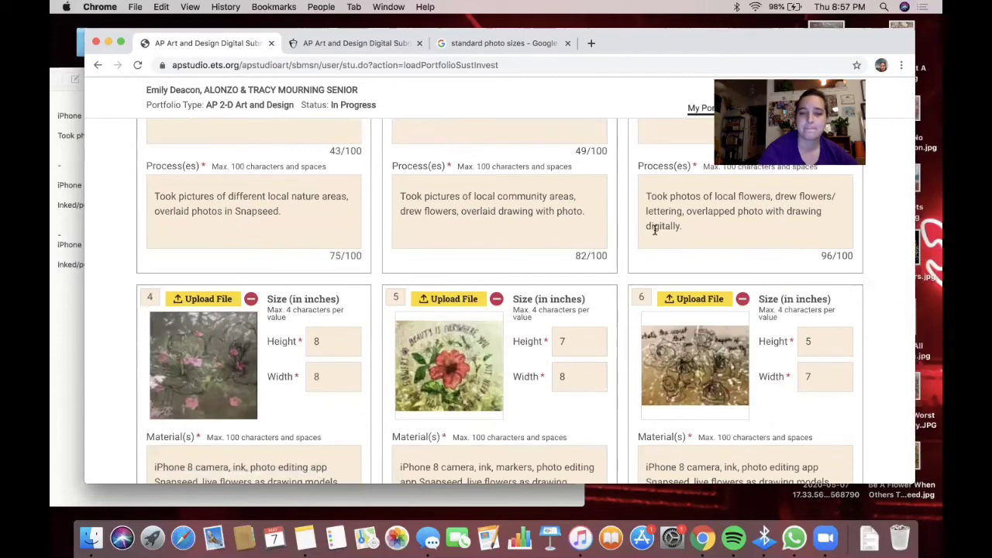
{"action": "scroll", "coordinate": [655, 234], "scroll_direction": "down", "scroll_amount": 3}
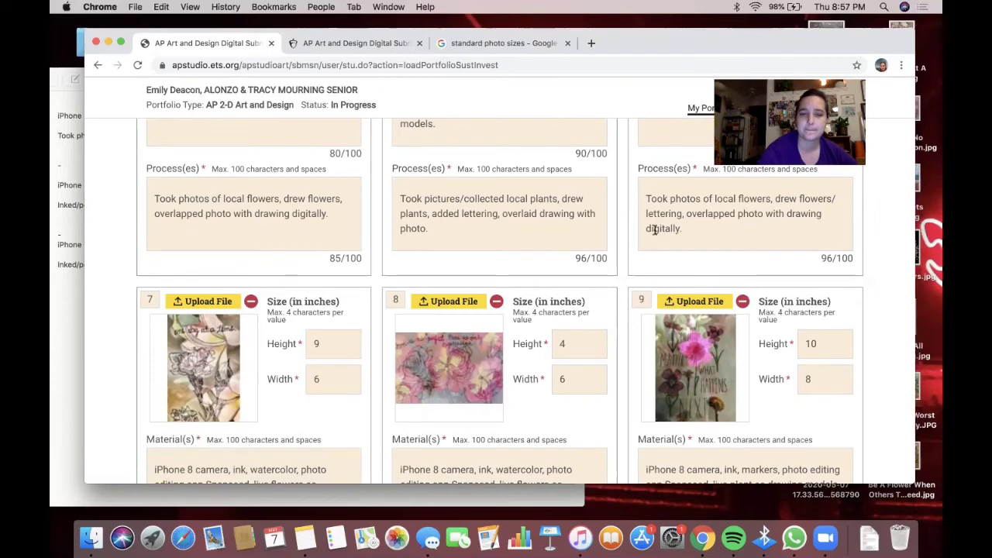
{"action": "scroll", "coordinate": [655, 229], "scroll_direction": "up", "scroll_amount": 8}
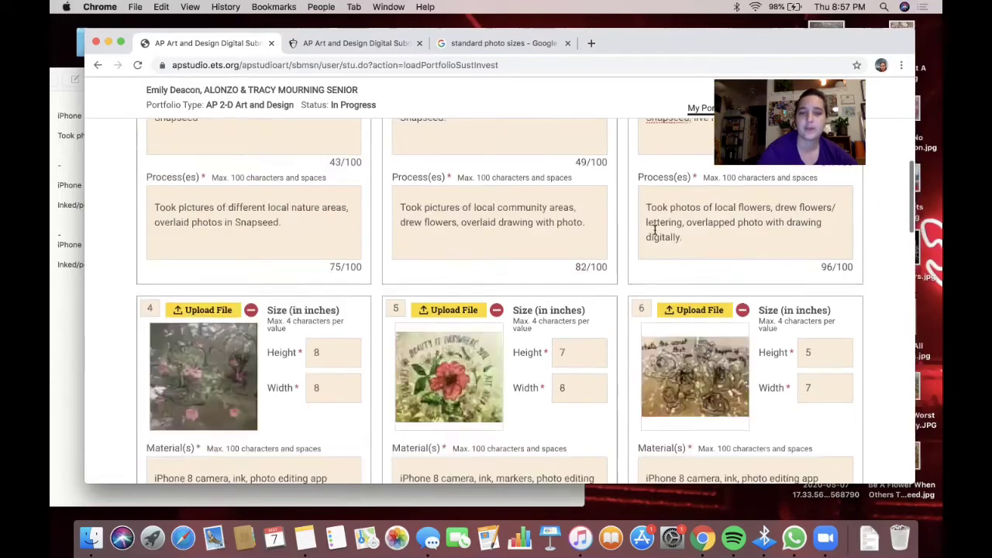
{"action": "left_click", "coordinate": [497, 199]}
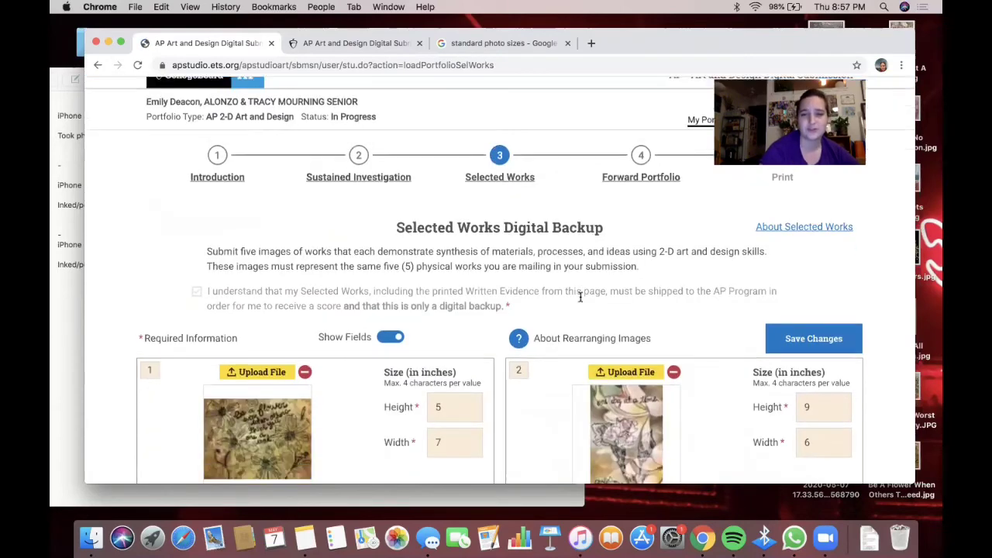
- Paste the note's first materials line into work 1's Material(s) field
{"action": "scroll", "coordinate": [580, 297], "scroll_direction": "down", "scroll_amount": 5}
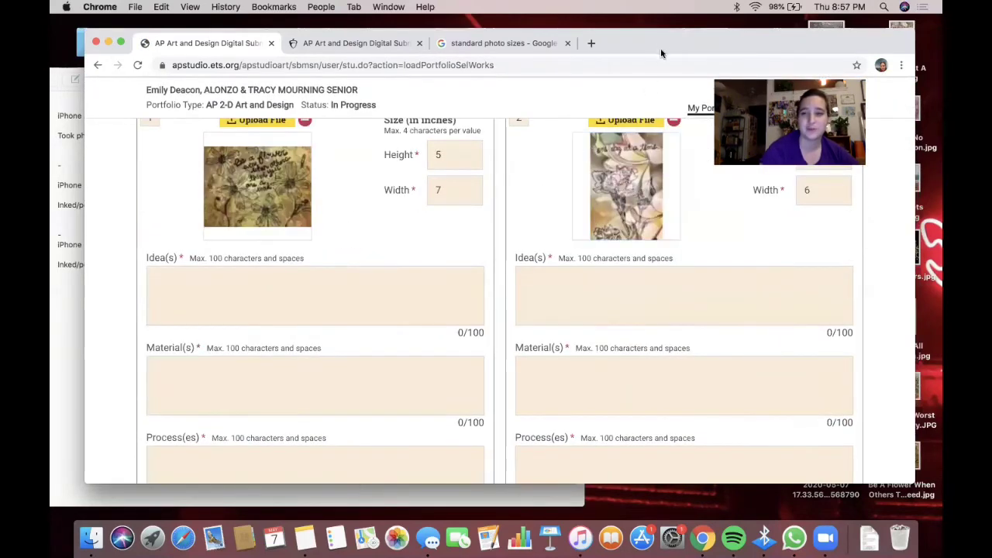
{"action": "left_click_drag", "start_coordinate": [663, 47], "coordinate": [726, 37]}
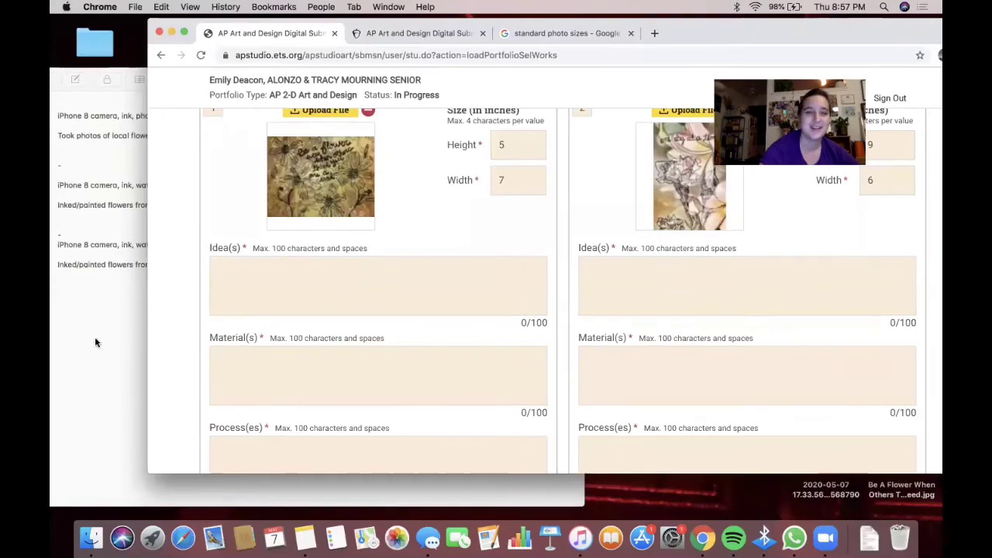
{"action": "left_click", "coordinate": [95, 337]}
{"action": "mouse_move", "coordinate": [355, 115]}
{"action": "left_mouse_down"}
{"action": "mouse_move", "coordinate": [184, 112]}
{"action": "mouse_move", "coordinate": [53, 128]}
{"action": "mouse_move", "coordinate": [52, 115]}
{"action": "left_mouse_up"}
{"action": "key", "text": "super+c"}
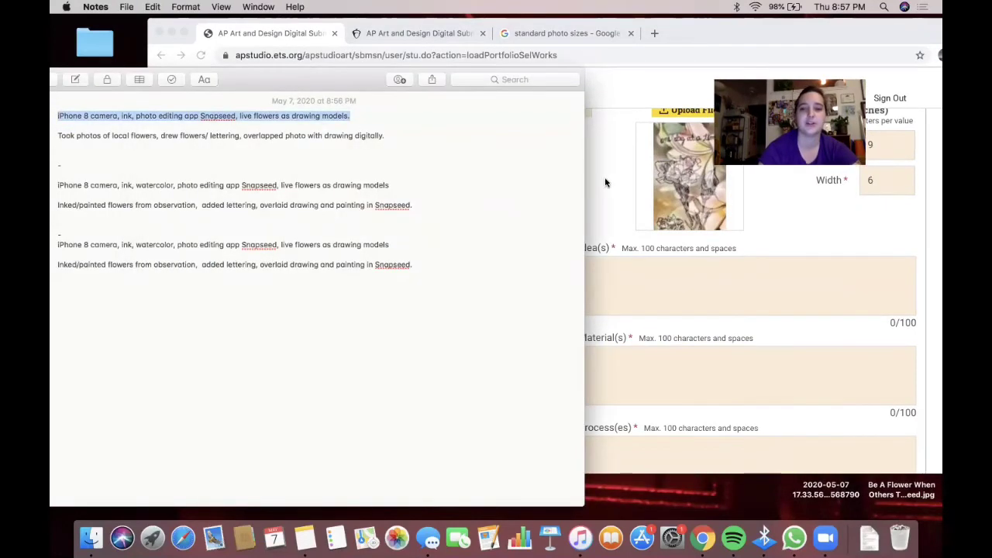
{"action": "left_click", "coordinate": [606, 182]}
{"action": "left_click", "coordinate": [308, 387]}
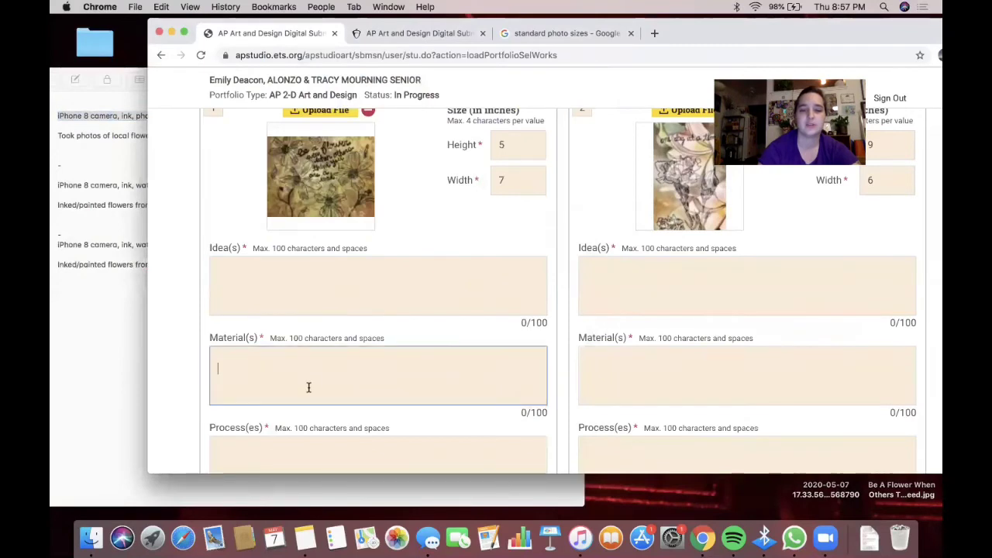
{"action": "key", "text": "super+v"}
- Paste the 'Took photos of local flowers' line into work 1's Process(es) field
{"action": "left_click", "coordinate": [108, 310]}
{"action": "left_click_drag", "start_coordinate": [384, 135], "coordinate": [52, 132]}
{"action": "key", "text": "super+c"}
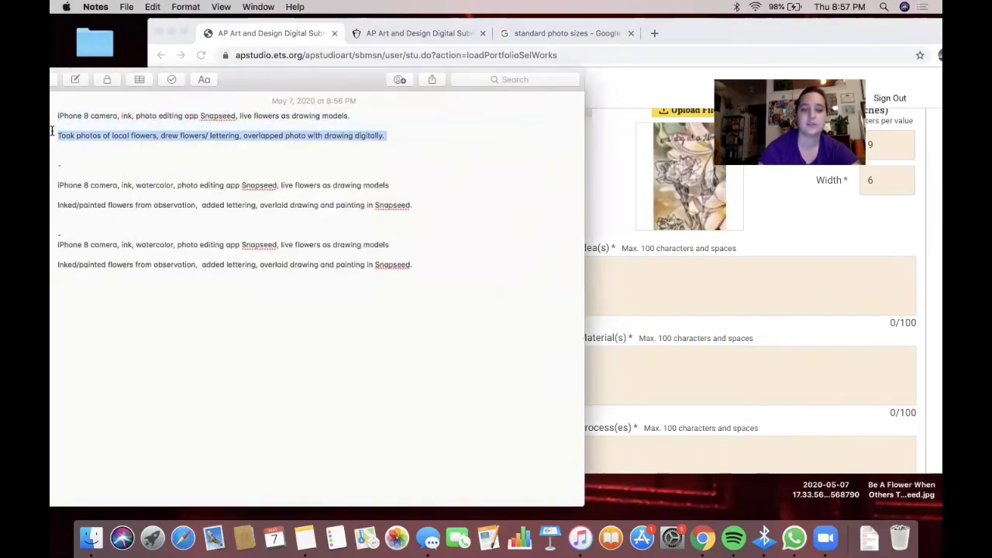
{"action": "left_click", "coordinate": [596, 247]}
{"action": "left_click", "coordinate": [337, 450]}
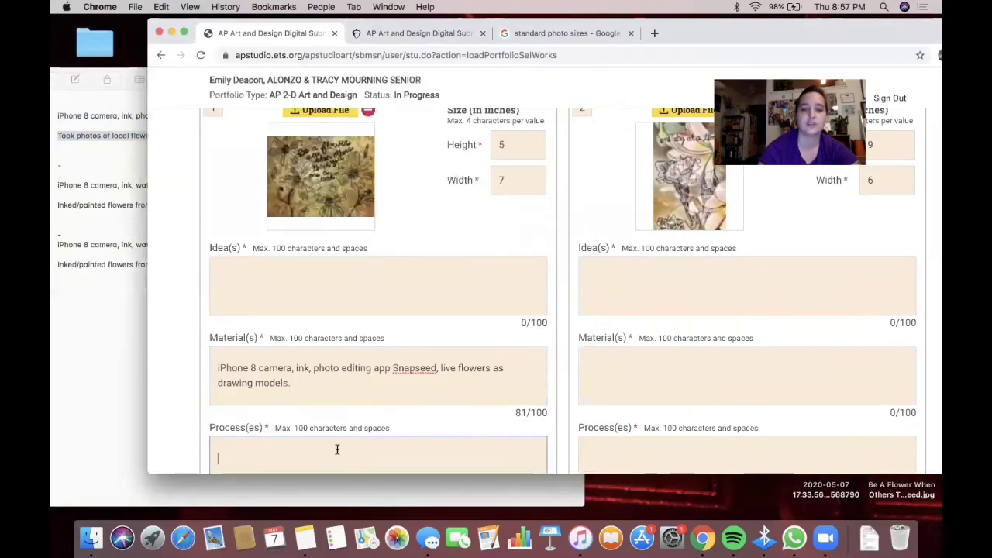
{"action": "key", "text": "super+v"}
{"action": "left_click", "coordinate": [88, 201]}
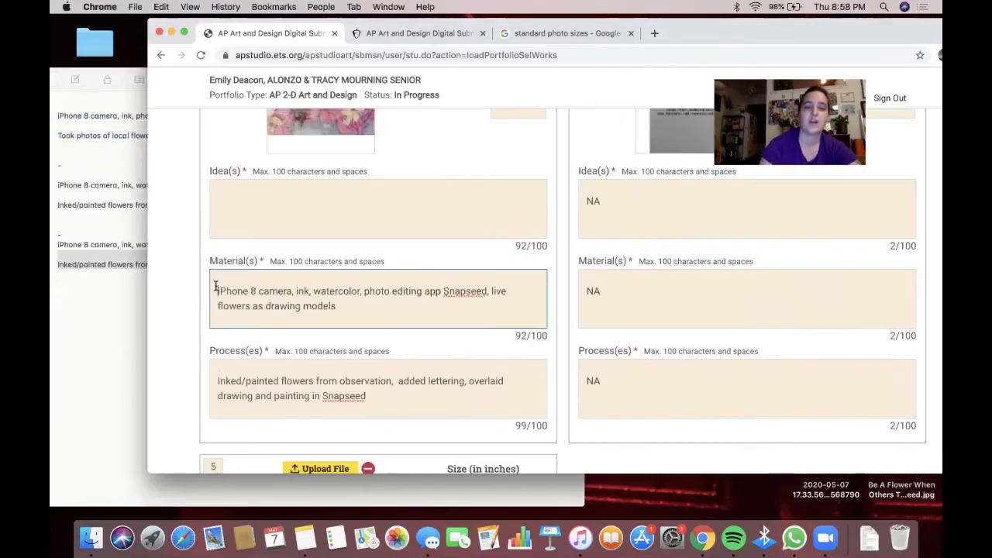
{"action": "scroll", "coordinate": [216, 286], "scroll_direction": "up", "scroll_amount": 3}
{"action": "scroll", "coordinate": [215, 286], "scroll_direction": "up", "scroll_amount": 3}
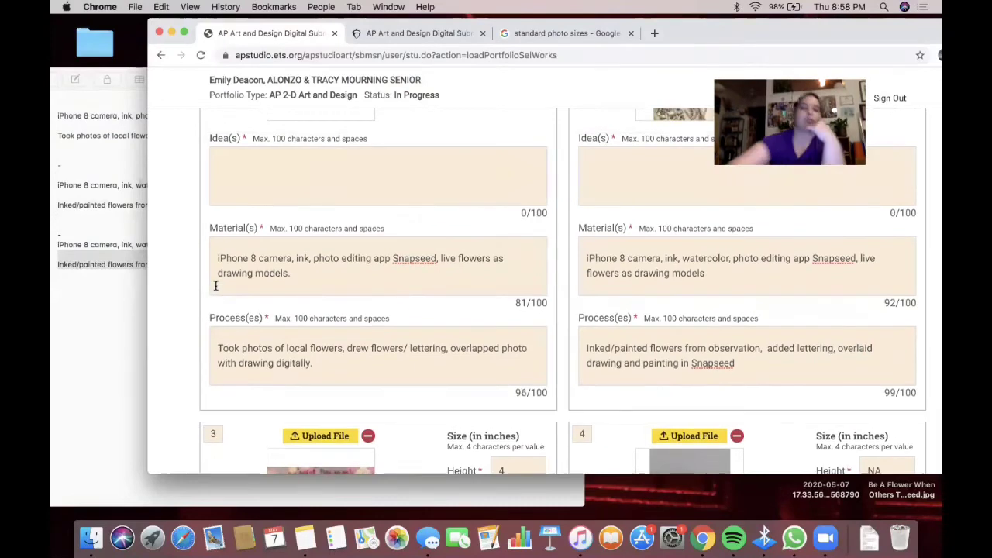
- Write work 1's idea and correct work 2's to read 'Desirable plants do not grow overnight.'
{"action": "scroll", "coordinate": [216, 286], "scroll_direction": "up", "scroll_amount": 3}
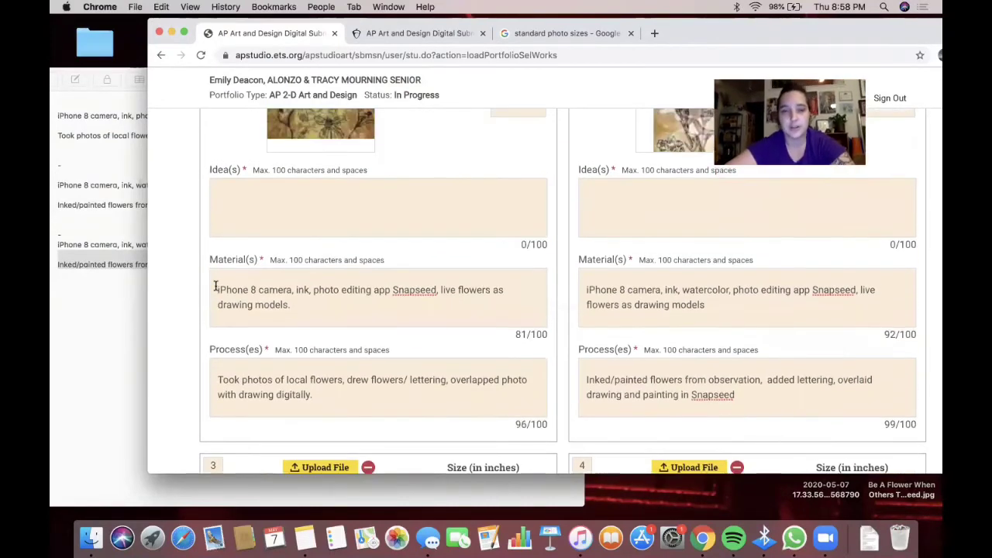
{"action": "left_click", "coordinate": [257, 329]}
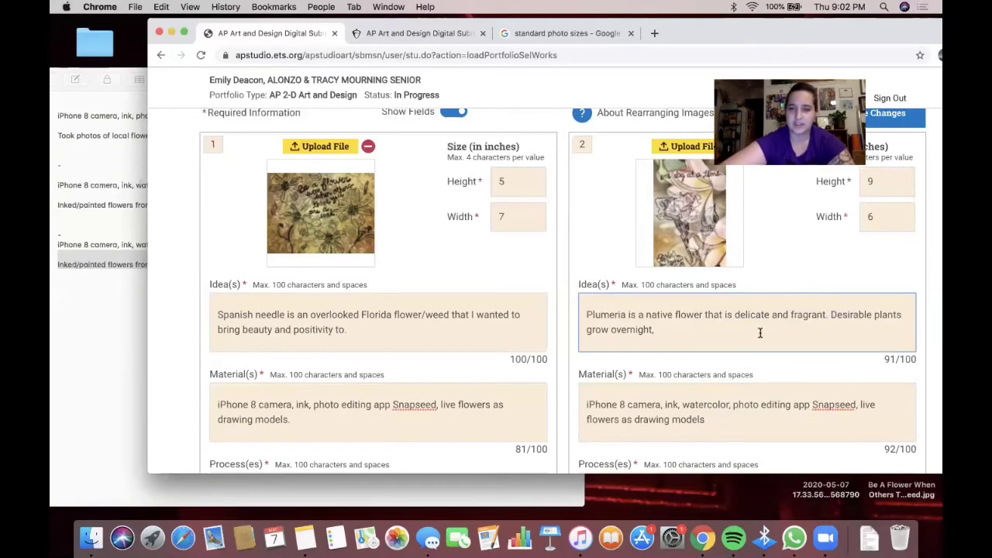
{"action": "left_click", "coordinate": [587, 329]}
{"action": "type", "text": "do not"}
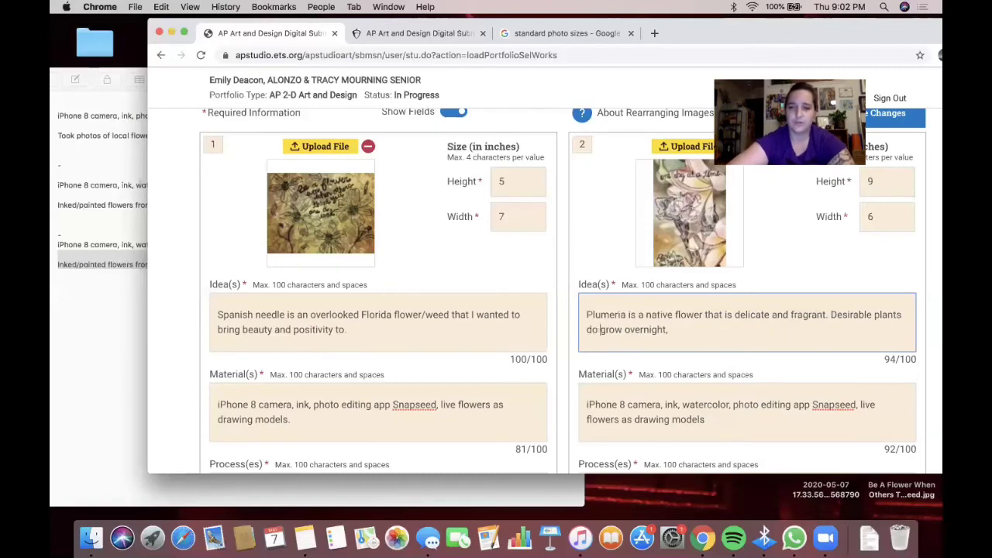
{"action": "left_click", "coordinate": [681, 329]}
{"action": "key", "text": "BackSpace"}
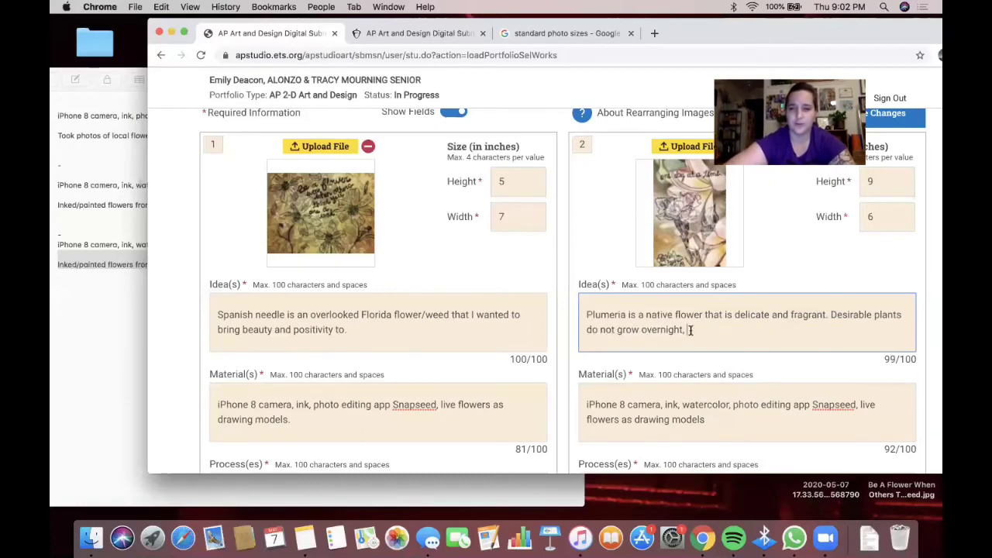
{"action": "type", "text": "."}
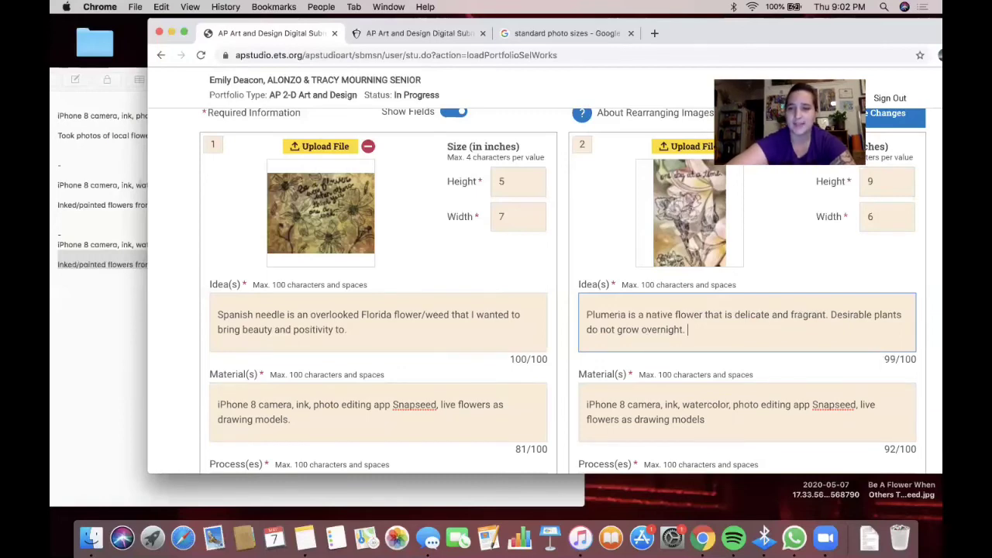
{"action": "scroll", "coordinate": [649, 325], "scroll_direction": "down", "scroll_amount": 3}
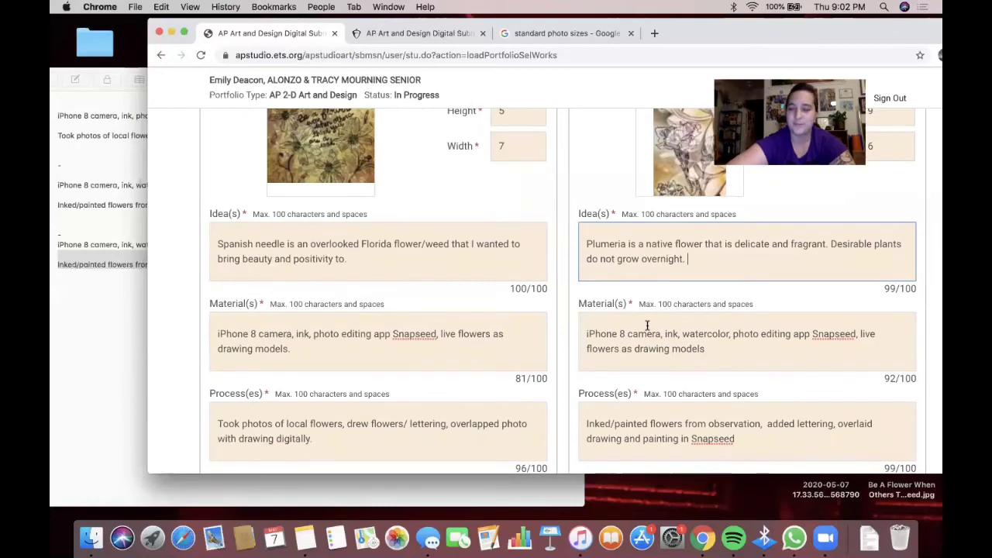
{"action": "scroll", "coordinate": [520, 326], "scroll_direction": "down", "scroll_amount": 2}
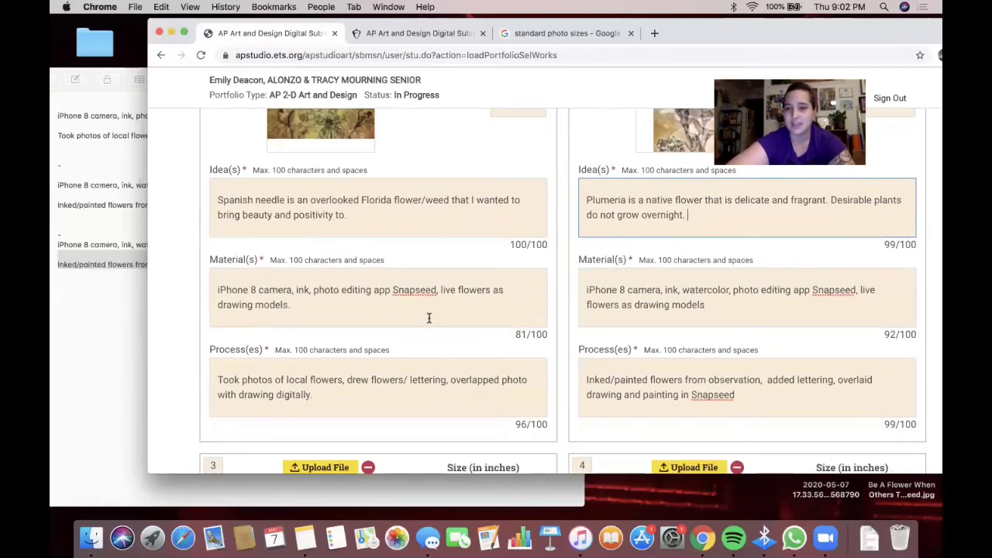
{"action": "scroll", "coordinate": [427, 317], "scroll_direction": "down", "scroll_amount": 2}
{"action": "scroll", "coordinate": [427, 317], "scroll_direction": "up", "scroll_amount": 3}
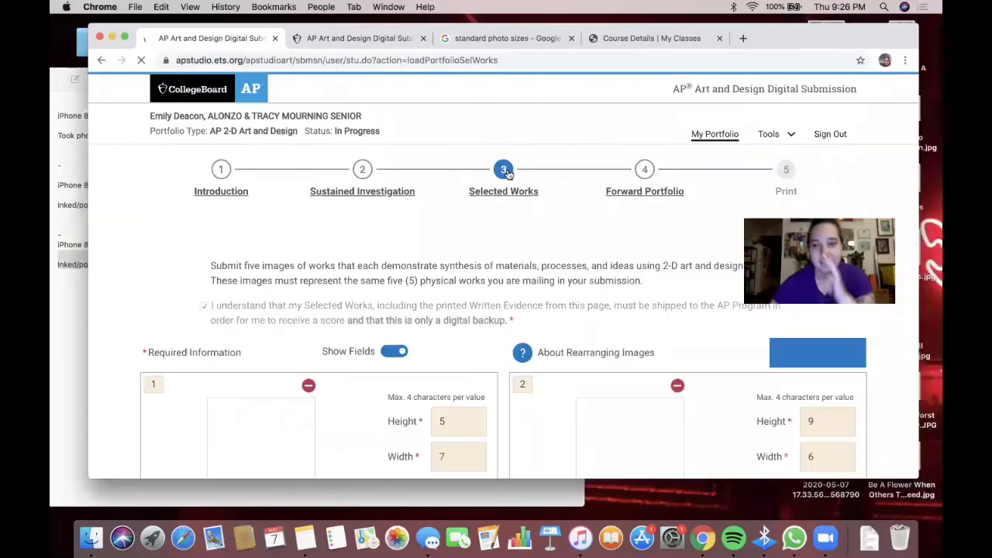
{"action": "scroll", "coordinate": [527, 171], "scroll_direction": "down", "scroll_amount": 5}
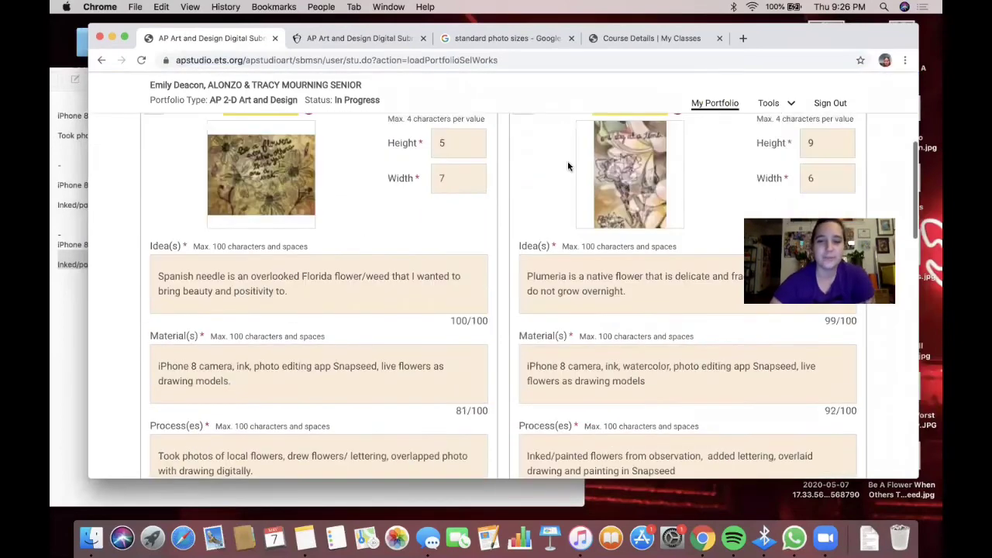
{"action": "scroll", "coordinate": [522, 294], "scroll_direction": "up", "scroll_amount": 4}
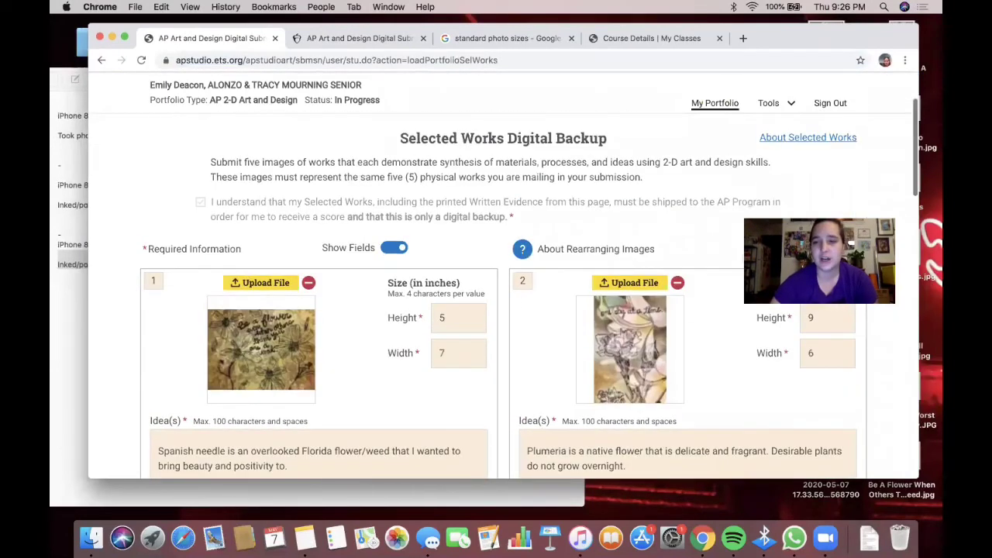
{"action": "left_click", "coordinate": [806, 137]}
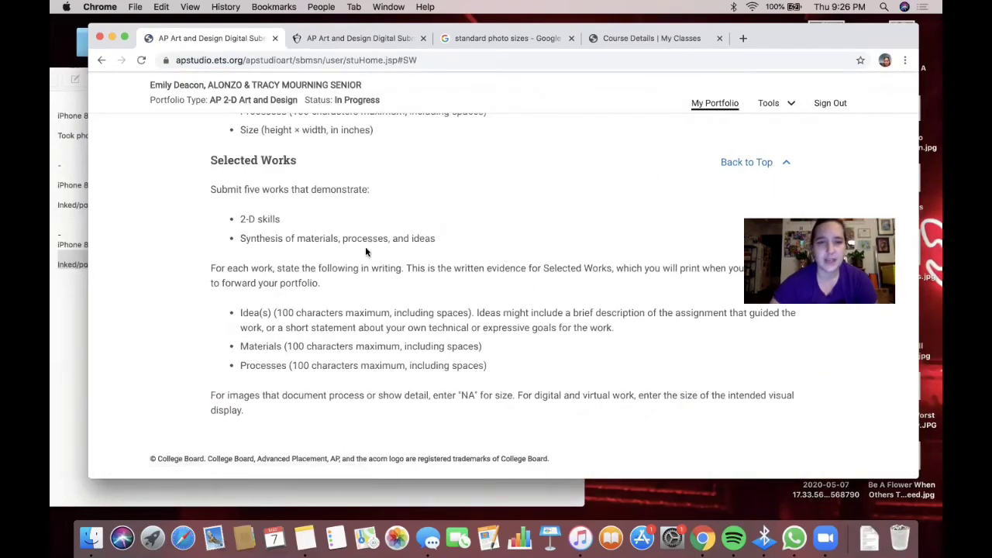
{"action": "left_click_drag", "start_coordinate": [282, 312], "coordinate": [630, 326]}
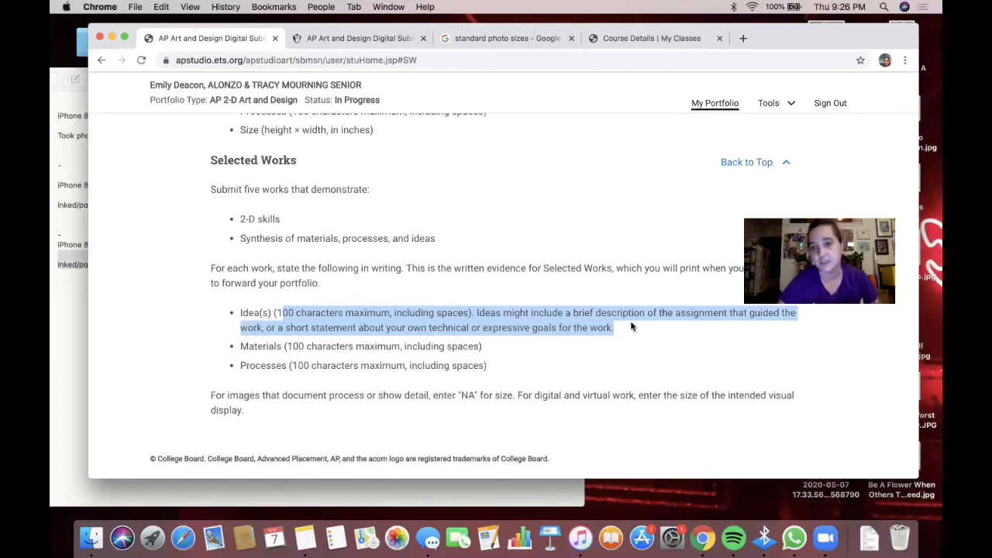
{"action": "scroll", "coordinate": [526, 155], "scroll_direction": "up", "scroll_amount": 9}
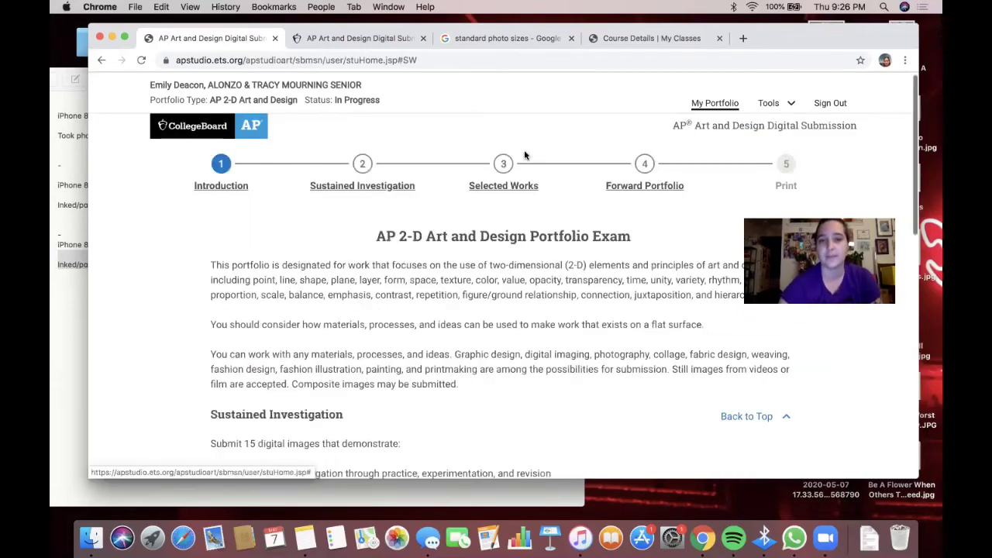
{"action": "scroll", "coordinate": [524, 176], "scroll_direction": "down", "scroll_amount": 6}
{"action": "scroll", "coordinate": [526, 179], "scroll_direction": "down", "scroll_amount": 4}
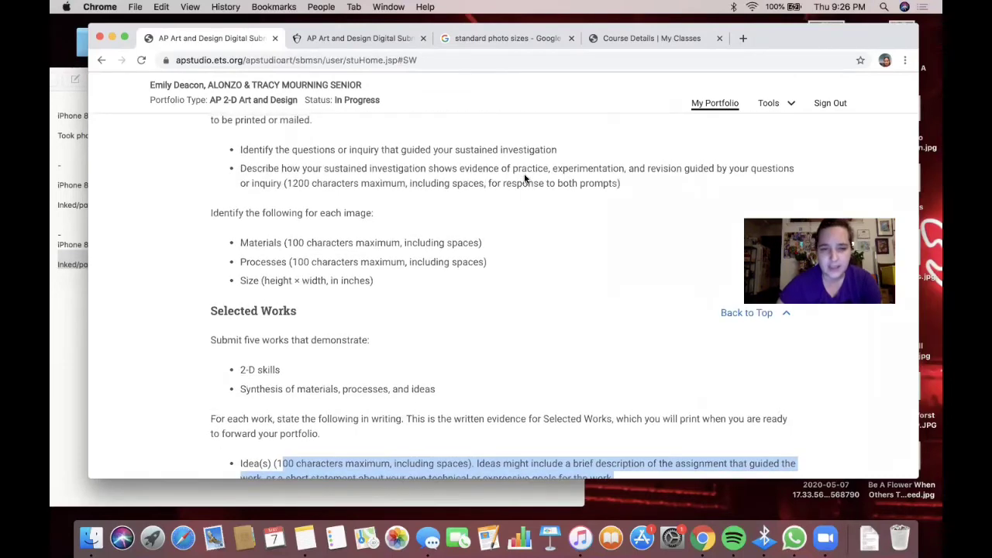
{"action": "scroll", "coordinate": [526, 180], "scroll_direction": "up", "scroll_amount": 10}
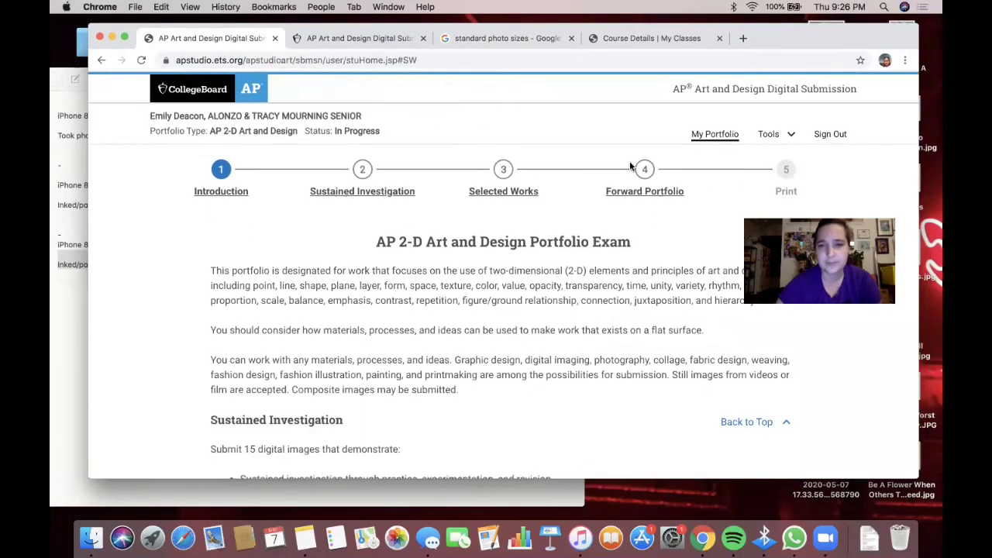
- Open the Selected Works step and preview work 3's artwork enlarged
{"action": "left_click", "coordinate": [511, 175]}
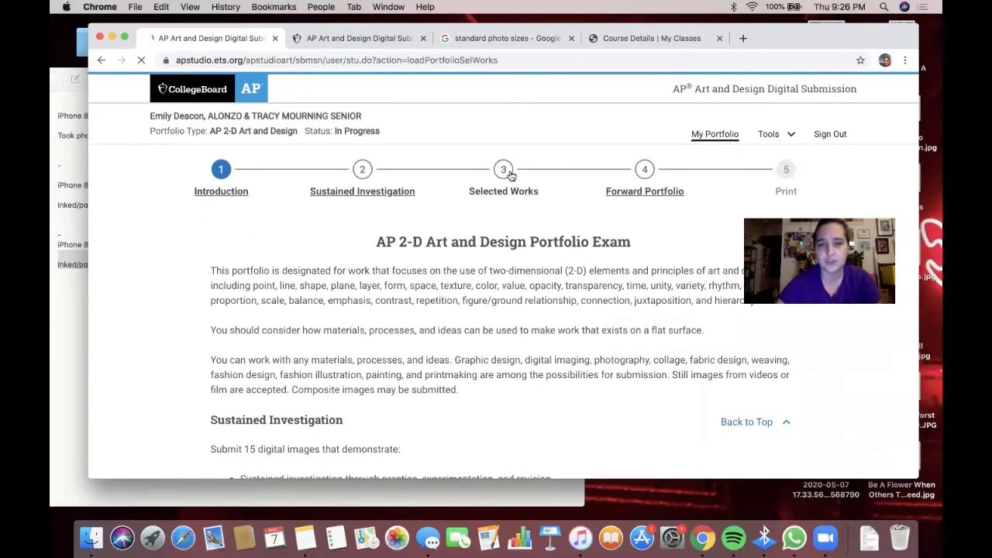
{"action": "scroll", "coordinate": [306, 354], "scroll_direction": "down", "scroll_amount": 10}
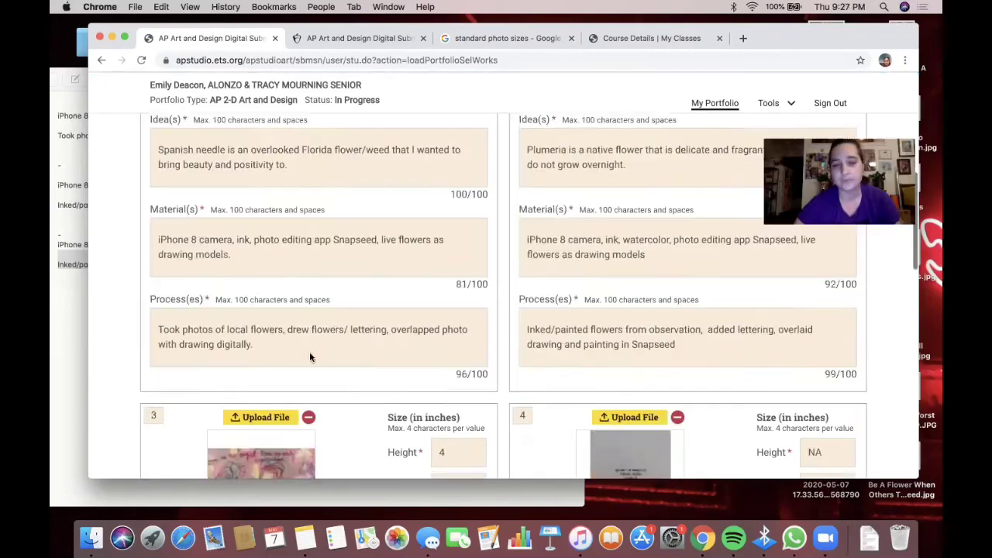
{"action": "scroll", "coordinate": [281, 354], "scroll_direction": "down", "scroll_amount": 3}
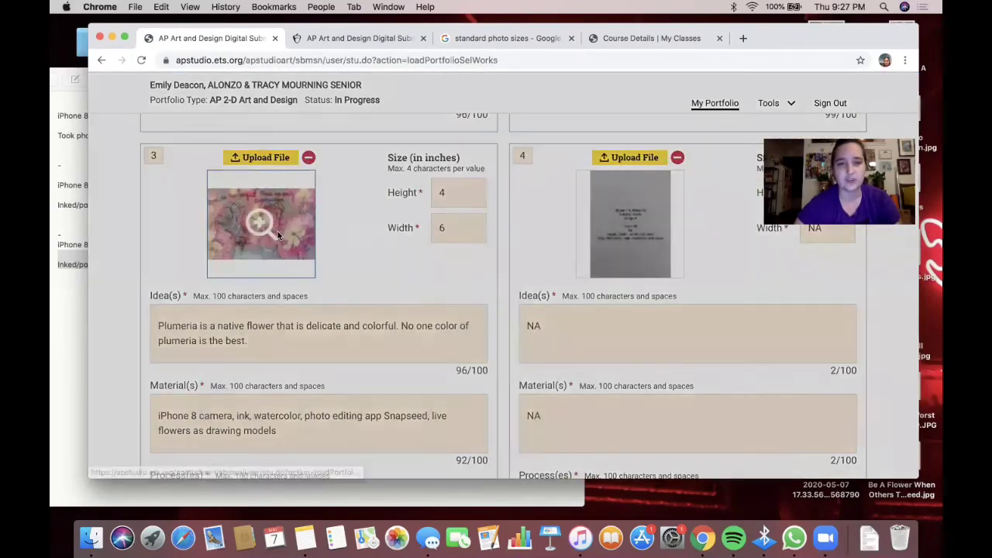
{"action": "left_click", "coordinate": [276, 230]}
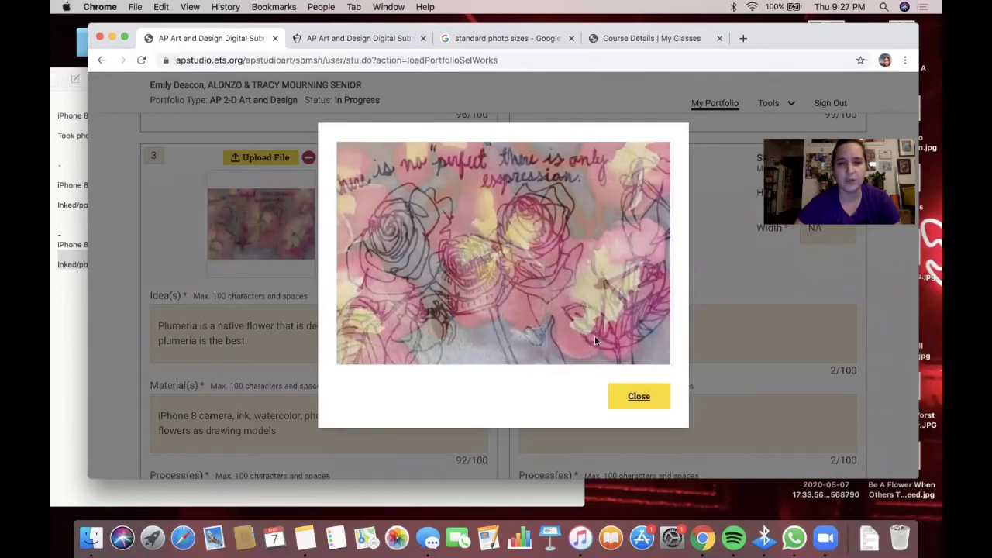
{"action": "left_click", "coordinate": [635, 398]}
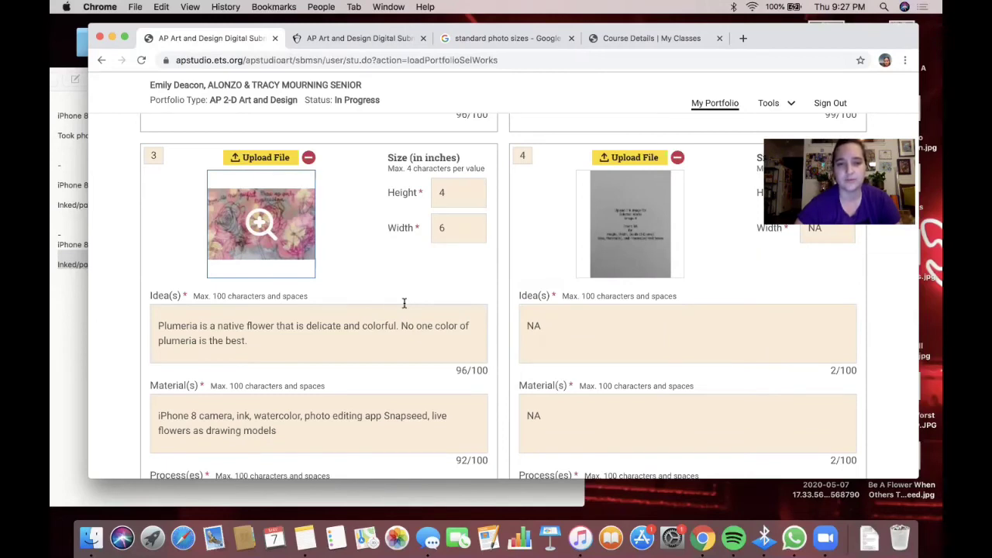
- Insert 'the' before plumeria in work 3's idea and recheck the artwork
{"action": "left_click", "coordinate": [159, 341]}
{"action": "type", "text": "the"}
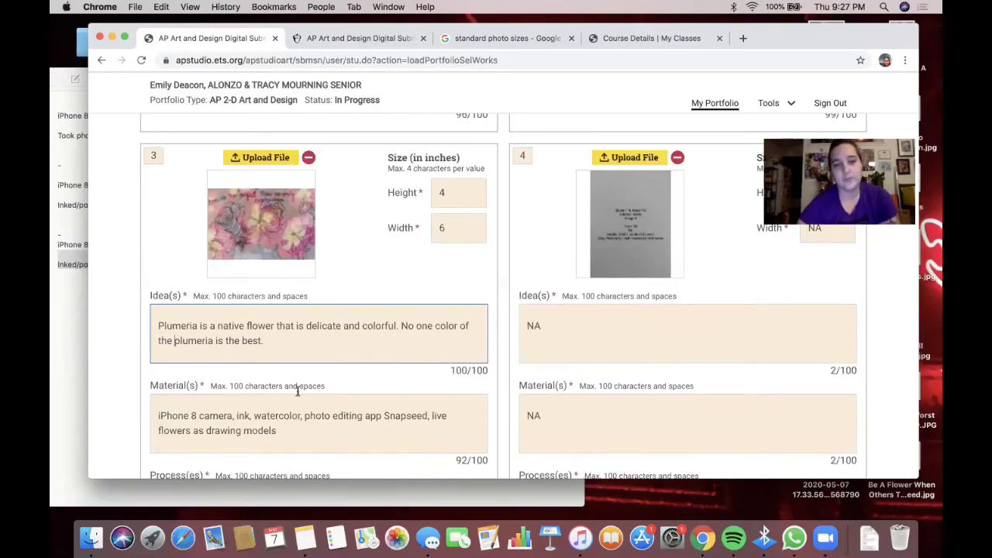
{"action": "left_click", "coordinate": [262, 221]}
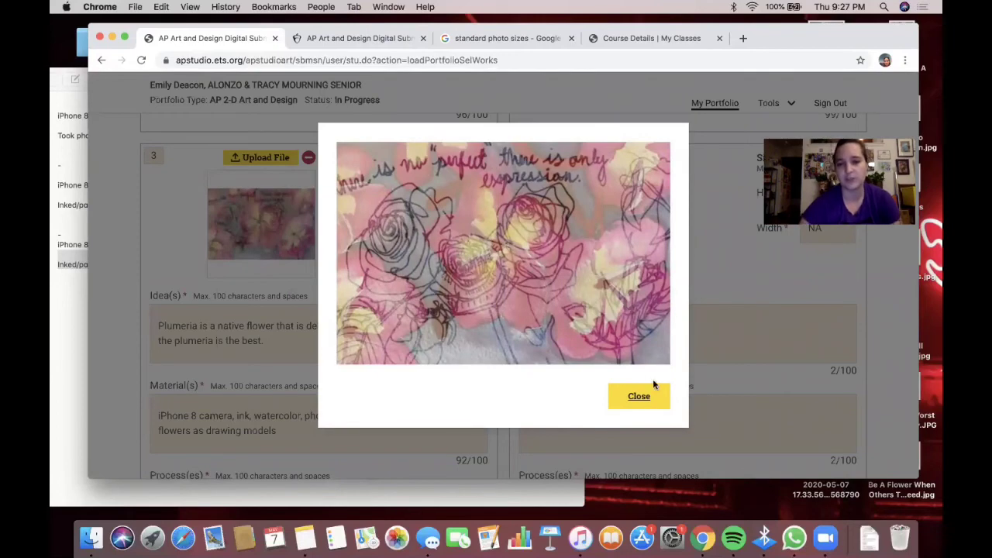
{"action": "left_click", "coordinate": [640, 396]}
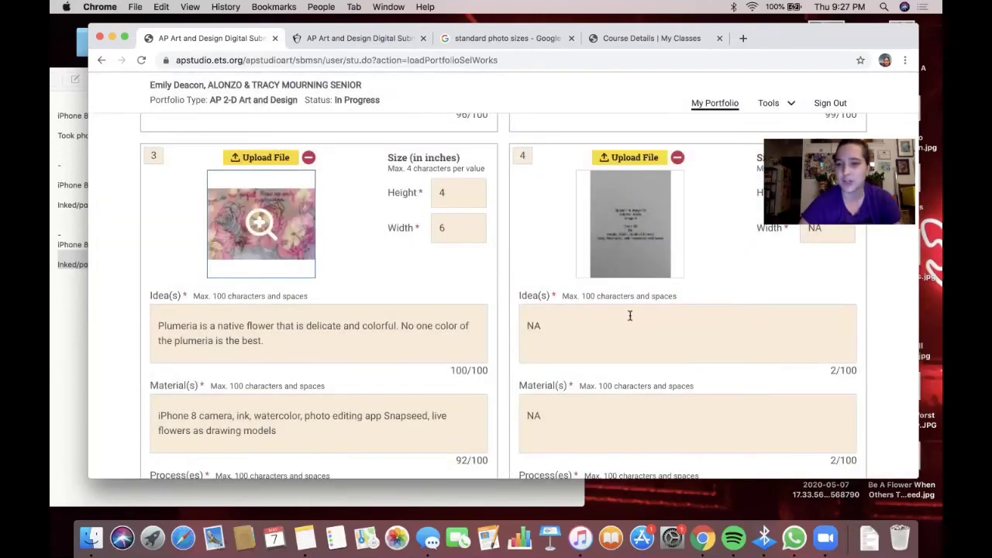
{"action": "scroll", "coordinate": [630, 315], "scroll_direction": "up", "scroll_amount": 15}
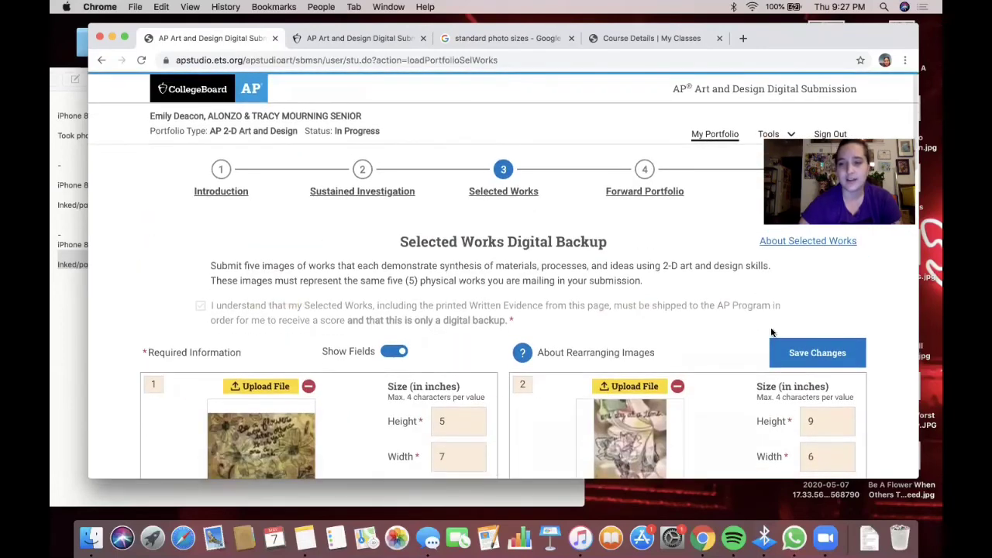
- Save the Selected Works changes and dismiss the saved confirmation
{"action": "left_click", "coordinate": [820, 353]}
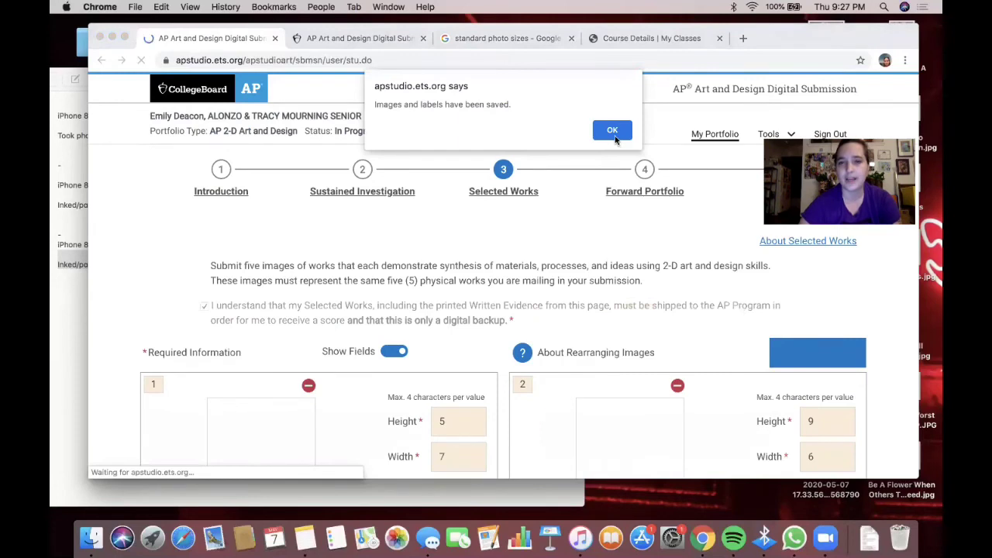
{"action": "left_click", "coordinate": [612, 131]}
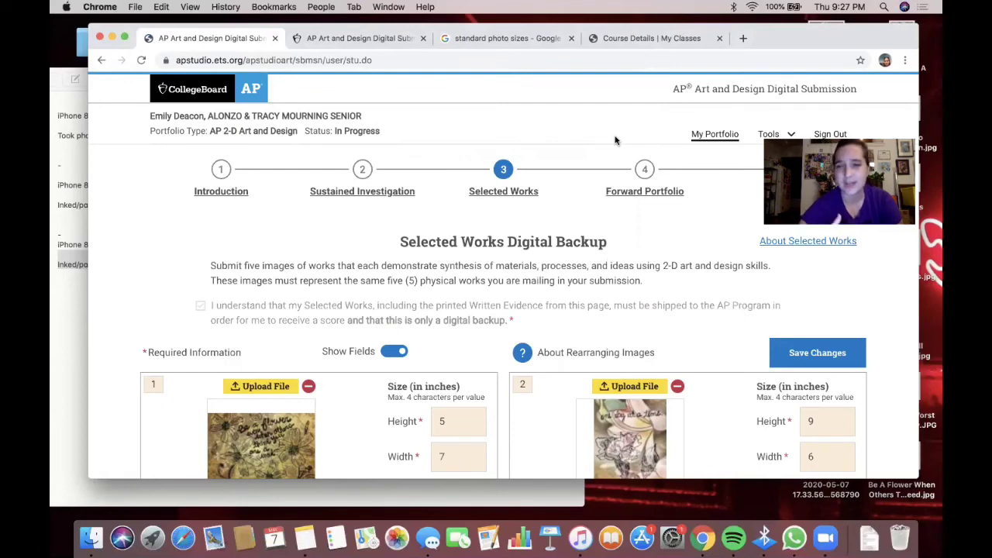
{"action": "scroll", "coordinate": [615, 140], "scroll_direction": "down", "scroll_amount": 4}
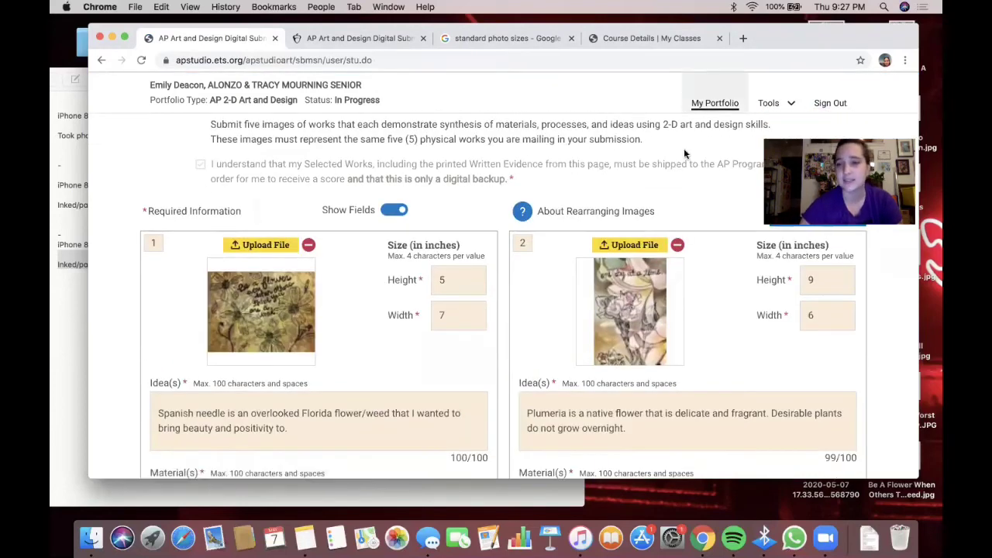
{"action": "scroll", "coordinate": [648, 200], "scroll_direction": "up", "scroll_amount": 3}
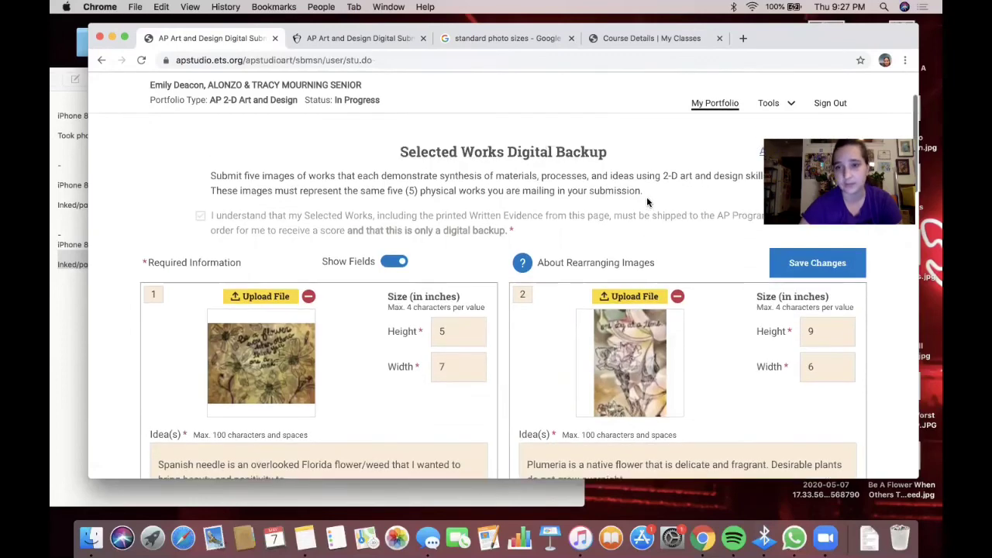
- Review the Forward Portfolio status tables and AP ID field, then view the technical requirements page
{"action": "left_click", "coordinate": [653, 153]}
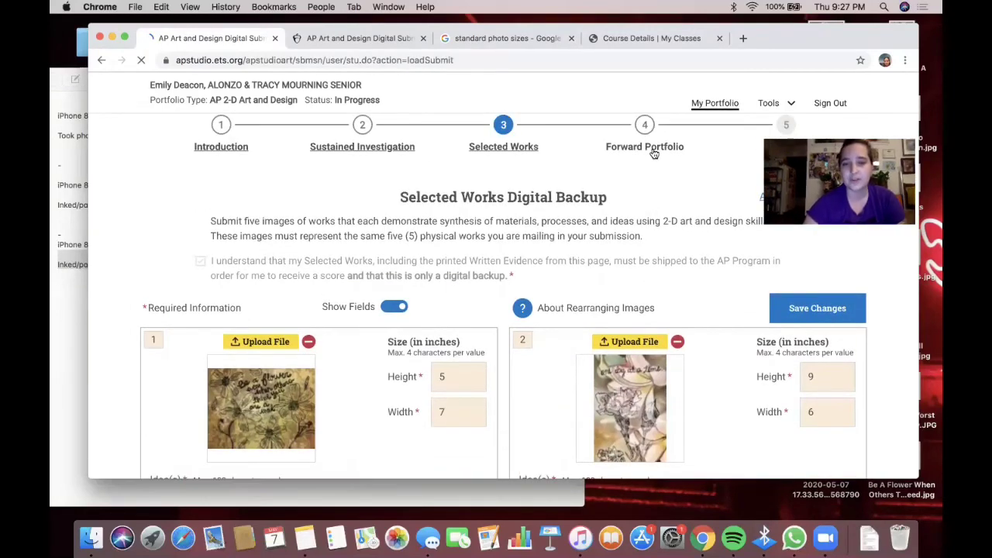
{"action": "scroll", "coordinate": [550, 226], "scroll_direction": "down", "scroll_amount": 5}
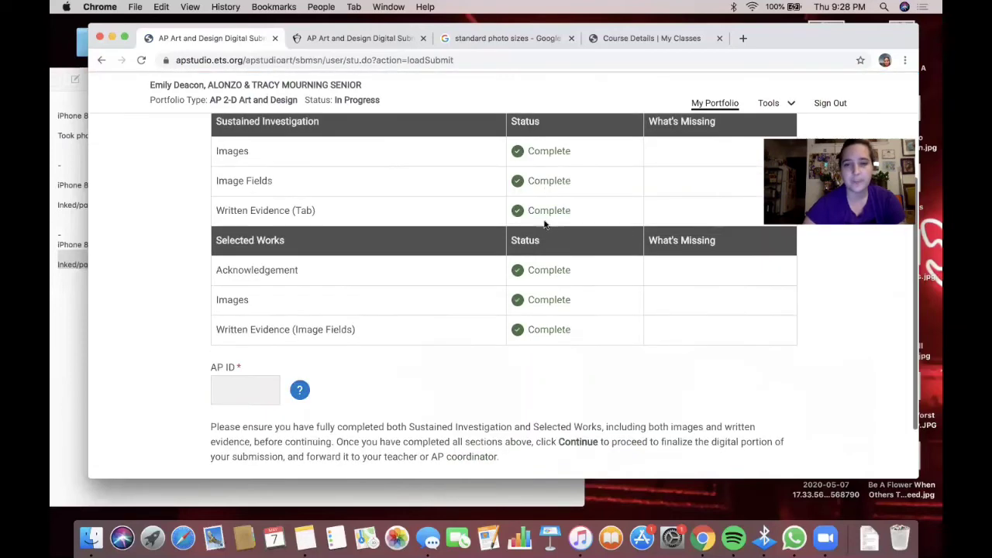
{"action": "scroll", "coordinate": [514, 309], "scroll_direction": "down", "scroll_amount": 2}
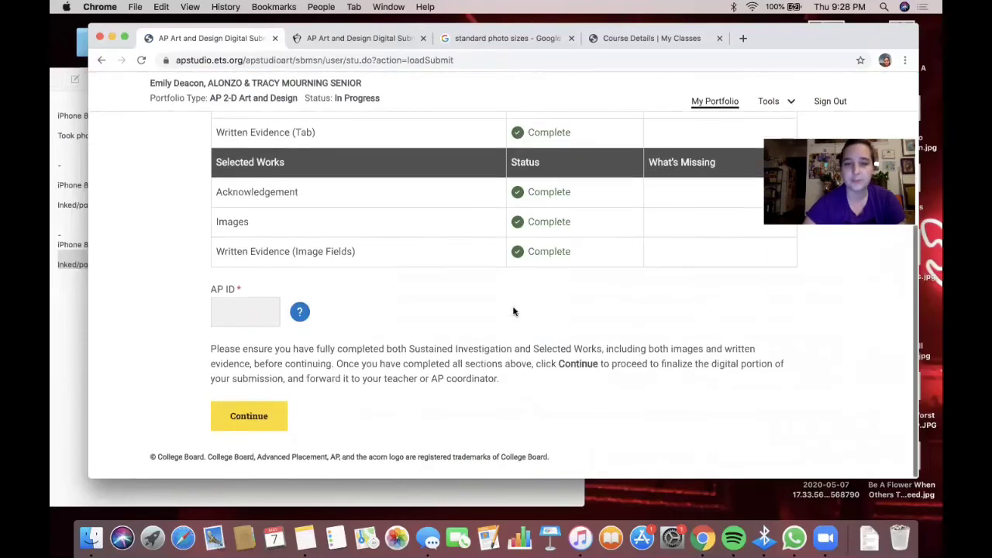
{"action": "left_click", "coordinate": [220, 308]}
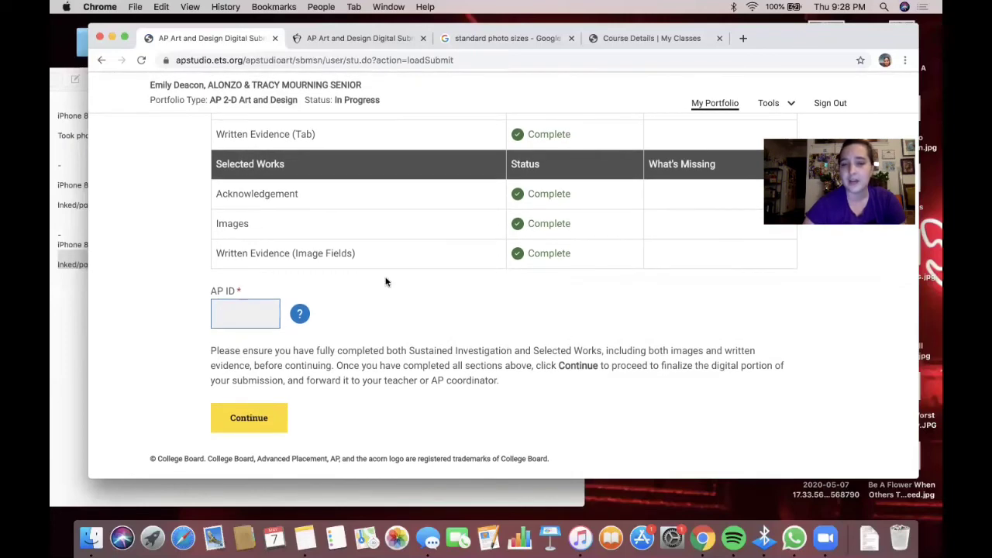
{"action": "scroll", "coordinate": [385, 281], "scroll_direction": "up", "scroll_amount": 5}
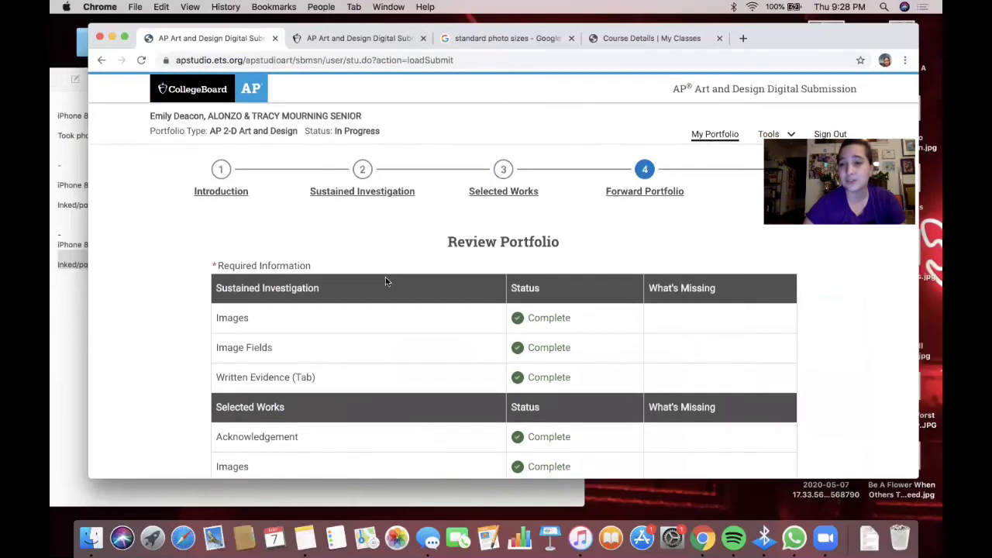
{"action": "left_click", "coordinate": [358, 38]}
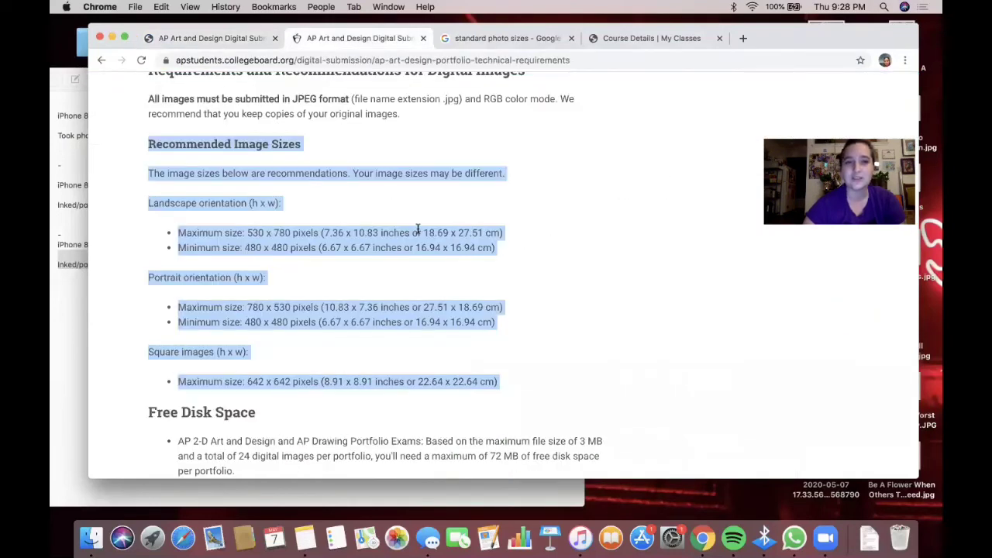
- Switch back to the Review Portfolio page and scroll down to the AP ID field
{"action": "scroll", "coordinate": [293, 74], "scroll_direction": "up", "scroll_amount": 5}
{"action": "left_click", "coordinate": [238, 43]}
{"action": "scroll", "coordinate": [567, 283], "scroll_direction": "down", "scroll_amount": 5}
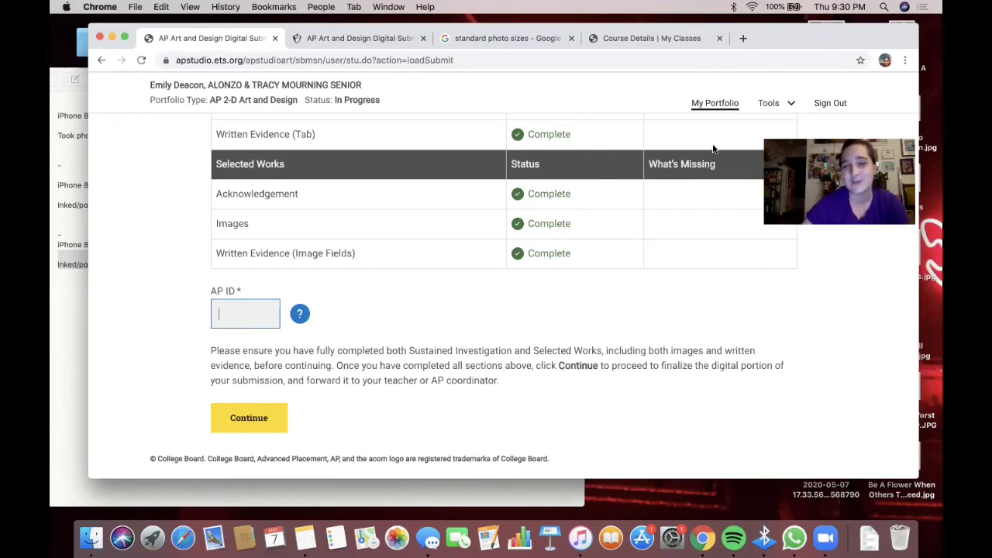
{"action": "left_click_drag", "start_coordinate": [804, 41], "coordinate": [807, 40]}
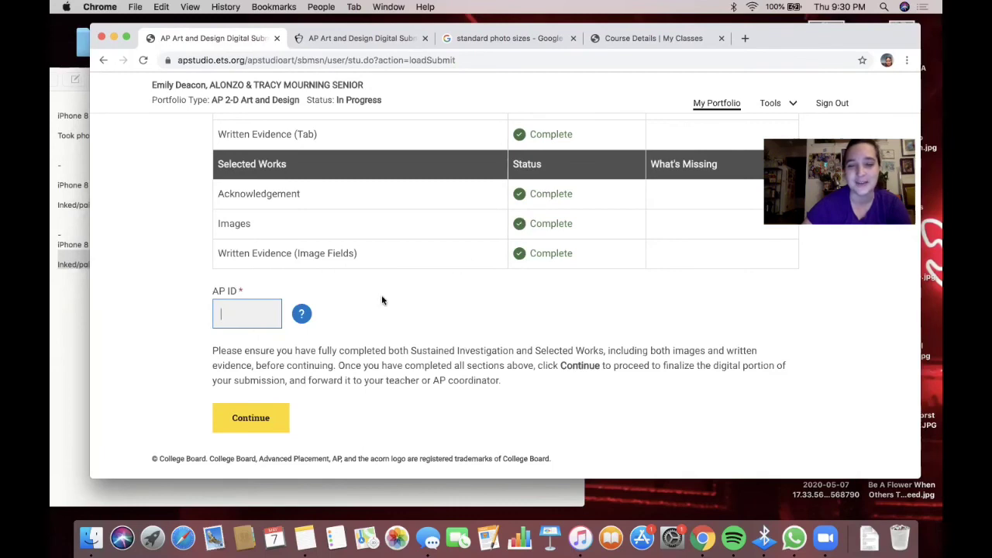
{"action": "scroll", "coordinate": [381, 298], "scroll_direction": "up", "scroll_amount": 3}
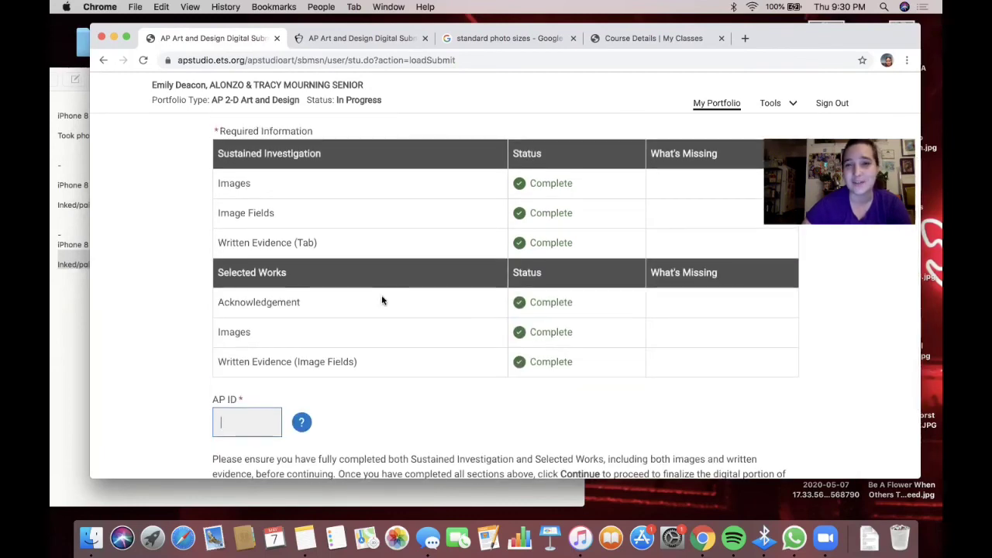